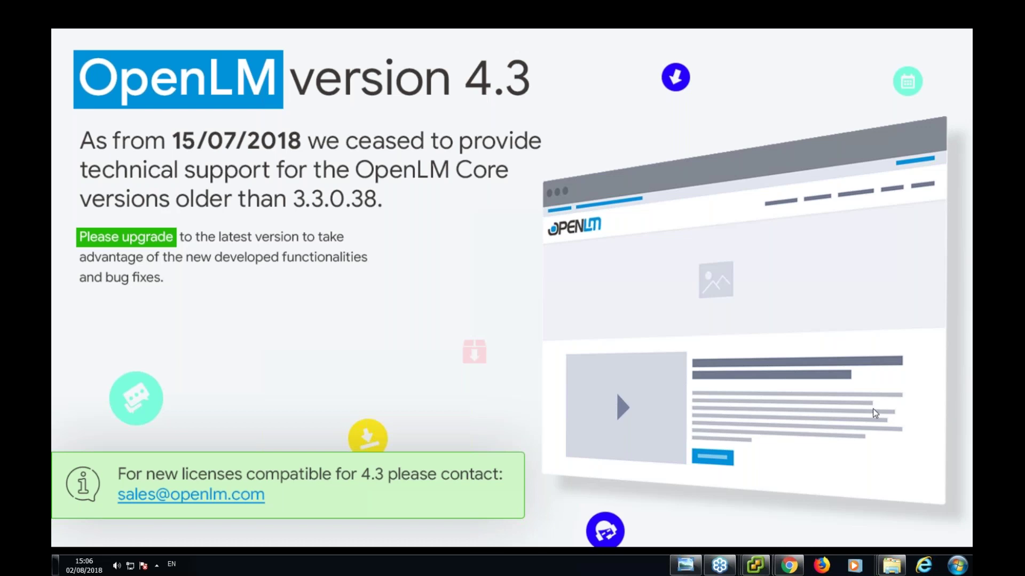
Leave the slide show, switch to the win10demo virtual machine console and reposition its window.
{"action": "mouse_move", "coordinate": [754, 565]}
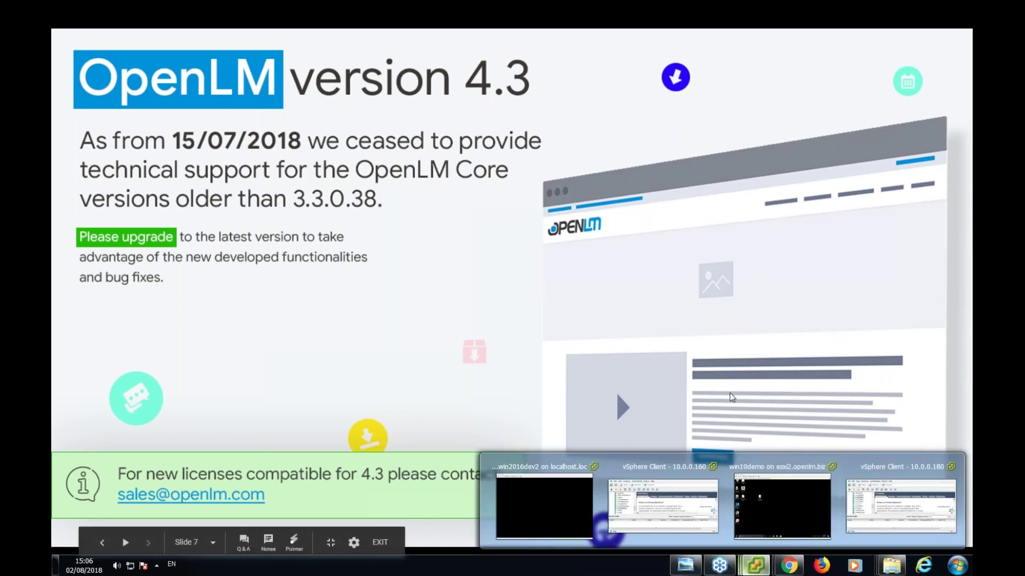
{"action": "key", "text": "Escape"}
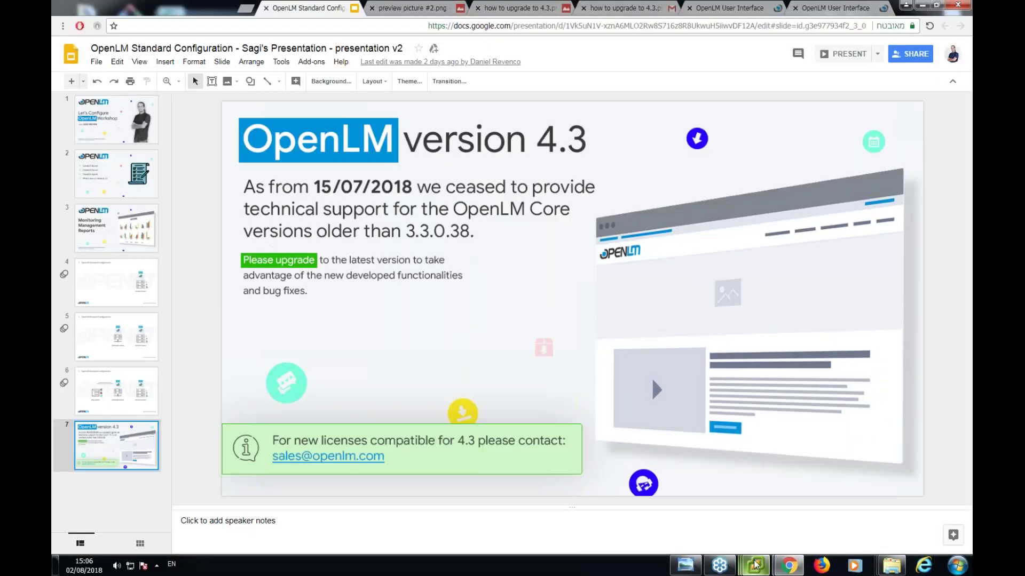
{"action": "left_click", "coordinate": [777, 508]}
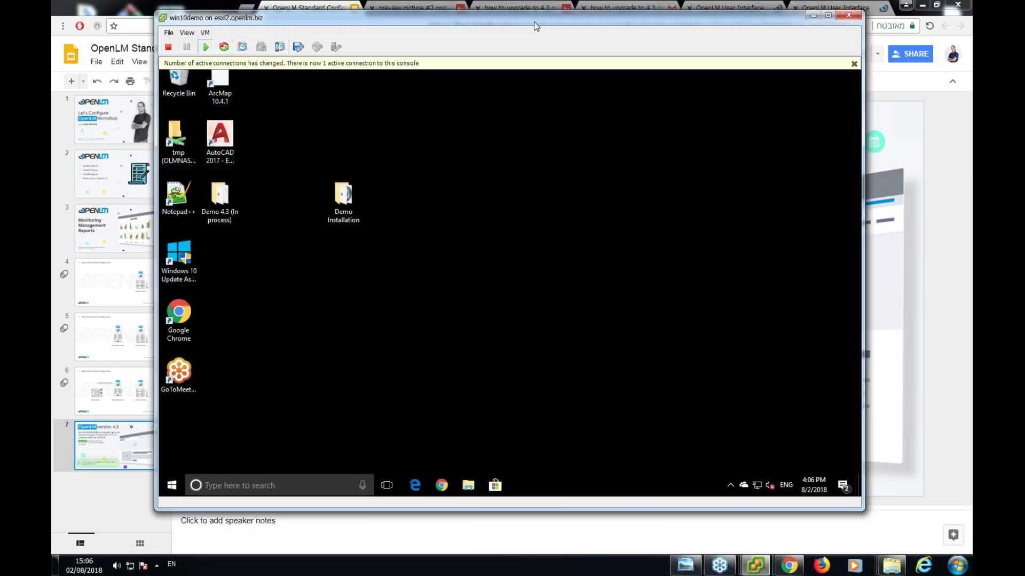
{"action": "left_click_drag", "start_coordinate": [545, 26], "coordinate": [571, 39]}
{"action": "left_click", "coordinate": [879, 76]}
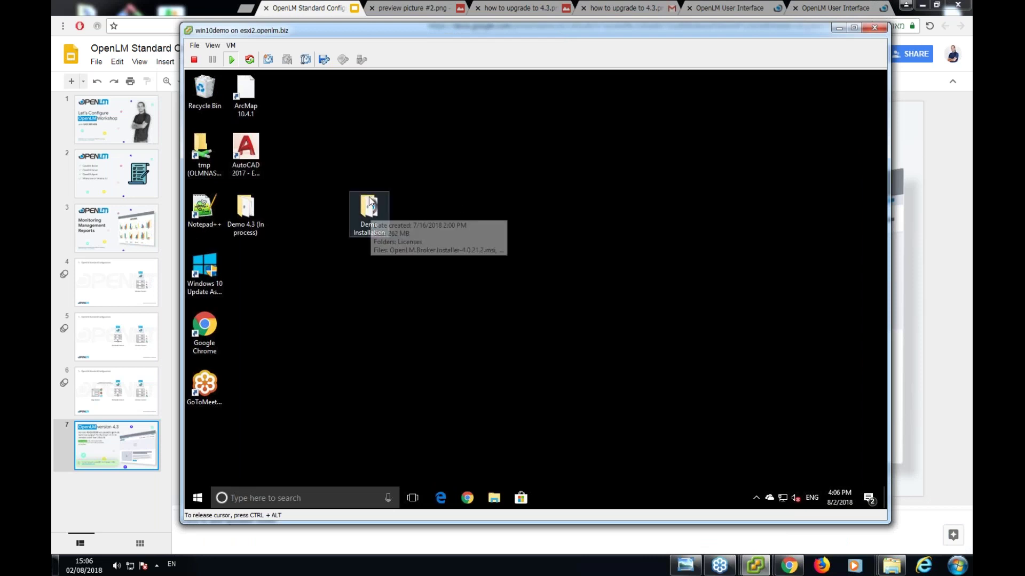
{"action": "left_click_drag", "start_coordinate": [404, 36], "coordinate": [443, 36]}
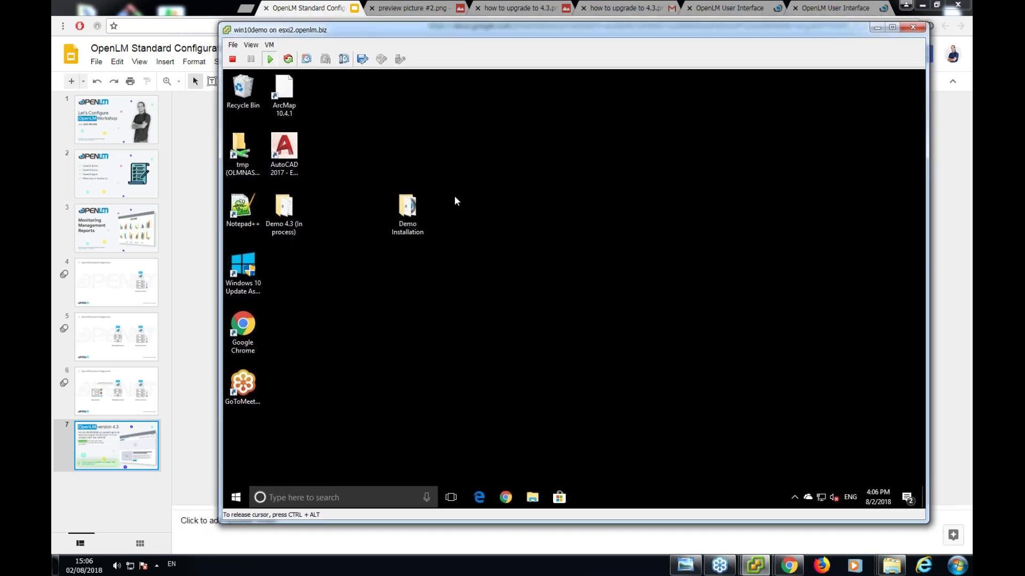
Open the Demo Installation folder on the desktop and launch openlm_server_win_core_423188.msi.
{"action": "left_click", "coordinate": [413, 210]}
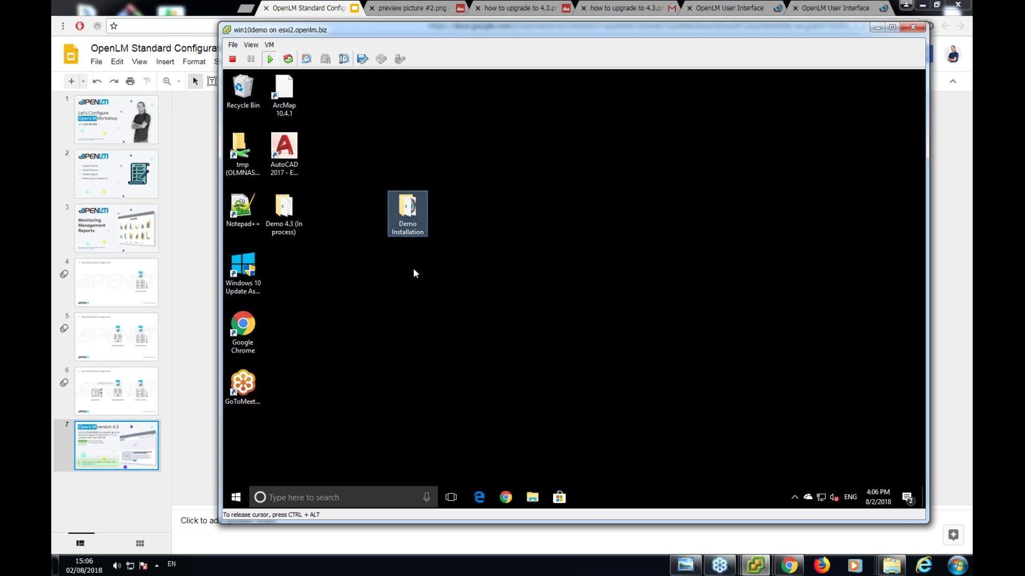
{"action": "left_click", "coordinate": [462, 270]}
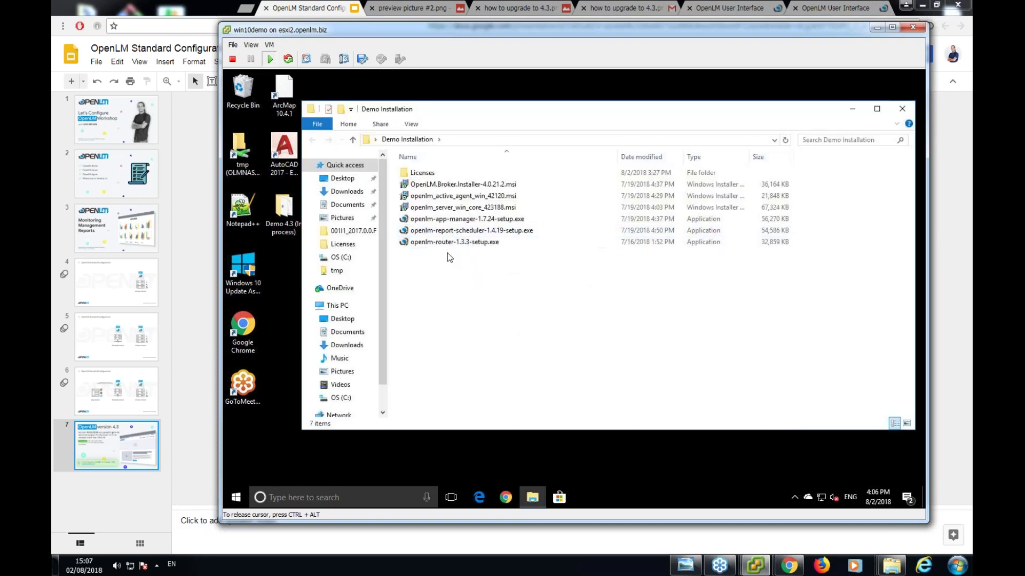
{"action": "left_click", "coordinate": [453, 209]}
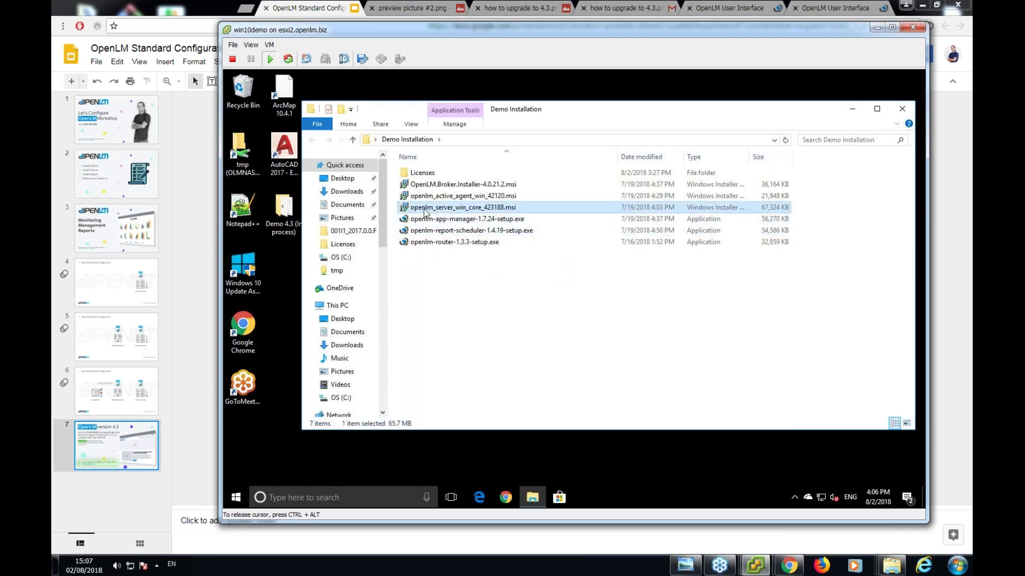
{"action": "double_click", "coordinate": [462, 209]}
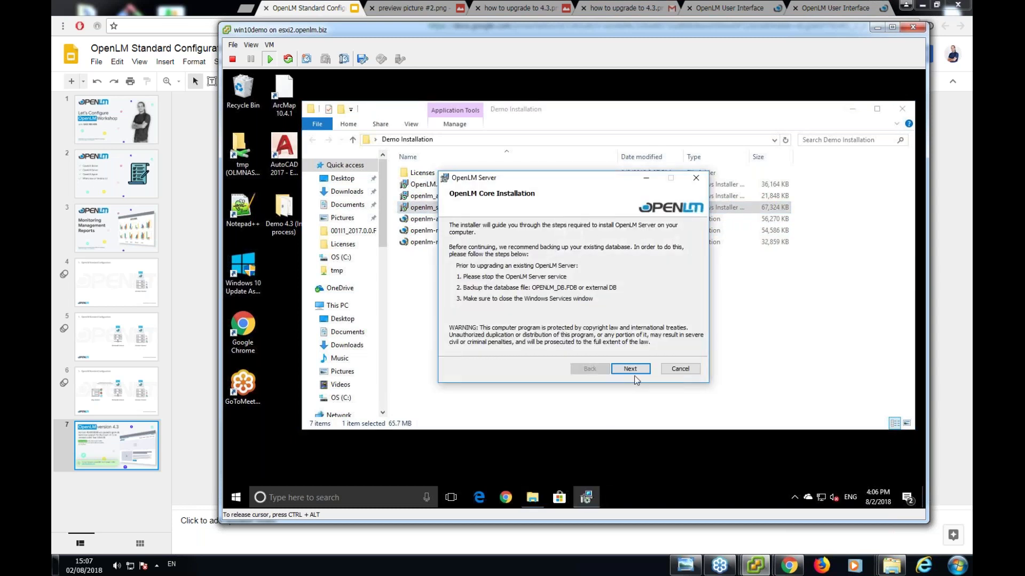
Run the OpenLM Server installation through the setup wizard, allowing OpenLM Server and AllDBUpgrade to make changes to the device.
{"action": "key", "text": "Return"}
{"action": "left_click", "coordinate": [572, 342]}
{"action": "left_click", "coordinate": [629, 368]}
{"action": "left_click", "coordinate": [630, 369]}
{"action": "left_click", "coordinate": [626, 371]}
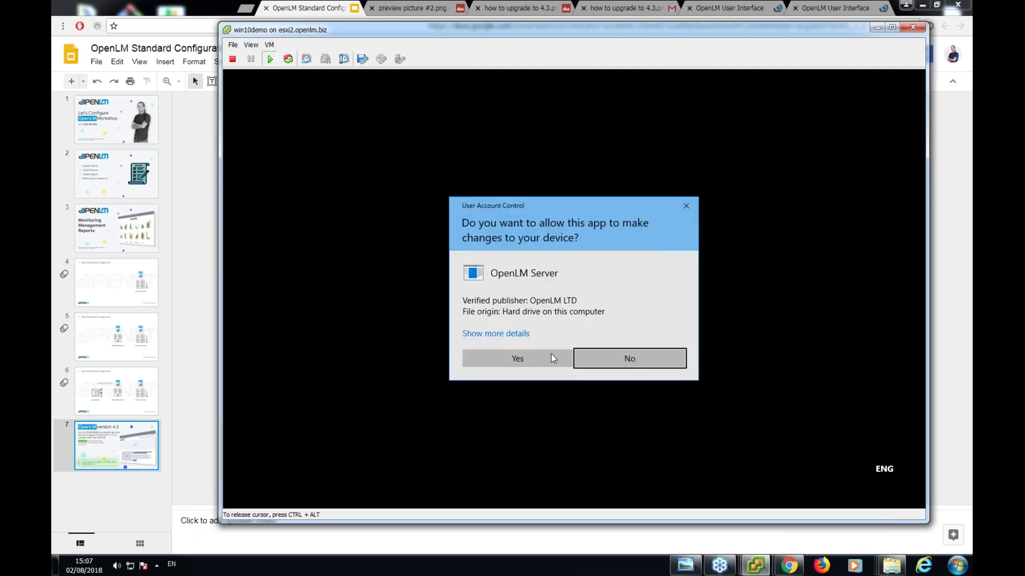
{"action": "left_click", "coordinate": [553, 358]}
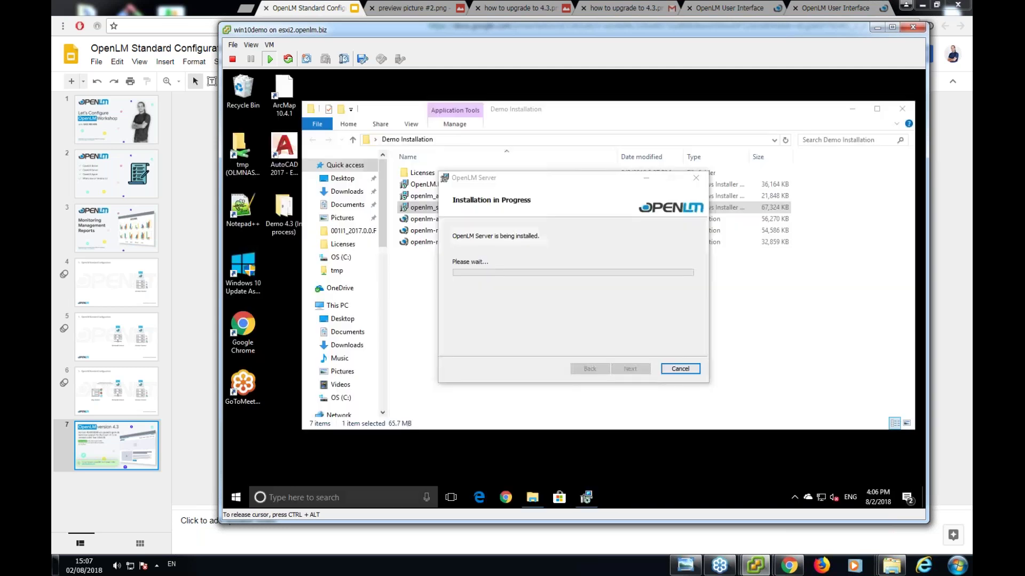
{"action": "left_click", "coordinate": [550, 357]}
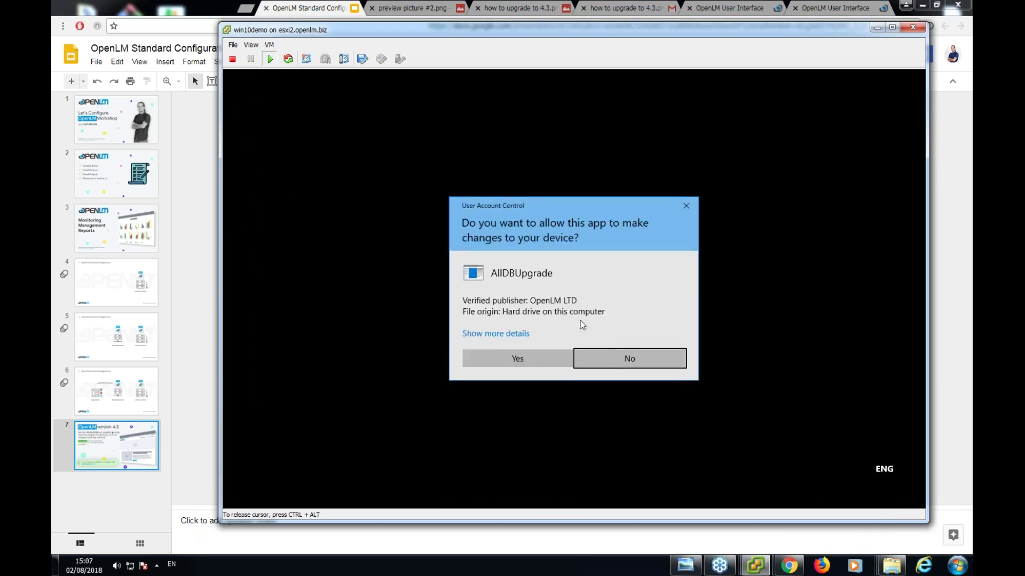
{"action": "left_click", "coordinate": [547, 359]}
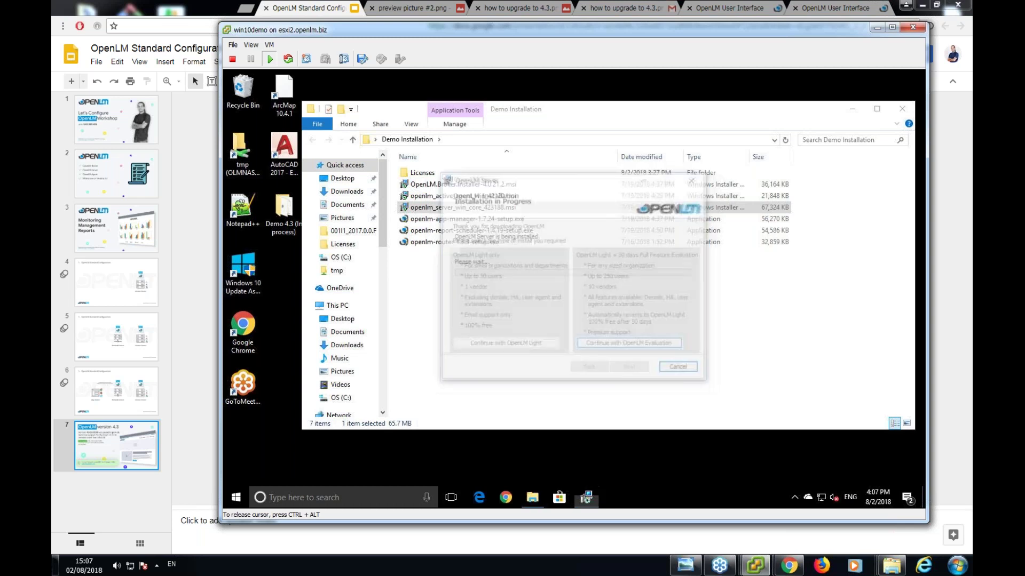
Continue with OpenLM Evaluation, supply the existing license file OpenLM_OpenLM_SiteLicense 4_2.lic, and finish the installation.
{"action": "key", "text": "Return"}
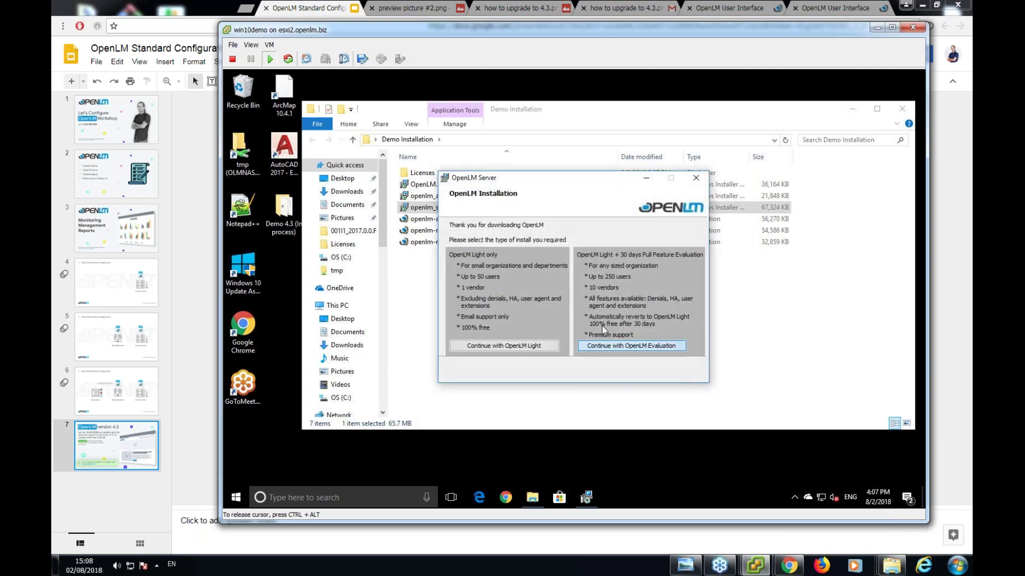
{"action": "left_click", "coordinate": [450, 242]}
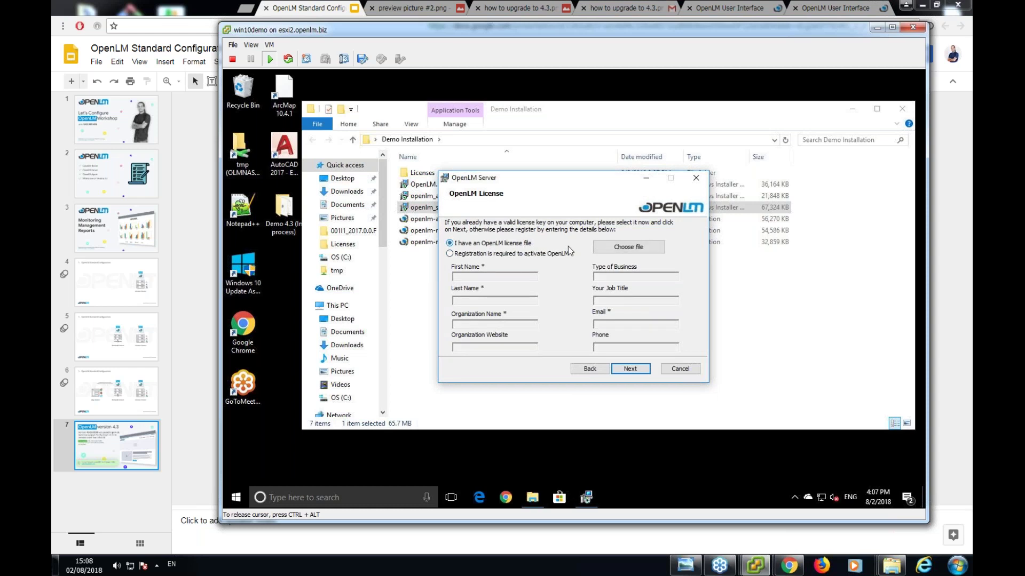
{"action": "left_click", "coordinate": [622, 247]}
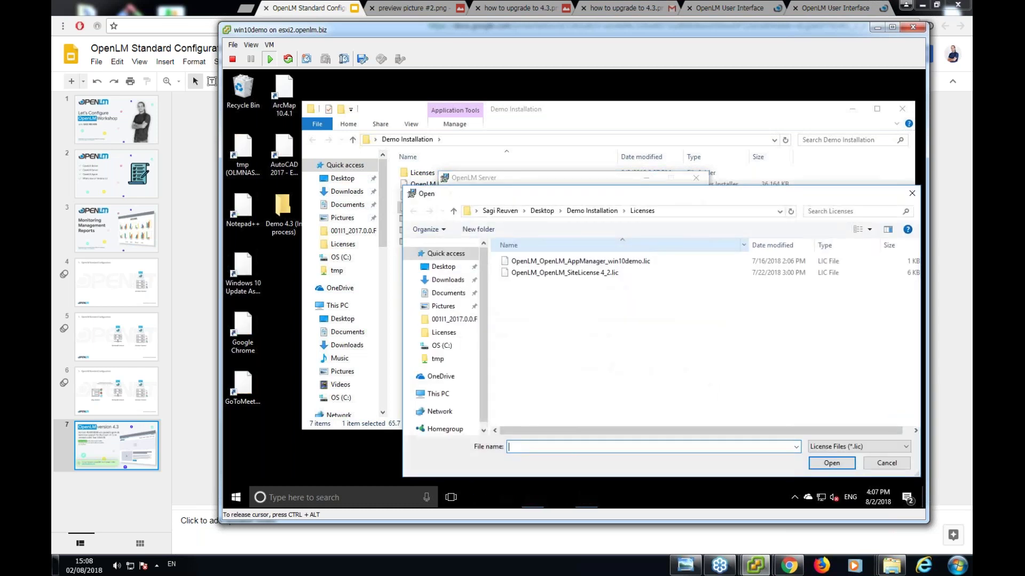
{"action": "left_click", "coordinate": [592, 273]}
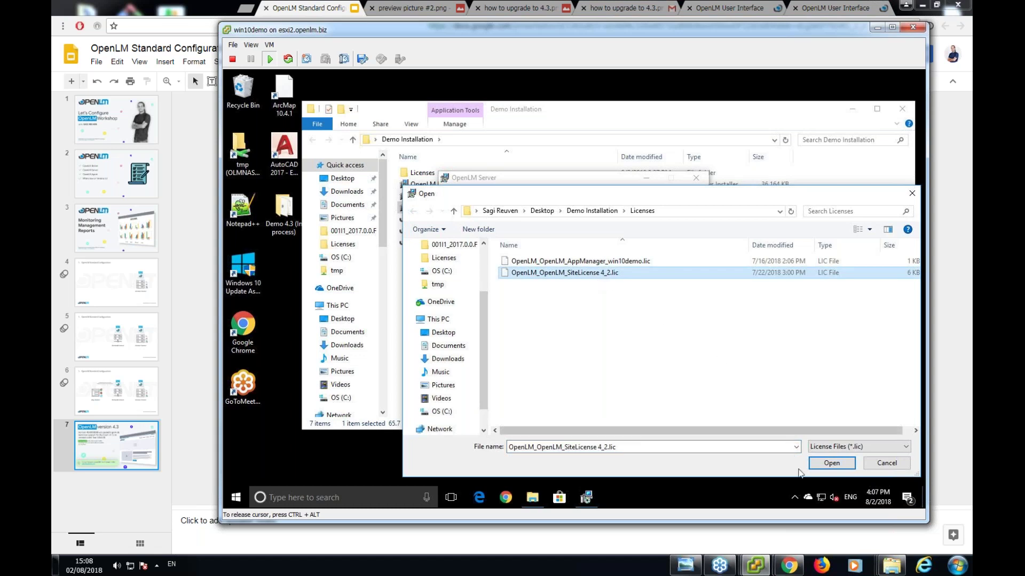
{"action": "left_click", "coordinate": [824, 463]}
{"action": "left_click", "coordinate": [622, 367]}
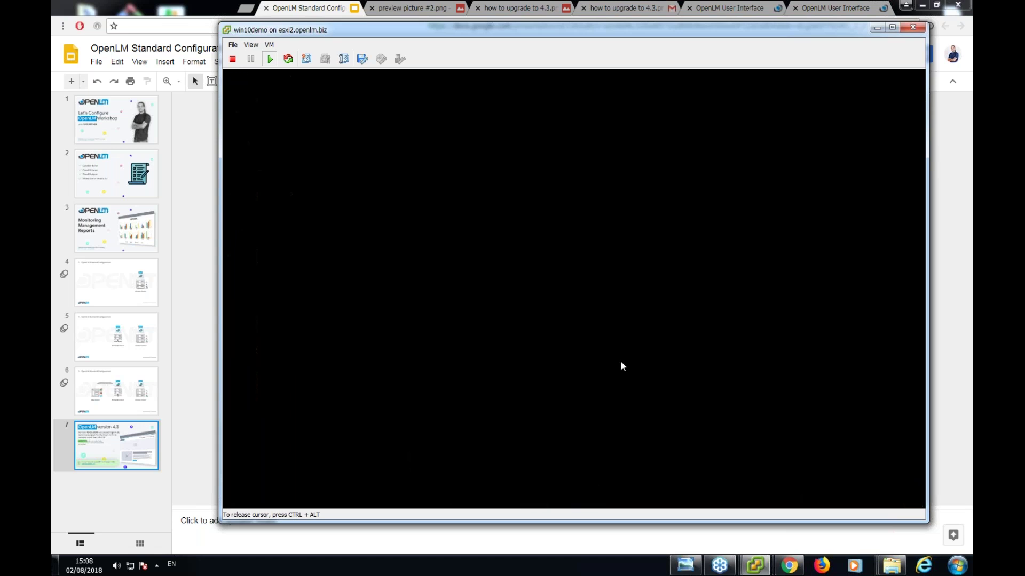
{"action": "left_click", "coordinate": [533, 357]}
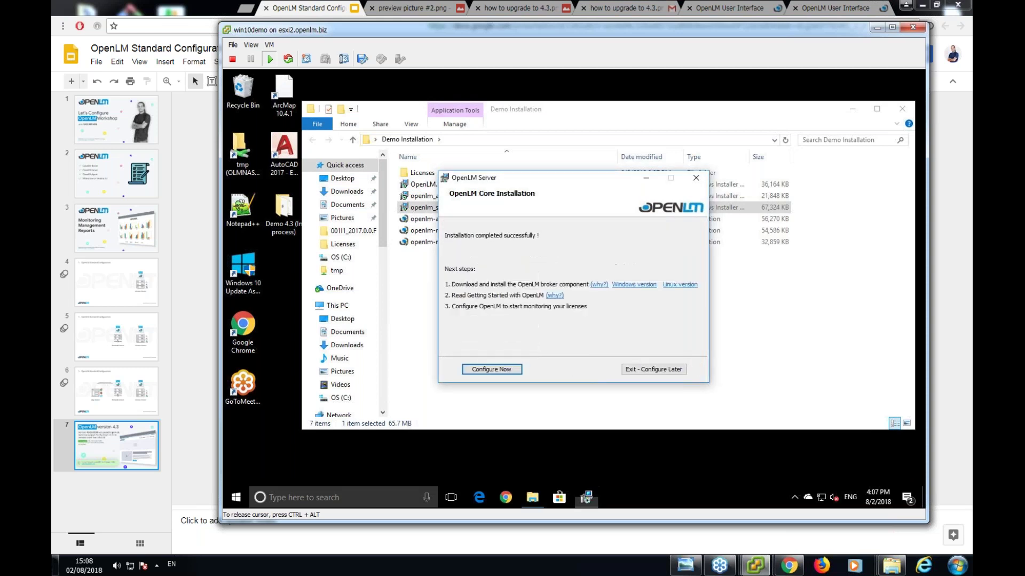
Start configuring OpenLM Server now and bring its Options window to the front.
{"action": "left_click", "coordinate": [497, 373]}
{"action": "left_click", "coordinate": [523, 359]}
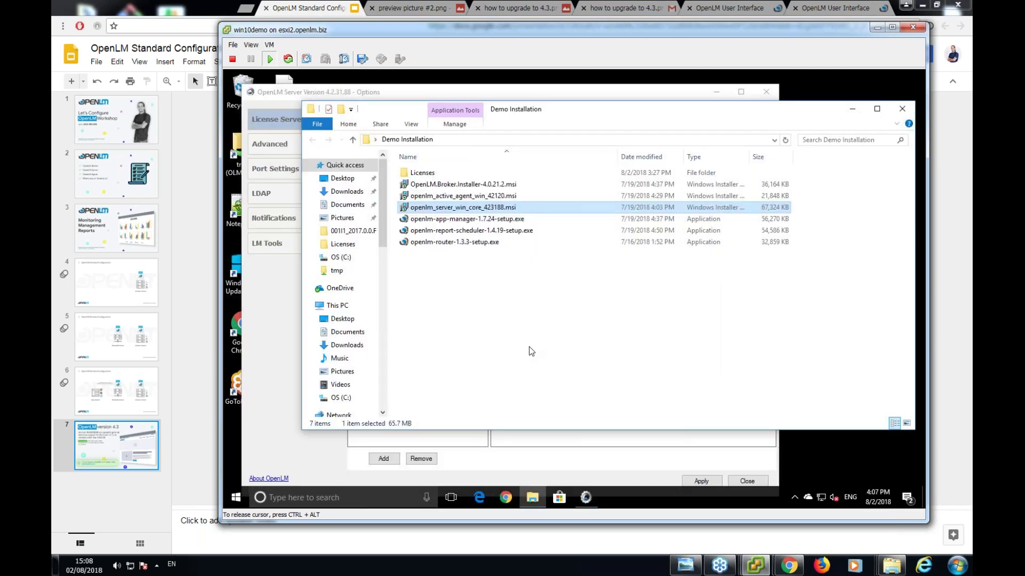
{"action": "left_click_drag", "start_coordinate": [501, 95], "coordinate": [585, 94]}
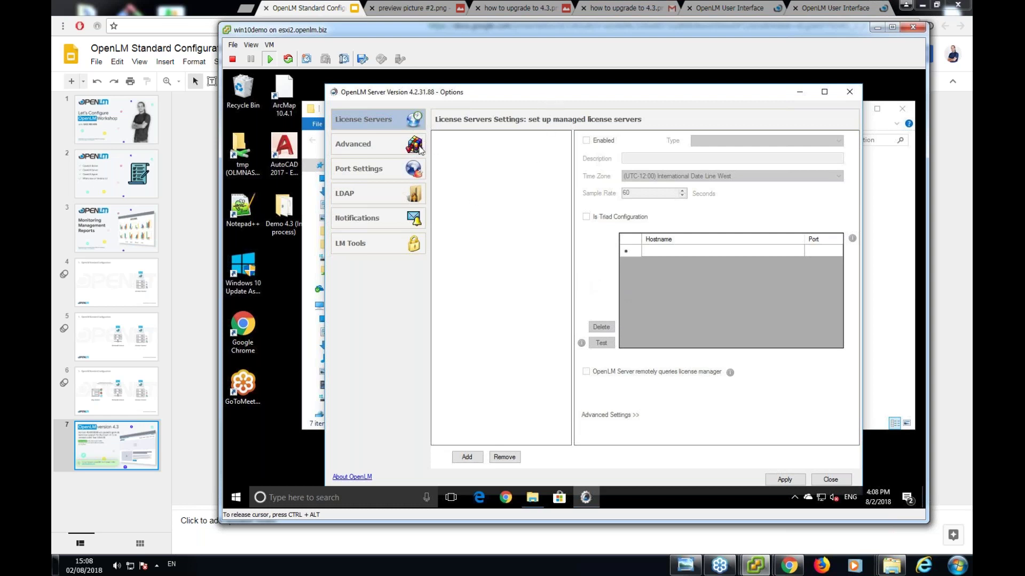
{"action": "left_click_drag", "start_coordinate": [482, 94], "coordinate": [485, 90]}
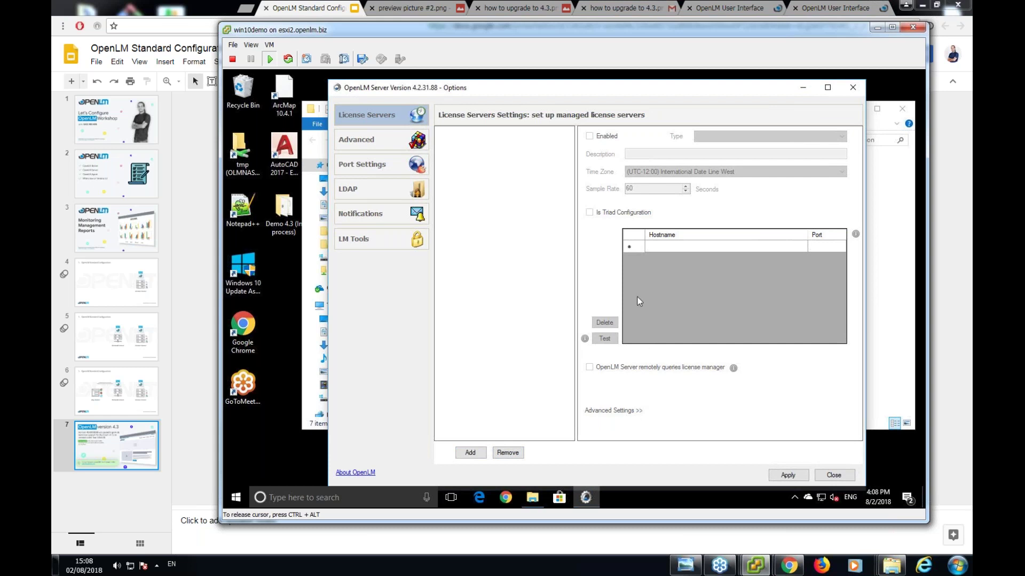
Review the server's advanced properties, port configuration, LDAP directory preferences and notification settings.
{"action": "left_click", "coordinate": [389, 139]}
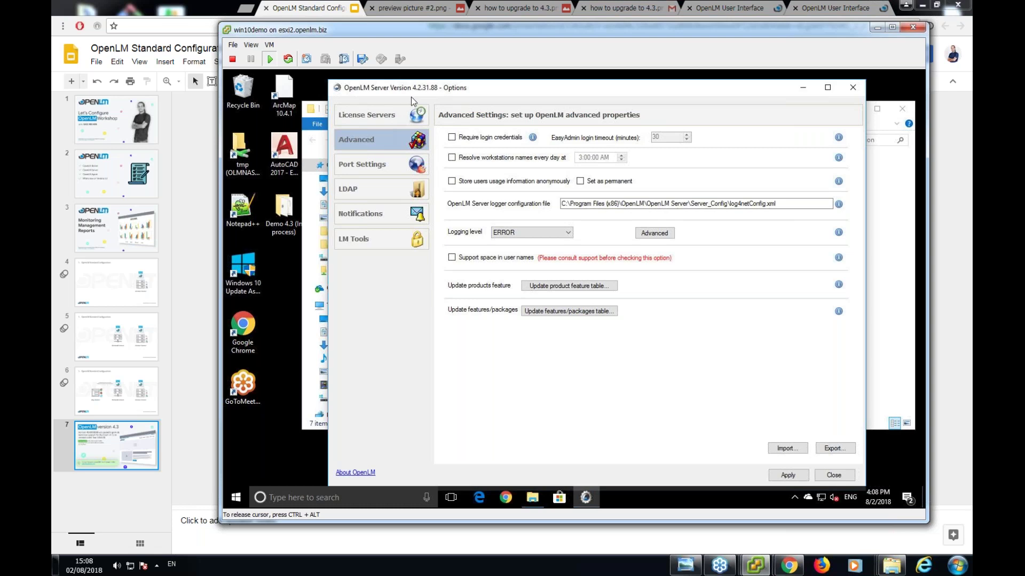
{"action": "left_click", "coordinate": [451, 138]}
{"action": "key", "text": "Tab"}
{"action": "key", "text": "Tab"}
{"action": "left_click", "coordinate": [623, 326]}
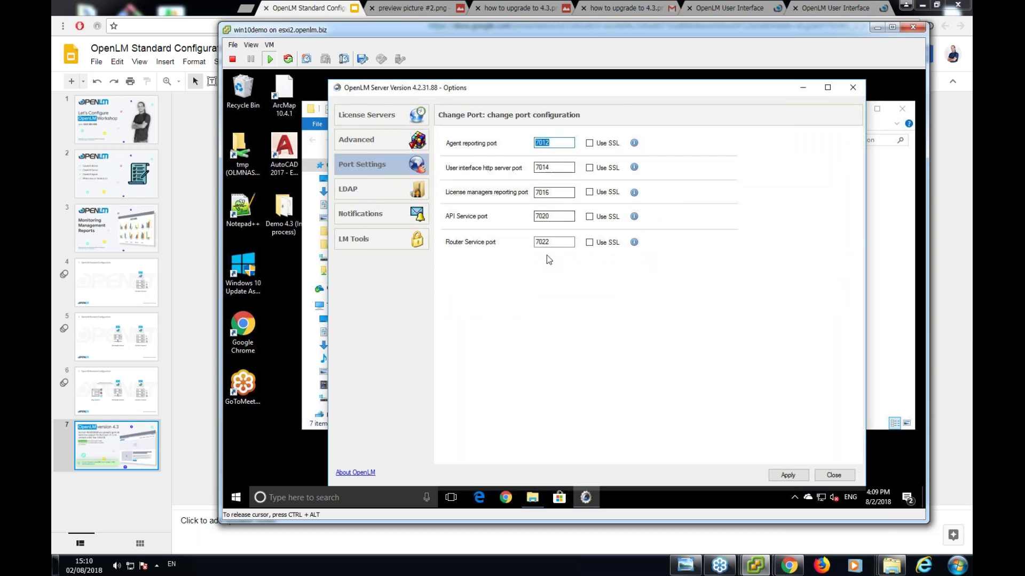
{"action": "left_click", "coordinate": [364, 190]}
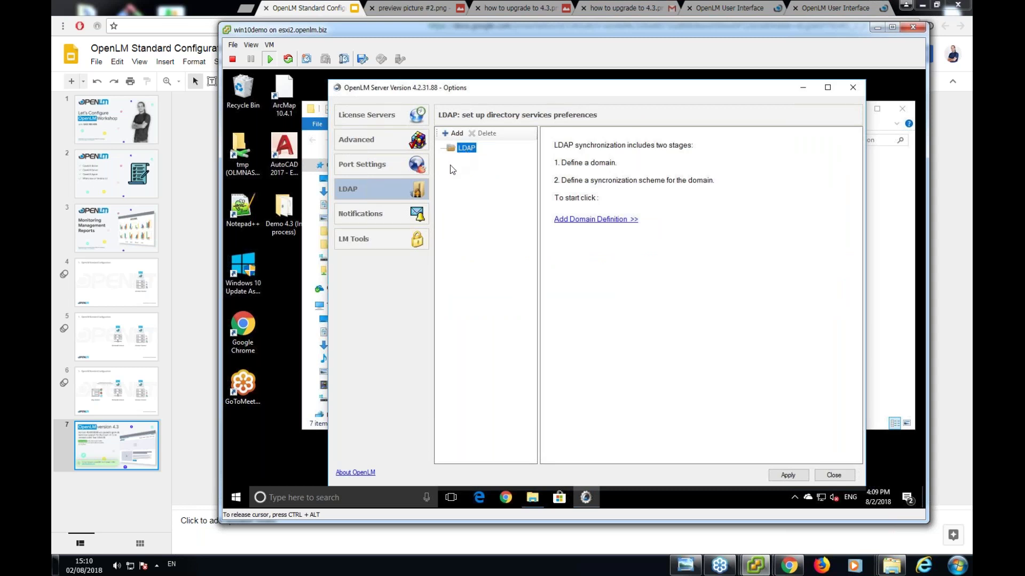
{"action": "left_click", "coordinate": [366, 216]}
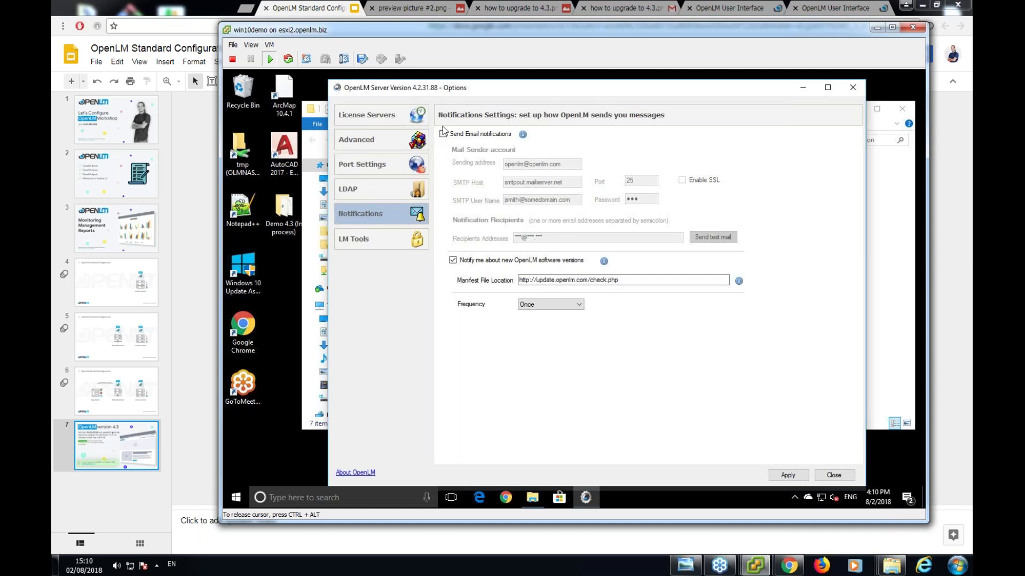
{"action": "left_click", "coordinate": [401, 250]}
{"action": "left_click", "coordinate": [399, 215]}
Review the license manager executable settings, including FLEXlm, MathLM and LUM, and return to the license servers settings.
{"action": "left_click", "coordinate": [399, 240]}
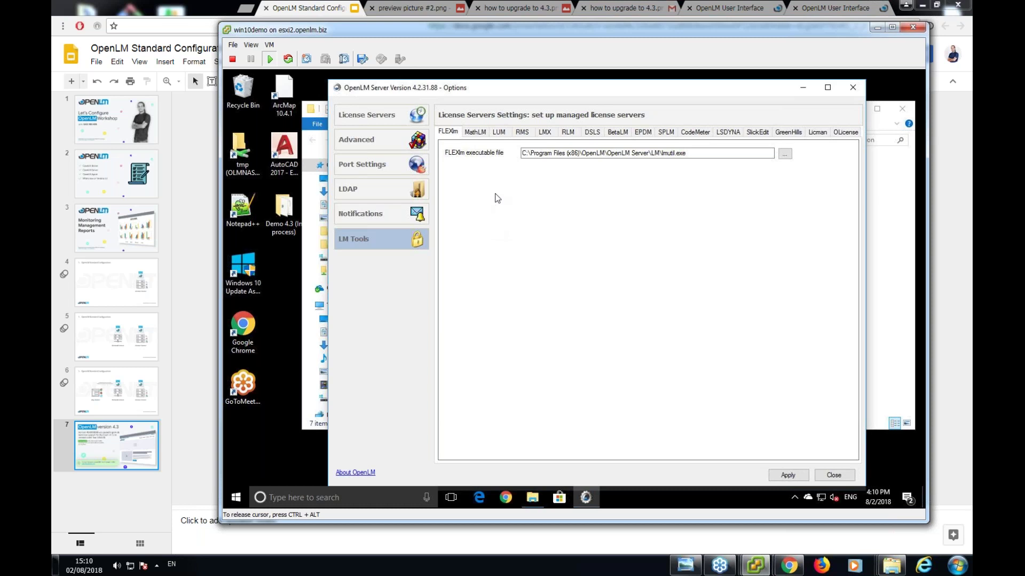
{"action": "left_click", "coordinate": [500, 134]}
{"action": "left_click", "coordinate": [452, 133]}
{"action": "left_click", "coordinate": [695, 133]}
{"action": "left_click", "coordinate": [666, 133]}
{"action": "left_click", "coordinate": [500, 133]}
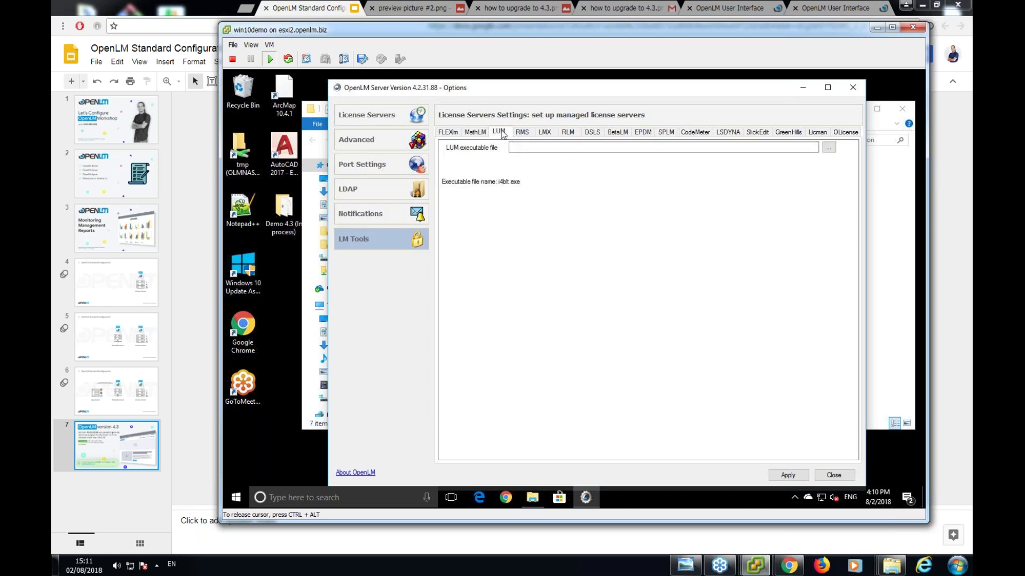
{"action": "left_click", "coordinate": [473, 133]}
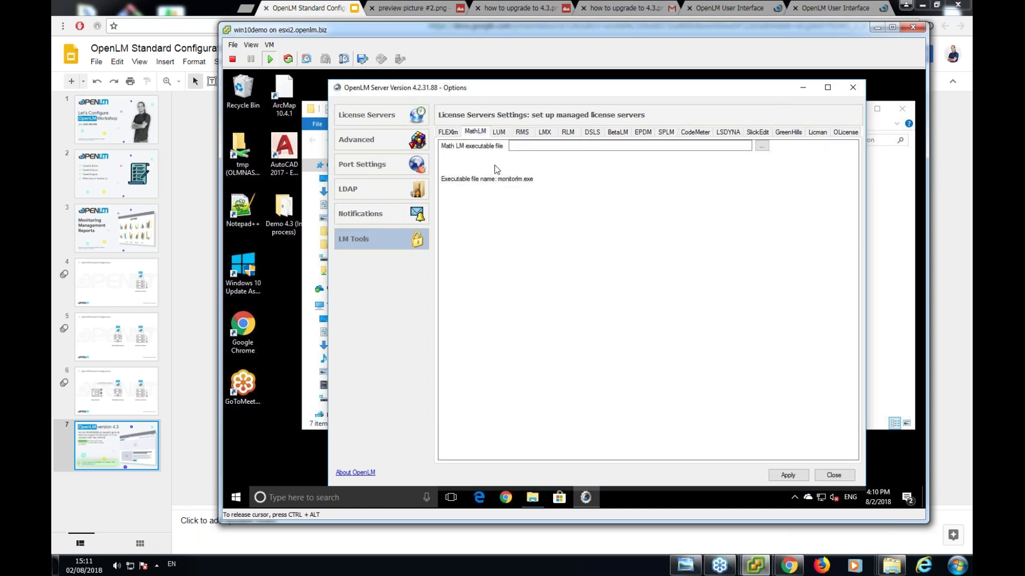
{"action": "left_click", "coordinate": [515, 132]}
{"action": "left_click", "coordinate": [452, 131]}
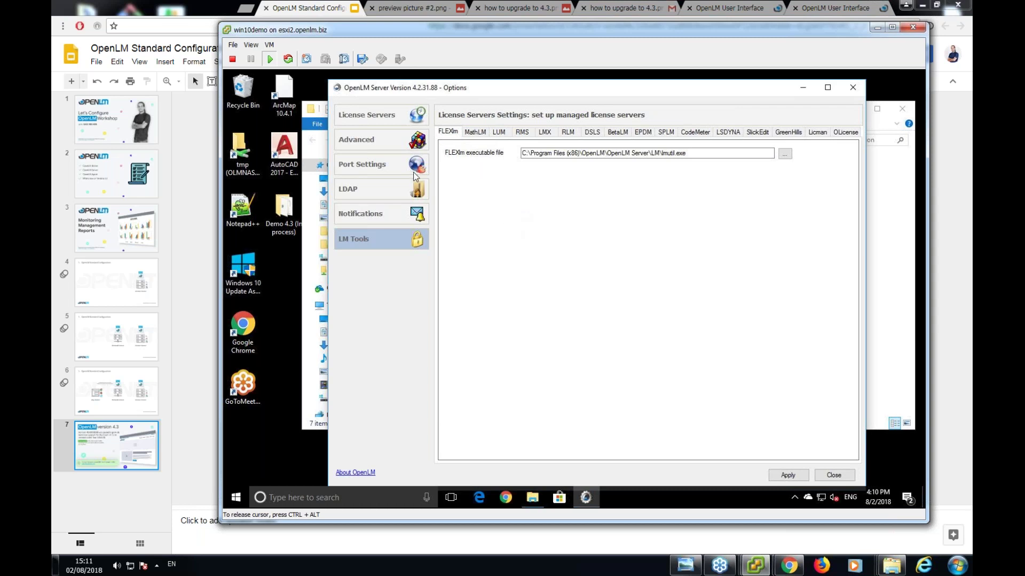
{"action": "left_click", "coordinate": [408, 117]}
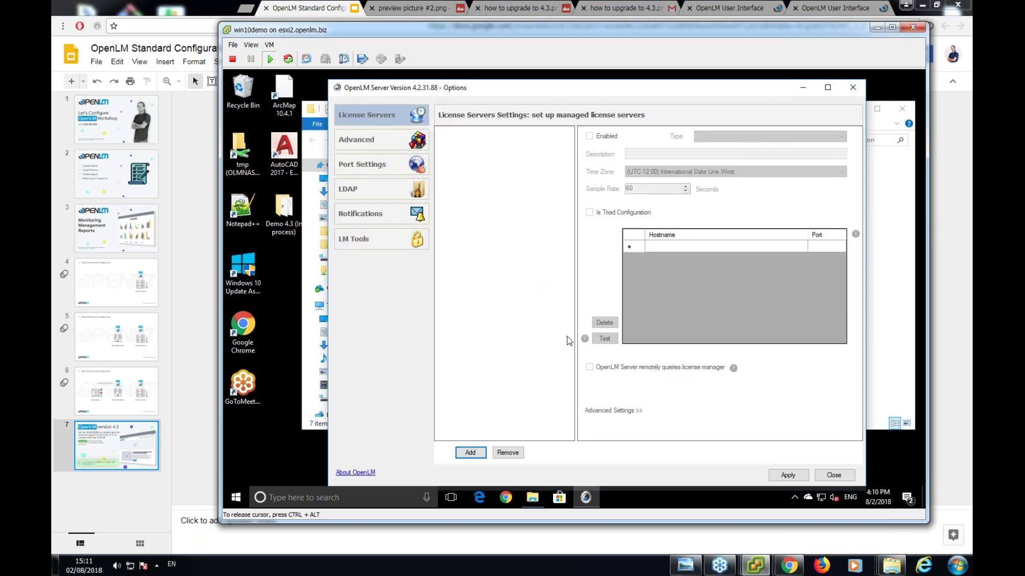
Release the win10demo console and switch to the win2016dev2 virtual machine, waking its lock screen.
{"action": "key", "text": "ctrl+alt"}
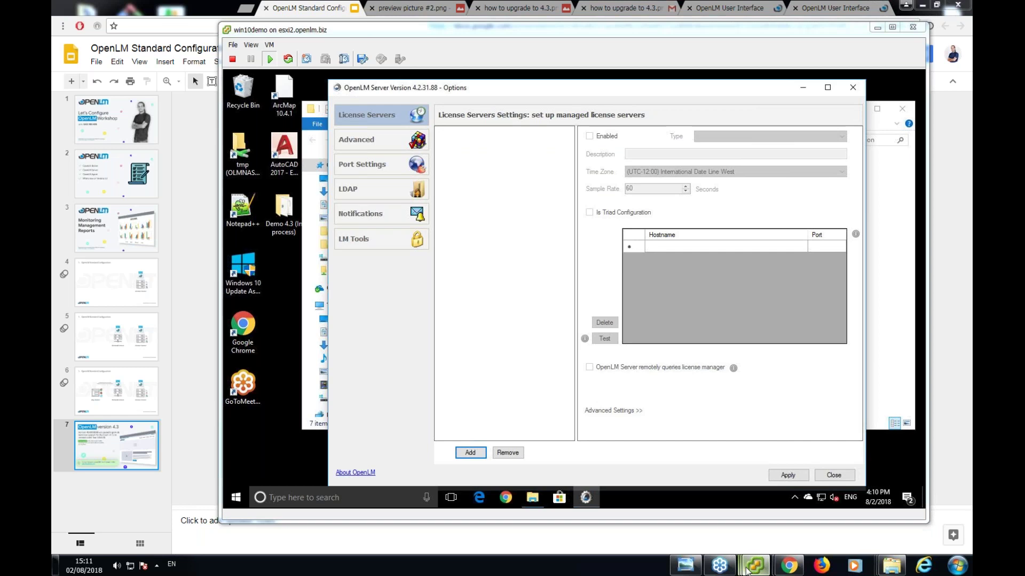
{"action": "mouse_move", "coordinate": [754, 565]}
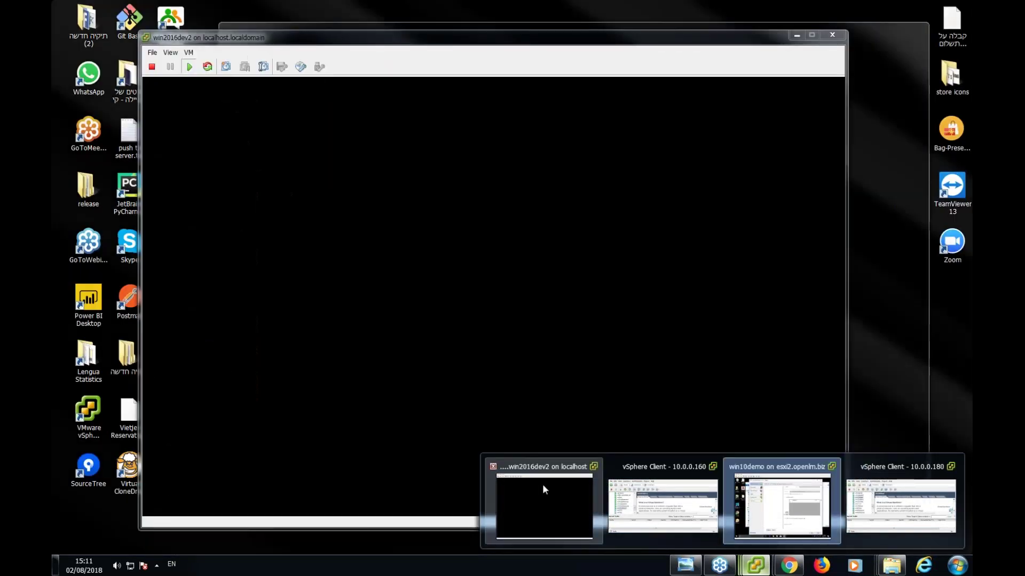
{"action": "left_click", "coordinate": [542, 485]}
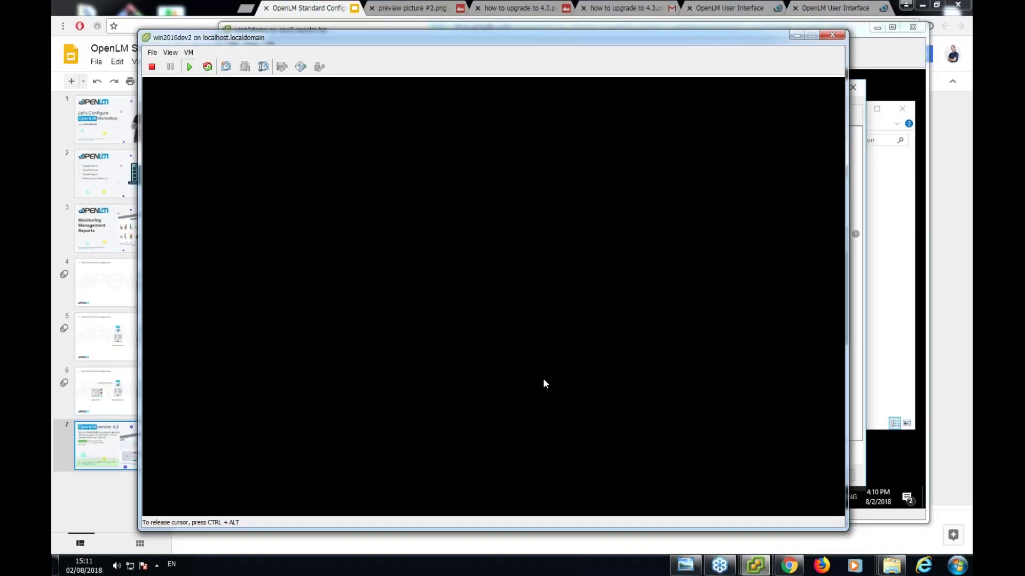
{"action": "left_click", "coordinate": [543, 383]}
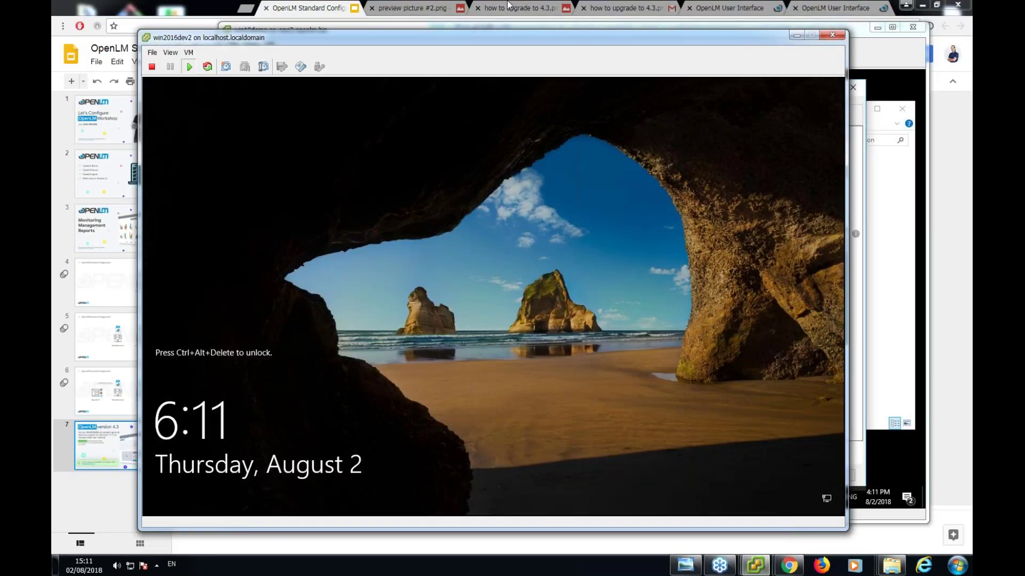
Sign in to the win2016dev2 virtual machine by entering the account password.
{"action": "left_click", "coordinate": [460, 405]}
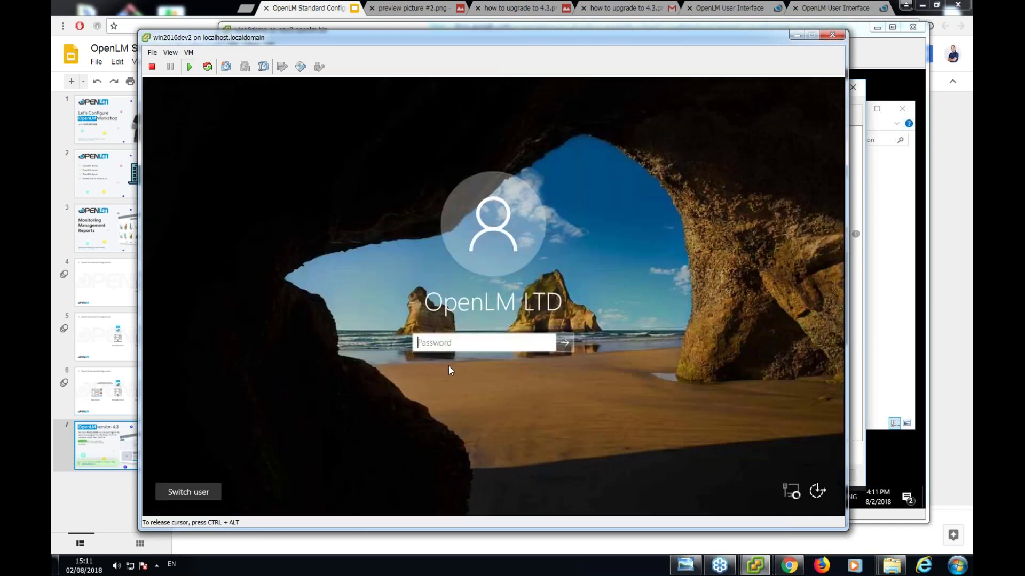
{"action": "type", "text": "********"}
{"action": "key", "text": "Return"}
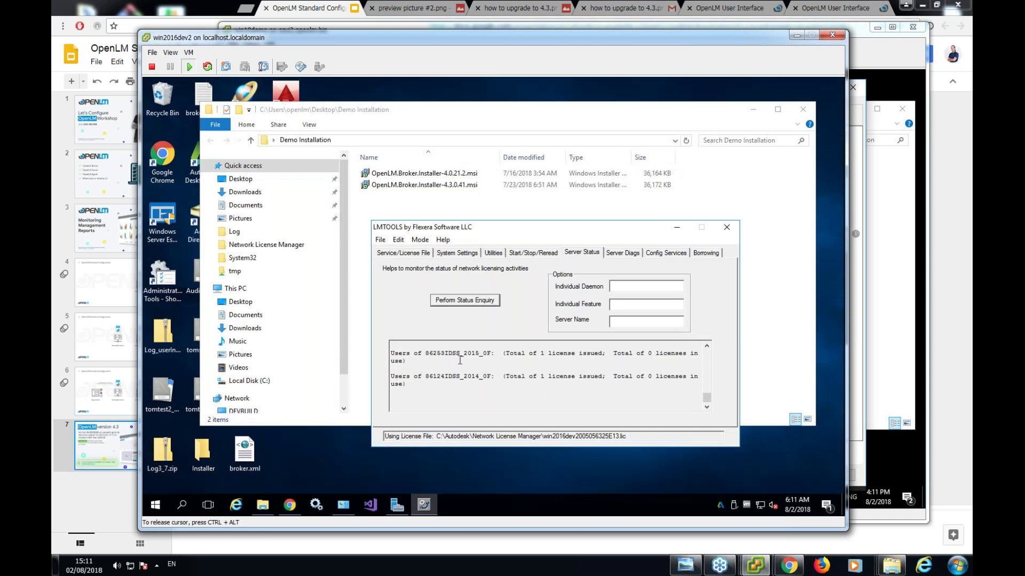
Review the LMTOOLS service configuration paths for Flexlm Service 1 and return to the server status page.
{"action": "mouse_move", "coordinate": [488, 225]}
{"action": "left_mouse_down"}
{"action": "mouse_move", "coordinate": [512, 229]}
{"action": "mouse_move", "coordinate": [485, 222]}
{"action": "left_mouse_up"}
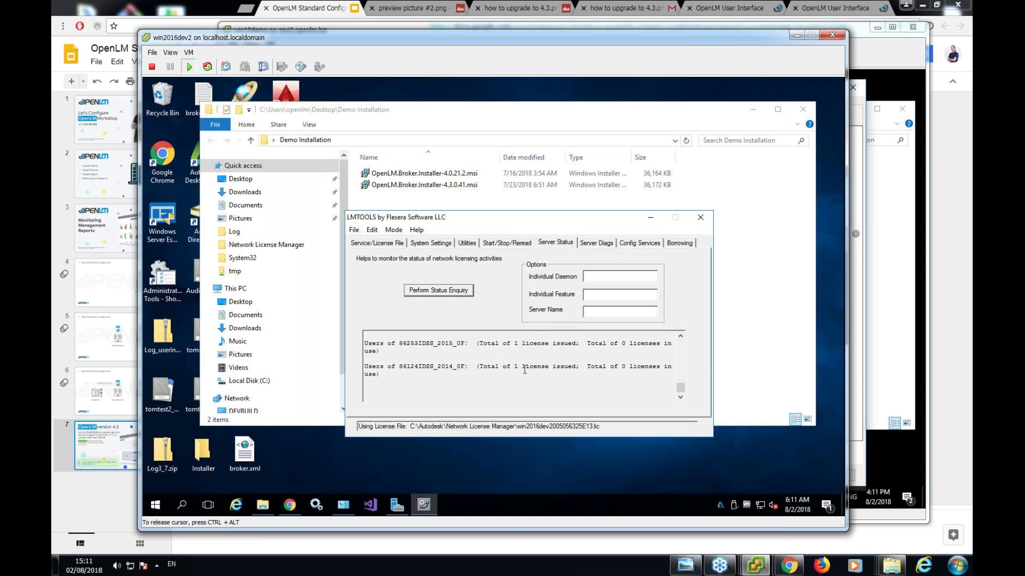
{"action": "left_click", "coordinate": [636, 249]}
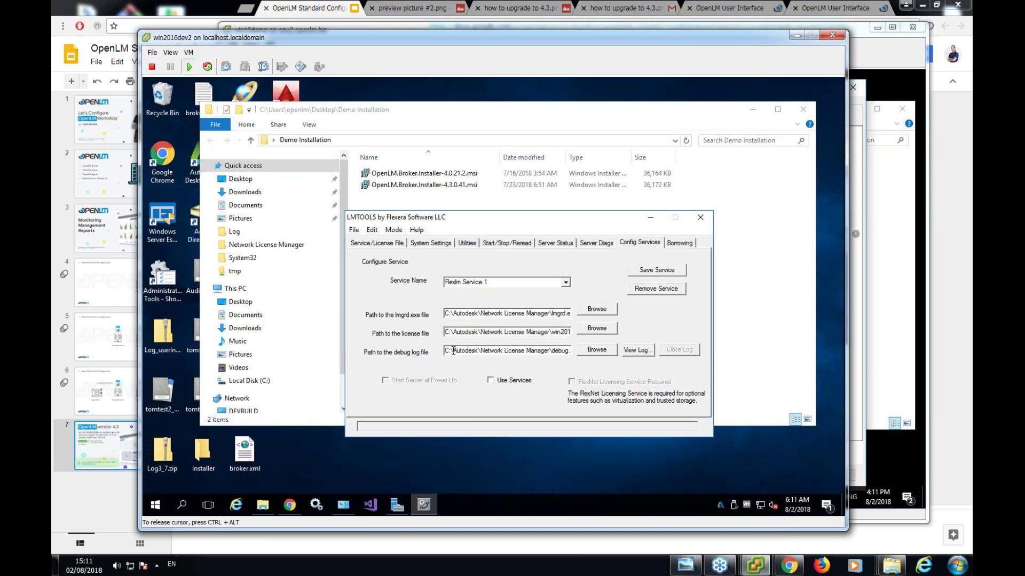
{"action": "left_click", "coordinate": [554, 241]}
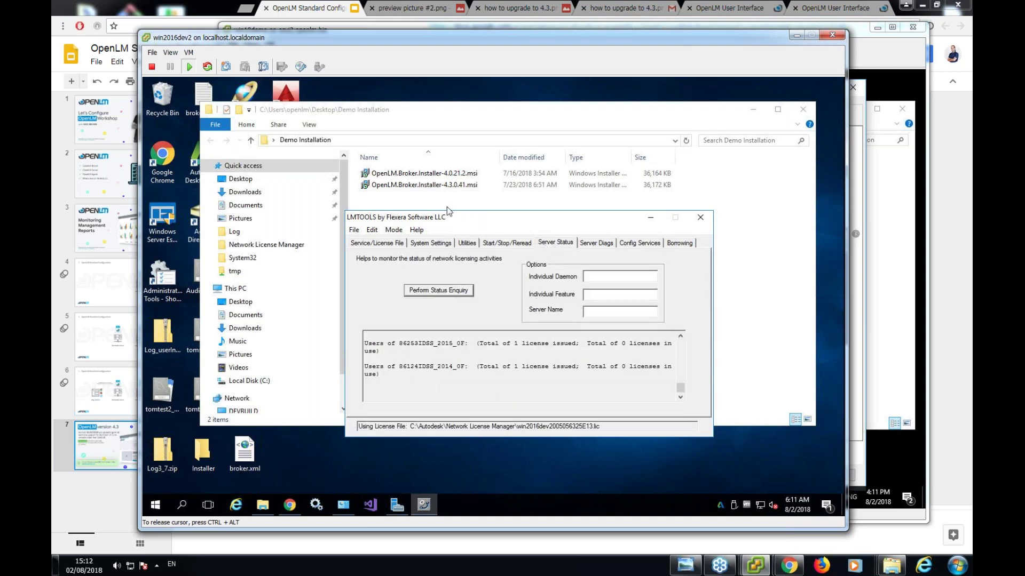
Install OpenLM Broker from OpenLM.Broker.Installer-4.0.21.2.msi, accepting the license agreement and allowing it to make changes to the device.
{"action": "left_click", "coordinate": [434, 176]}
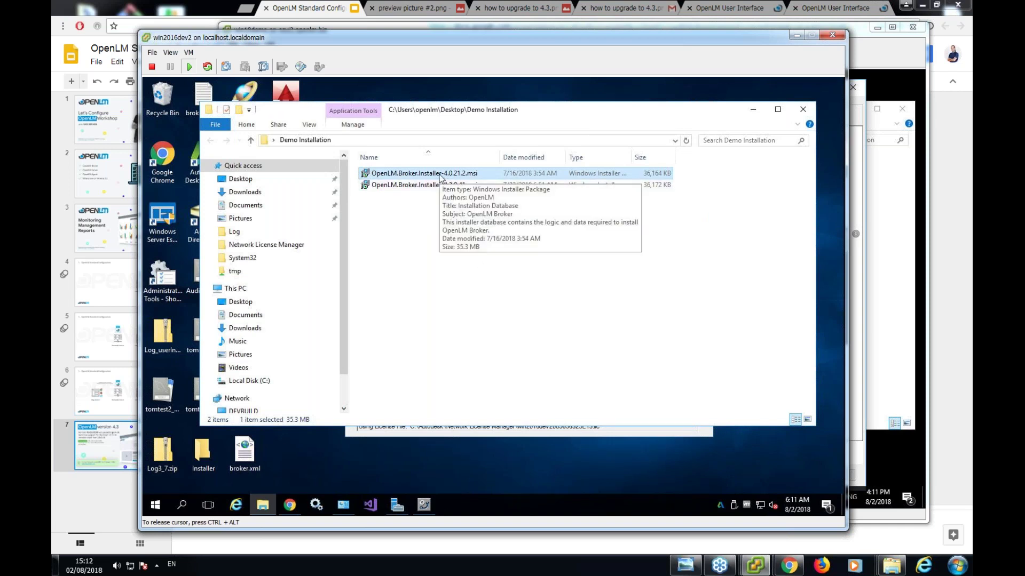
{"action": "double_click", "coordinate": [440, 174]}
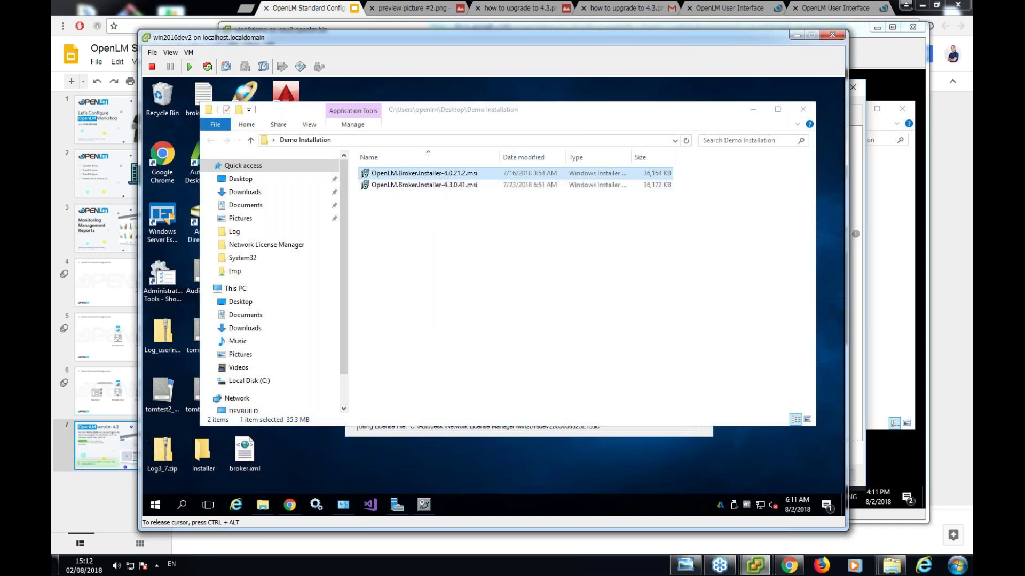
{"action": "left_click", "coordinate": [546, 375]}
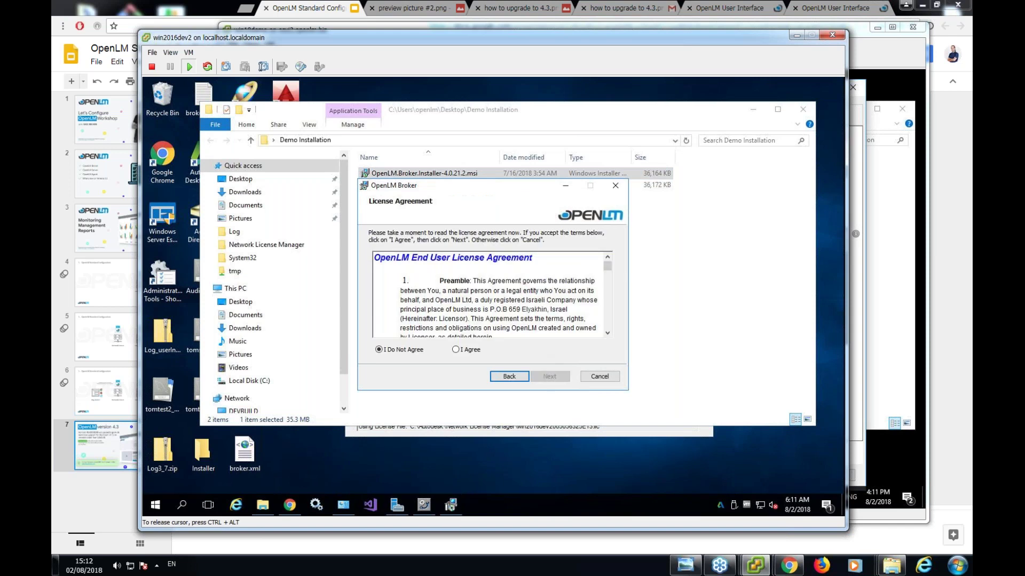
{"action": "left_click", "coordinate": [465, 350]}
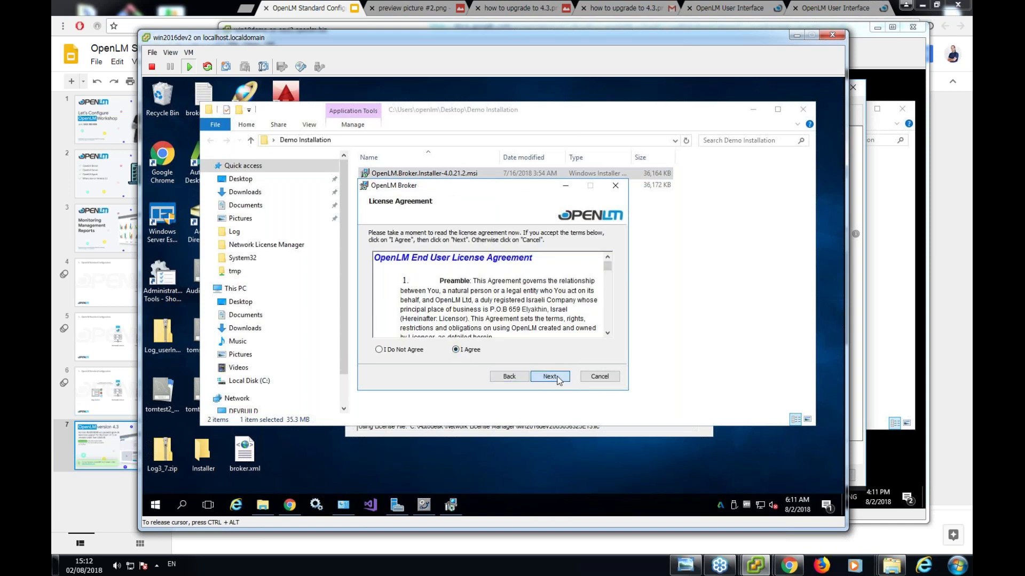
{"action": "left_click", "coordinate": [550, 376]}
{"action": "left_click", "coordinate": [550, 377]}
{"action": "left_click", "coordinate": [548, 376]}
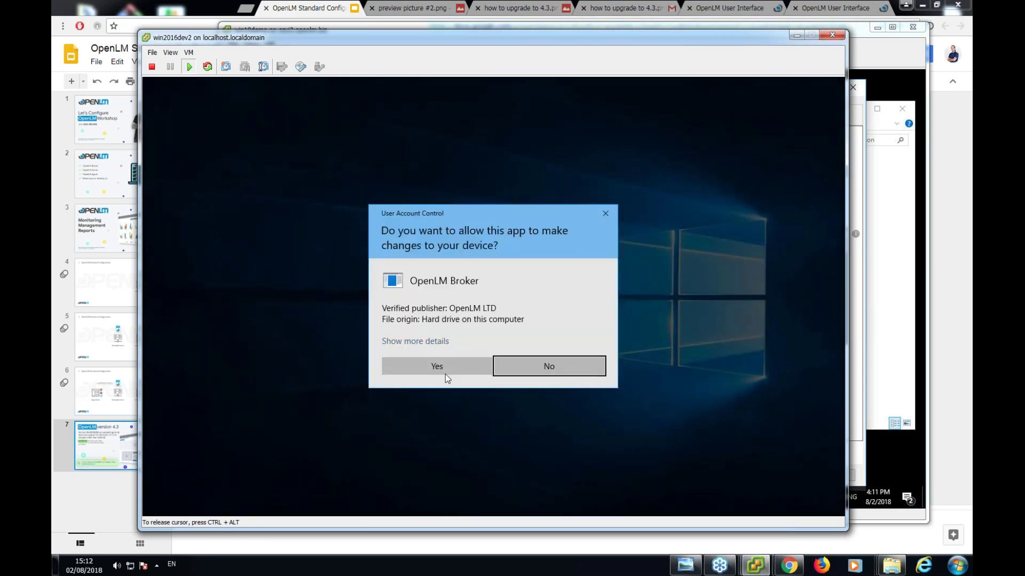
{"action": "left_click", "coordinate": [445, 374]}
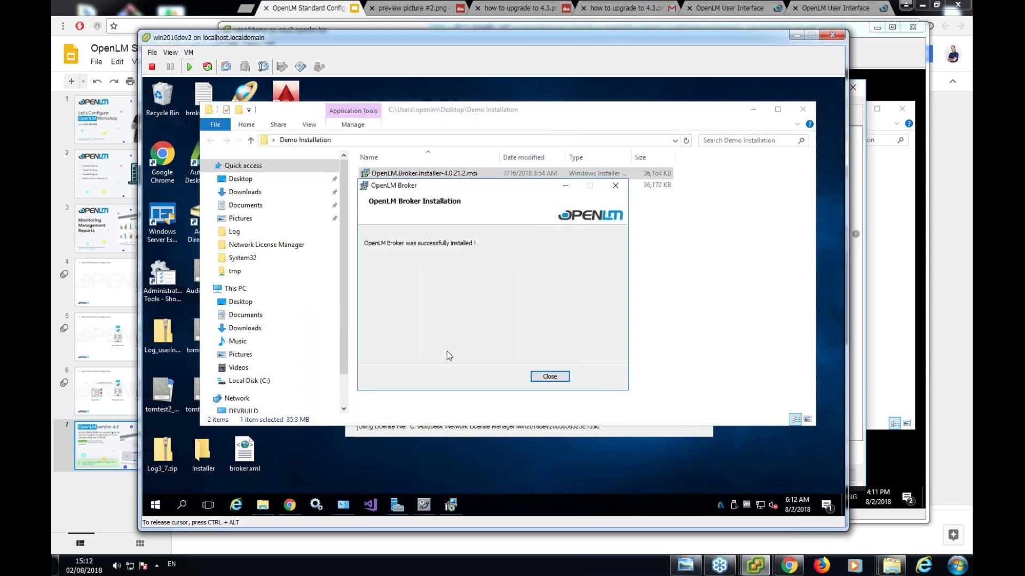
{"action": "left_click", "coordinate": [550, 376]}
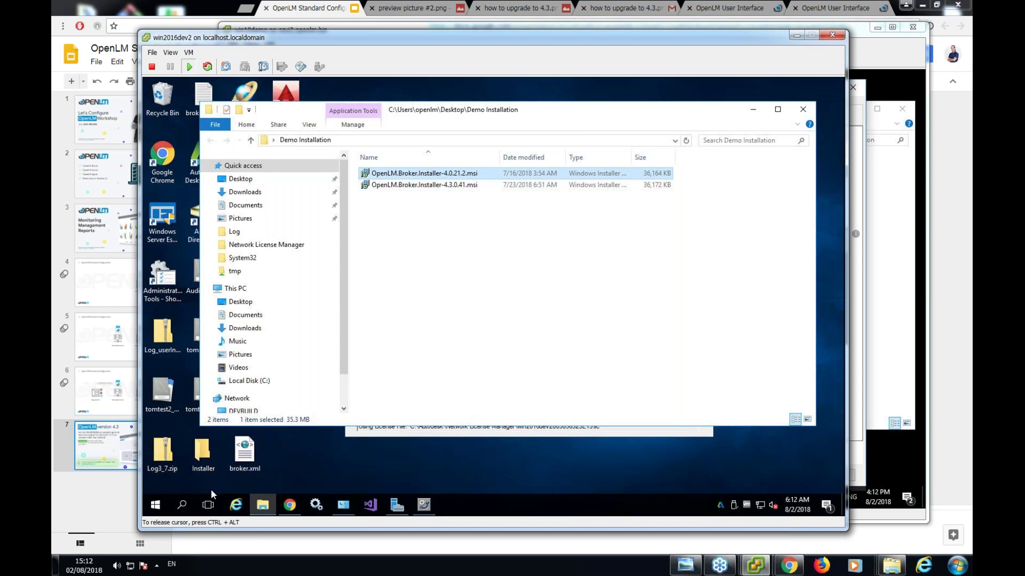
Search Windows for "broker", launch the OpenLM Broker Configuration Tool and dismiss its configuration warning.
{"action": "left_click", "coordinate": [190, 496]}
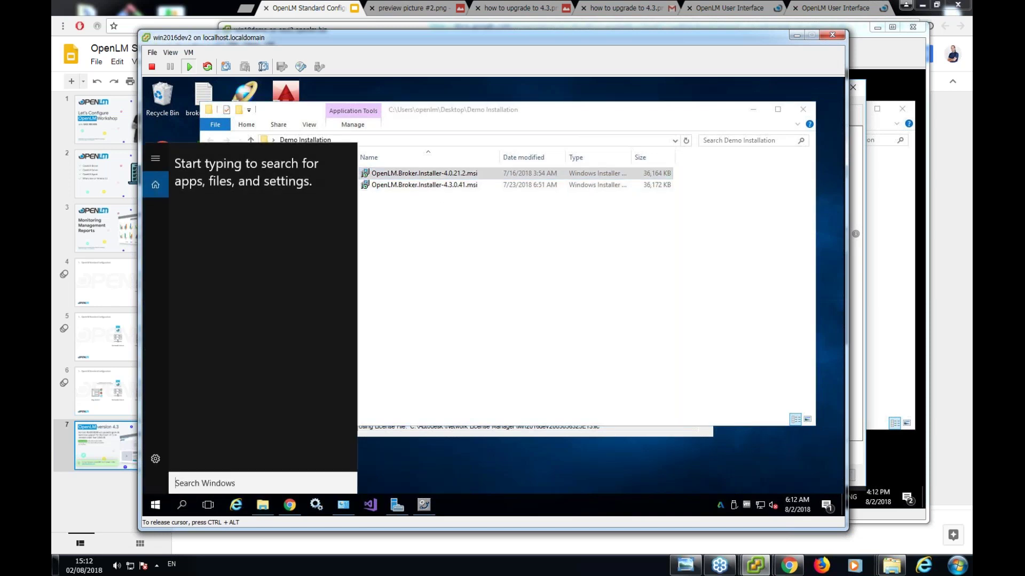
{"action": "type", "text": "broker"}
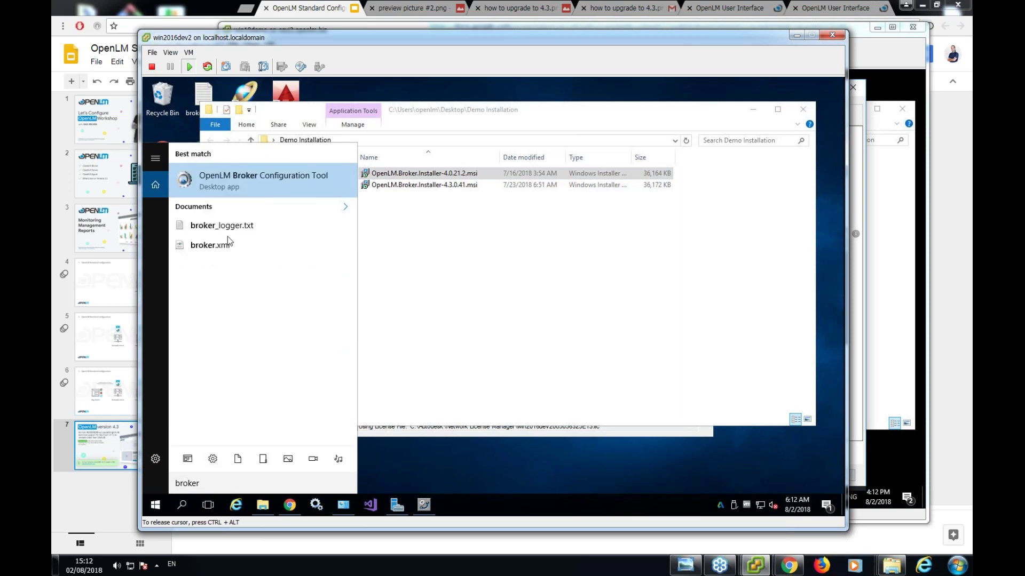
{"action": "left_click", "coordinate": [223, 174]}
{"action": "left_click", "coordinate": [441, 368]}
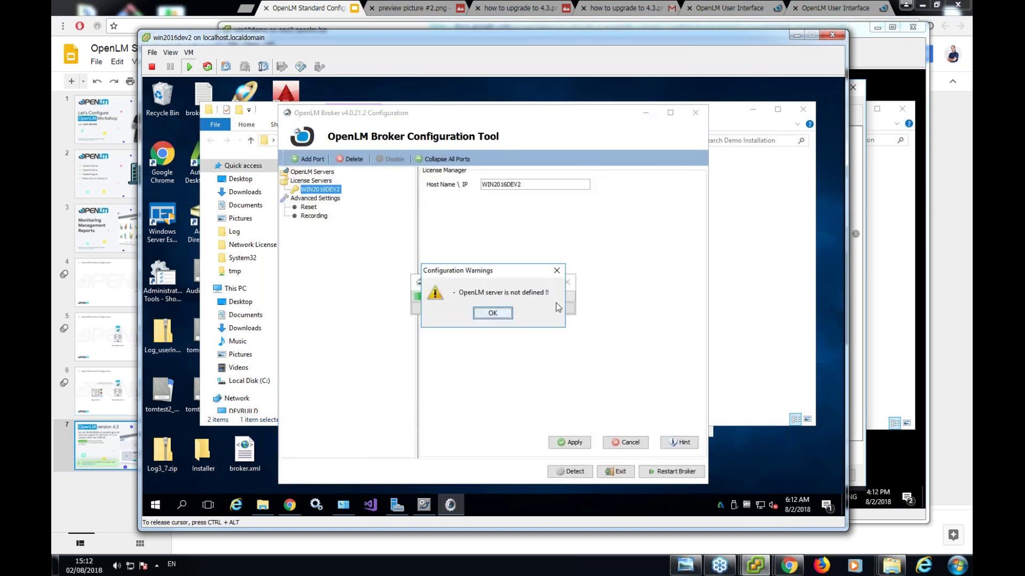
{"action": "left_click", "coordinate": [493, 314]}
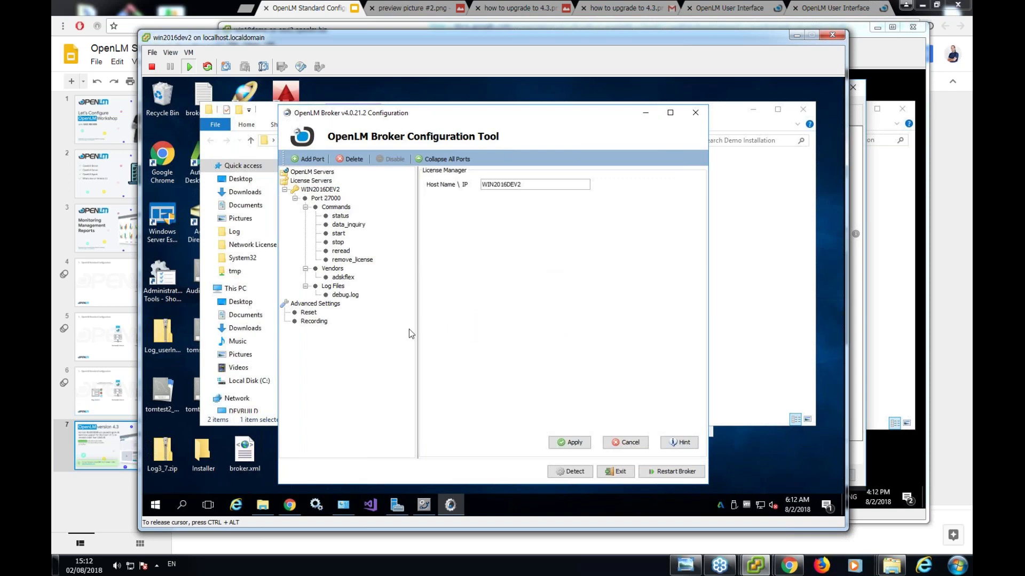
Run license manager detection in the broker tool and move its window aside.
{"action": "left_click", "coordinate": [295, 198]}
{"action": "left_click", "coordinate": [294, 198]}
{"action": "left_click", "coordinate": [582, 467]}
{"action": "left_click_drag", "start_coordinate": [378, 114], "coordinate": [474, 102]}
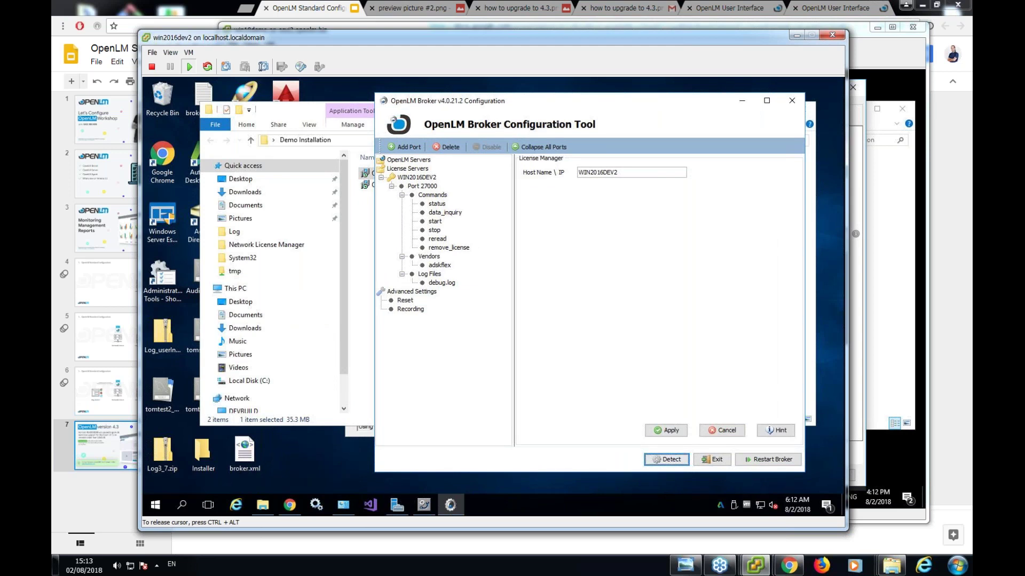
Test-run the data_inquiry command of port 27000 on WIN2016DEV2.
{"action": "left_click", "coordinate": [431, 196]}
{"action": "left_click", "coordinate": [439, 213]}
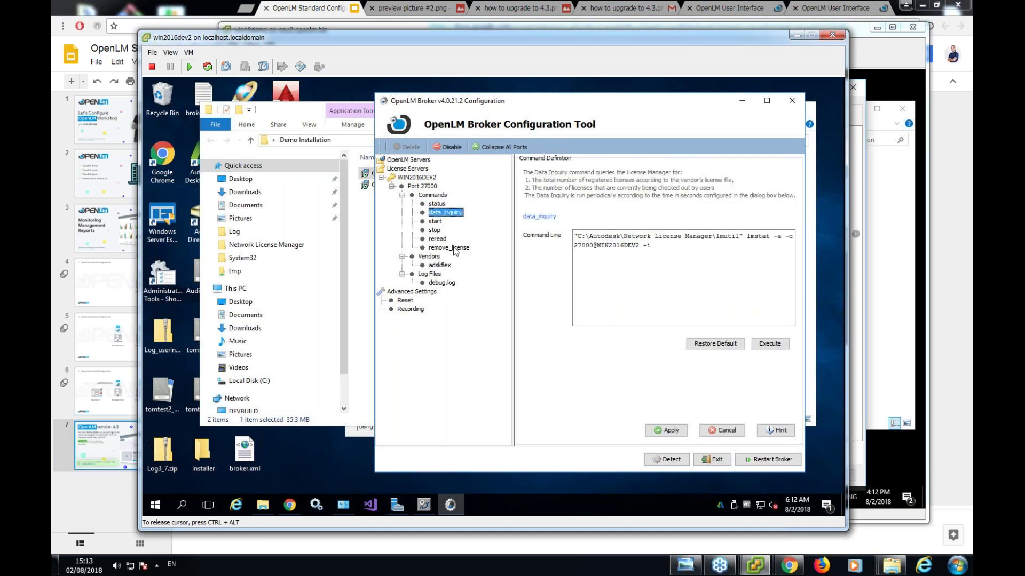
{"action": "left_click", "coordinate": [420, 187]}
{"action": "left_click", "coordinate": [441, 213]}
{"action": "left_click", "coordinate": [763, 346]}
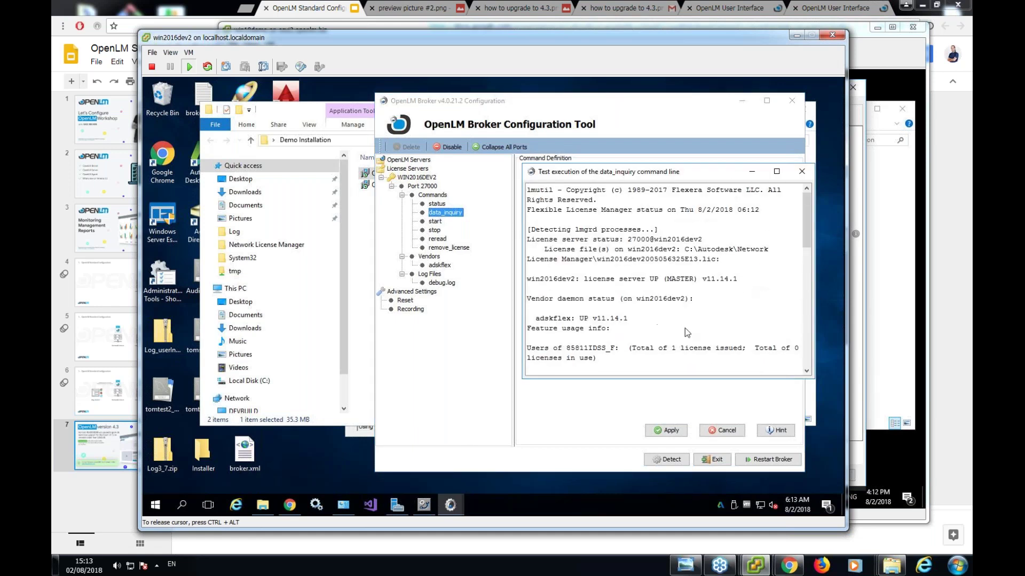
Compare the data_inquiry output with the LMTOOLS server status, minimize LMTOOLS and close the test output.
{"action": "left_click", "coordinate": [426, 504]}
{"action": "scroll", "coordinate": [462, 362], "scroll_direction": "up", "scroll_amount": 10}
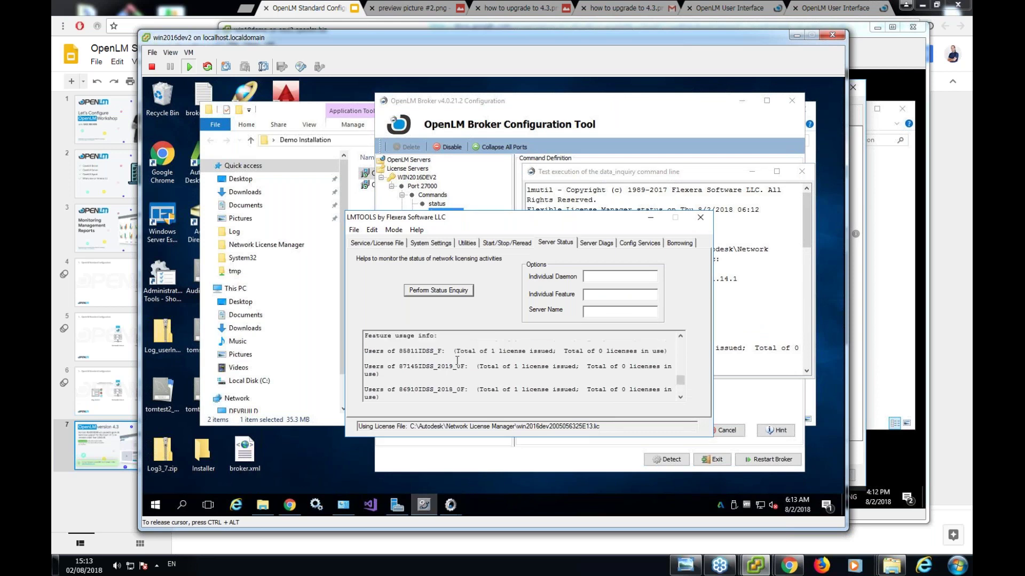
{"action": "left_click", "coordinate": [650, 217]}
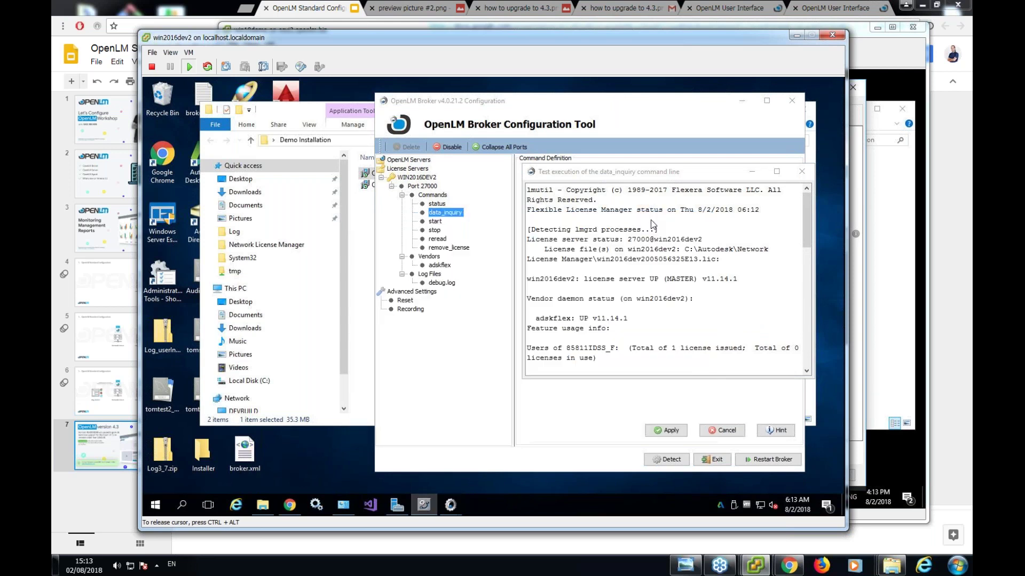
{"action": "left_click", "coordinate": [802, 171]}
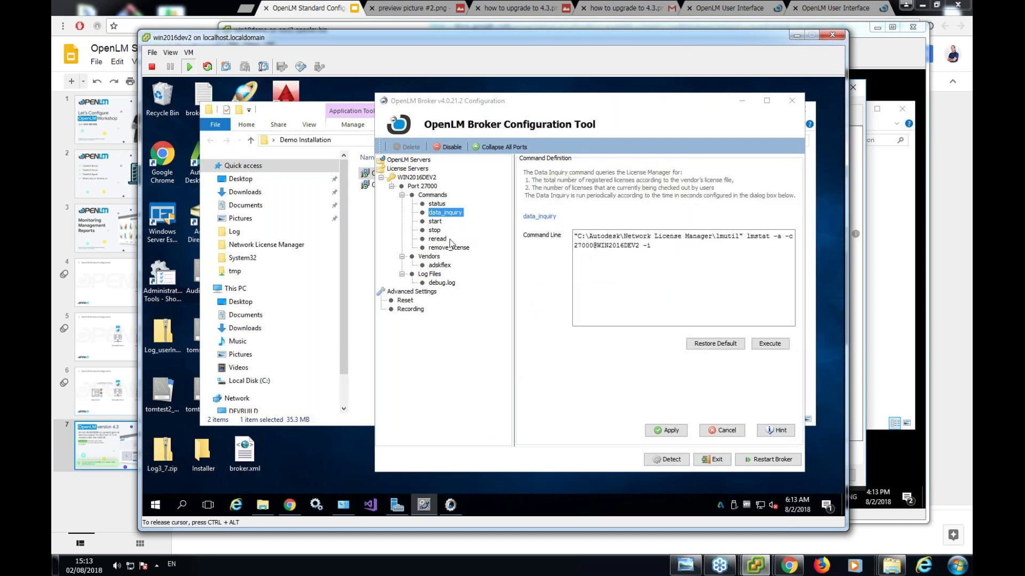
Review the status command and port 27000's advanced license information, and collapse its Commands, Vendors and Log Files branches.
{"action": "left_click", "coordinate": [437, 204]}
{"action": "left_click", "coordinate": [421, 186]}
{"action": "left_click", "coordinate": [549, 216]}
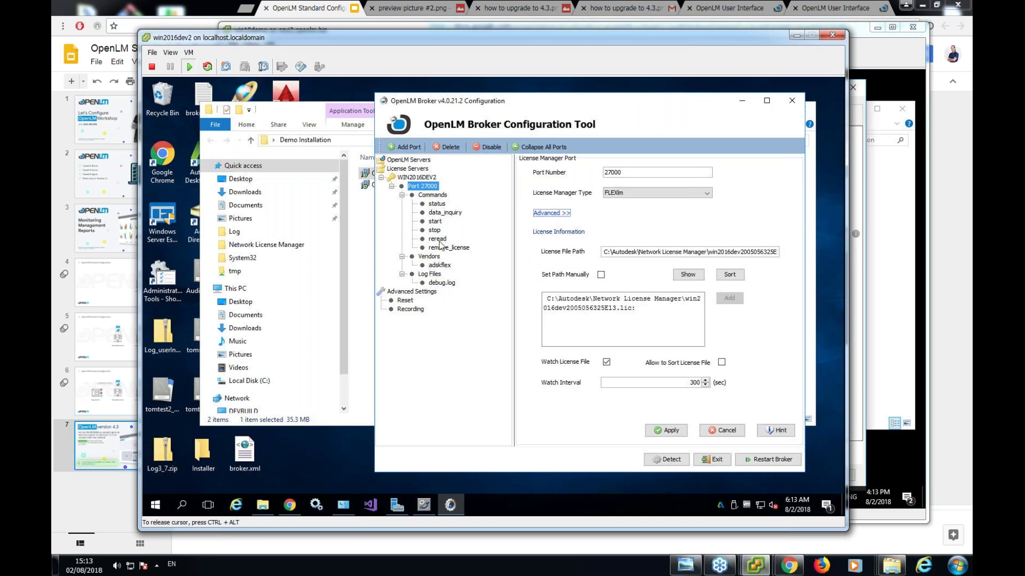
{"action": "left_click", "coordinate": [402, 196]}
{"action": "left_click", "coordinate": [402, 203]}
{"action": "left_click", "coordinate": [402, 212]}
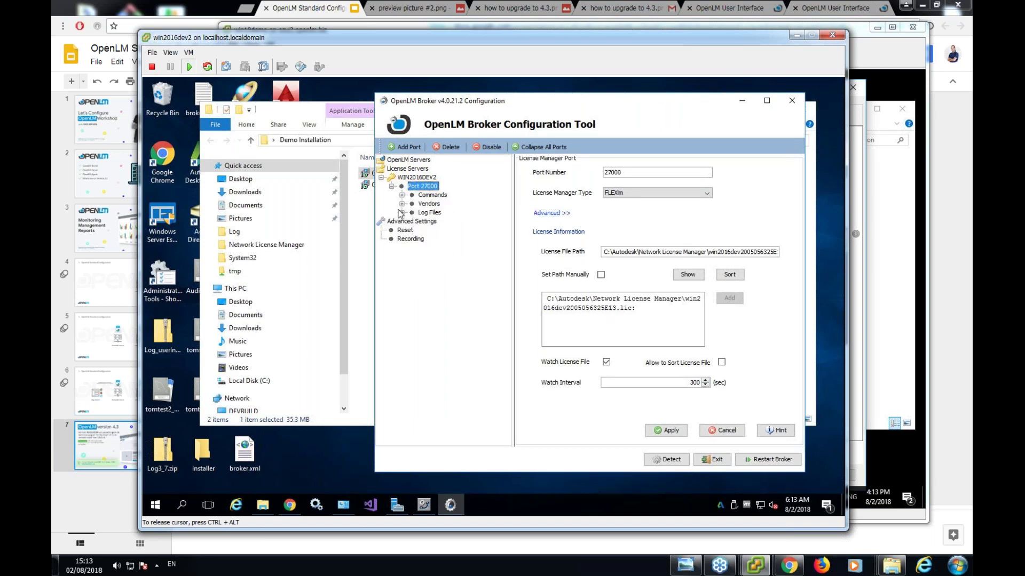
Delete port 27000 from the WIN2016DEV2 license server and confirm the deletion.
{"action": "left_click", "coordinate": [421, 188]}
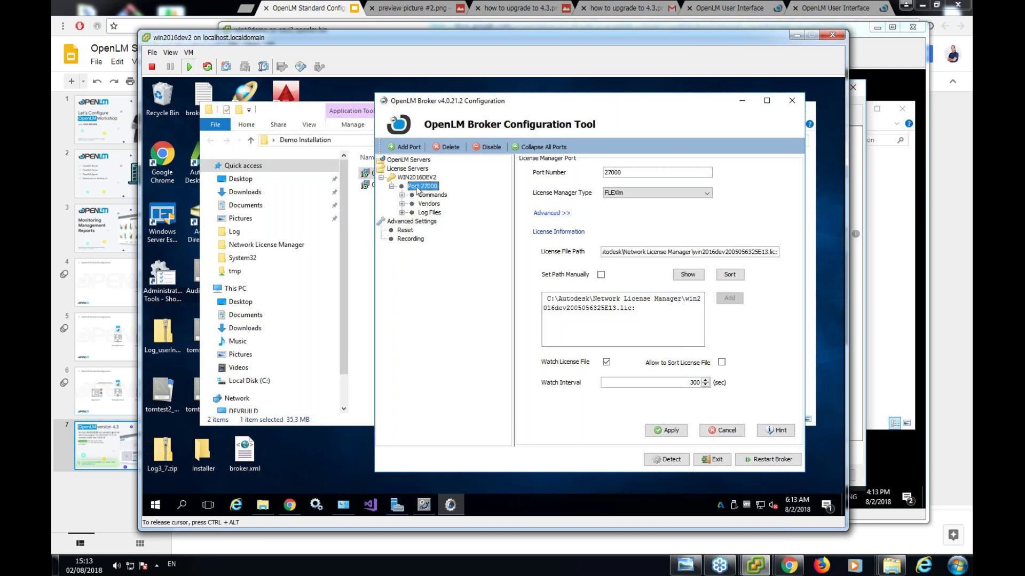
{"action": "left_click", "coordinate": [450, 148]}
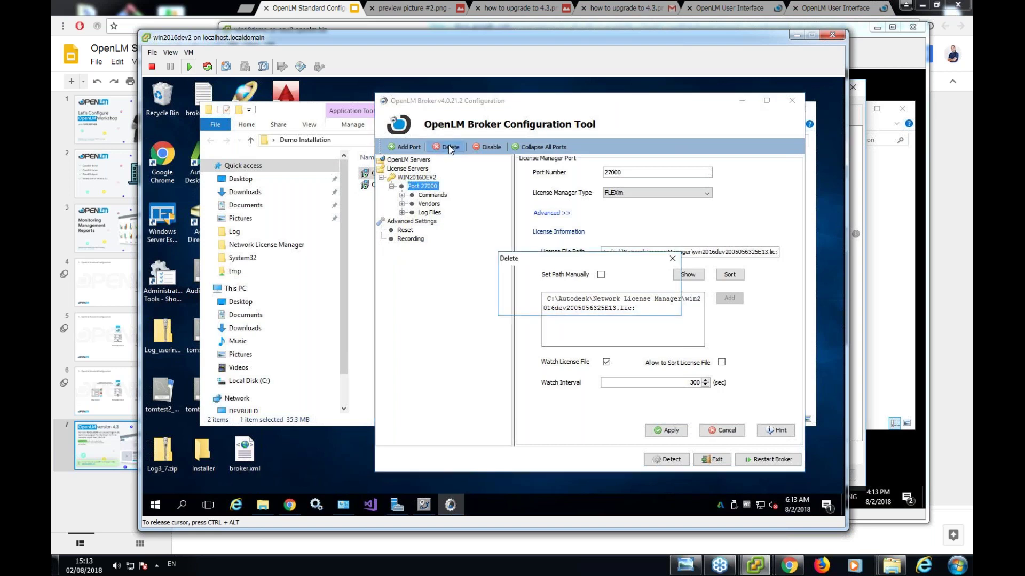
{"action": "left_click", "coordinate": [580, 308]}
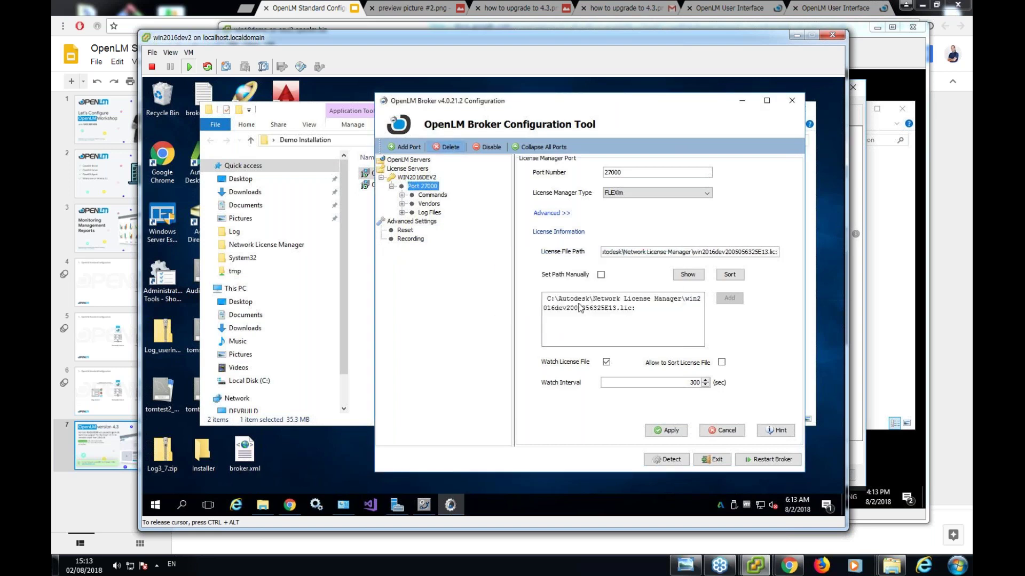
{"action": "left_click", "coordinate": [408, 169]}
{"action": "left_click", "coordinate": [411, 178]}
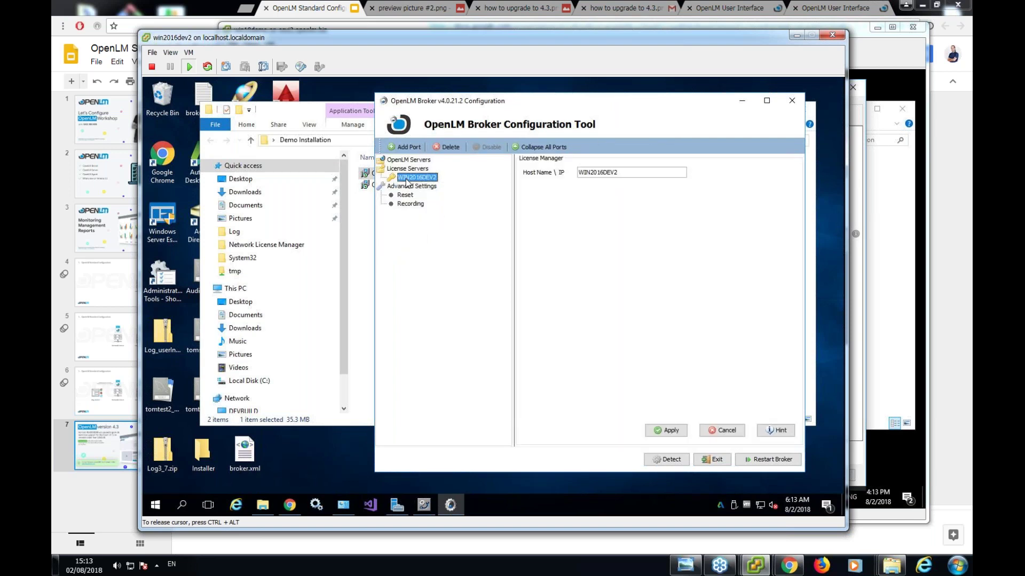
Add an OpenLM Server entry to the broker and select it to show its connectivity settings.
{"action": "left_click", "coordinate": [410, 160]}
{"action": "left_click", "coordinate": [414, 177]}
{"action": "left_click", "coordinate": [415, 160]}
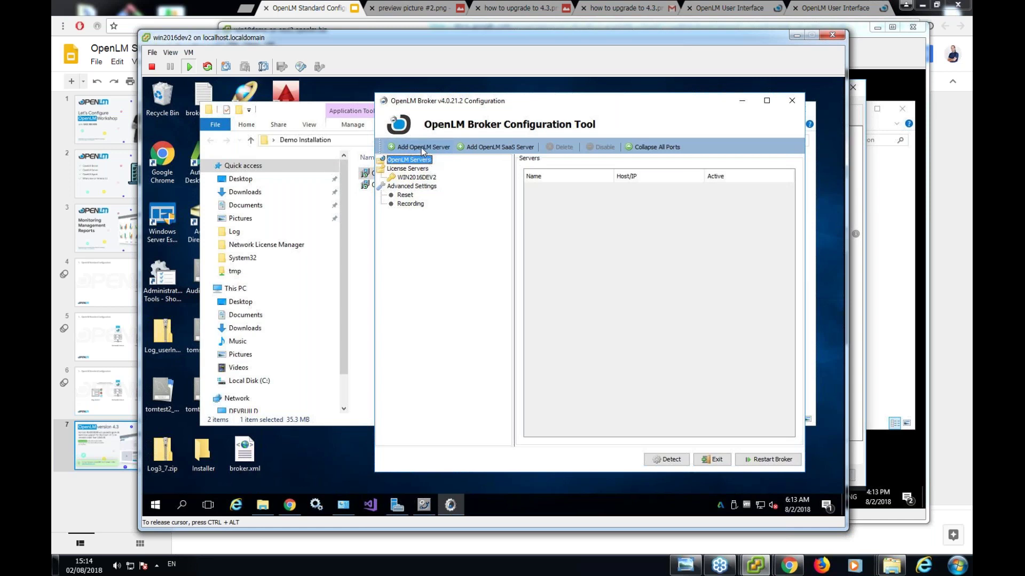
{"action": "left_click", "coordinate": [424, 147]}
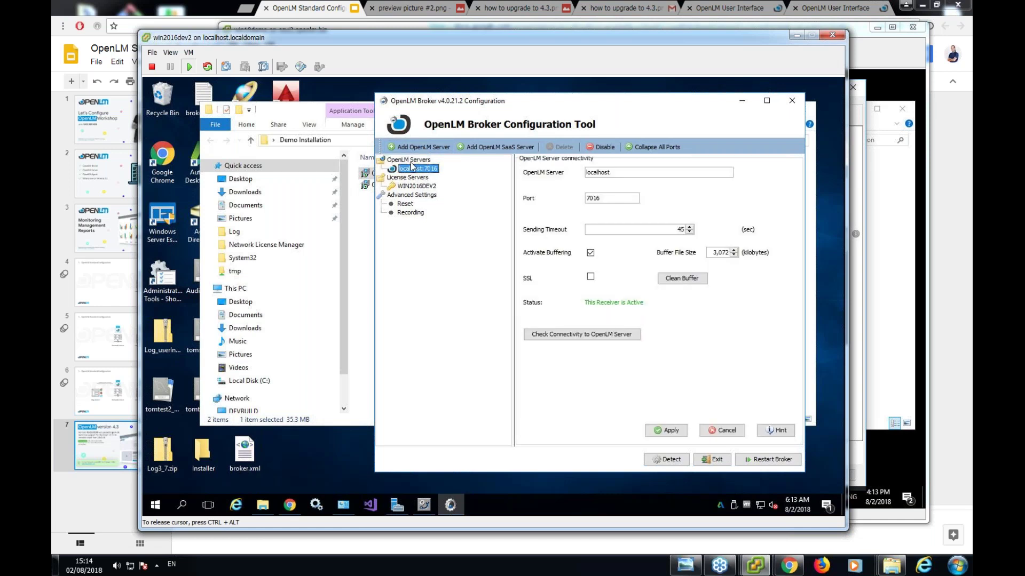
{"action": "left_click", "coordinate": [408, 160]}
{"action": "left_click", "coordinate": [415, 168]}
Set the new entry's OpenLM Server host to win10demo and check its connectivity.
{"action": "double_click", "coordinate": [611, 172]}
{"action": "type", "text": "win10demo"}
{"action": "double_click", "coordinate": [604, 172]}
{"action": "left_click", "coordinate": [605, 172]}
{"action": "left_click", "coordinate": [595, 335]}
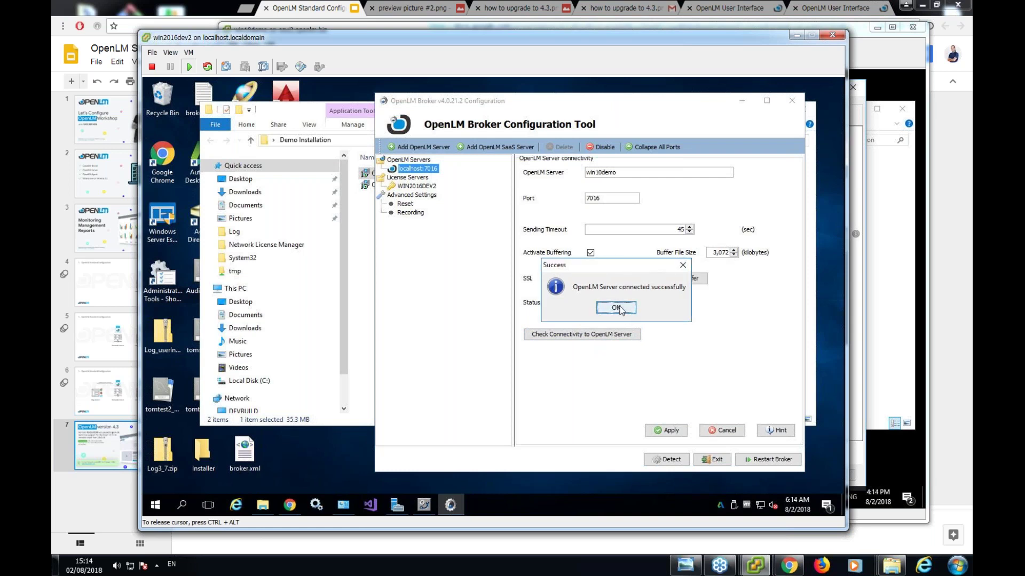
{"action": "left_click", "coordinate": [616, 308]}
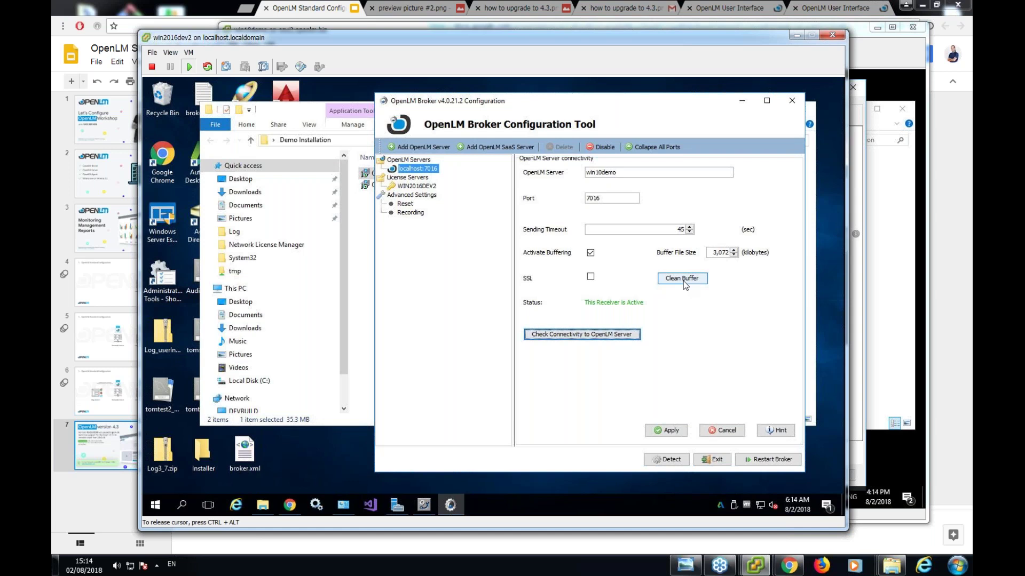
Review the buffer settings of the win10demo connection and apply the server entry.
{"action": "left_click", "coordinate": [719, 252]}
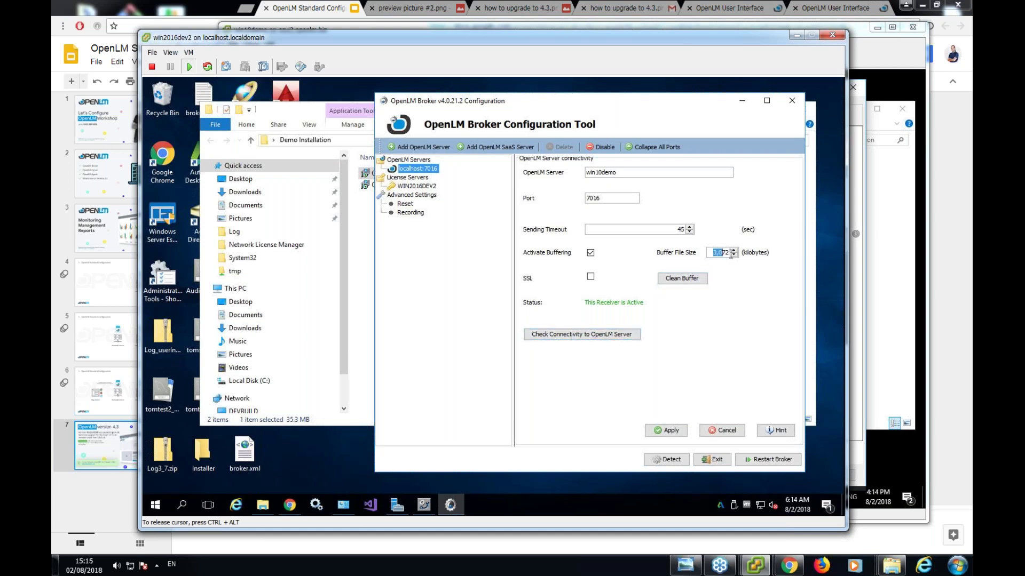
{"action": "left_click", "coordinate": [700, 281]}
{"action": "left_click", "coordinate": [662, 431]}
{"action": "left_click", "coordinate": [659, 316]}
Add another OpenLM Server entry to the broker's server list and delete it again.
{"action": "left_click", "coordinate": [411, 161]}
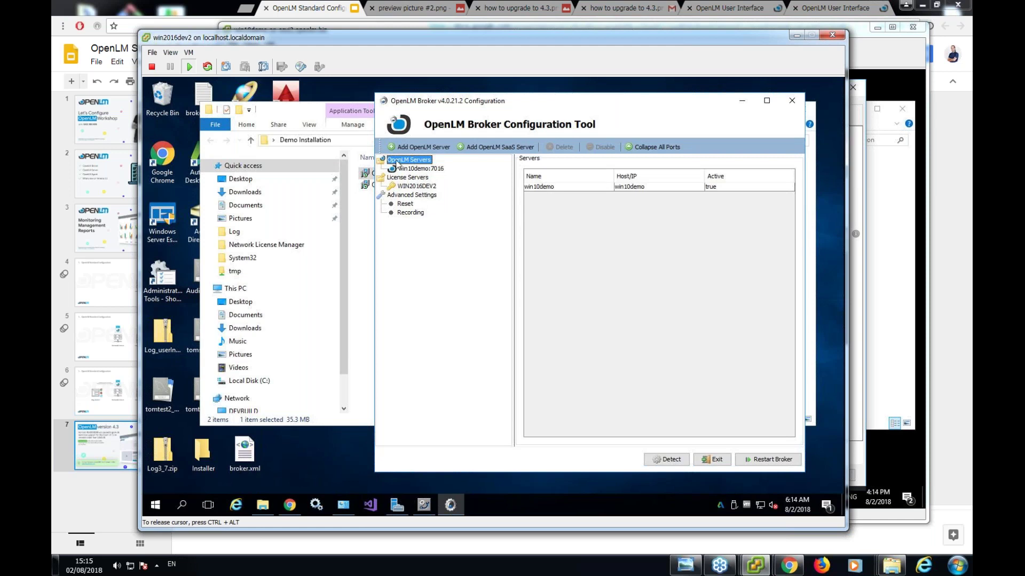
{"action": "left_click", "coordinate": [421, 148]}
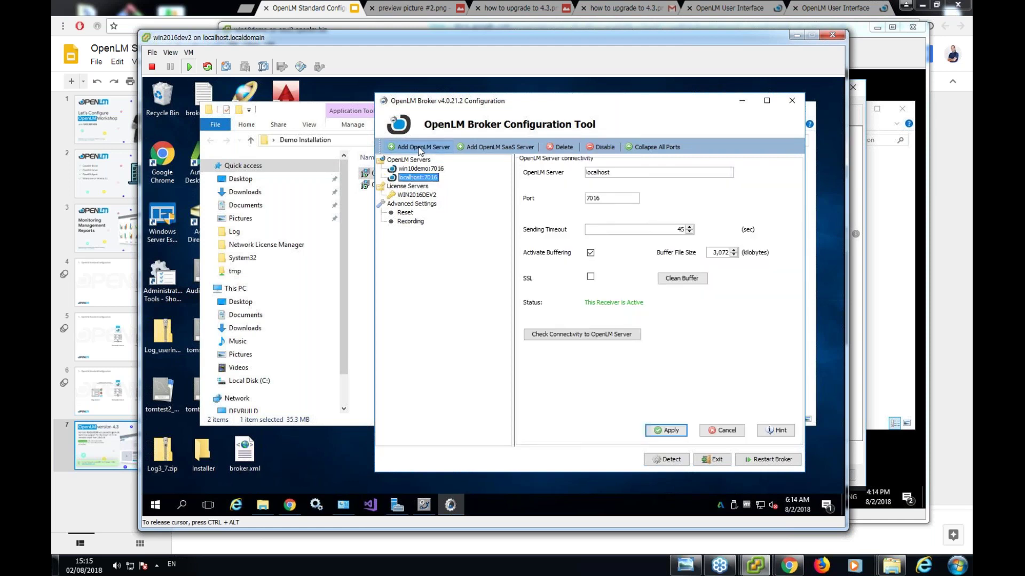
{"action": "left_click", "coordinate": [628, 170]}
{"action": "left_click", "coordinate": [563, 147]}
{"action": "left_click", "coordinate": [579, 303]}
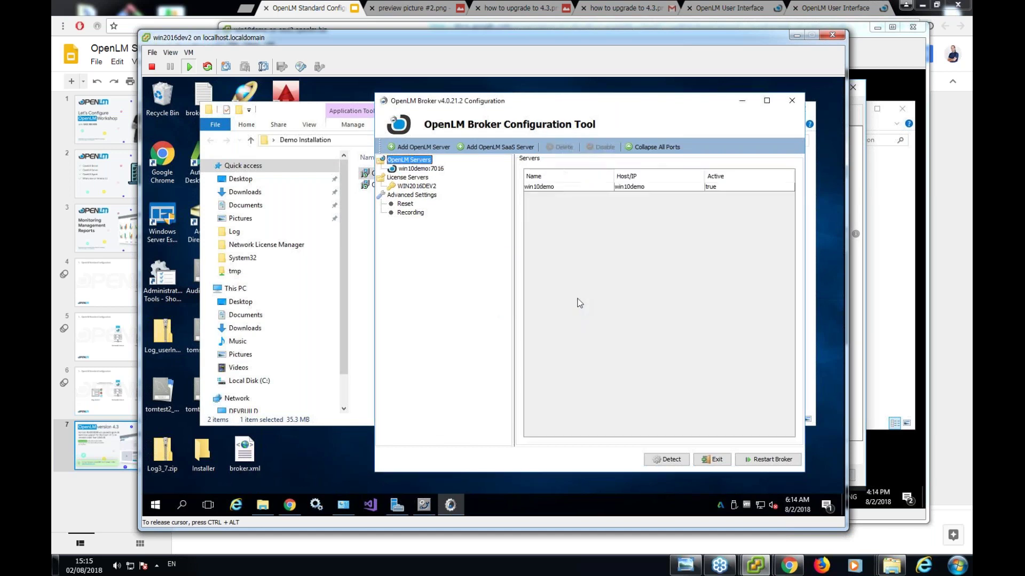
Add port 27000 to the WIN2016DEV2 license server with FLEXlm as the license manager type.
{"action": "left_click", "coordinate": [418, 178]}
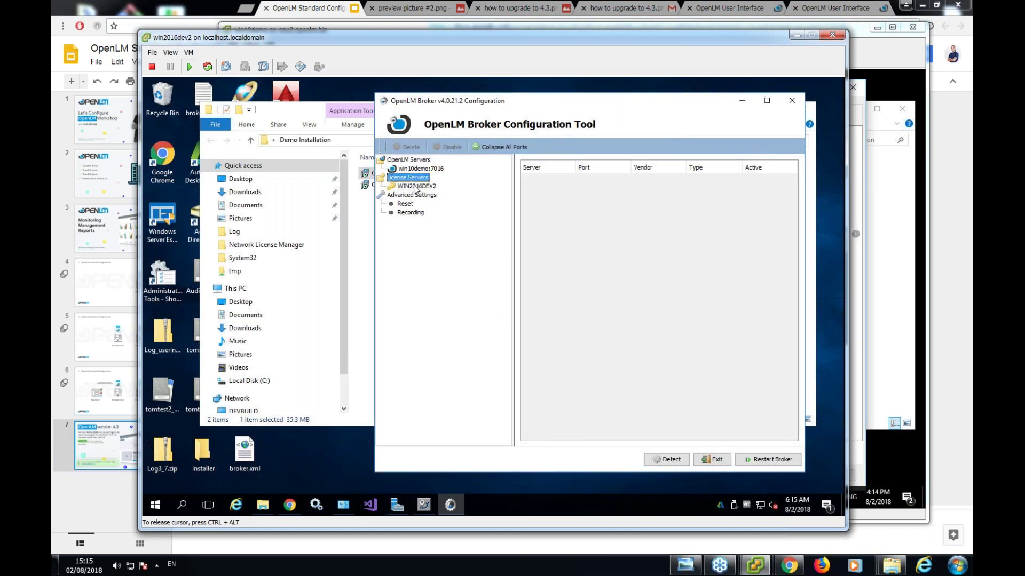
{"action": "left_click", "coordinate": [416, 187]}
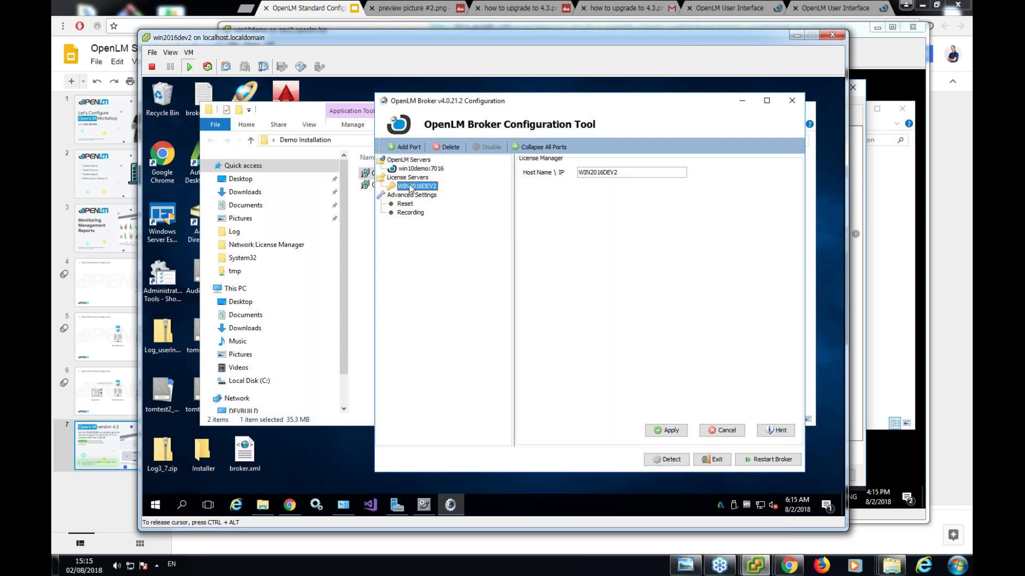
{"action": "left_click", "coordinate": [402, 148]}
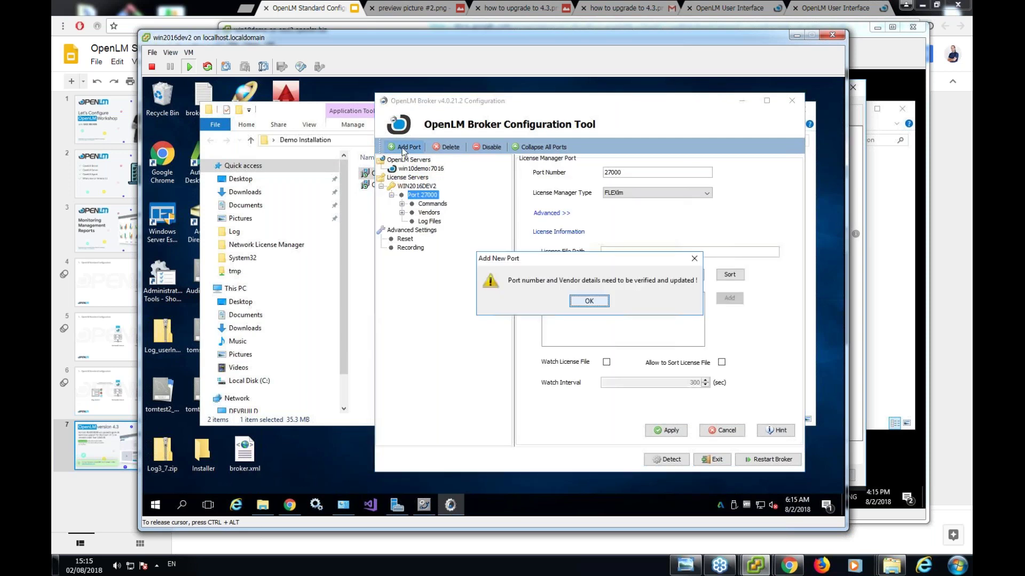
{"action": "left_click", "coordinate": [589, 302]}
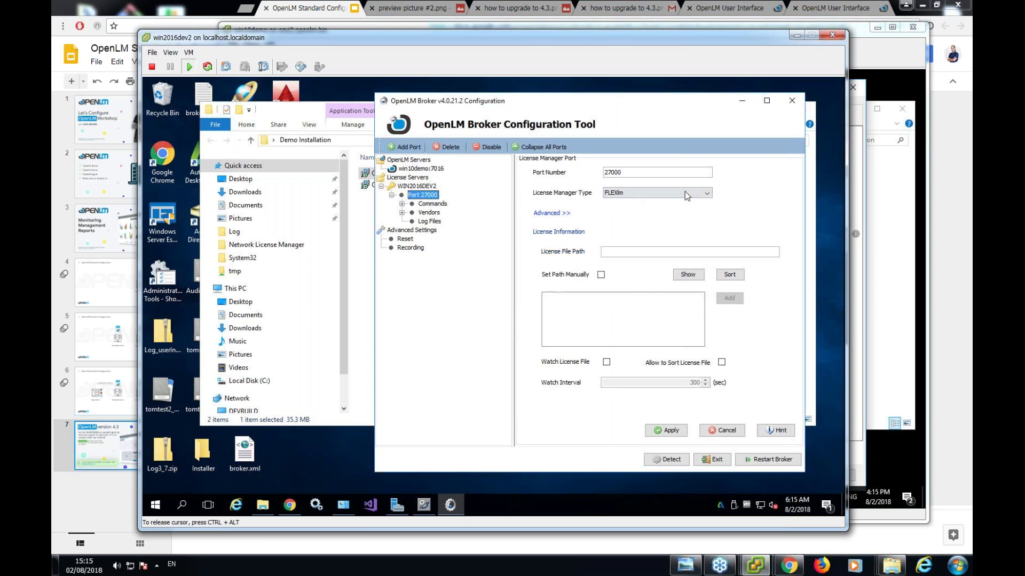
{"action": "left_click", "coordinate": [706, 193]}
{"action": "scroll", "coordinate": [662, 240], "scroll_direction": "up", "scroll_amount": 2}
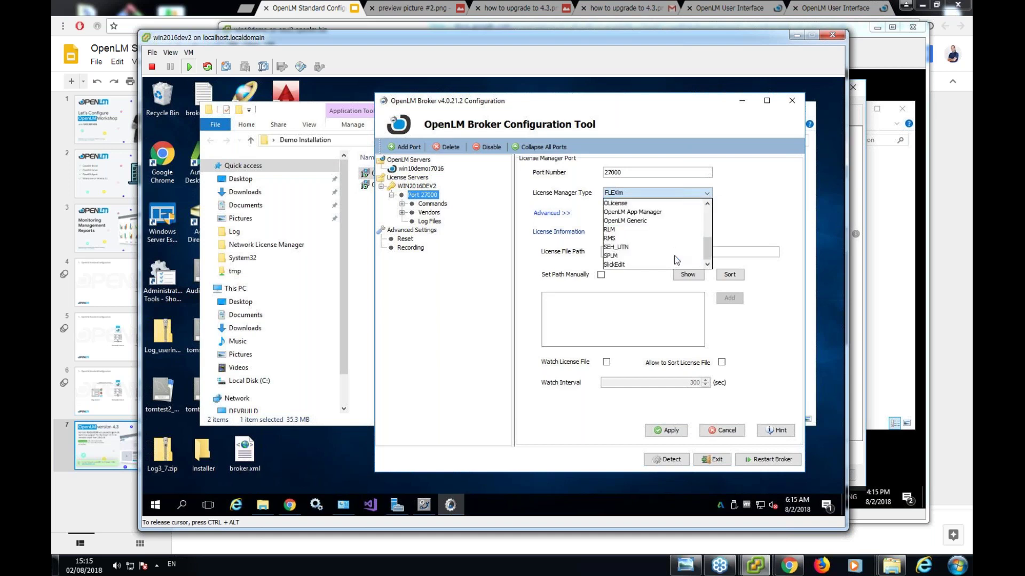
{"action": "left_click", "coordinate": [633, 230]}
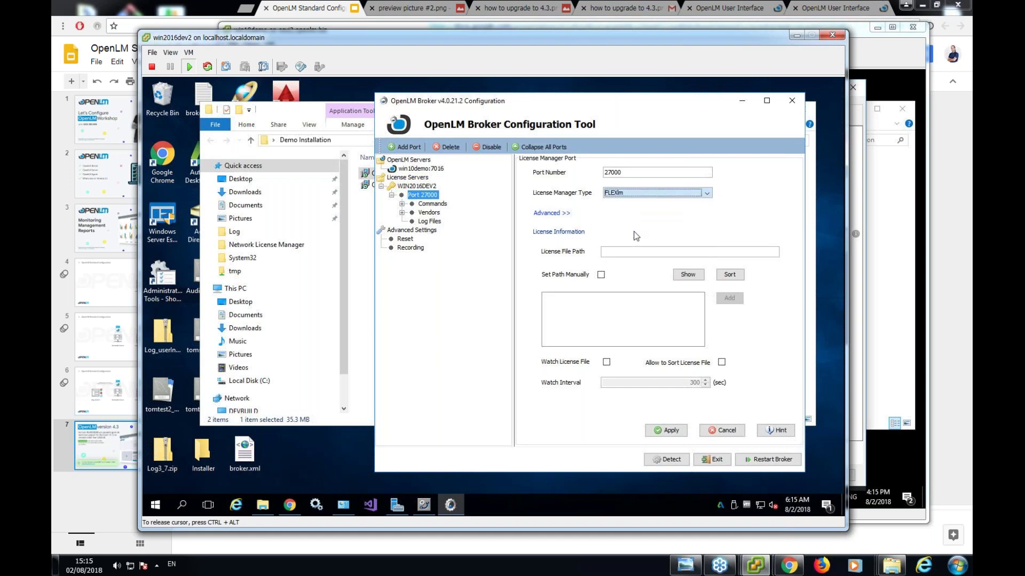
{"action": "double_click", "coordinate": [625, 175]}
{"action": "left_click", "coordinate": [624, 175]}
{"action": "left_click", "coordinate": [601, 275]}
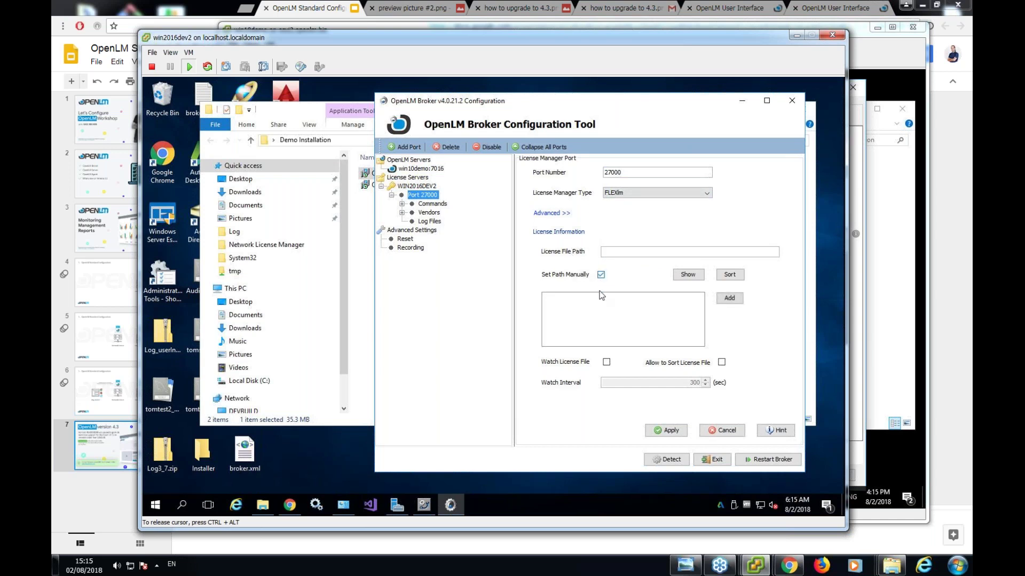
{"action": "left_click", "coordinate": [729, 299]}
{"action": "left_click", "coordinate": [528, 361]}
{"action": "double_click", "coordinate": [592, 293]}
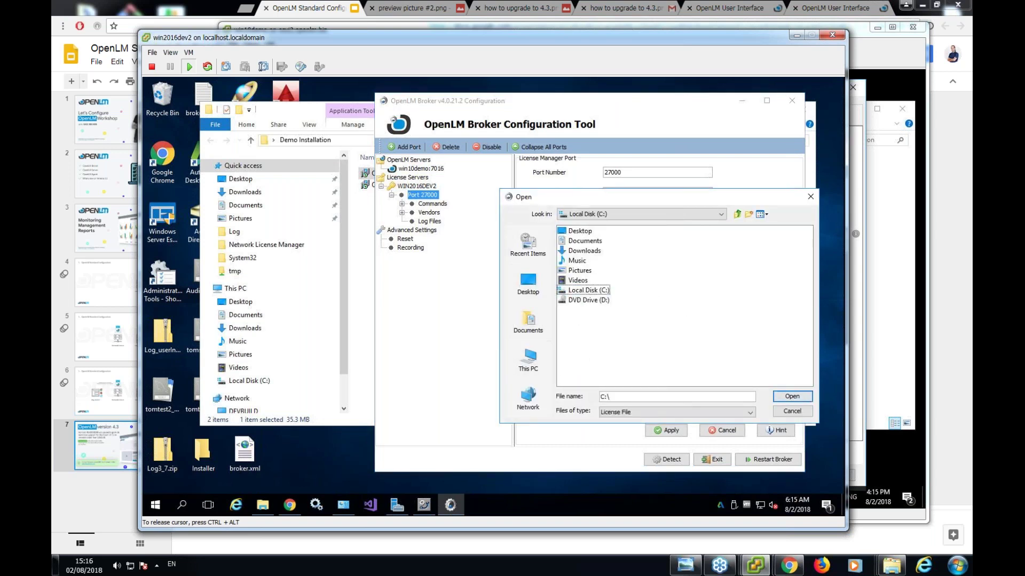
{"action": "double_click", "coordinate": [591, 241]}
{"action": "double_click", "coordinate": [600, 231]}
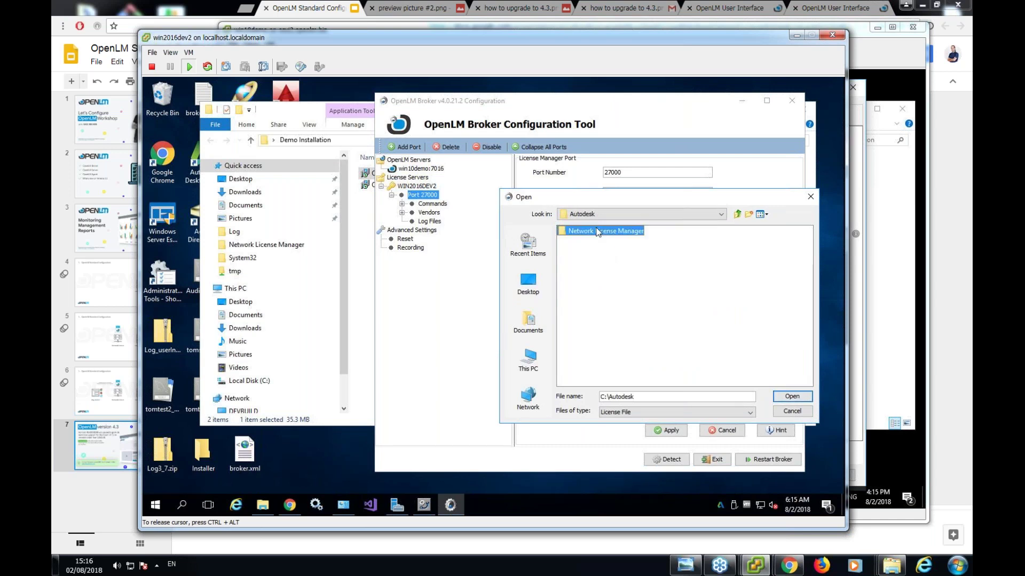
{"action": "left_click", "coordinate": [608, 311]}
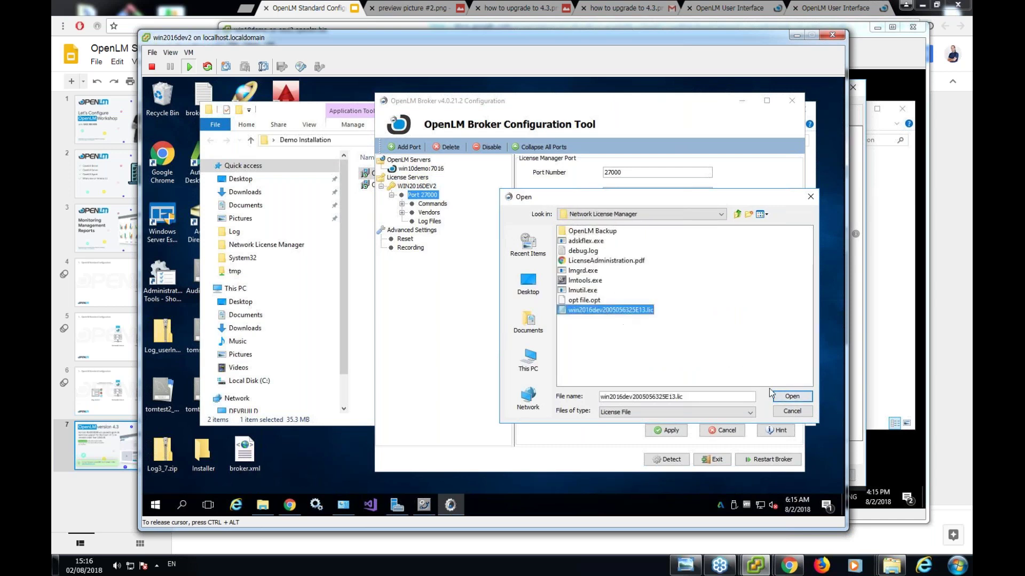
{"action": "left_click", "coordinate": [792, 396]}
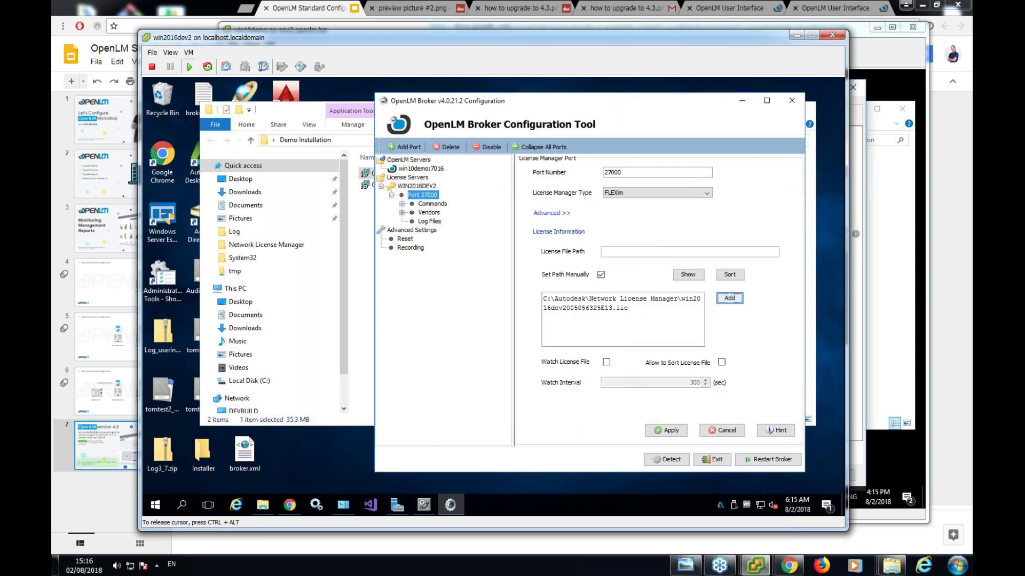
Enable watching of the license file, then apply the port settings and update the commands with the new data.
{"action": "left_click", "coordinate": [606, 363]}
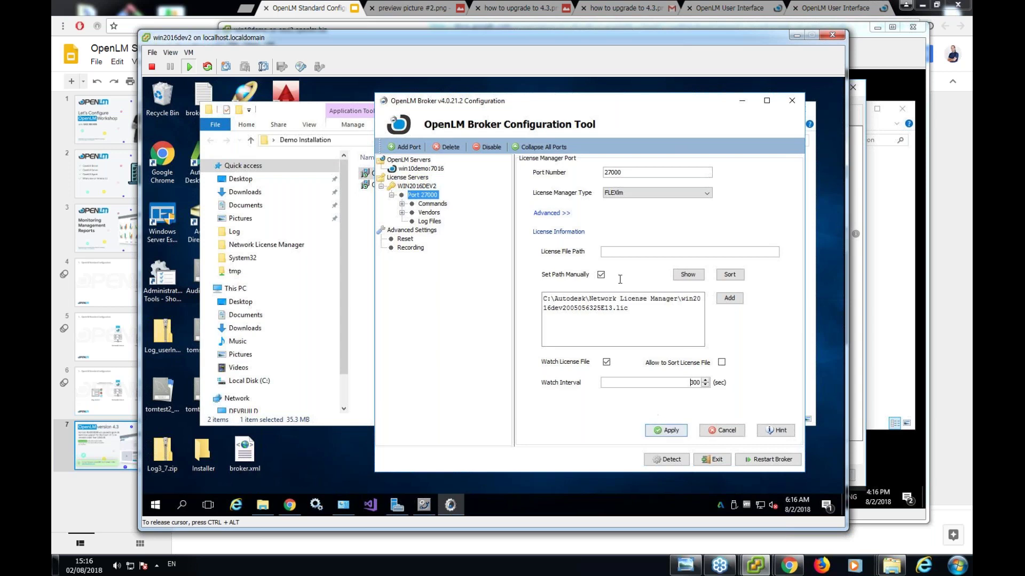
{"action": "left_click", "coordinate": [658, 430]}
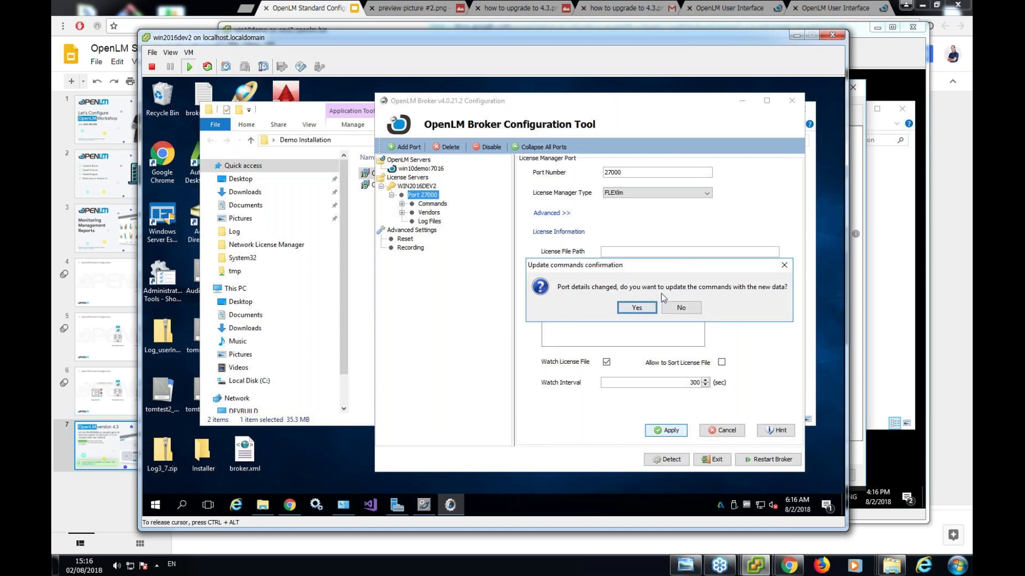
{"action": "left_click", "coordinate": [637, 309]}
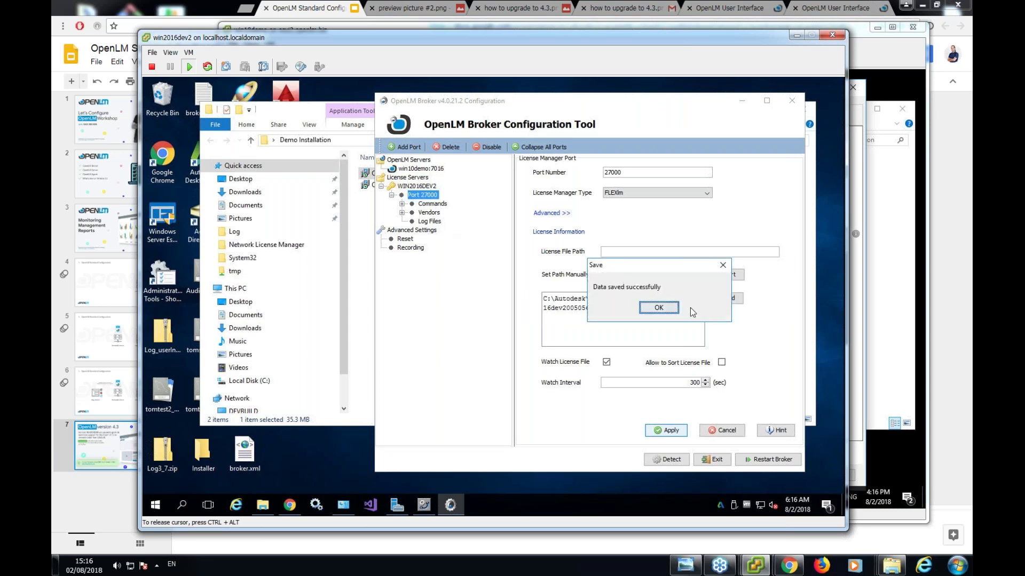
{"action": "left_click", "coordinate": [662, 308]}
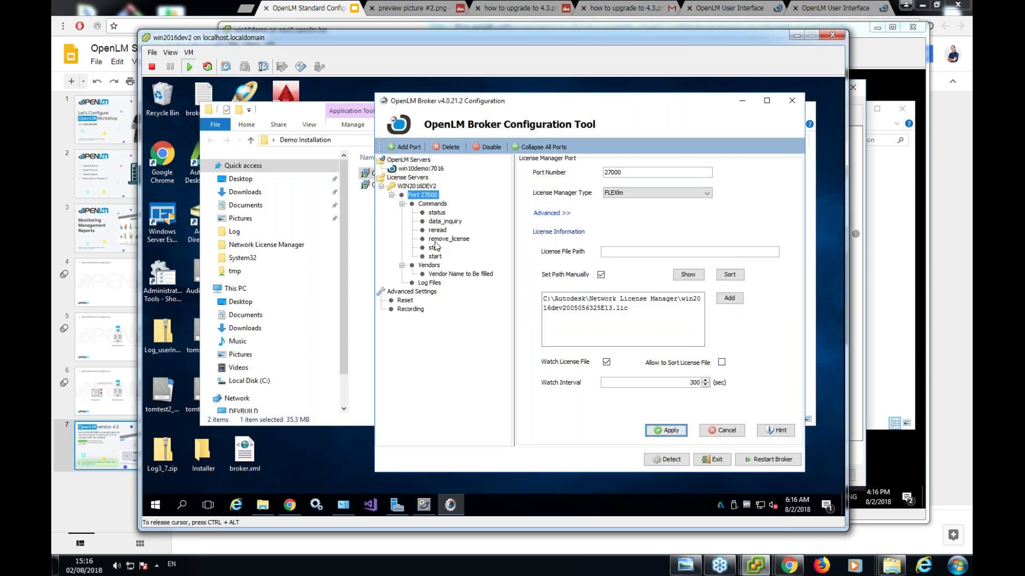
Show the command settings of port 27000 and examine the path used for the commands.
{"action": "left_click", "coordinate": [432, 205]}
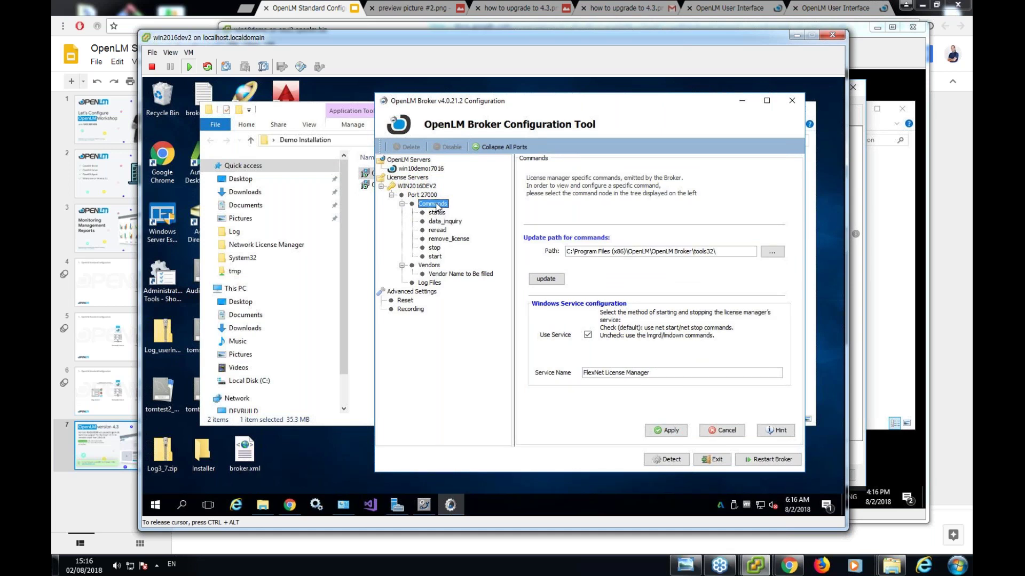
{"action": "key", "text": "Up"}
{"action": "key", "text": "Up"}
{"action": "key", "text": "Down"}
{"action": "left_click", "coordinate": [433, 204]}
{"action": "left_click_drag", "start_coordinate": [716, 251], "coordinate": [557, 255]}
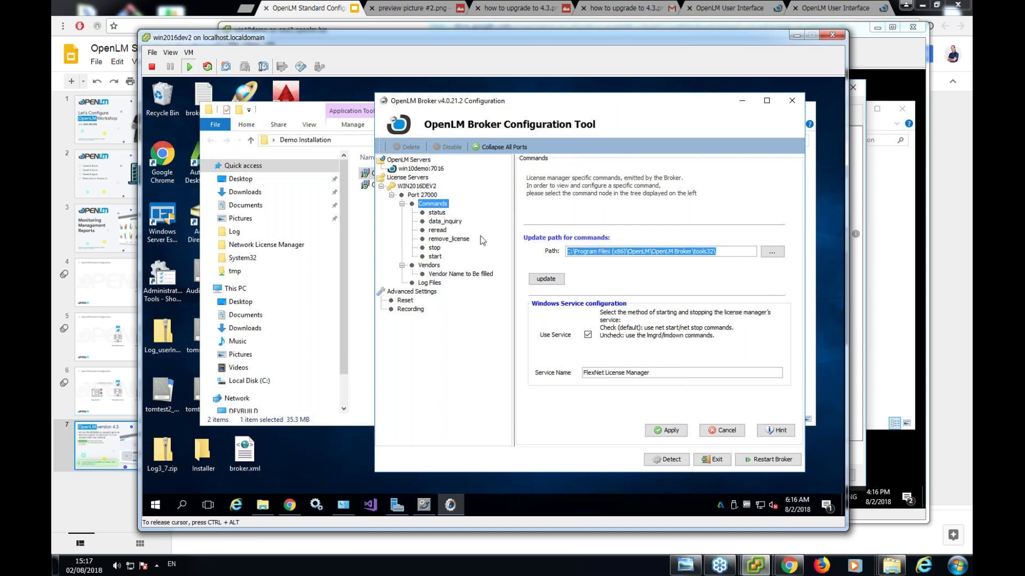
Examine the data_inquiry command line, including the path to the lmutil tool.
{"action": "left_click", "coordinate": [440, 222]}
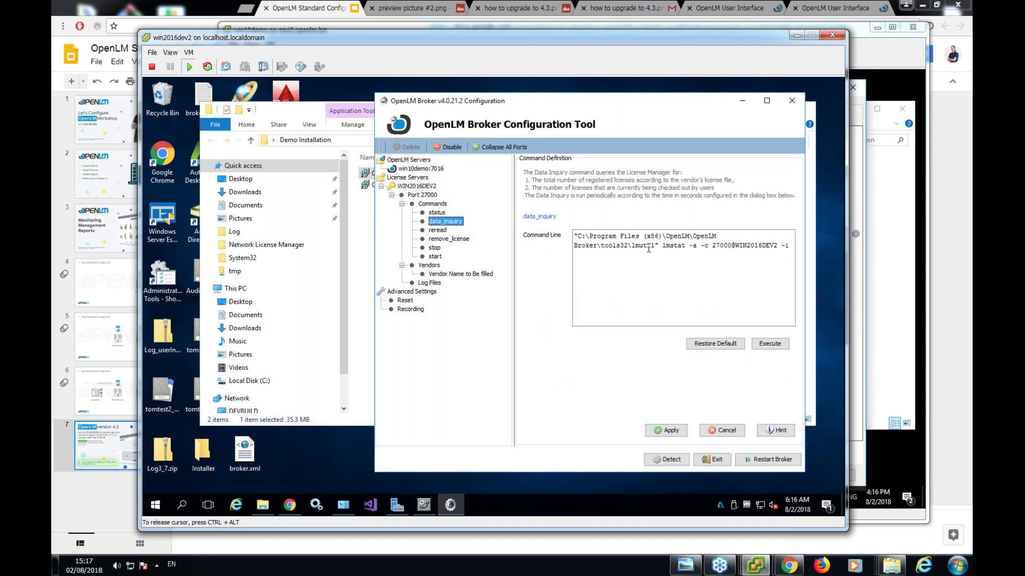
{"action": "left_click", "coordinate": [745, 283]}
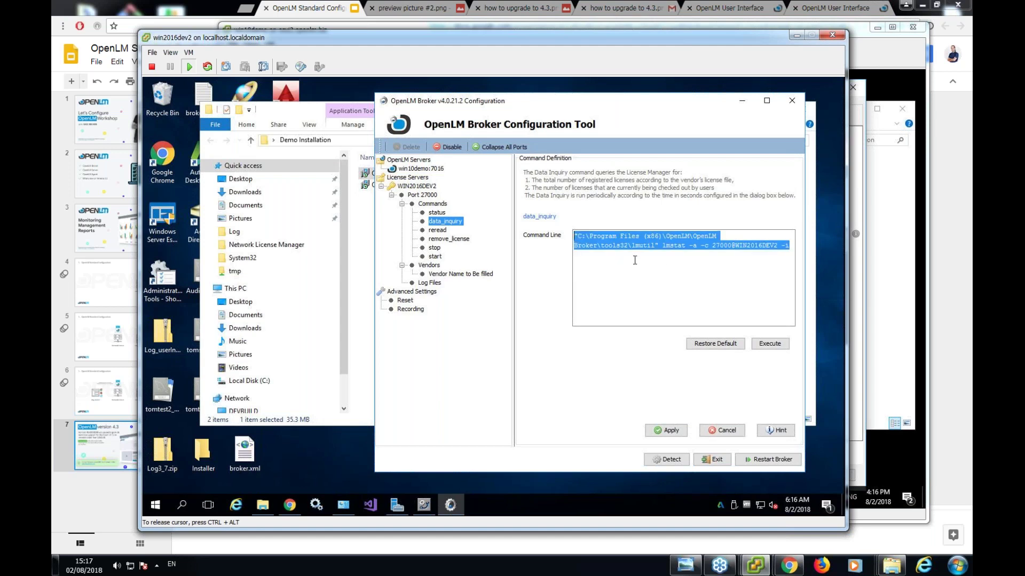
{"action": "key", "text": "End"}
{"action": "double_click", "coordinate": [648, 246]}
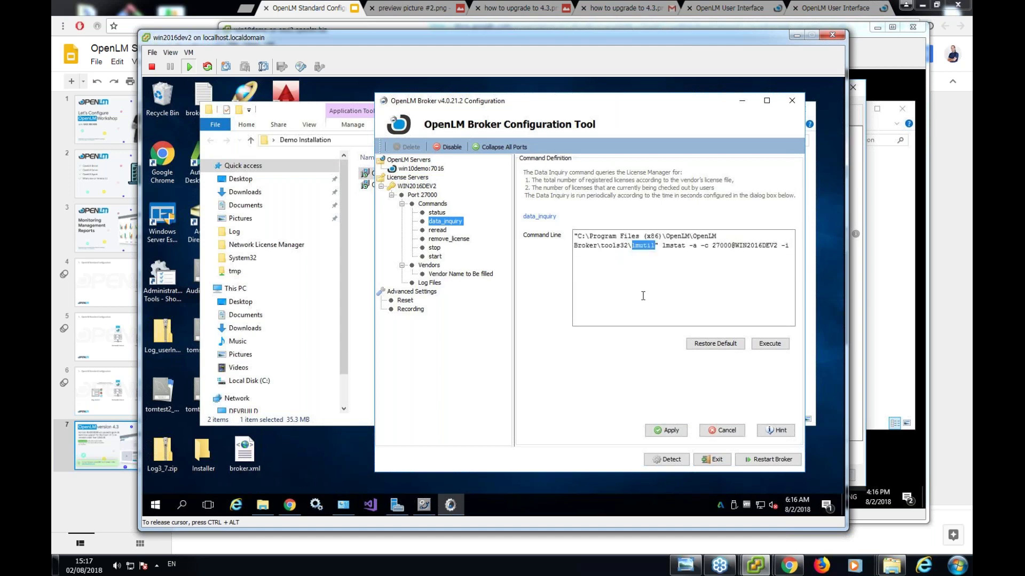
{"action": "left_click", "coordinate": [647, 247]}
{"action": "double_click", "coordinate": [647, 246]}
{"action": "left_click", "coordinate": [646, 247]}
{"action": "left_click_drag", "start_coordinate": [577, 236], "coordinate": [655, 246]}
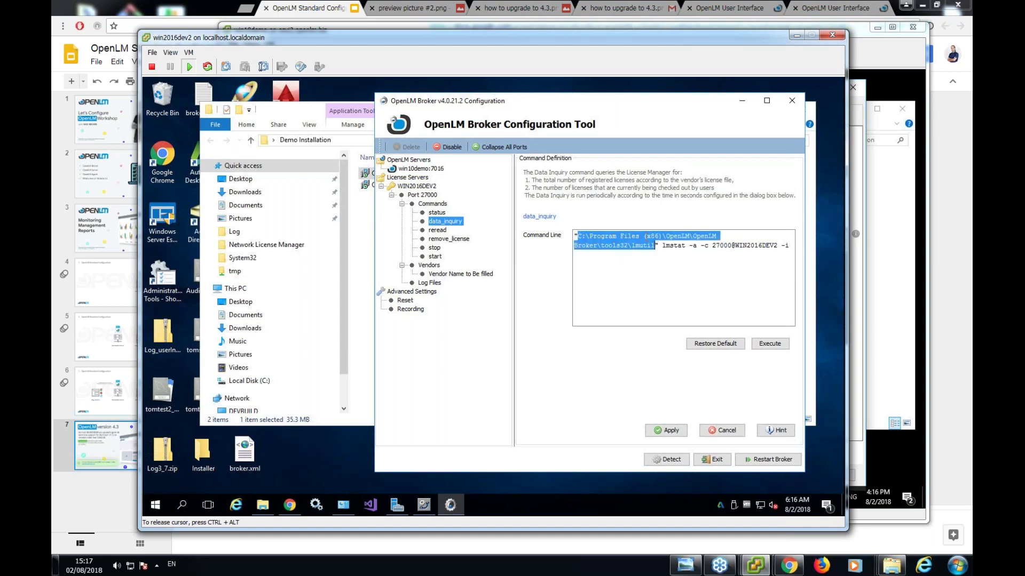
{"action": "left_click", "coordinate": [632, 244]}
{"action": "double_click", "coordinate": [646, 243]}
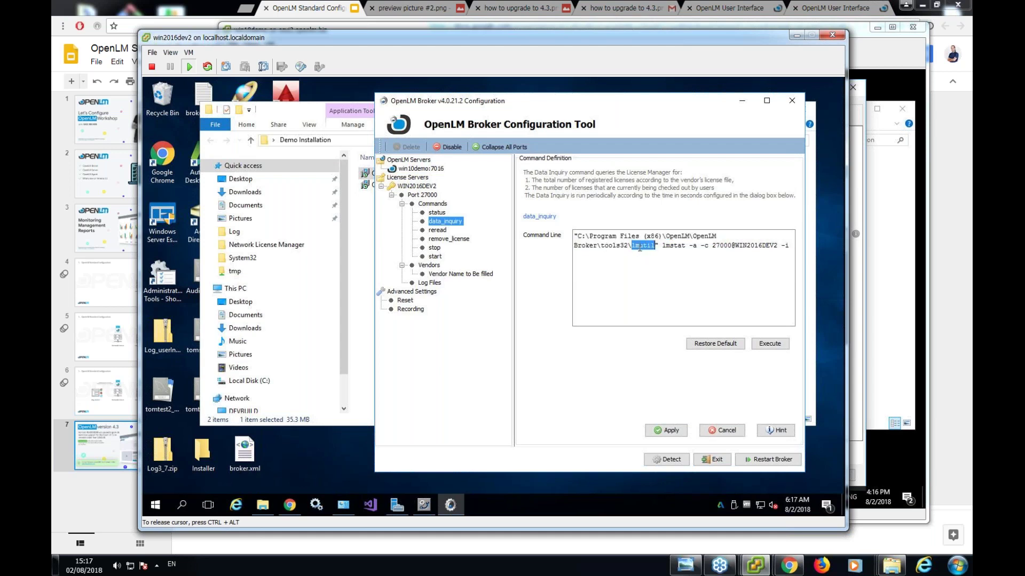
{"action": "left_click", "coordinate": [626, 274]}
Set the commands path to C:\Autodesk\Network License Manager and update the commands with it.
{"action": "left_click", "coordinate": [433, 204]}
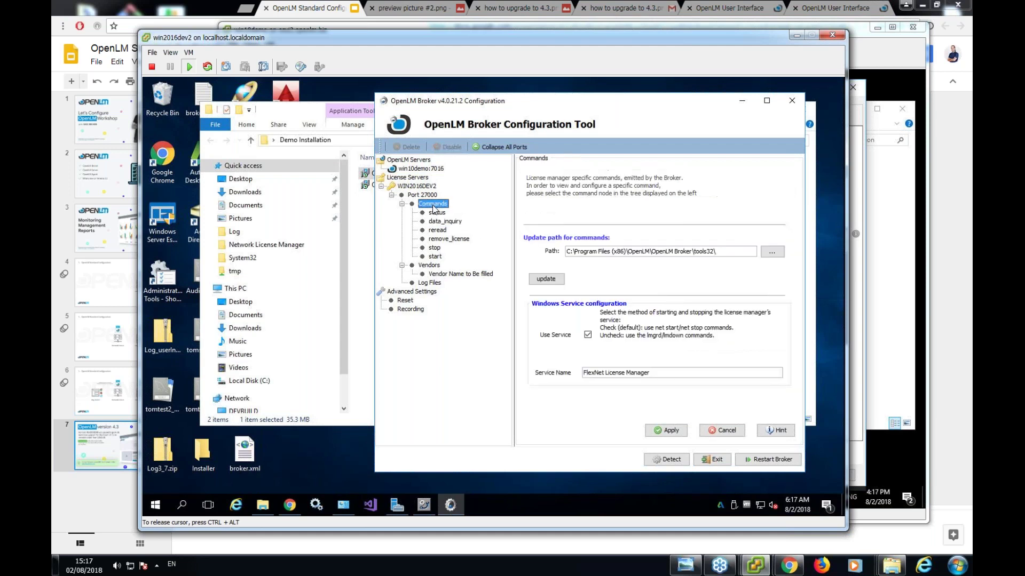
{"action": "left_click", "coordinate": [772, 252]}
{"action": "left_click", "coordinate": [736, 196]}
{"action": "left_click", "coordinate": [529, 342]}
{"action": "double_click", "coordinate": [590, 272]}
{"action": "left_click", "coordinate": [586, 224]}
{"action": "double_click", "coordinate": [587, 225]}
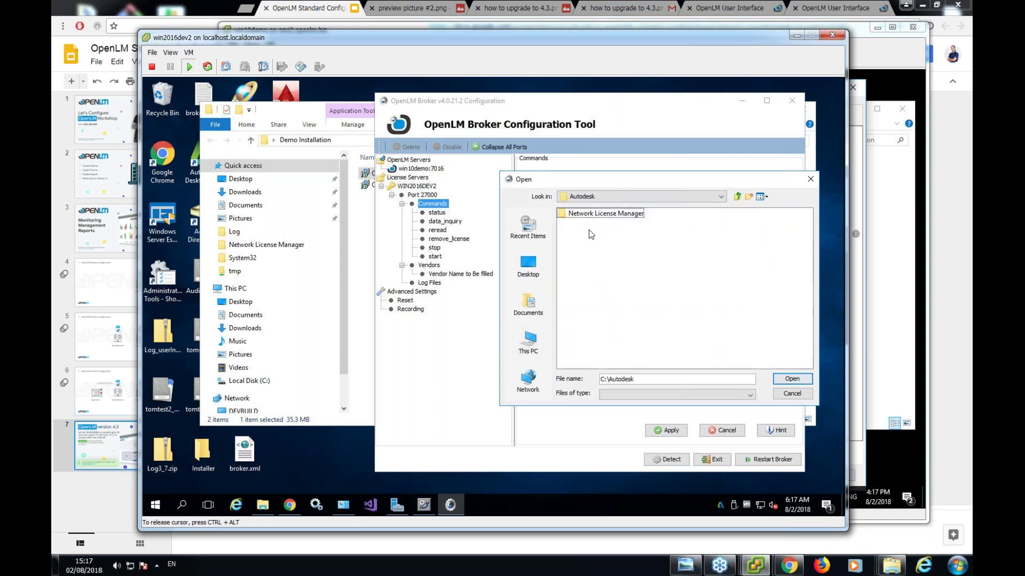
{"action": "double_click", "coordinate": [587, 213]}
{"action": "left_click", "coordinate": [587, 253]}
{"action": "left_click", "coordinate": [588, 273]}
{"action": "left_click", "coordinate": [791, 379]}
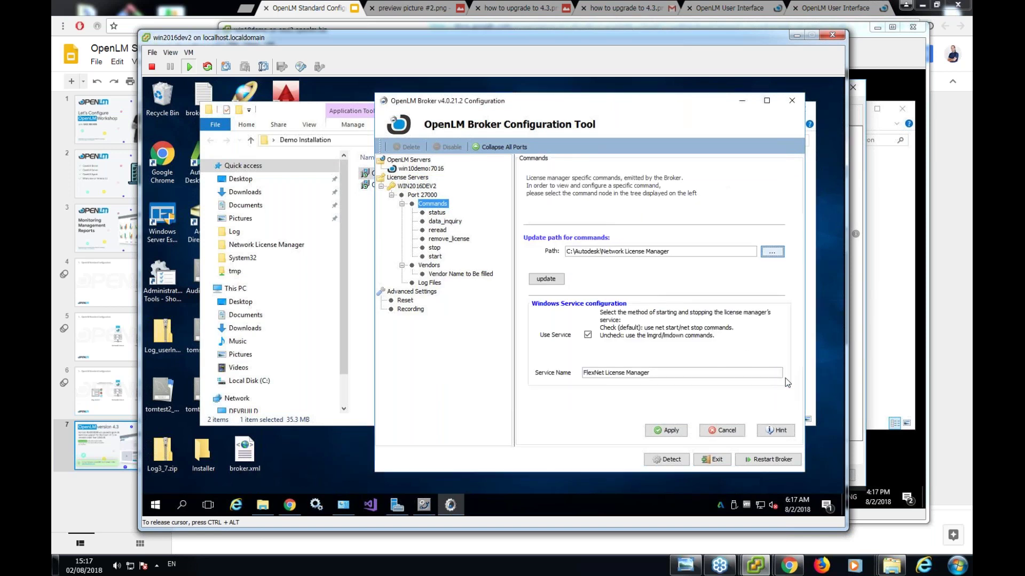
{"action": "left_click", "coordinate": [550, 280]}
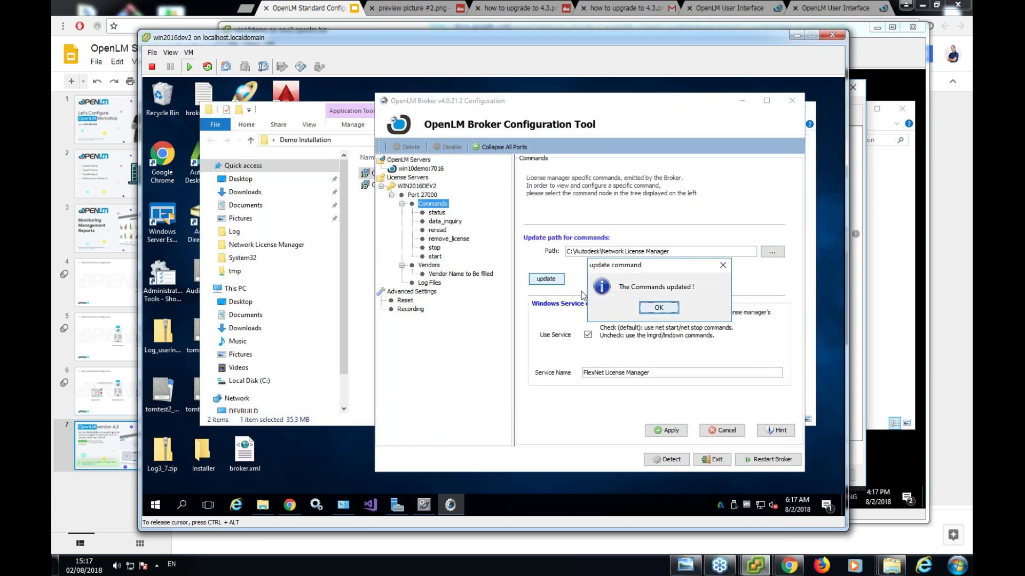
{"action": "left_click", "coordinate": [659, 308]}
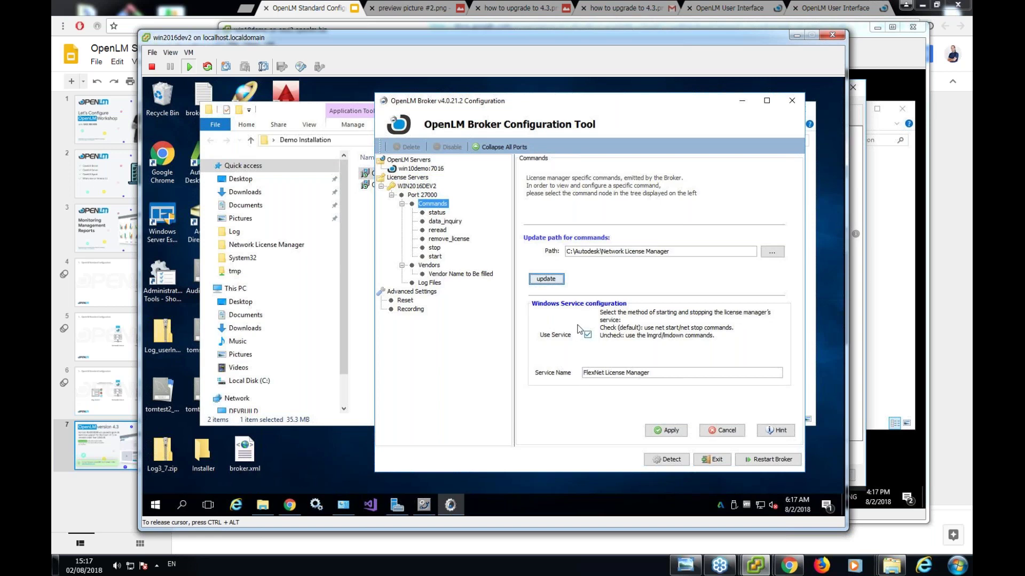
Execute the status command as a test, examine the license server and vendor daemon status, and close the output.
{"action": "left_click", "coordinate": [435, 214]}
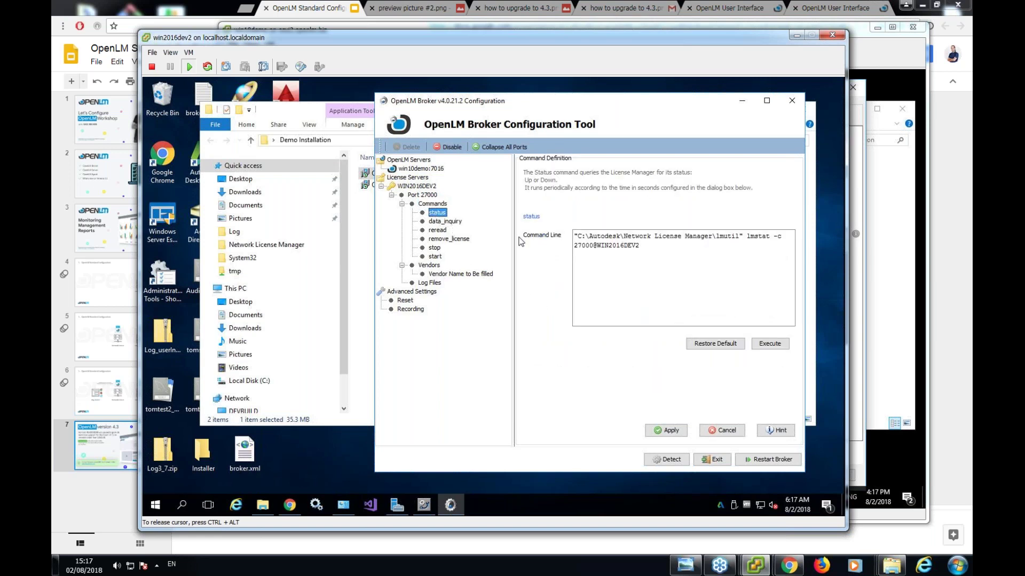
{"action": "left_click", "coordinate": [764, 345]}
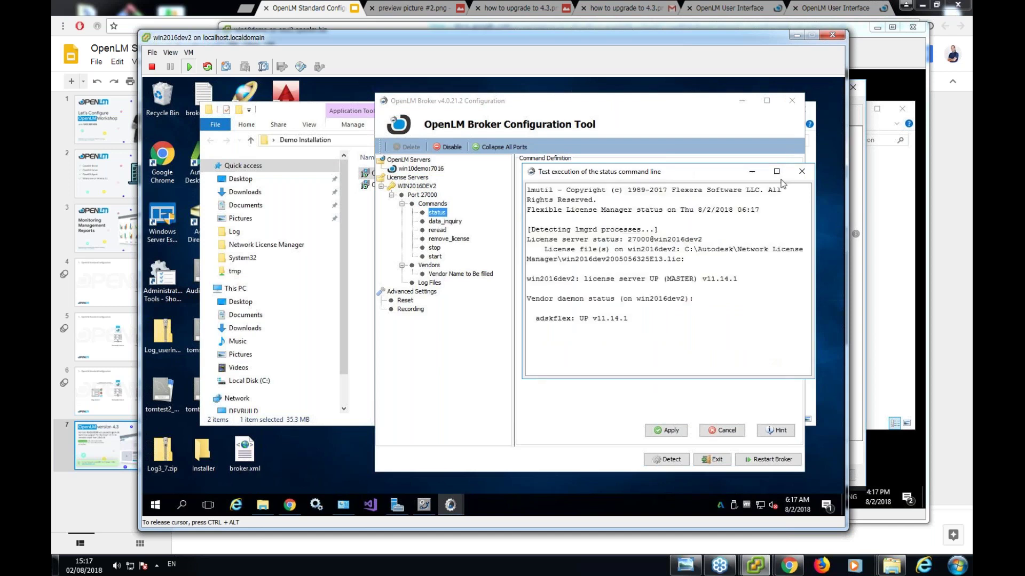
{"action": "left_click_drag", "start_coordinate": [526, 224], "coordinate": [677, 322]}
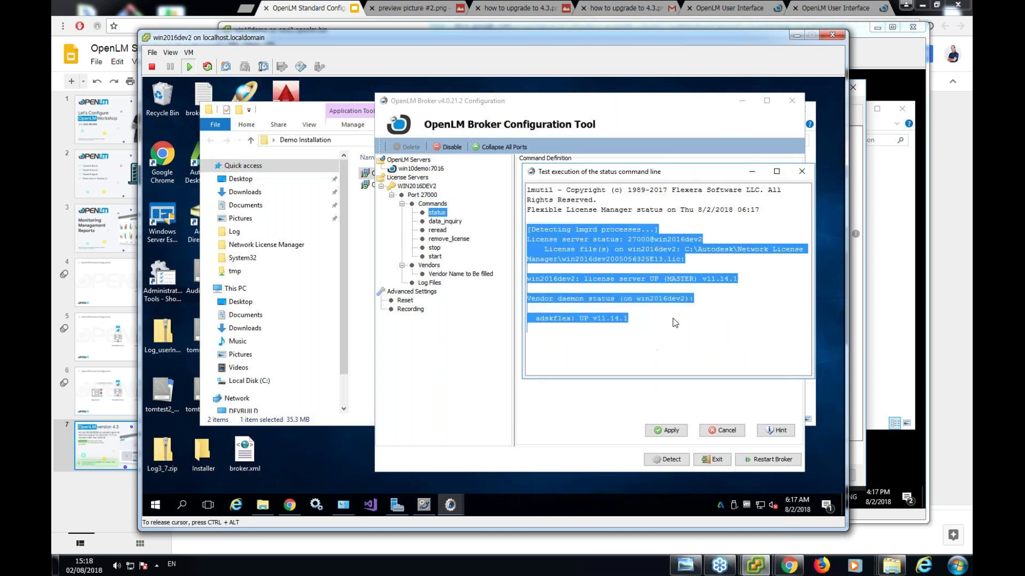
{"action": "left_click", "coordinate": [676, 322]}
{"action": "left_click_drag", "start_coordinate": [634, 280], "coordinate": [686, 327]}
{"action": "double_click", "coordinate": [583, 319]}
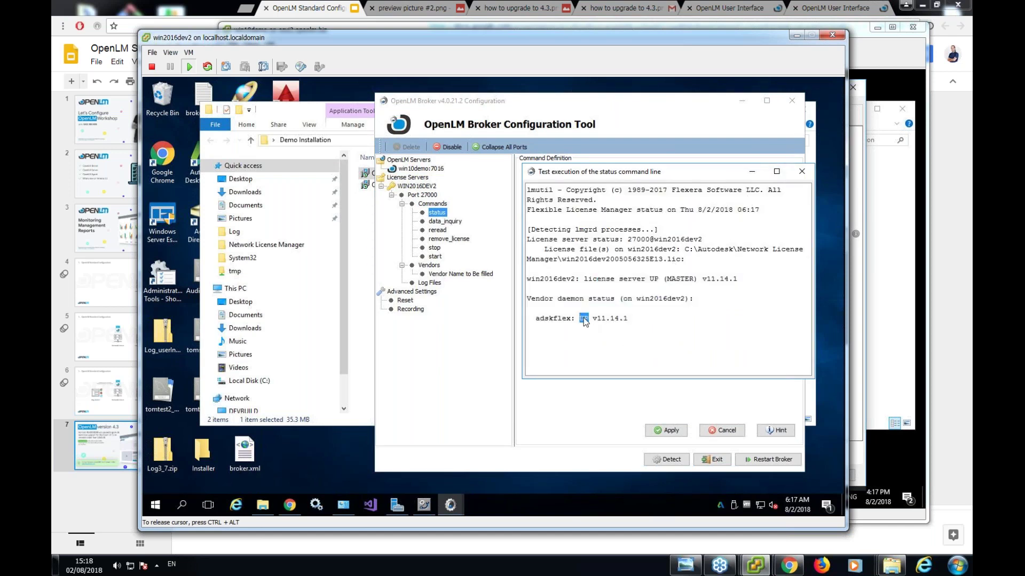
{"action": "left_click", "coordinate": [801, 172]}
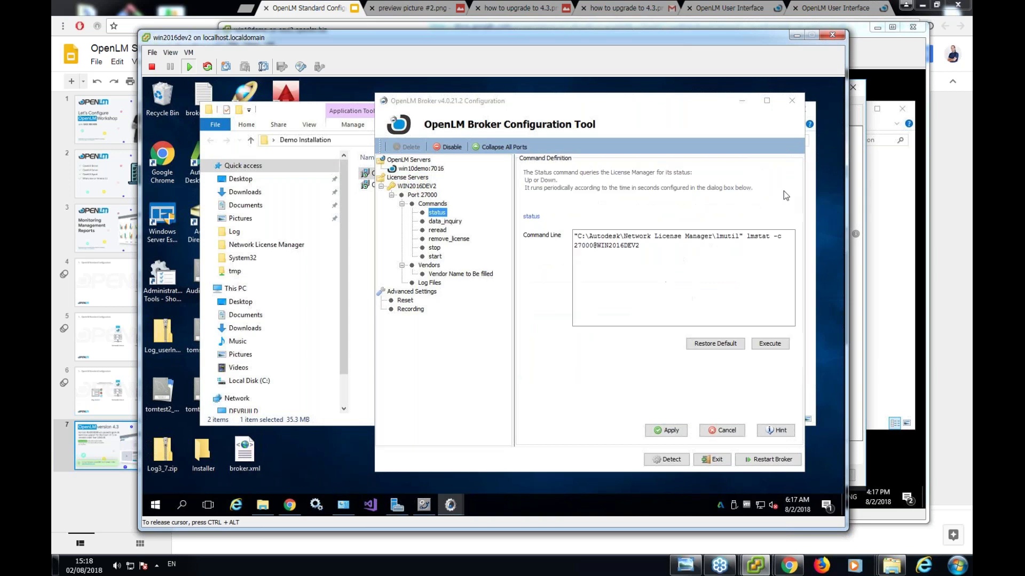
Execute the data_inquiry command as a test, scroll through the reported features and licenses, and close the output.
{"action": "left_click", "coordinate": [701, 346]}
{"action": "left_click", "coordinate": [627, 247]}
{"action": "left_click", "coordinate": [627, 247]}
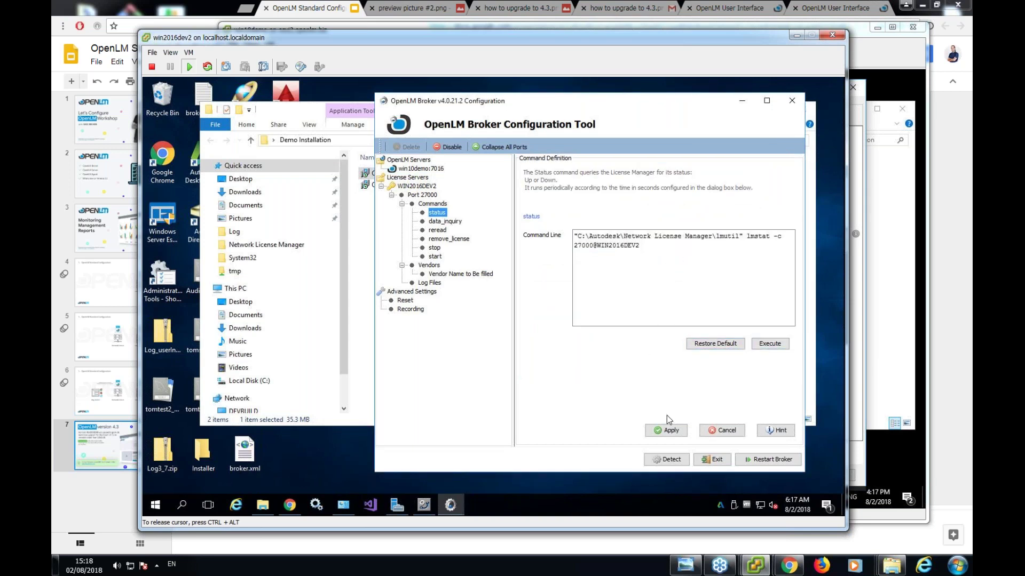
{"action": "left_click", "coordinate": [444, 221]}
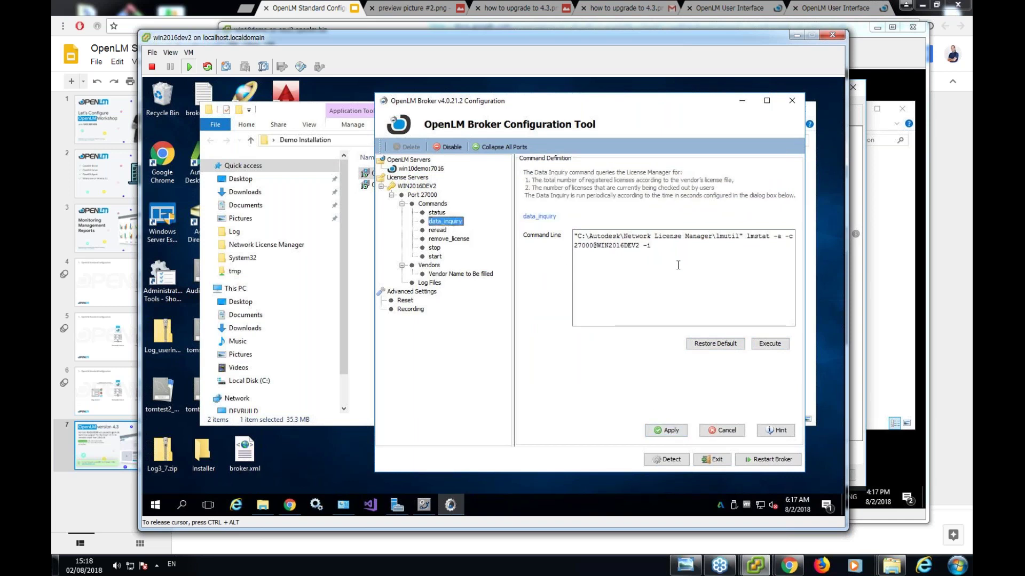
{"action": "left_click", "coordinate": [765, 344]}
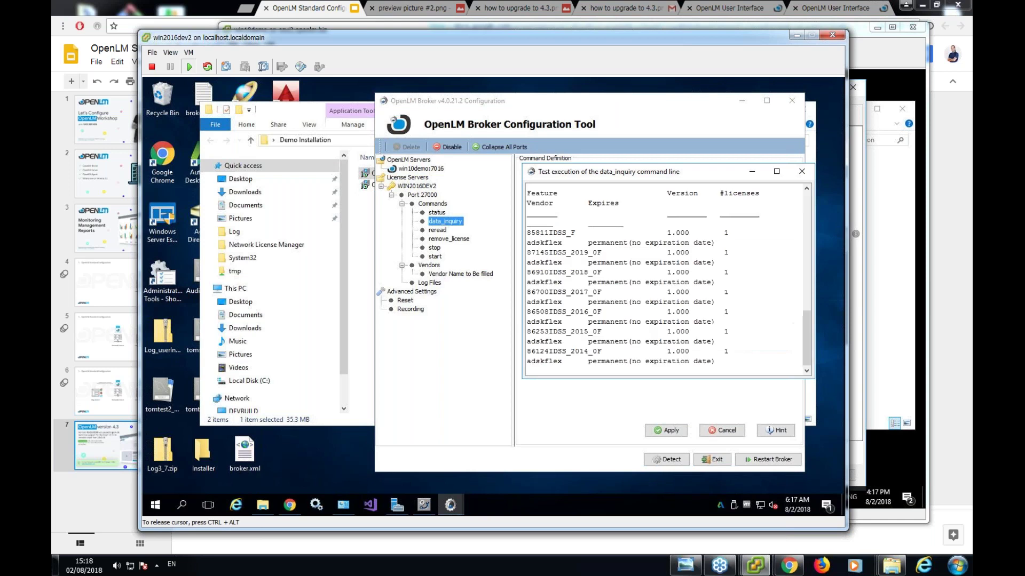
{"action": "left_click_drag", "start_coordinate": [803, 323], "coordinate": [805, 201]}
{"action": "left_click", "coordinate": [802, 172]}
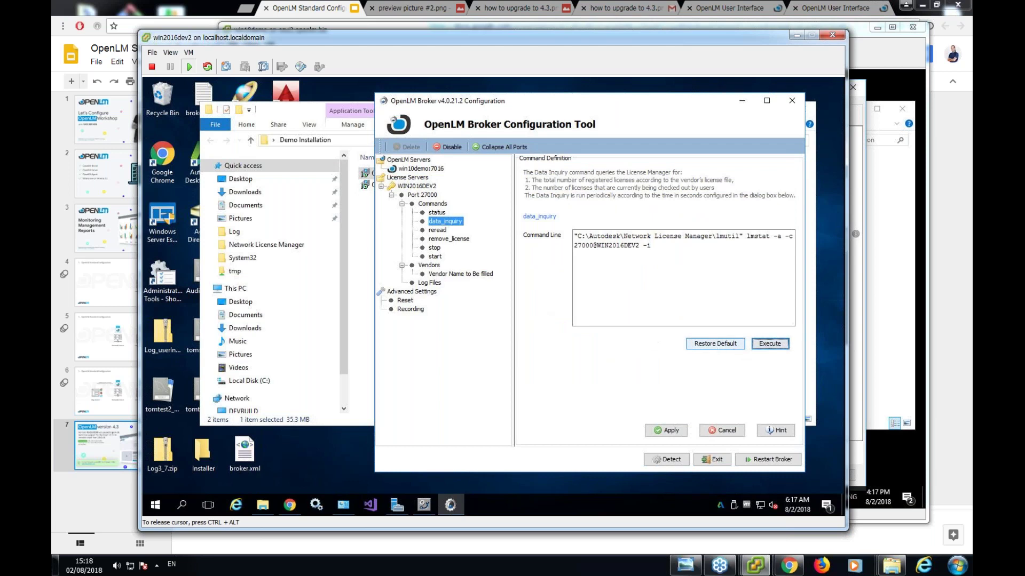
Examine the command lines of the reread and remove_license commands.
{"action": "left_click", "coordinate": [436, 233]}
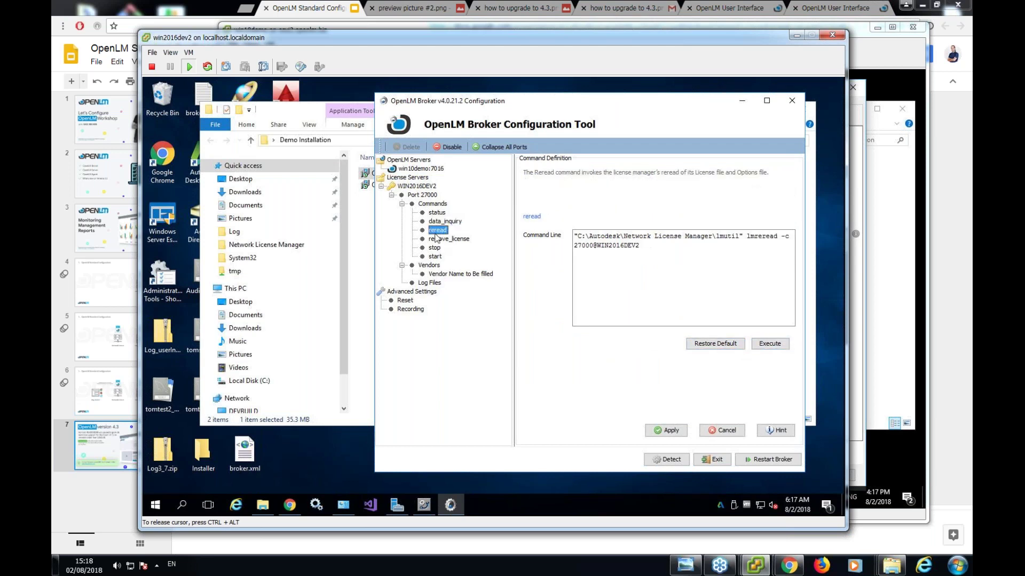
{"action": "left_click", "coordinate": [439, 242]}
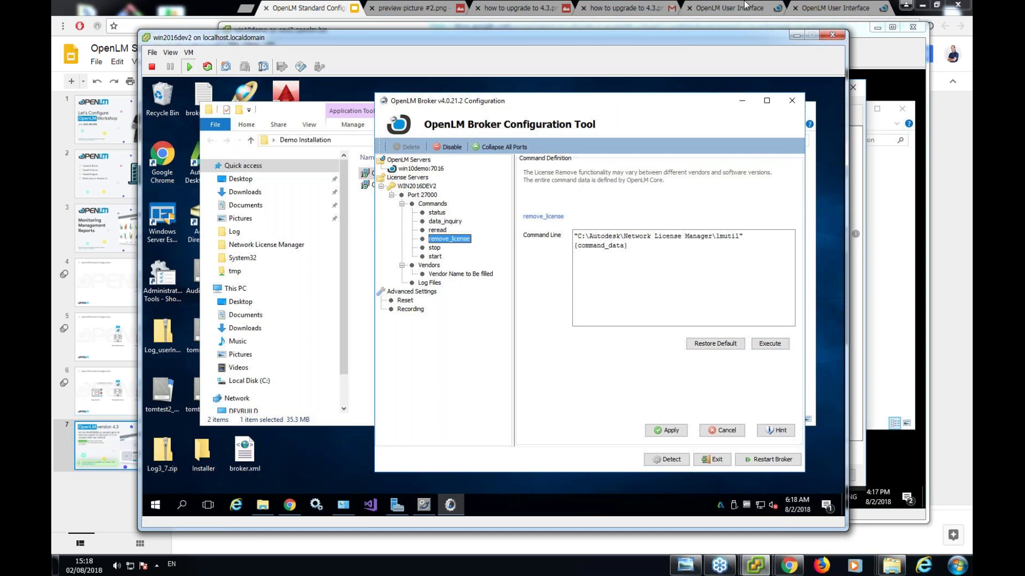
Switch to the OpenLM User Interface, show the License Servers, and expand In-house Autodesk to examine its start, stop, re-read and remove controls.
{"action": "left_click", "coordinate": [832, 7]}
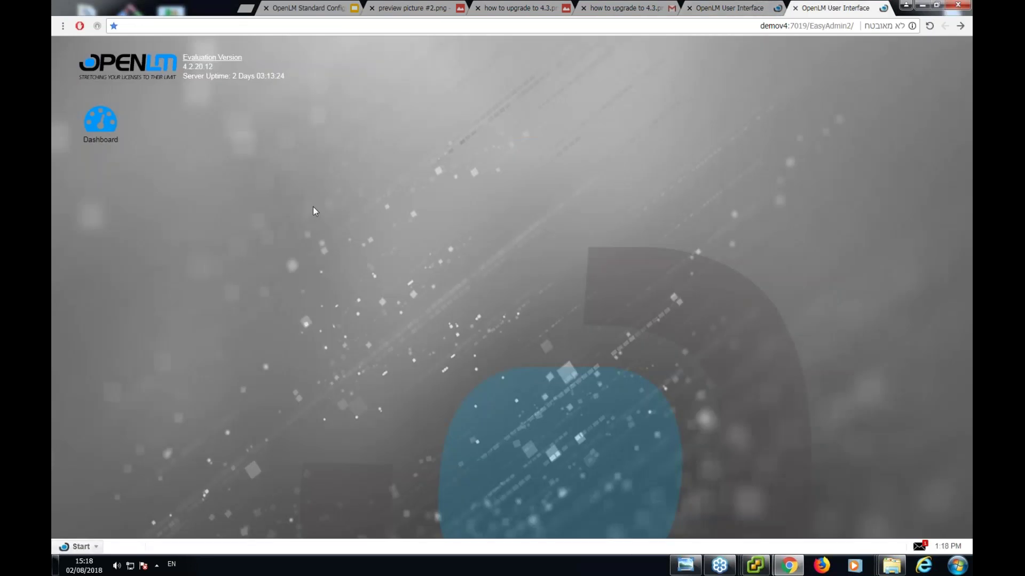
{"action": "left_click", "coordinate": [77, 546]}
{"action": "mouse_move", "coordinate": [80, 421]}
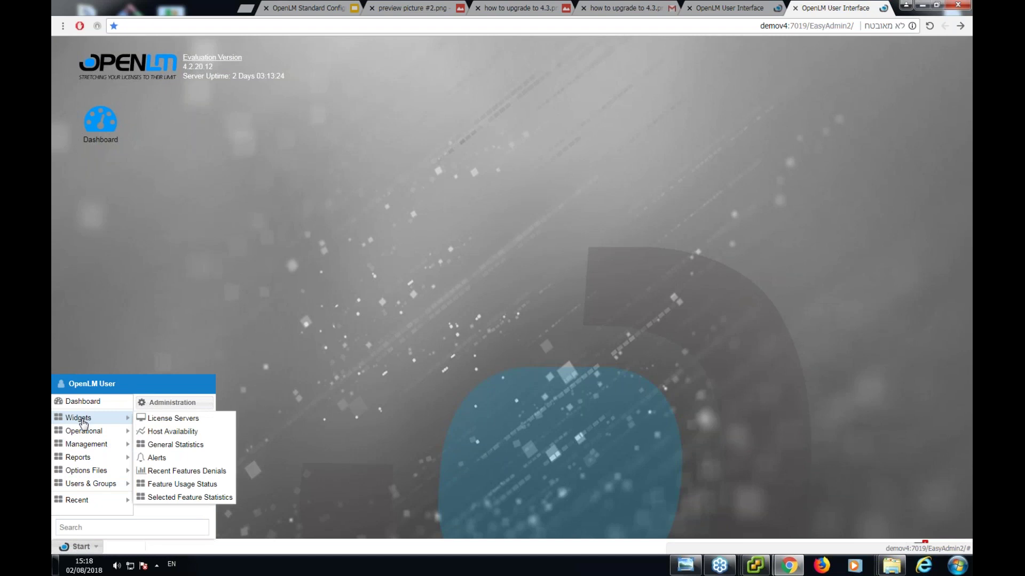
{"action": "left_click", "coordinate": [221, 421]}
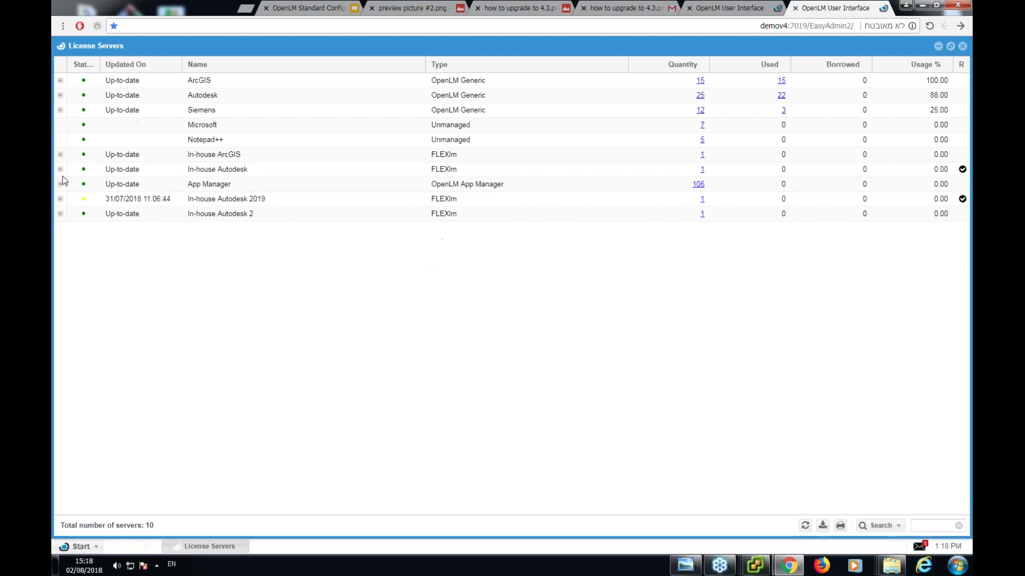
{"action": "left_click", "coordinate": [61, 169]}
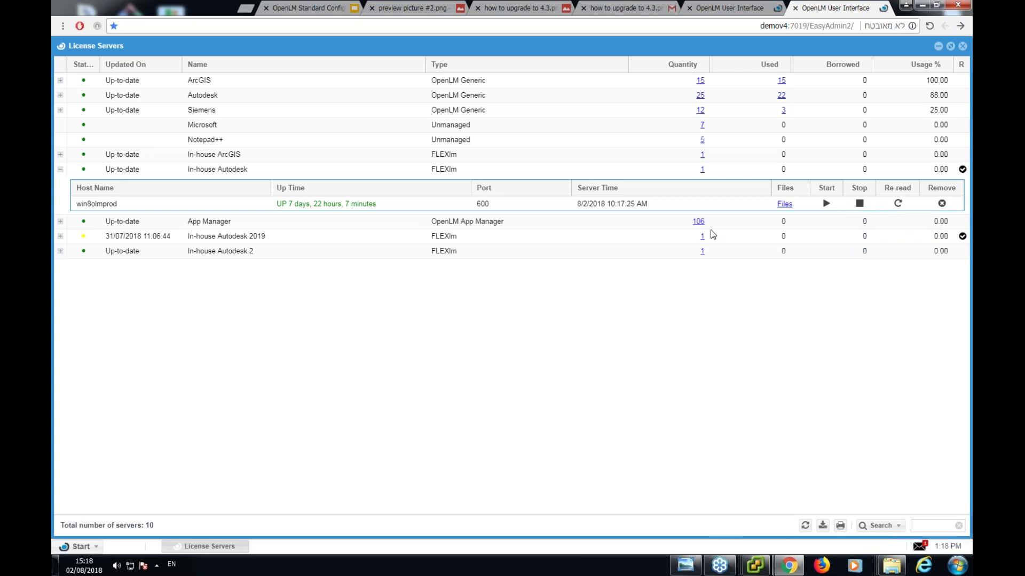
Show the currently consumed licenses of the Siemens server, examine the license removal and application closing columns, and close the list.
{"action": "left_click", "coordinate": [783, 114]}
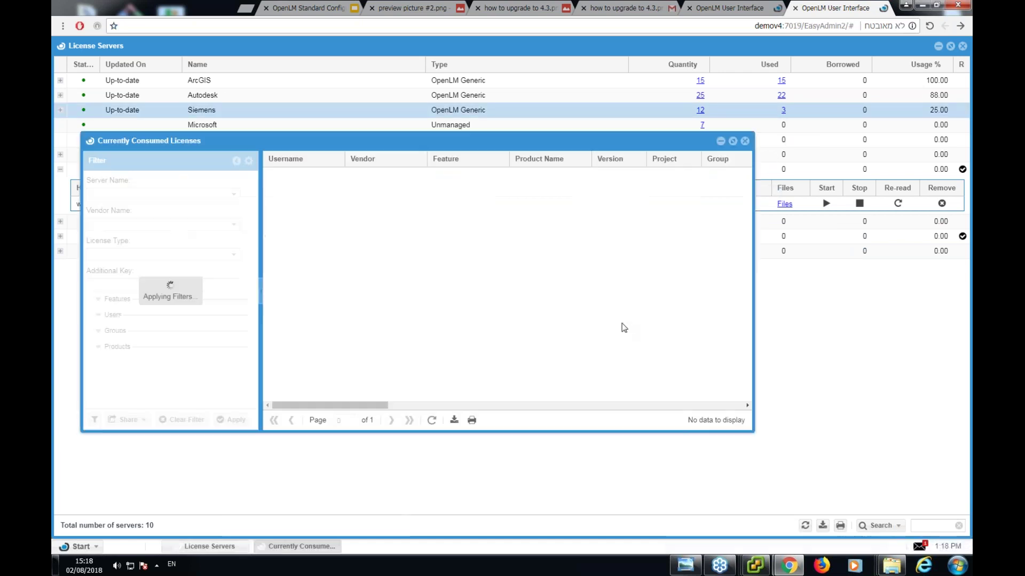
{"action": "left_click_drag", "start_coordinate": [366, 408], "coordinate": [742, 406]}
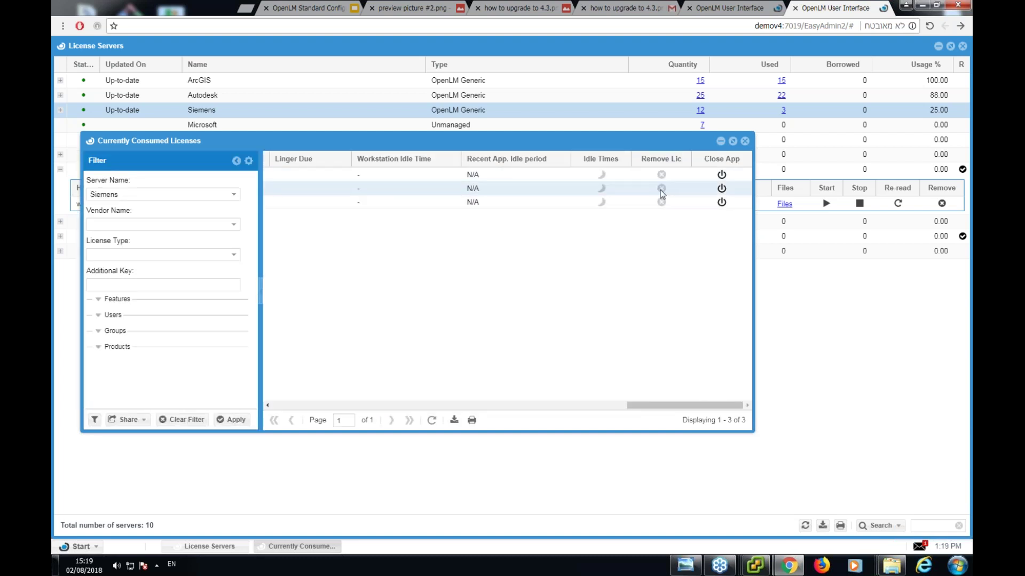
{"action": "left_click_drag", "start_coordinate": [670, 407], "coordinate": [320, 405]}
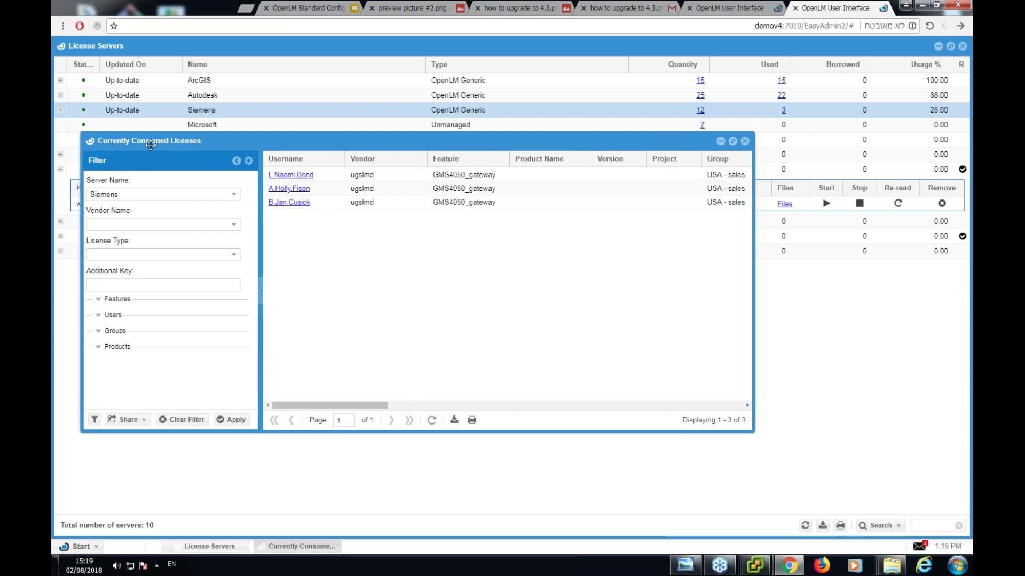
{"action": "left_click", "coordinate": [83, 547]}
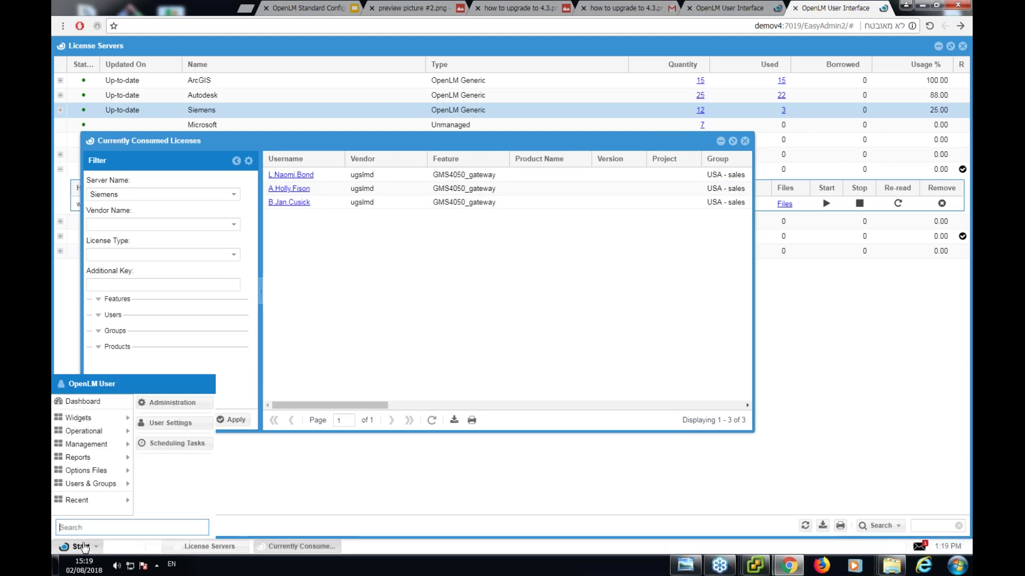
{"action": "mouse_move", "coordinate": [91, 421]}
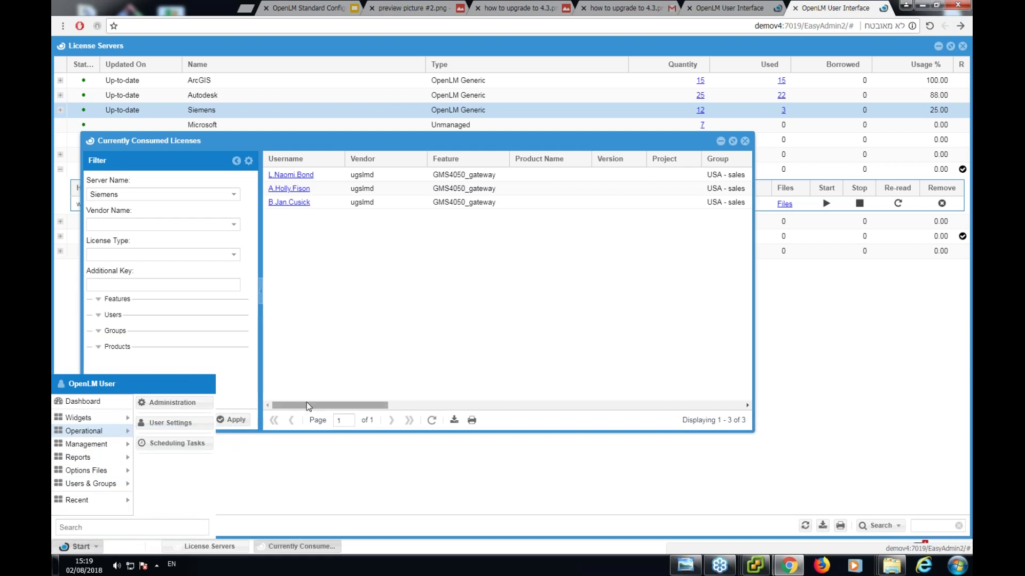
{"action": "left_click_drag", "start_coordinate": [370, 405], "coordinate": [727, 393]}
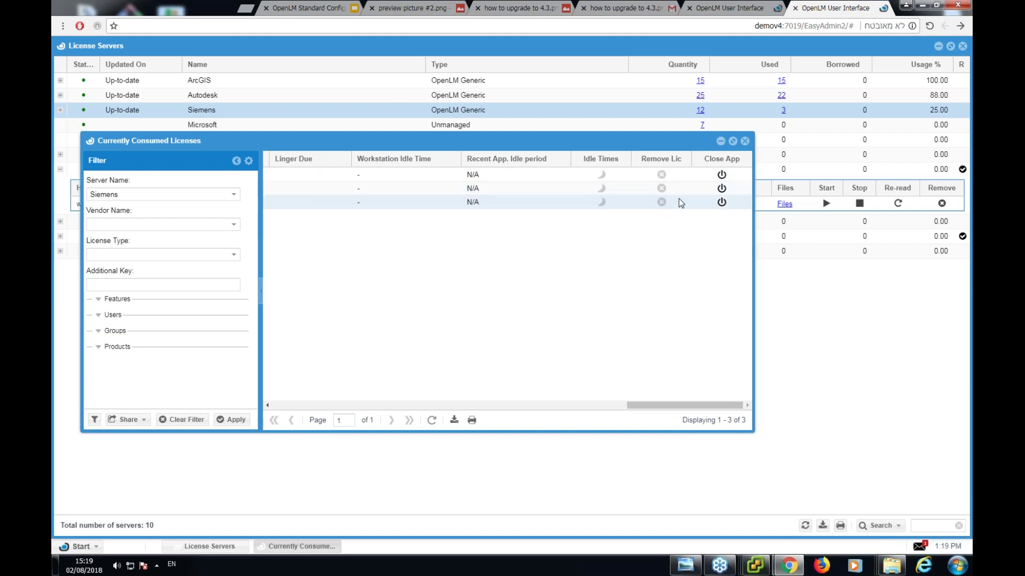
{"action": "left_click", "coordinate": [745, 142]}
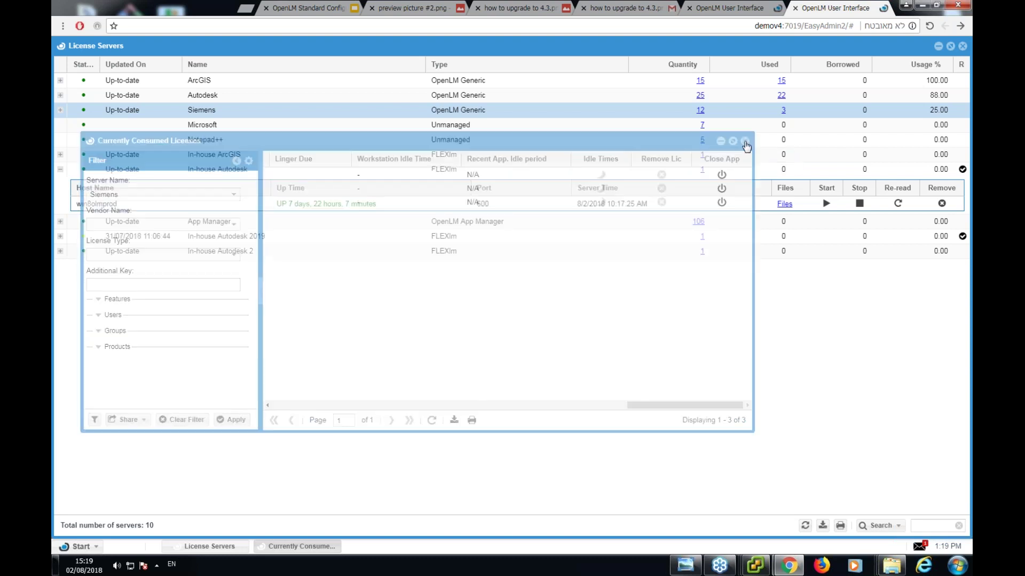
Return to the Broker configuration on win2016dev2 and examine the remove_license, stop and start command lines.
{"action": "mouse_move", "coordinate": [755, 565]}
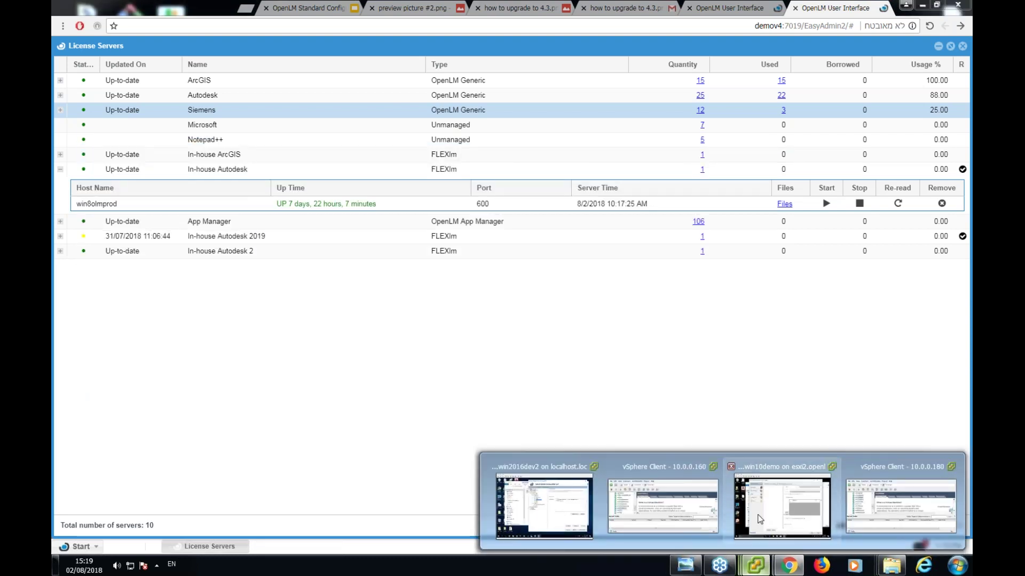
{"action": "mouse_move", "coordinate": [763, 518]}
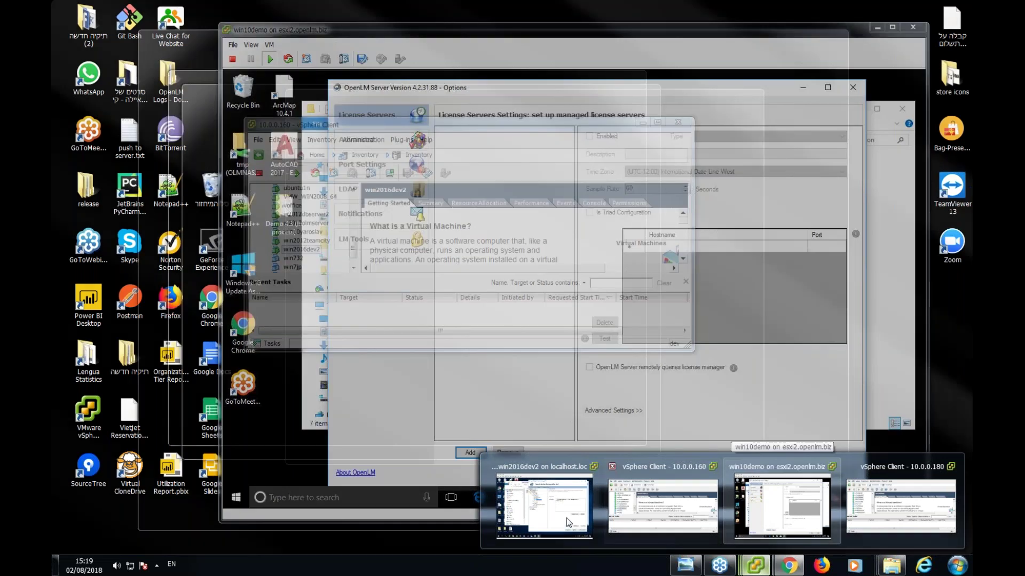
{"action": "left_click", "coordinate": [565, 518]}
{"action": "left_click", "coordinate": [628, 247]}
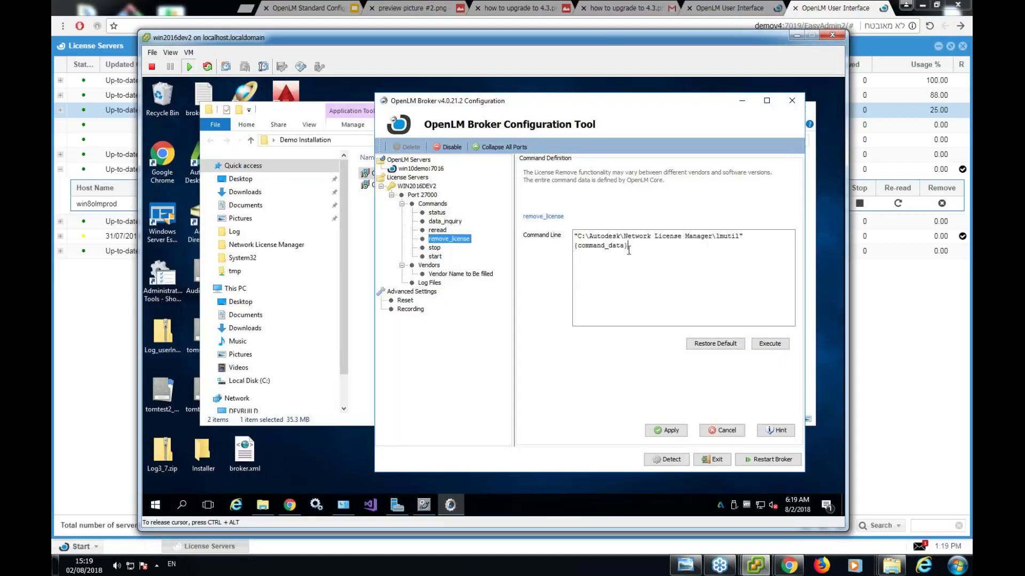
{"action": "left_click", "coordinate": [435, 249]}
{"action": "left_click", "coordinate": [434, 257]}
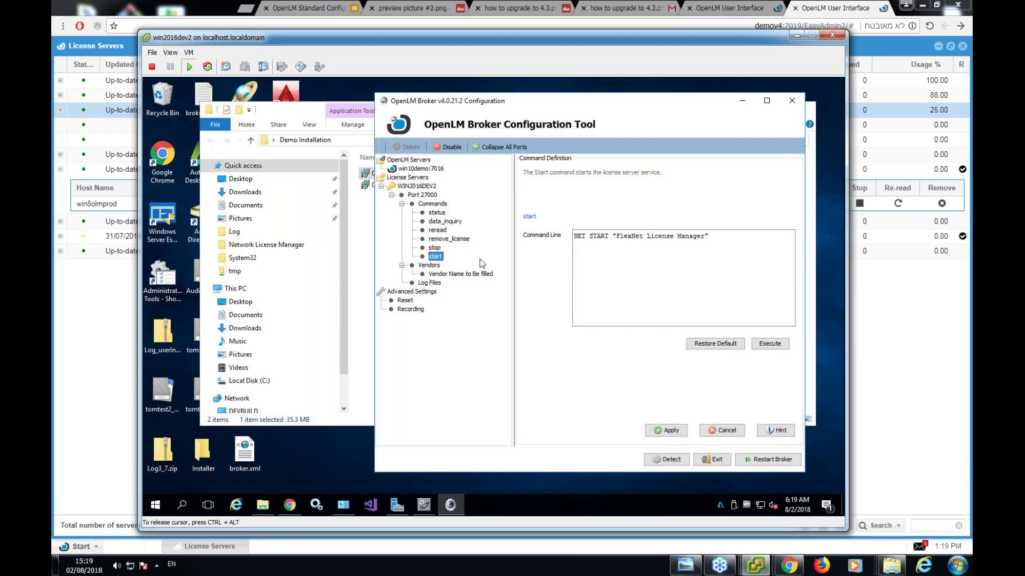
{"action": "left_click", "coordinate": [618, 238]}
{"action": "left_click", "coordinate": [664, 251]}
Collapse the port's commands, then name the unnamed vendor adskflex and describe its option file as "FlexLM options file".
{"action": "left_click", "coordinate": [429, 266]}
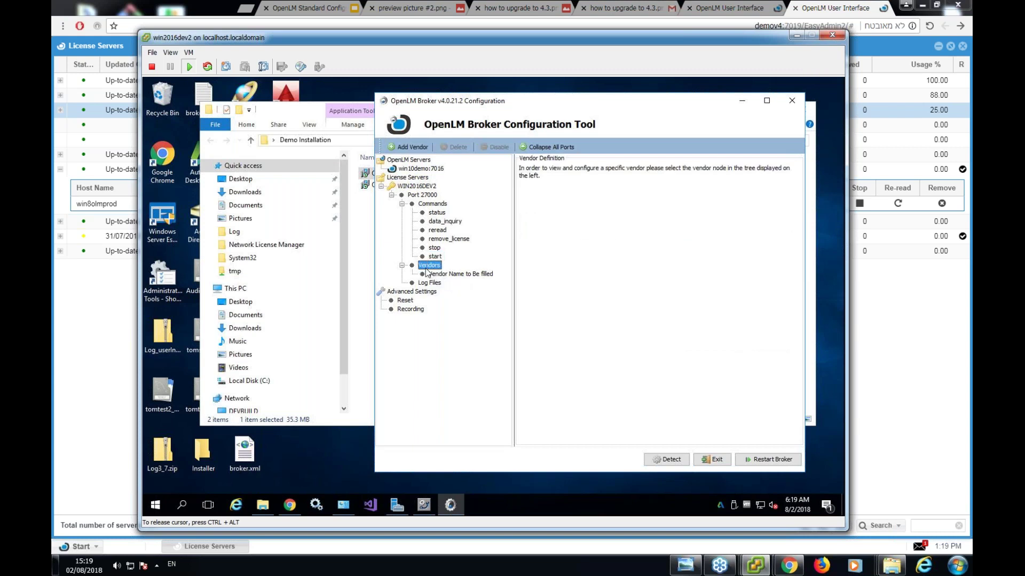
{"action": "left_click", "coordinate": [402, 204]}
{"action": "left_click", "coordinate": [404, 207]}
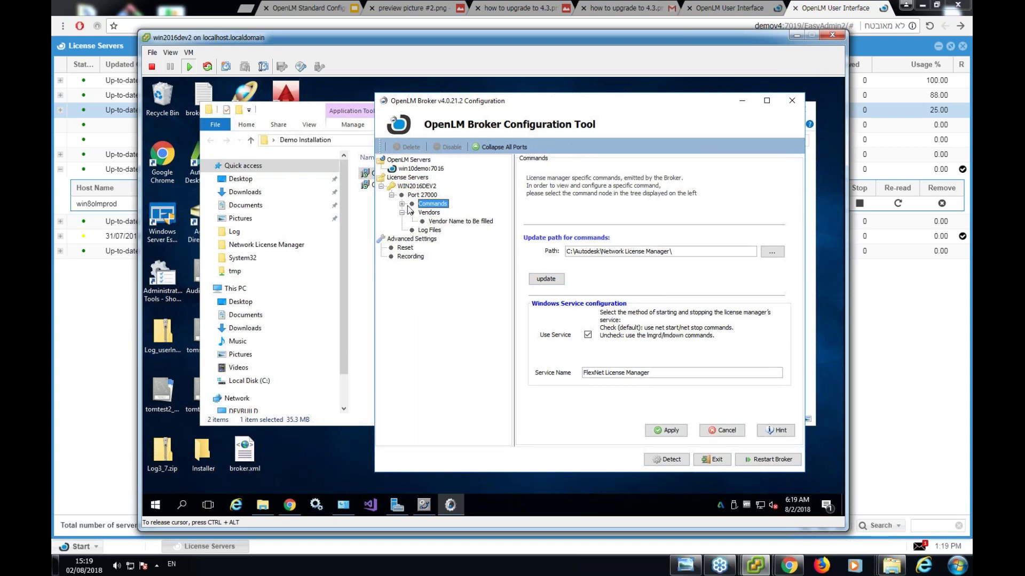
{"action": "left_click", "coordinate": [429, 213]}
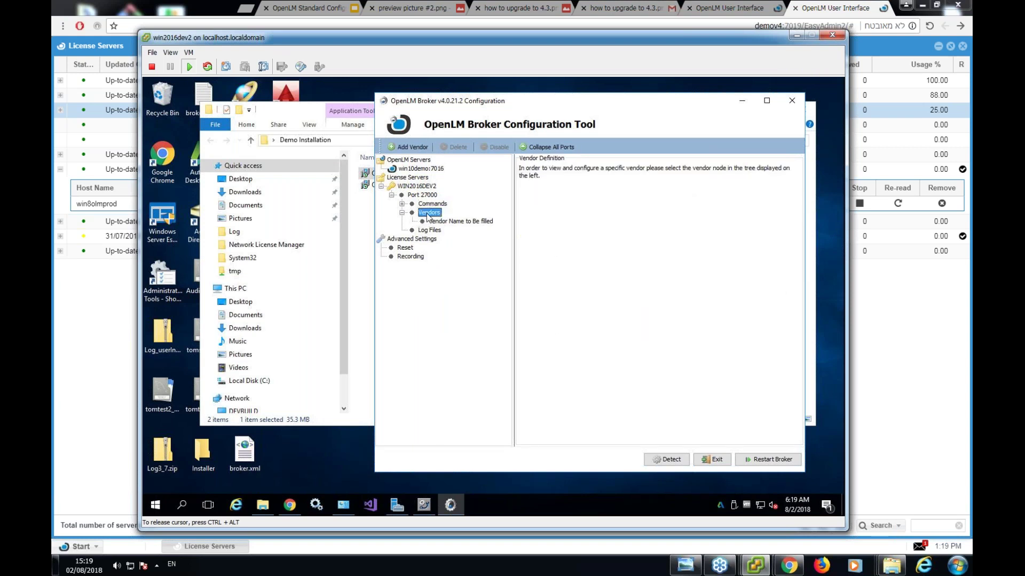
{"action": "left_click", "coordinate": [445, 222]}
{"action": "left_click_drag", "start_coordinate": [677, 173], "coordinate": [609, 172]}
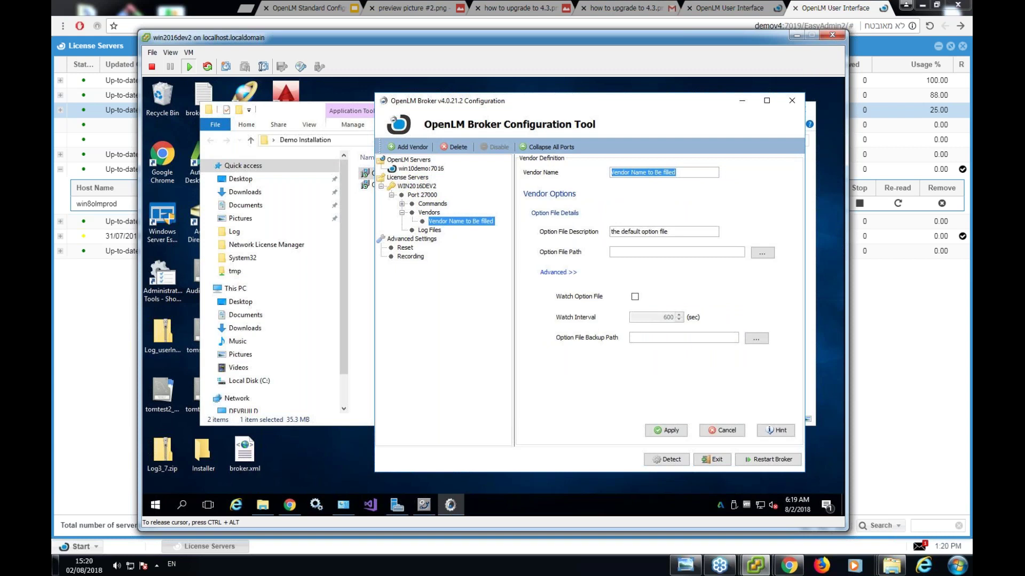
{"action": "type", "text": "adskflex"}
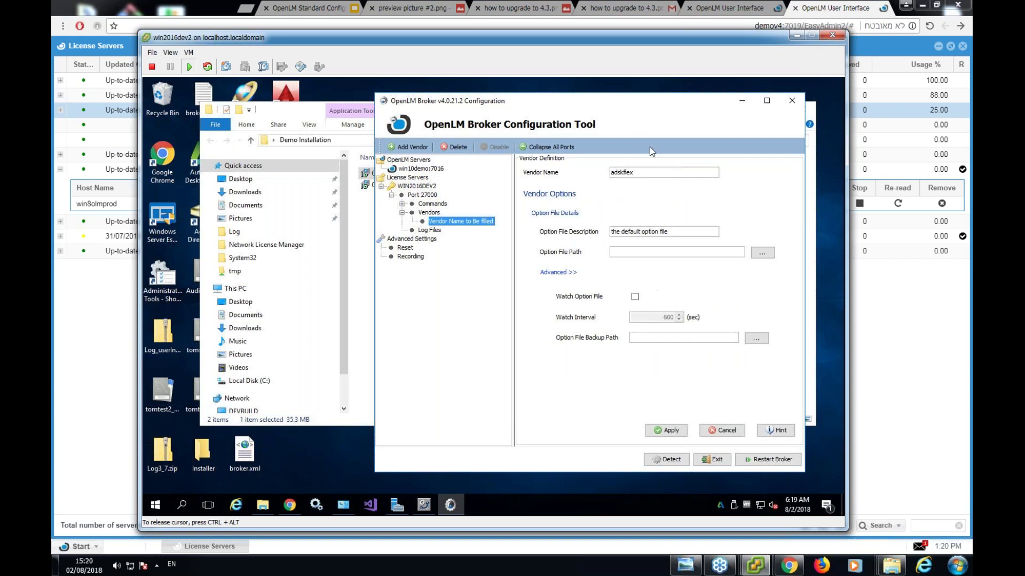
{"action": "left_click_drag", "start_coordinate": [683, 231], "coordinate": [610, 232]}
{"action": "type", "text": "FlexLM lptions file"}
Set the vendor's option file path to opt file.opt in C:\Autodesk\Network License Manager.
{"action": "left_click", "coordinate": [762, 253]}
{"action": "key", "text": "Escape"}
{"action": "left_click", "coordinate": [762, 252]}
{"action": "left_click", "coordinate": [528, 342]}
{"action": "double_click", "coordinate": [599, 267]}
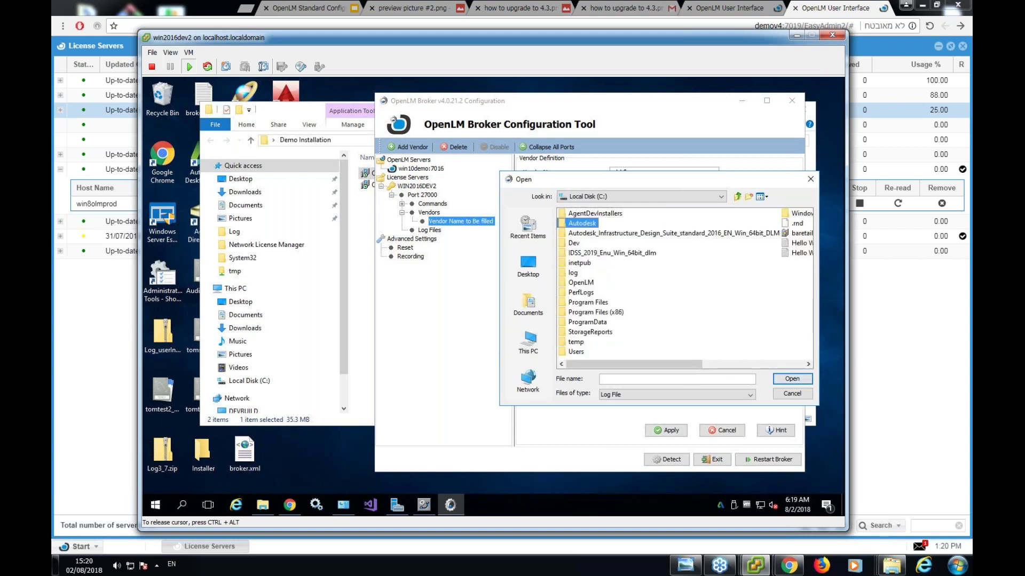
{"action": "double_click", "coordinate": [609, 223]}
{"action": "double_click", "coordinate": [607, 213]}
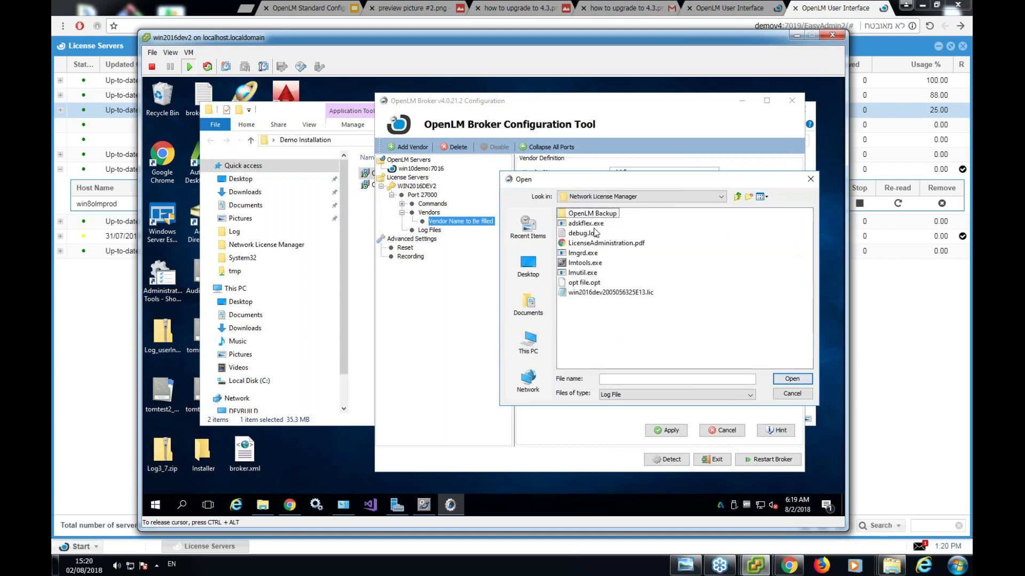
{"action": "left_click", "coordinate": [586, 283]}
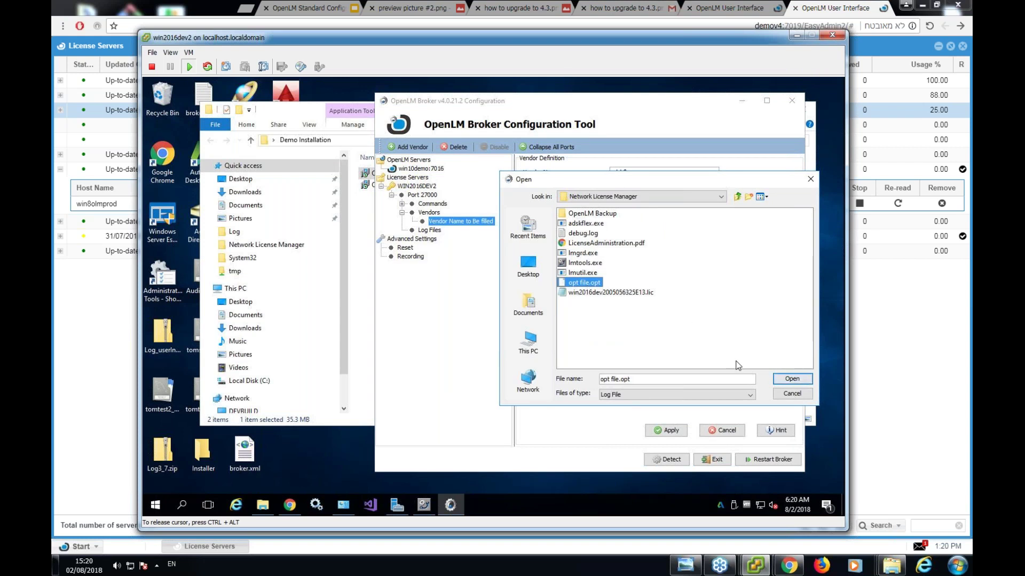
{"action": "left_click", "coordinate": [785, 380]}
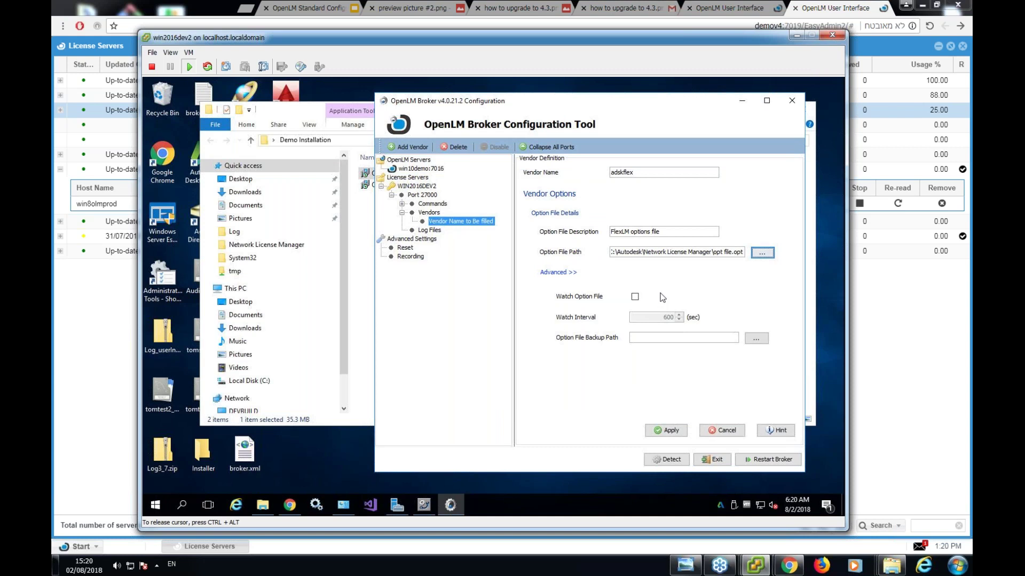
Enable watching of the adskflex option file, leave its backup path empty, and apply the vendor settings.
{"action": "left_click", "coordinate": [635, 297]}
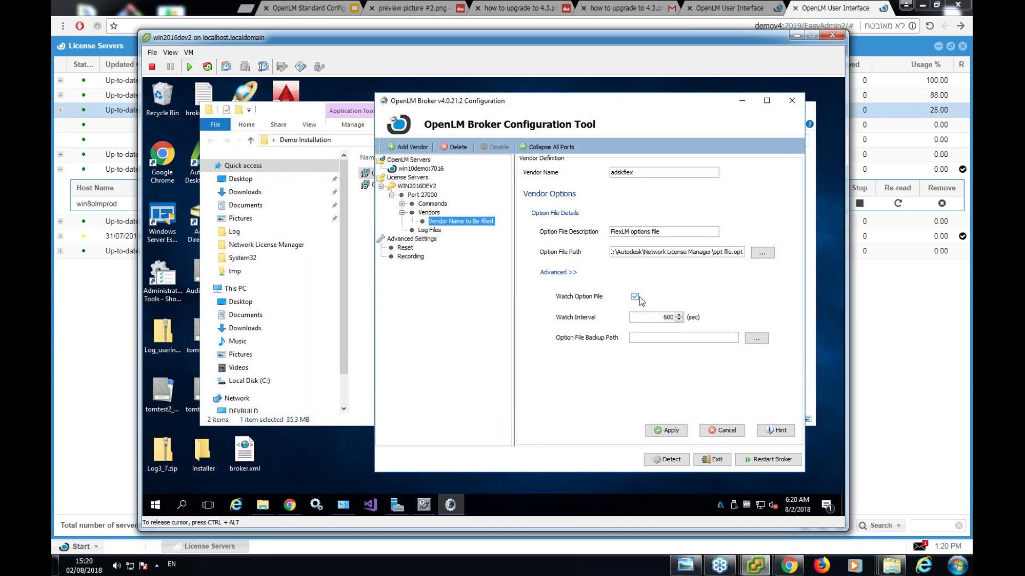
{"action": "left_click", "coordinate": [664, 317]}
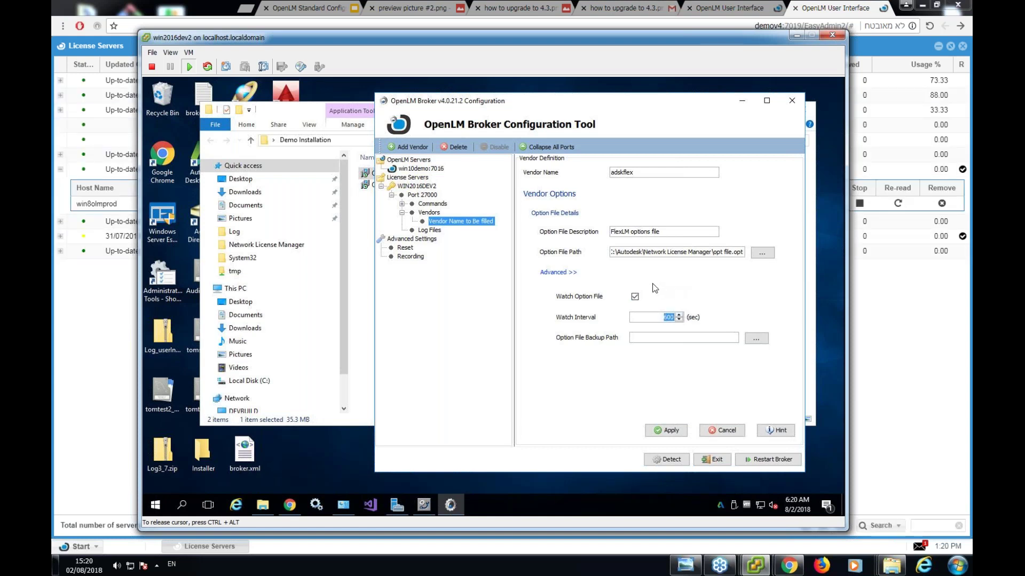
{"action": "left_click", "coordinate": [642, 319]}
{"action": "left_click", "coordinate": [669, 338]}
{"action": "left_click", "coordinate": [753, 340]}
{"action": "left_click", "coordinate": [736, 339]}
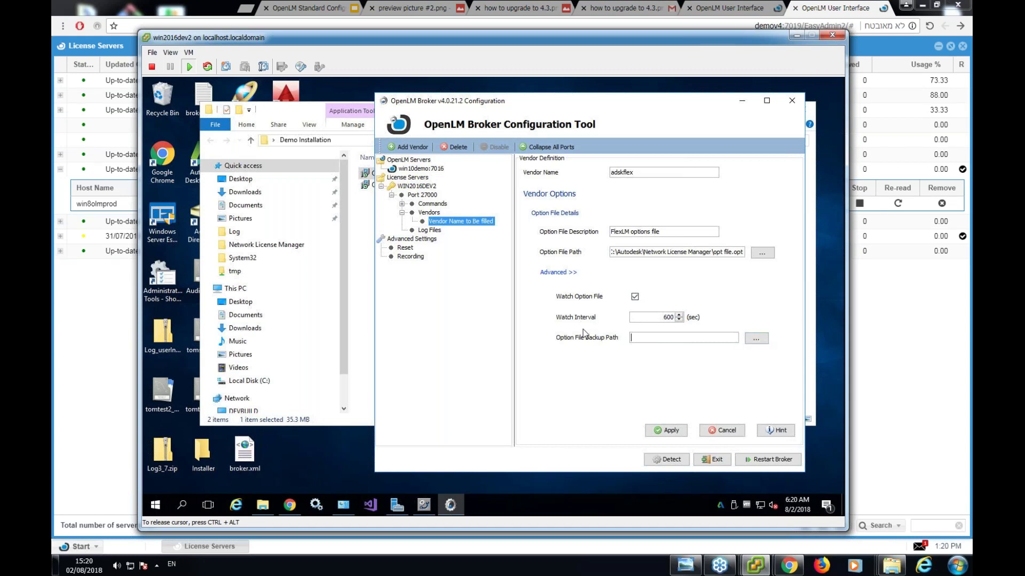
{"action": "left_click", "coordinate": [665, 433]}
{"action": "left_click", "coordinate": [652, 307]}
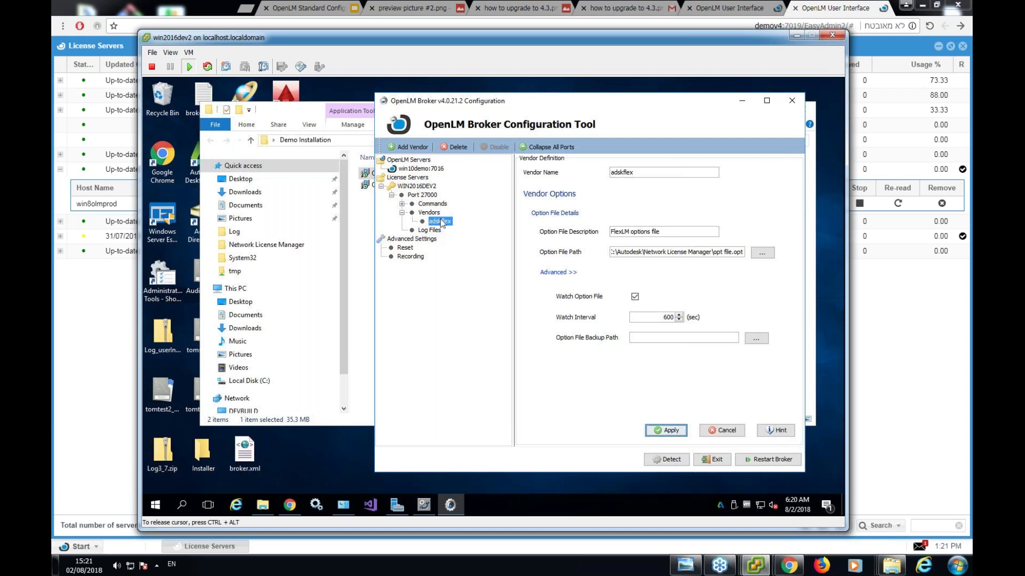
Add a log file under port 27000's log files and set its type to FlexLM Debug Log File.
{"action": "left_click", "coordinate": [432, 231]}
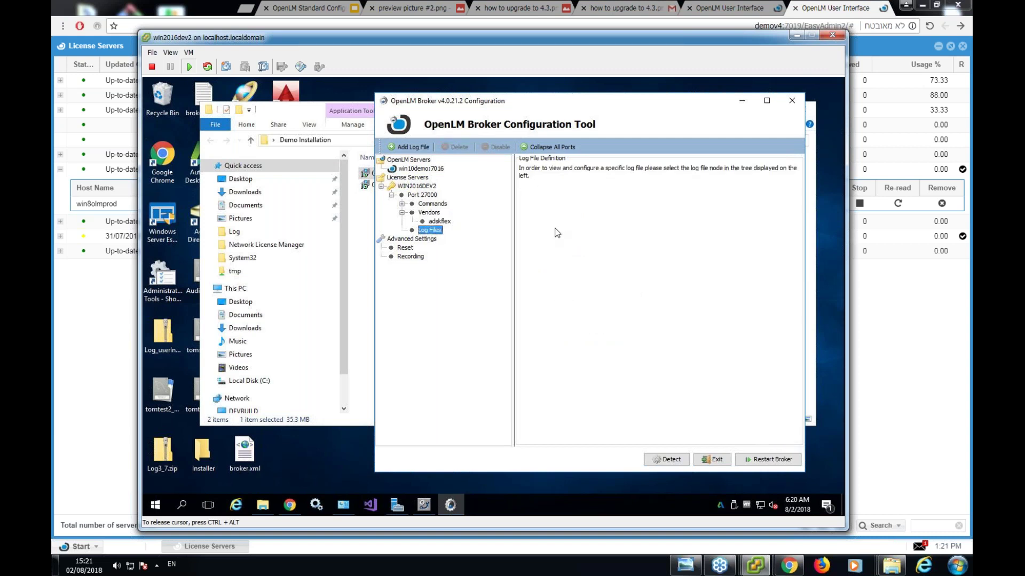
{"action": "left_click", "coordinate": [416, 152]}
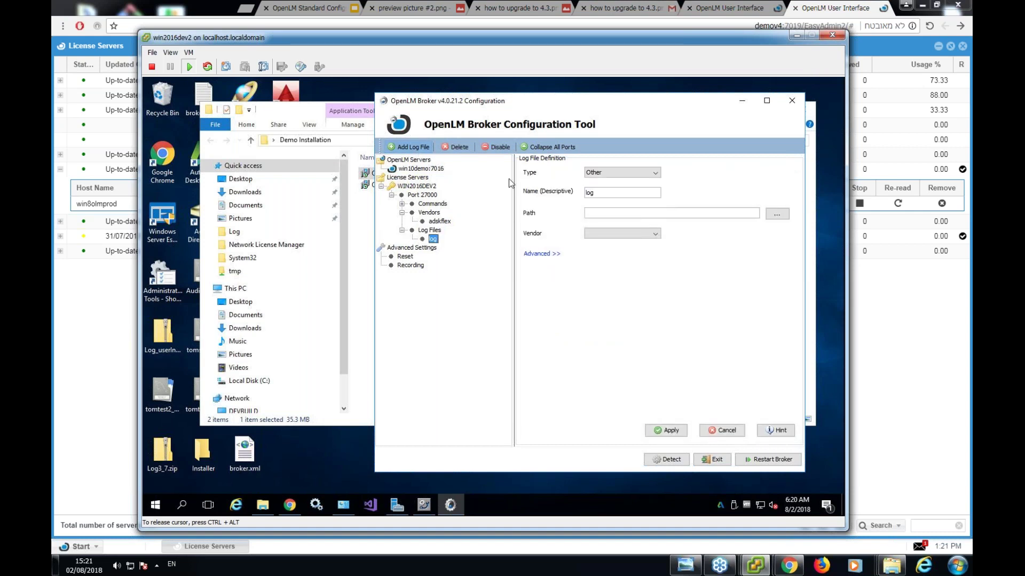
{"action": "left_click", "coordinate": [647, 174]}
{"action": "left_click", "coordinate": [646, 182]}
Set the log file path to debug.log in C:\Autodesk\Network License Manager.
{"action": "left_click", "coordinate": [776, 214]}
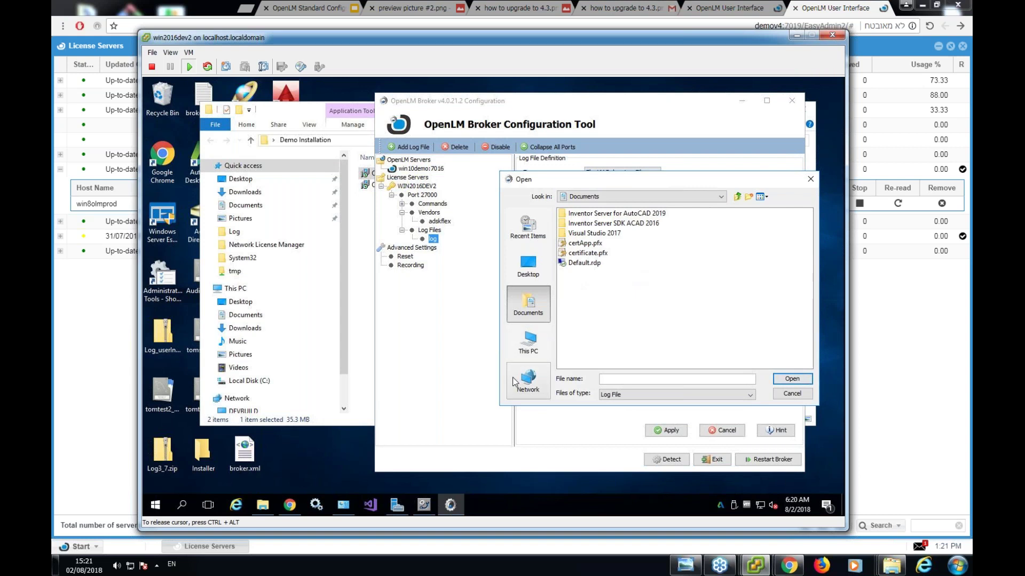
{"action": "left_click", "coordinate": [528, 343]}
{"action": "double_click", "coordinate": [583, 272]}
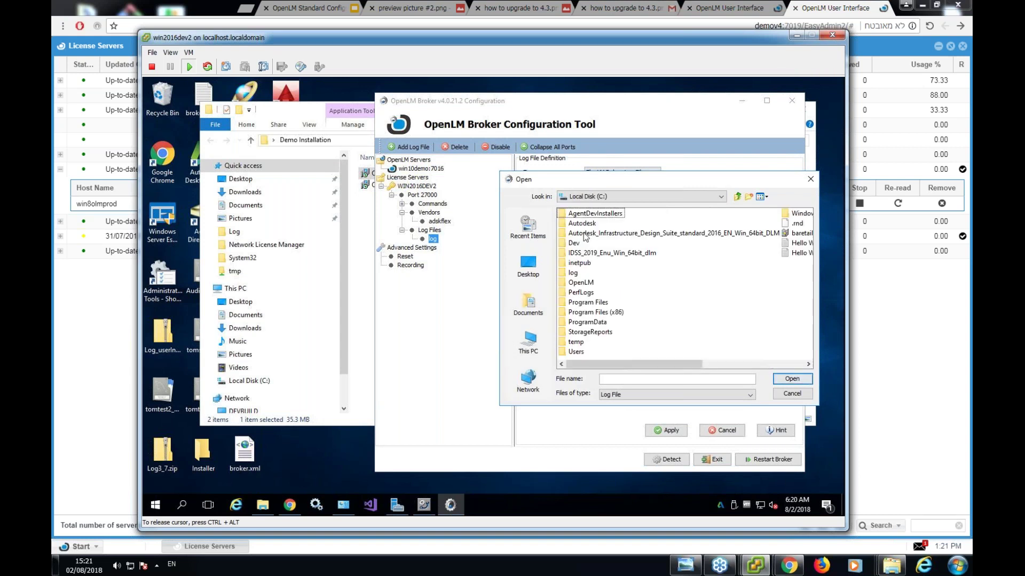
{"action": "double_click", "coordinate": [583, 223]}
{"action": "double_click", "coordinate": [598, 214]}
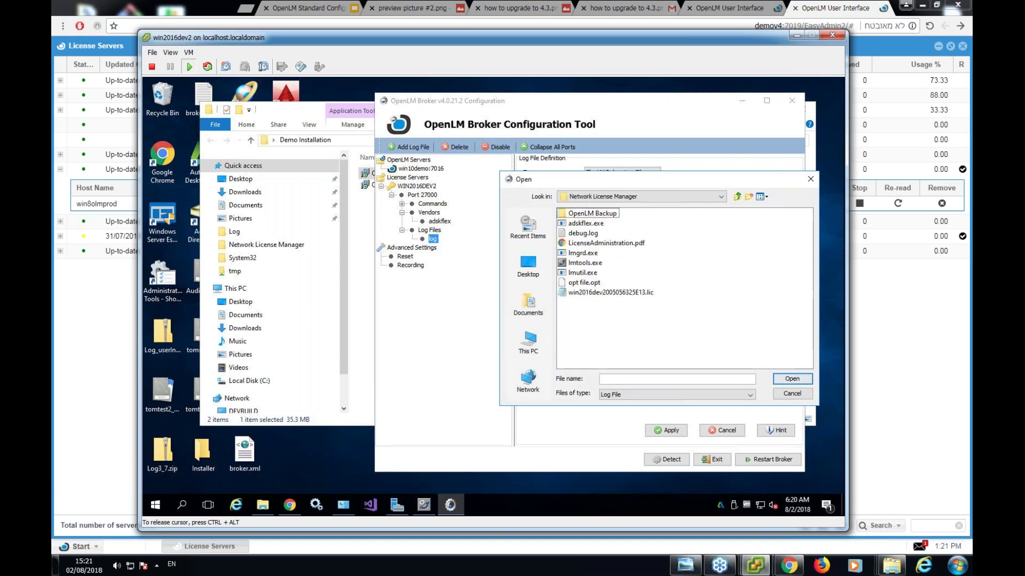
{"action": "left_click", "coordinate": [593, 233]}
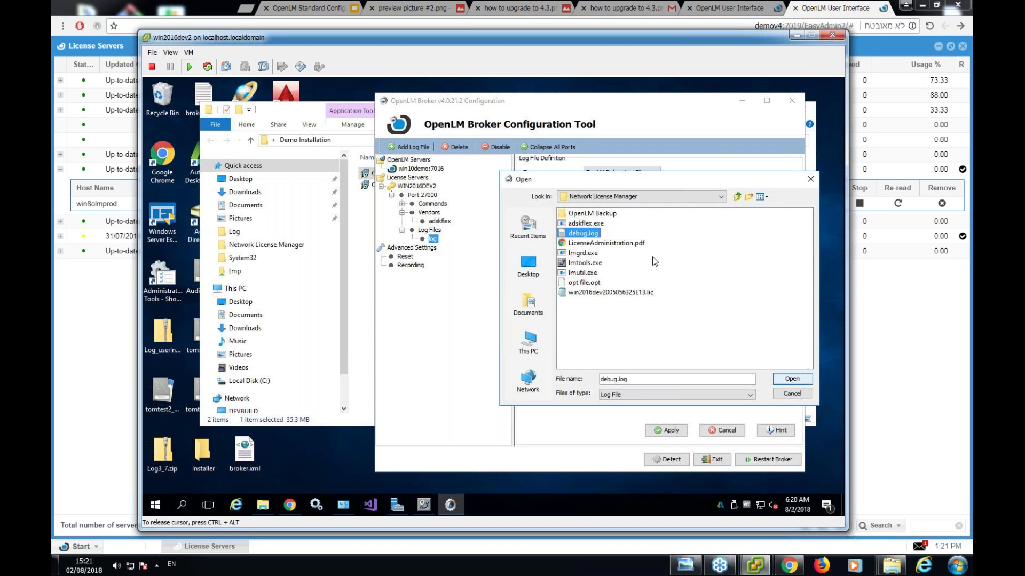
{"action": "left_click", "coordinate": [787, 377]}
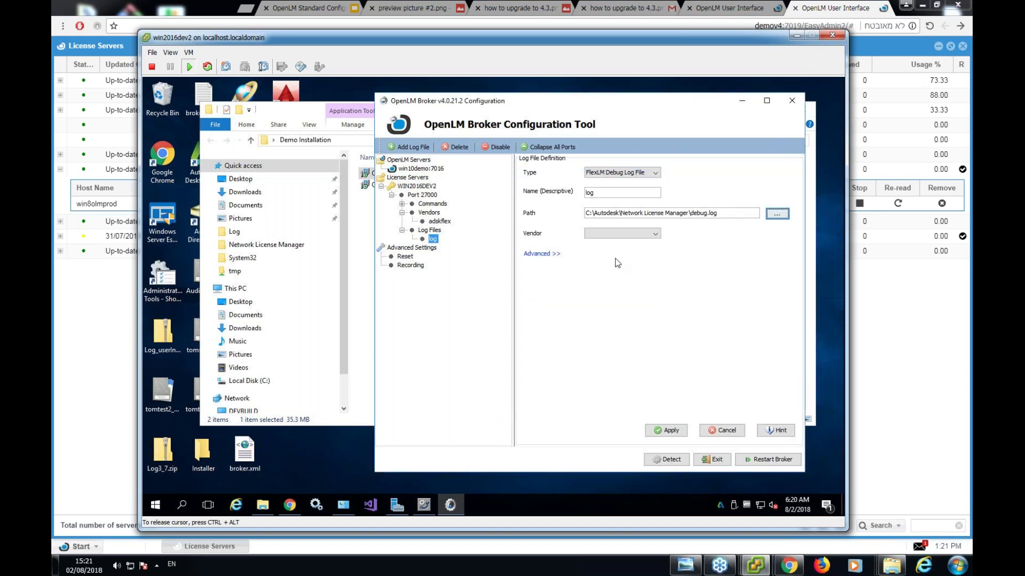
Assign the log file to the adskflex vendor and display its advanced options.
{"action": "left_click", "coordinate": [659, 234]}
{"action": "left_click", "coordinate": [603, 253]}
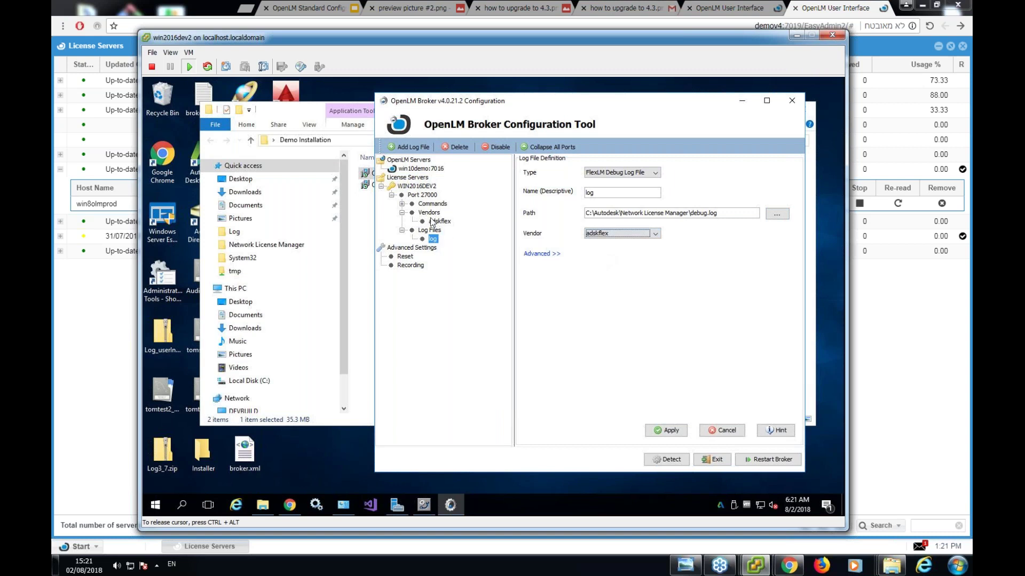
{"action": "left_click", "coordinate": [434, 221]}
{"action": "left_click", "coordinate": [589, 301]}
{"action": "left_click", "coordinate": [540, 254]}
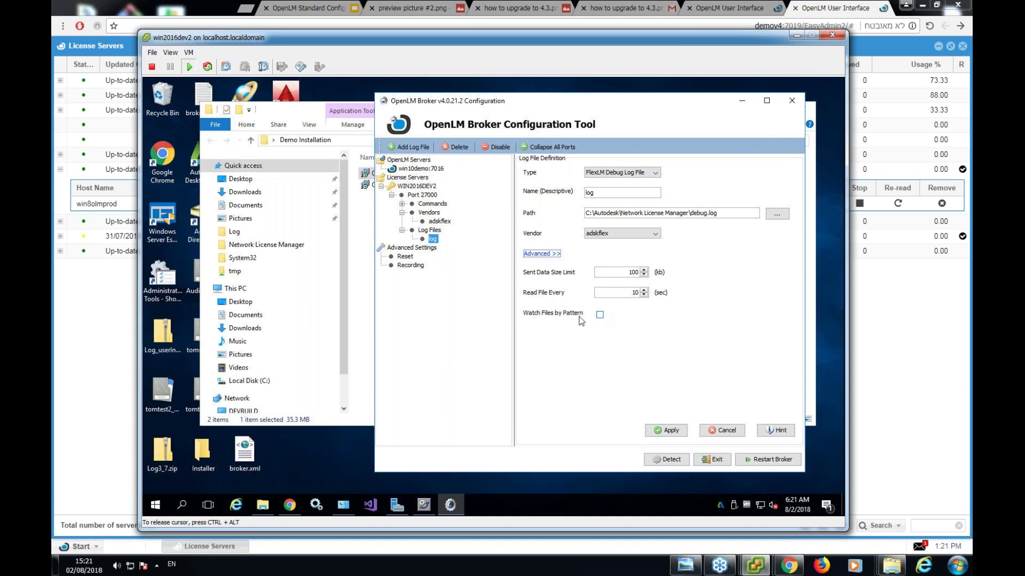
Keep the sent data size limit at 100 kb and file reading at every 10 seconds, and apply the log file settings.
{"action": "double_click", "coordinate": [647, 272]}
{"action": "left_click", "coordinate": [608, 292]}
{"action": "left_click", "coordinate": [617, 295]}
{"action": "double_click", "coordinate": [631, 294]}
{"action": "double_click", "coordinate": [609, 271]}
{"action": "left_click", "coordinate": [630, 273]}
{"action": "left_click", "coordinate": [667, 430]}
{"action": "left_click", "coordinate": [659, 308]}
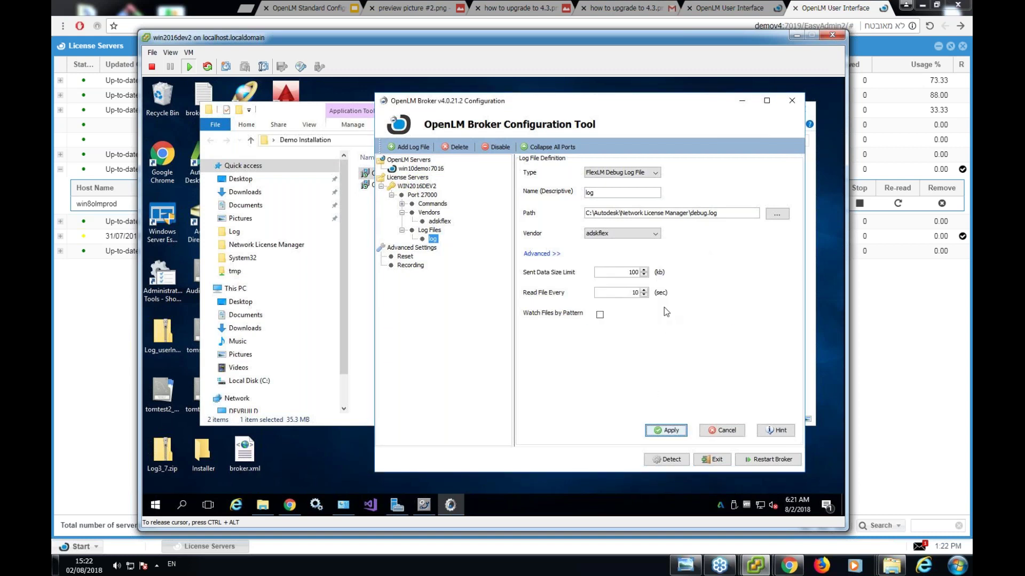
Expand the port's commands, open the win10demo server connection, and restart the Broker service.
{"action": "left_click", "coordinate": [402, 204]}
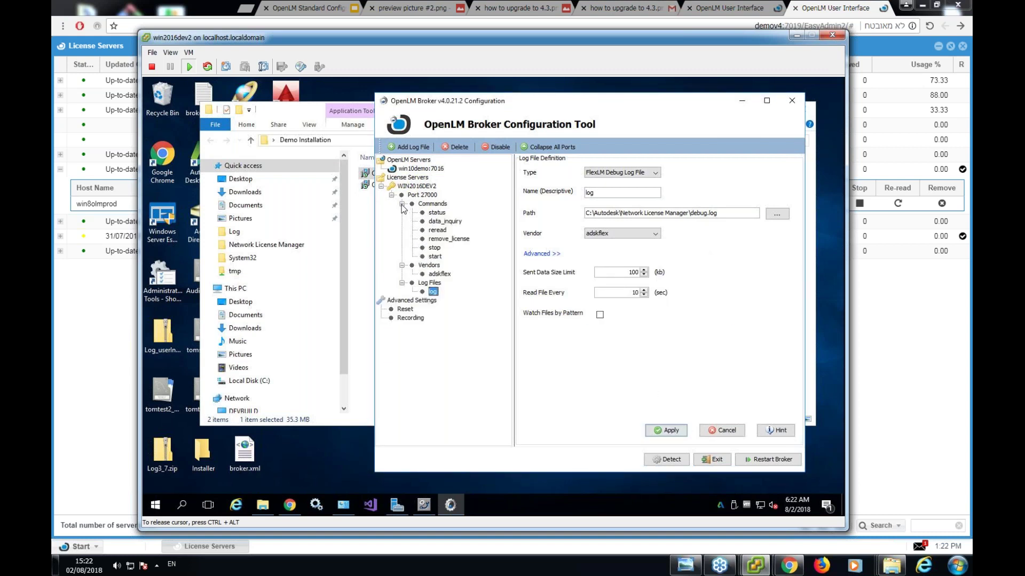
{"action": "left_click", "coordinate": [412, 169]}
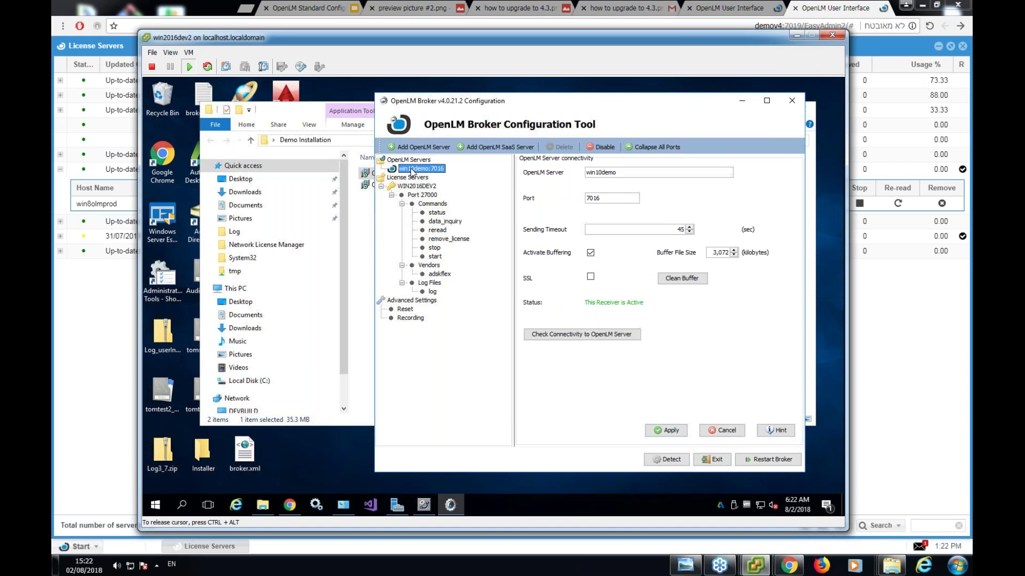
{"action": "left_click", "coordinate": [763, 460]}
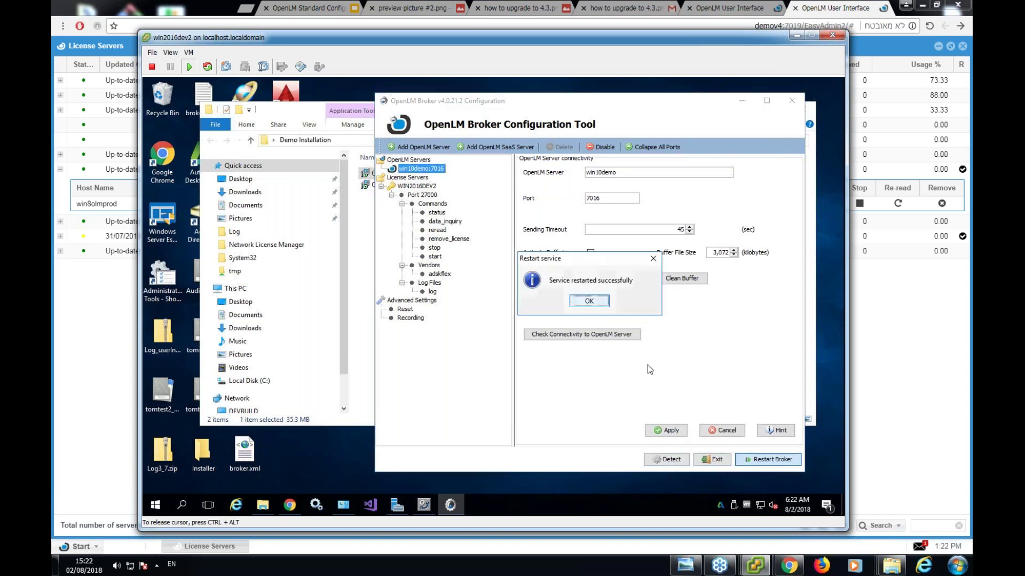
{"action": "left_click", "coordinate": [589, 301]}
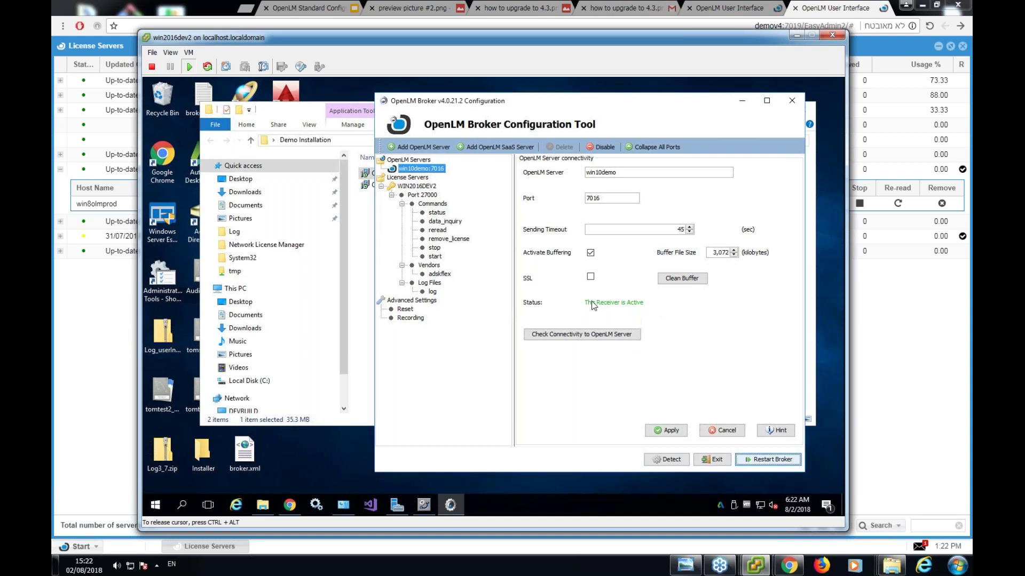
Examine the log level settings for the Broker Service and Broker Configurator.
{"action": "left_click", "coordinate": [406, 301]}
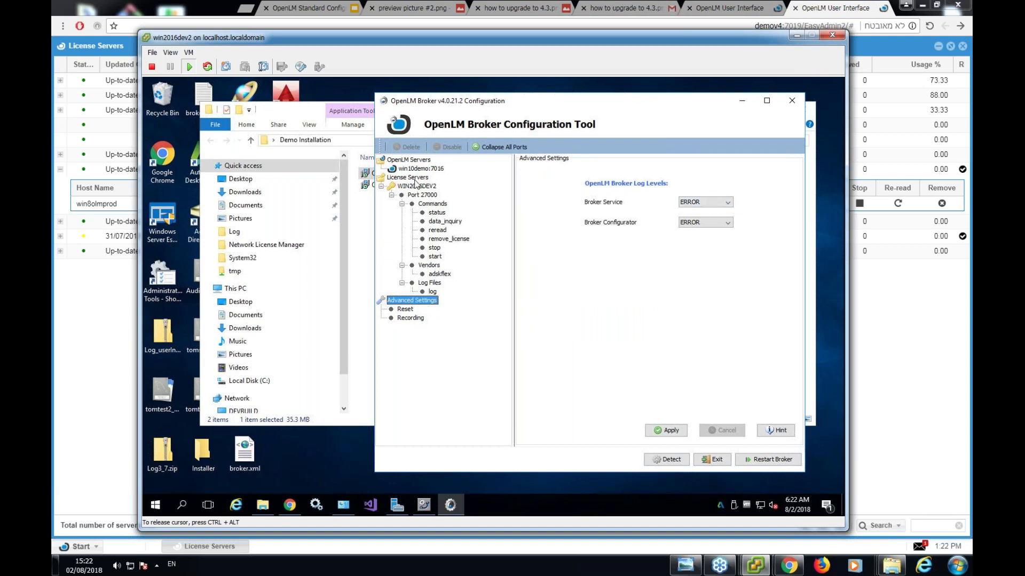
{"action": "left_click", "coordinate": [727, 202]}
{"action": "left_click", "coordinate": [727, 203]}
{"action": "left_click", "coordinate": [704, 226]}
{"action": "left_click", "coordinate": [704, 225]}
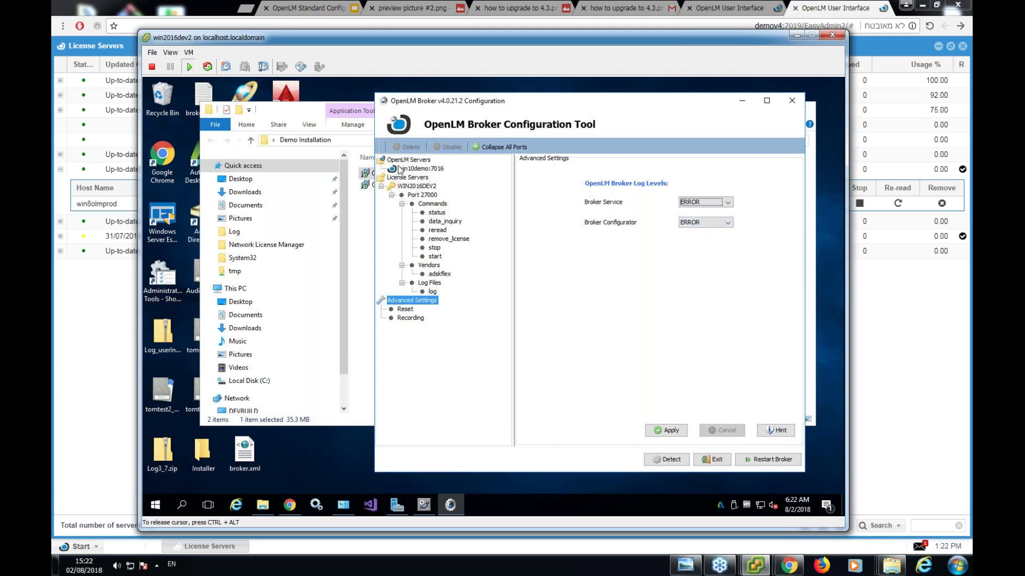
Review the win10demo server connection, the port 27000 settings and the WIN2016DEV2 license server entry.
{"action": "left_click", "coordinate": [415, 169]}
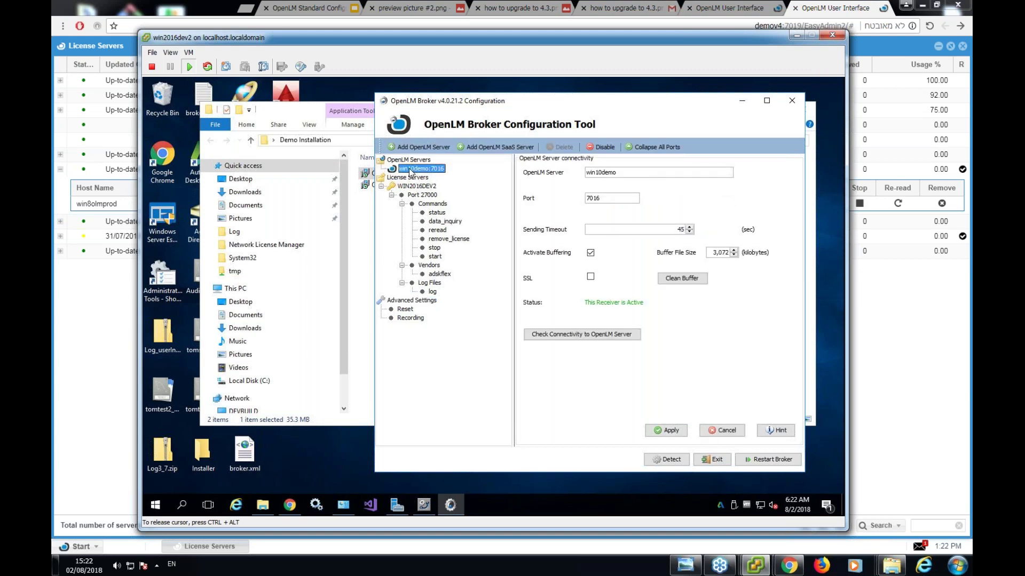
{"action": "left_click", "coordinate": [414, 162]}
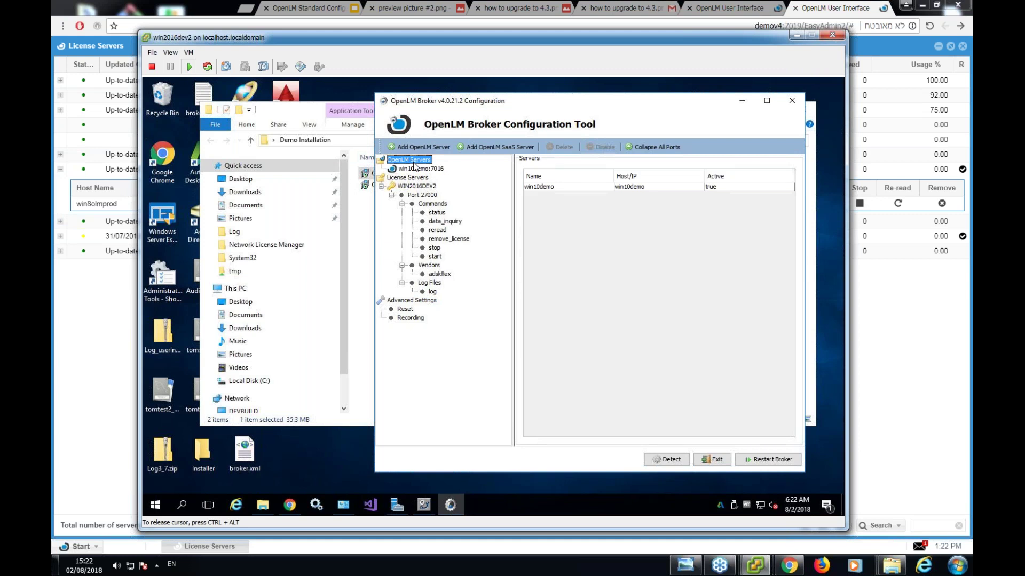
{"action": "left_click", "coordinate": [416, 170]}
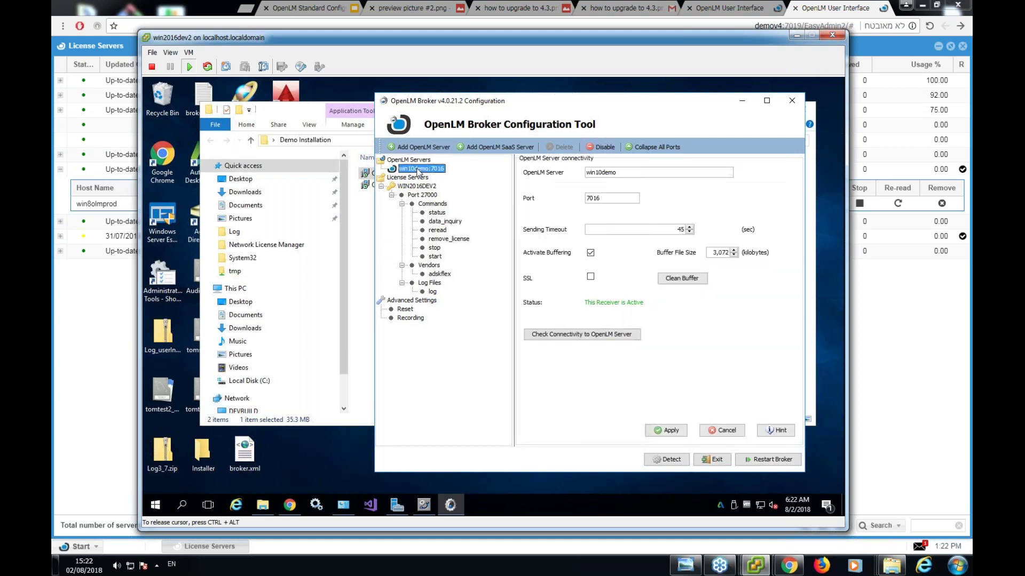
{"action": "left_click", "coordinate": [418, 196]}
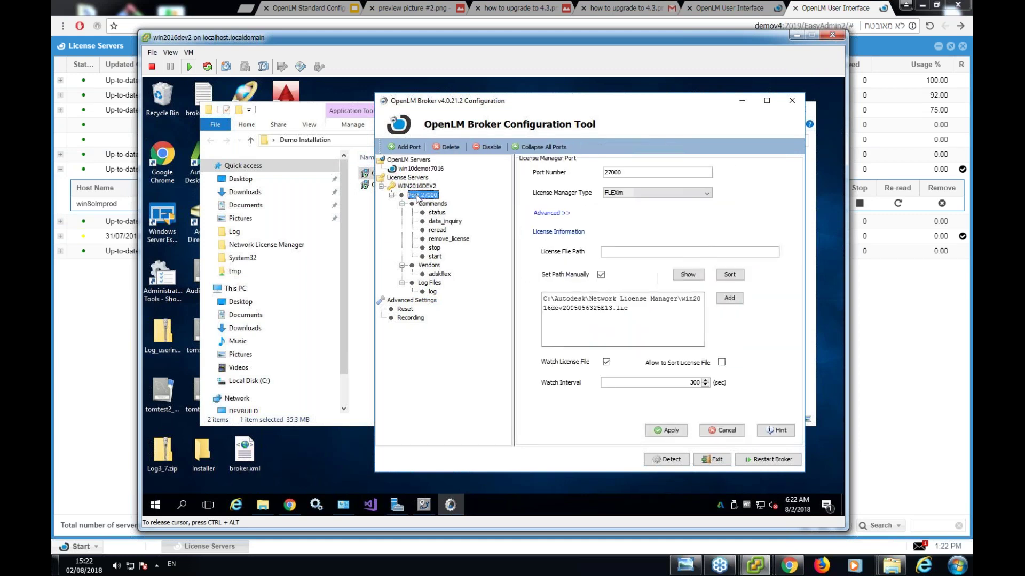
{"action": "left_click", "coordinate": [392, 196]}
{"action": "left_click", "coordinate": [411, 187]}
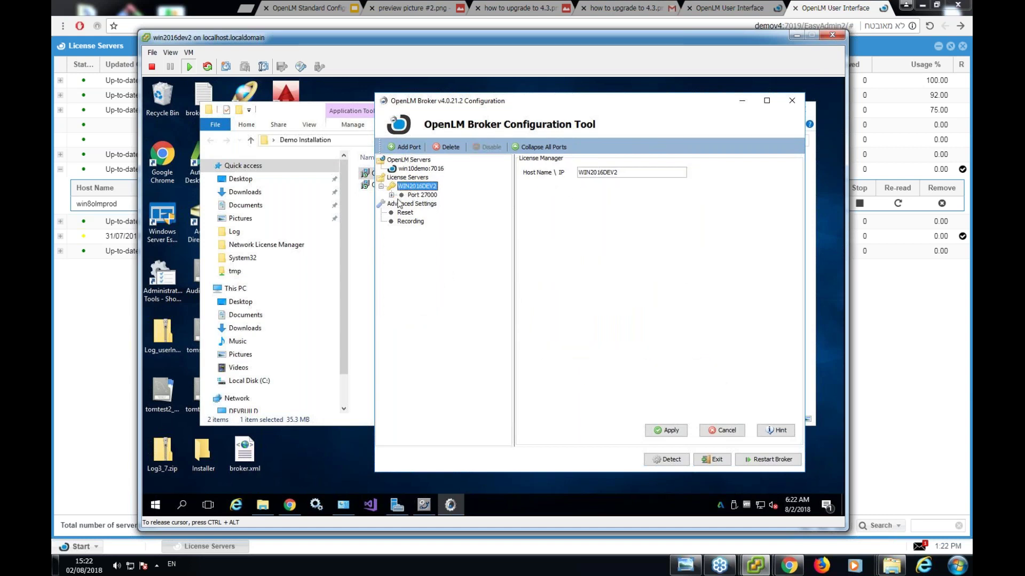
{"action": "left_click", "coordinate": [392, 195]}
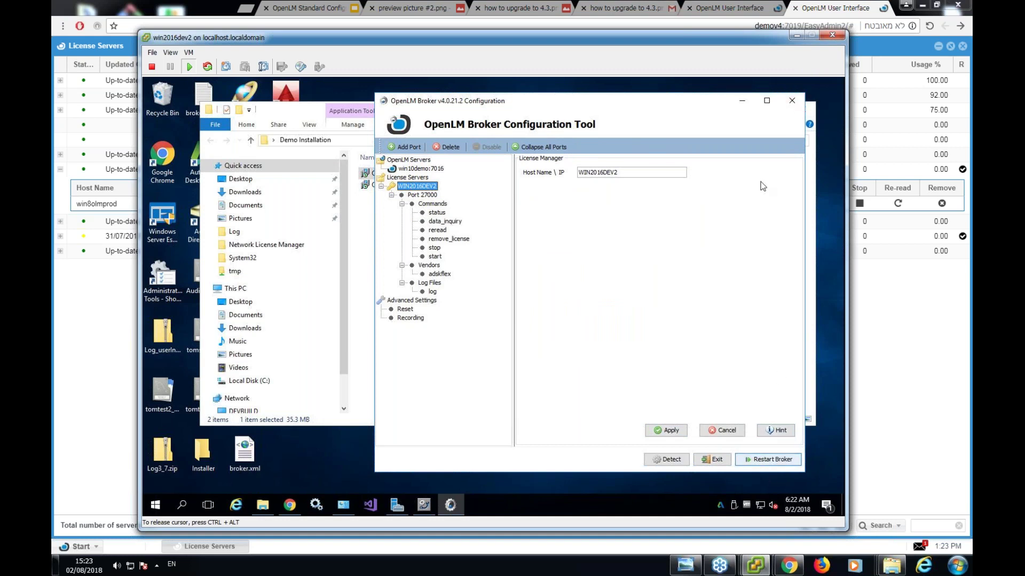
Close the Broker configuration tool and bring up the OpenLM User Interface browser window on the win10demo virtual machine.
{"action": "left_click", "coordinate": [797, 102]}
{"action": "left_click", "coordinate": [577, 303]}
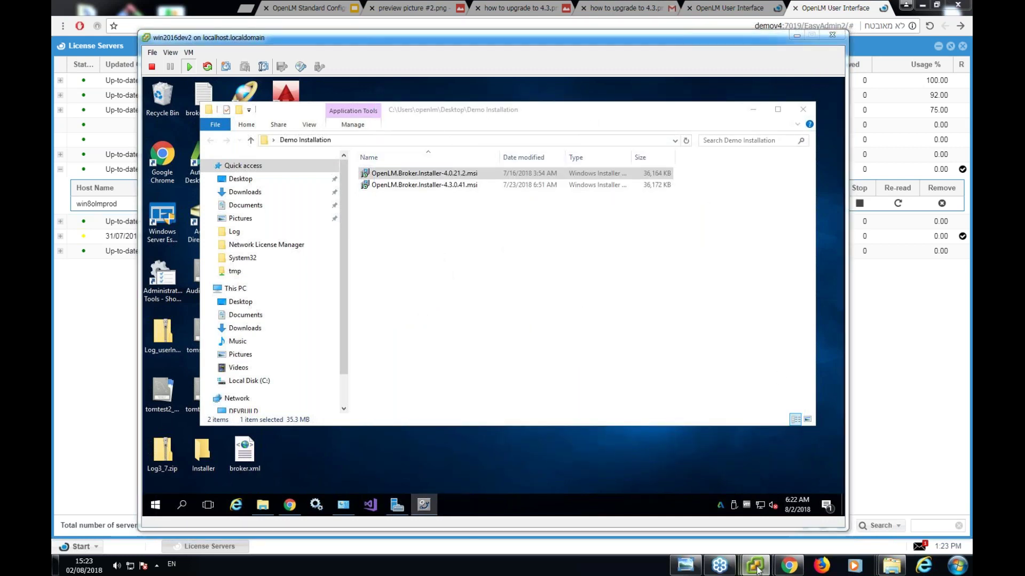
{"action": "mouse_move", "coordinate": [755, 565]}
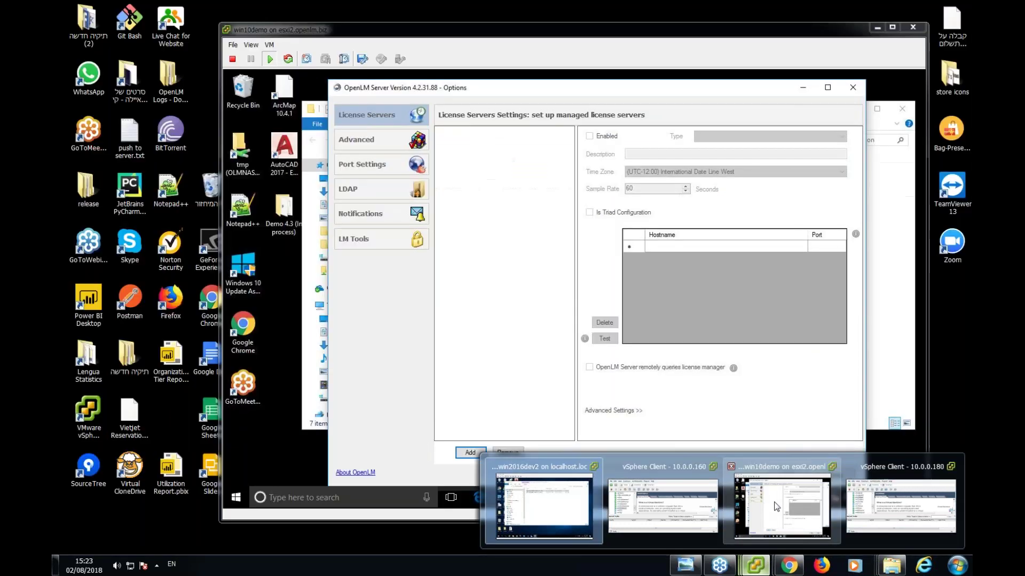
{"action": "left_click", "coordinate": [763, 504]}
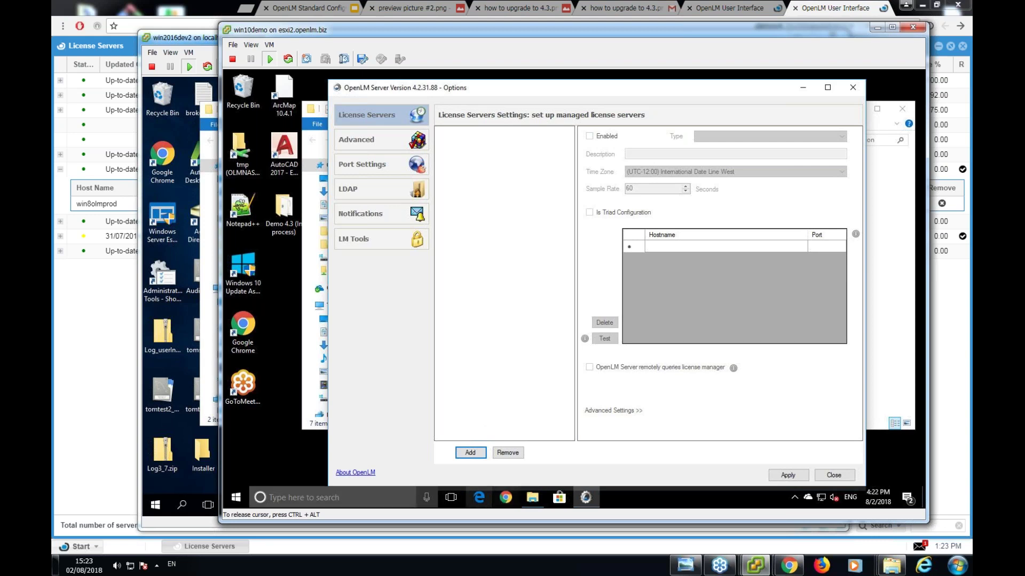
{"action": "left_click", "coordinate": [516, 499]}
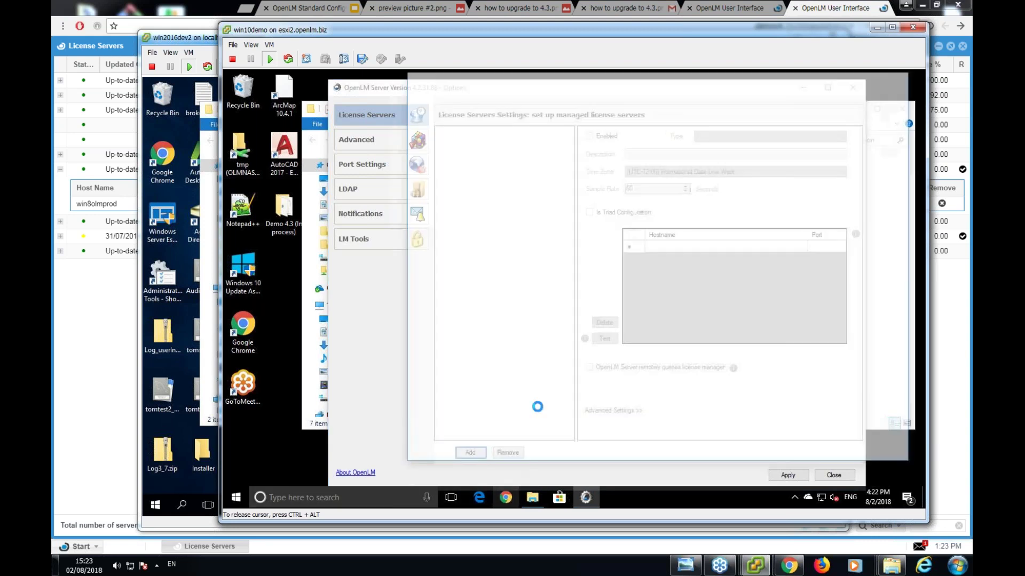
{"action": "left_click_drag", "start_coordinate": [599, 87], "coordinate": [487, 104]}
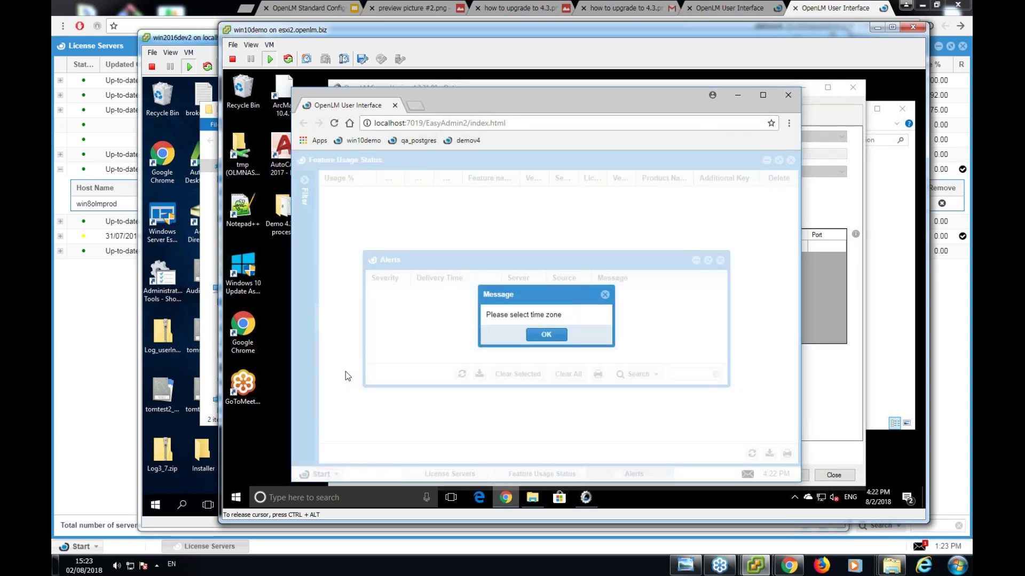
Look up OpenLM EasyAdmin2 among the installed OpenLM programs and examine its browser address, localhost:7019/EasyAdmin2/index.html.
{"action": "left_click", "coordinate": [299, 497]}
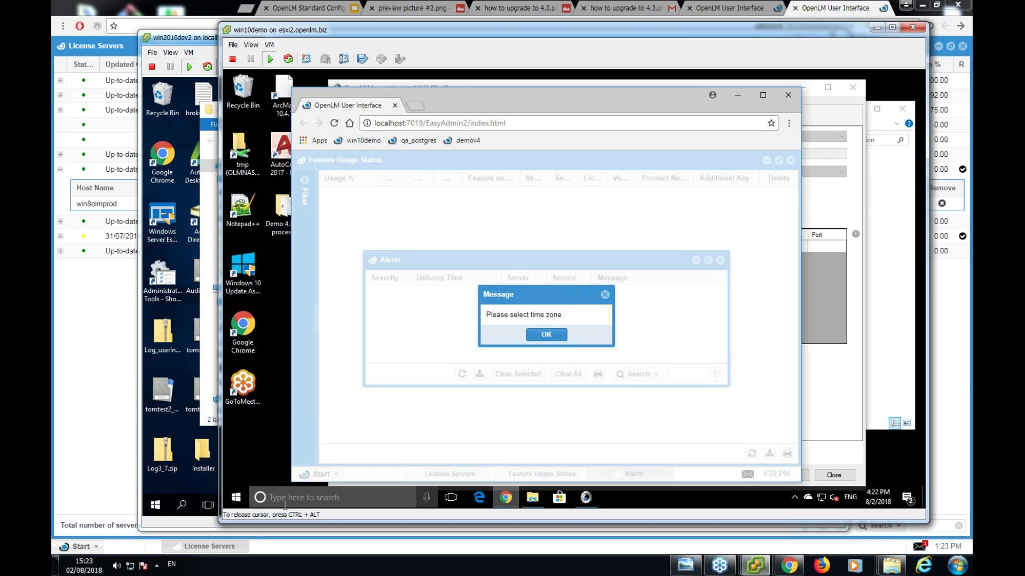
{"action": "type", "text": "easy"}
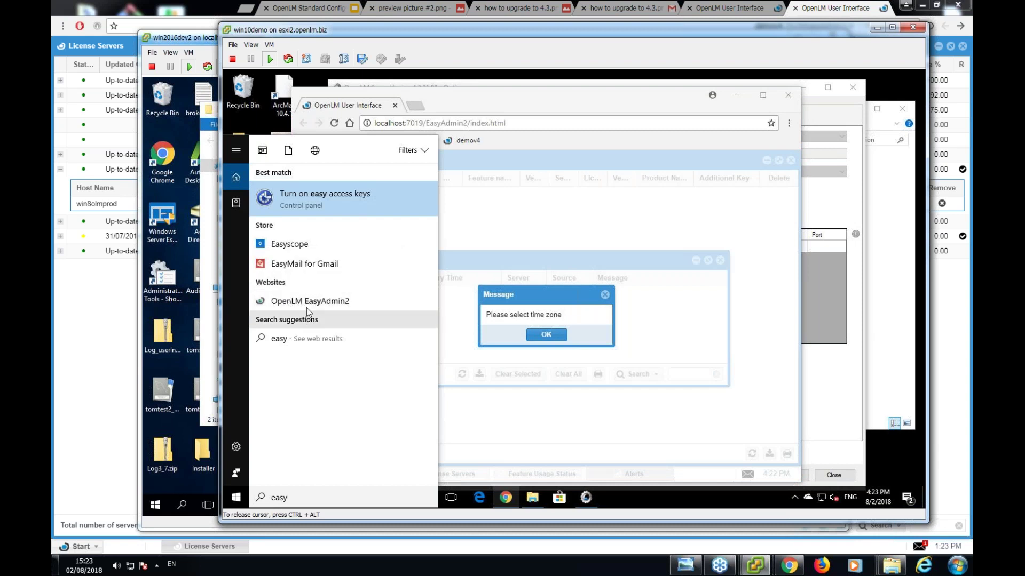
{"action": "left_click", "coordinate": [233, 507]}
{"action": "left_click", "coordinate": [233, 505]}
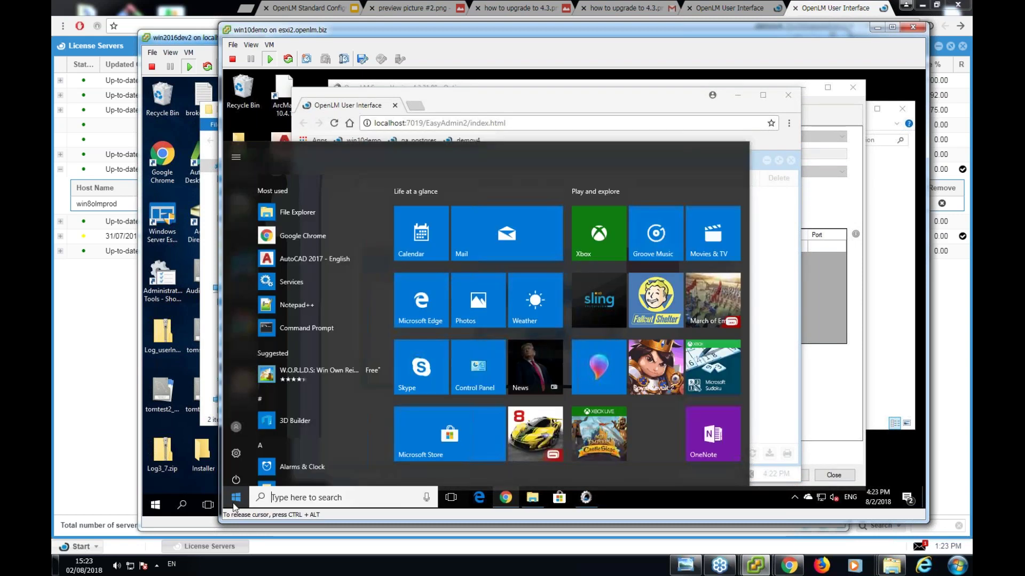
{"action": "scroll", "coordinate": [287, 411], "scroll_direction": "down", "scroll_amount": 5}
{"action": "scroll", "coordinate": [286, 411], "scroll_direction": "down", "scroll_amount": 10}
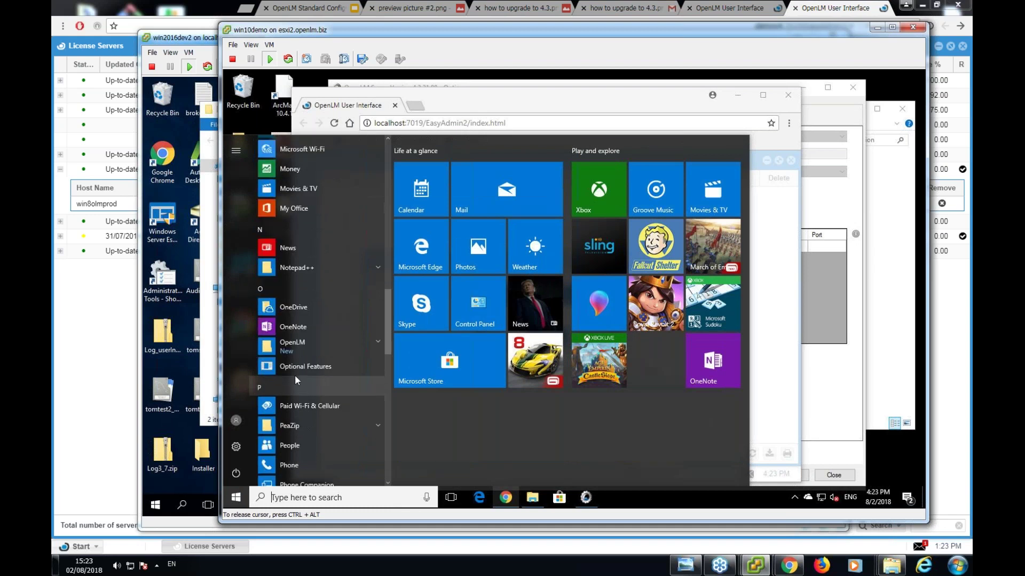
{"action": "left_click", "coordinate": [310, 344]}
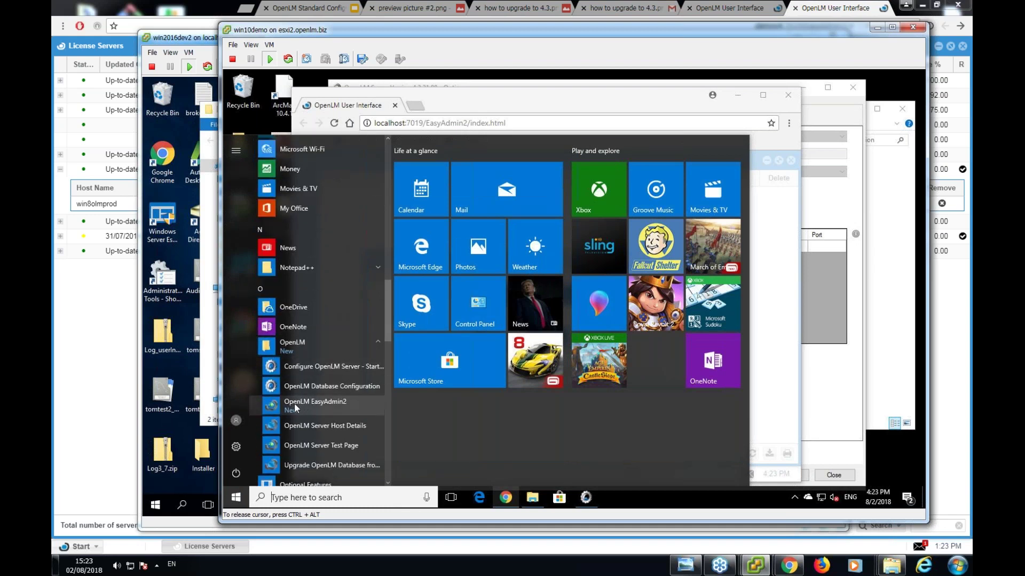
{"action": "left_click", "coordinate": [327, 407]}
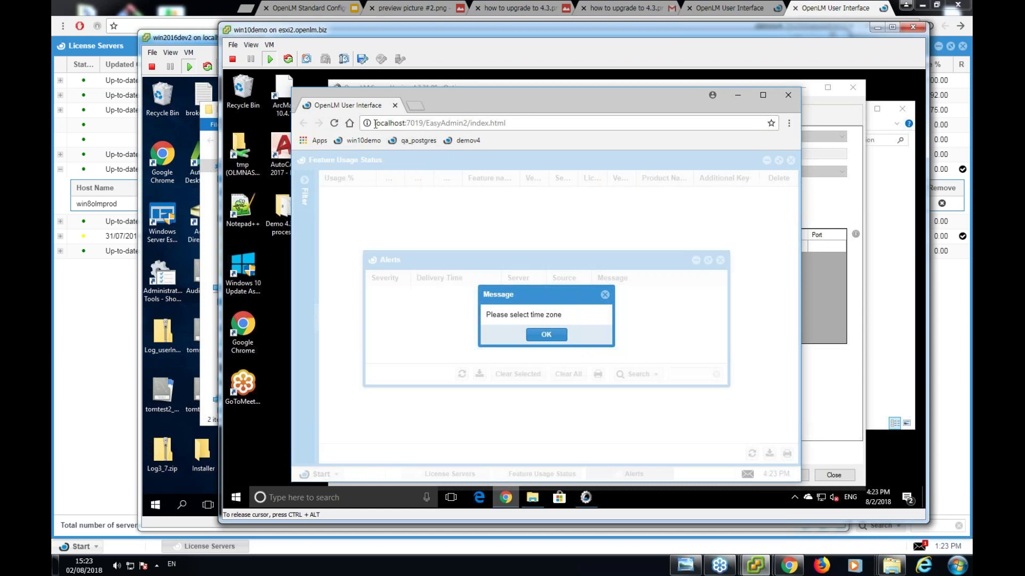
{"action": "left_click_drag", "start_coordinate": [375, 124], "coordinate": [527, 119]}
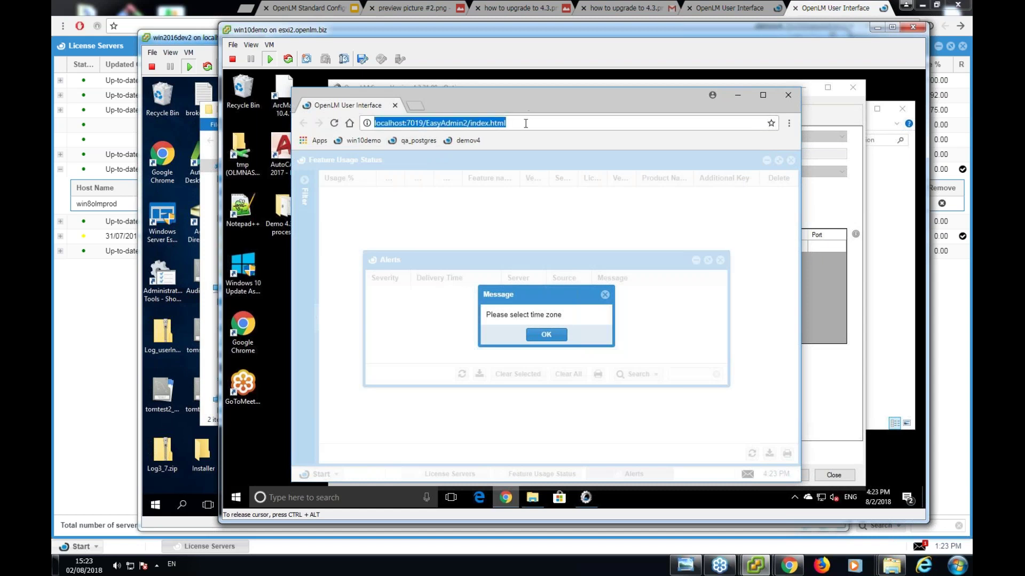
{"action": "left_click", "coordinate": [523, 125]}
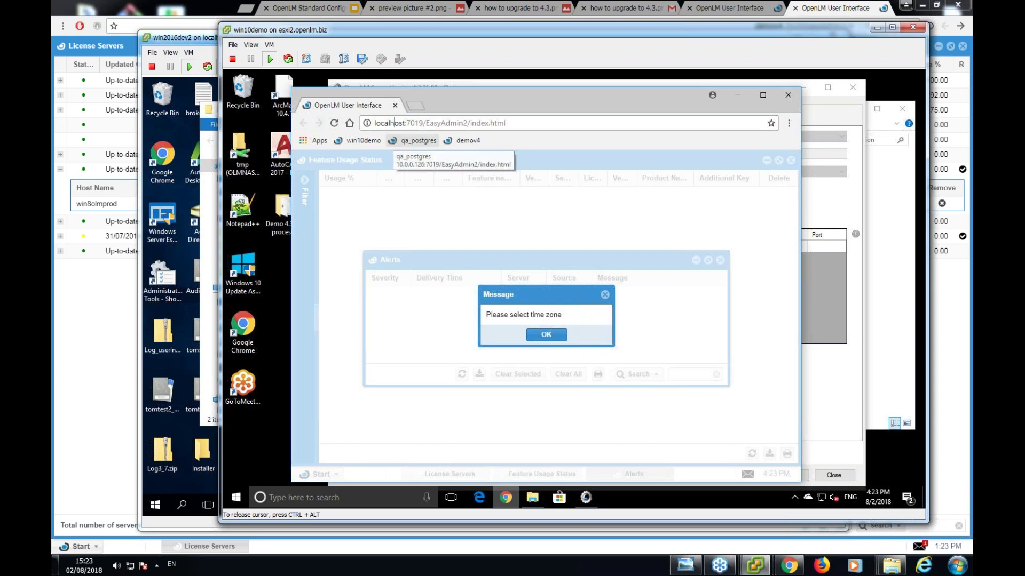
Dismiss the time zone message and close the User Settings, Feature Usage Status and Alerts windows, leaving License Servers open.
{"action": "left_click", "coordinate": [546, 335]}
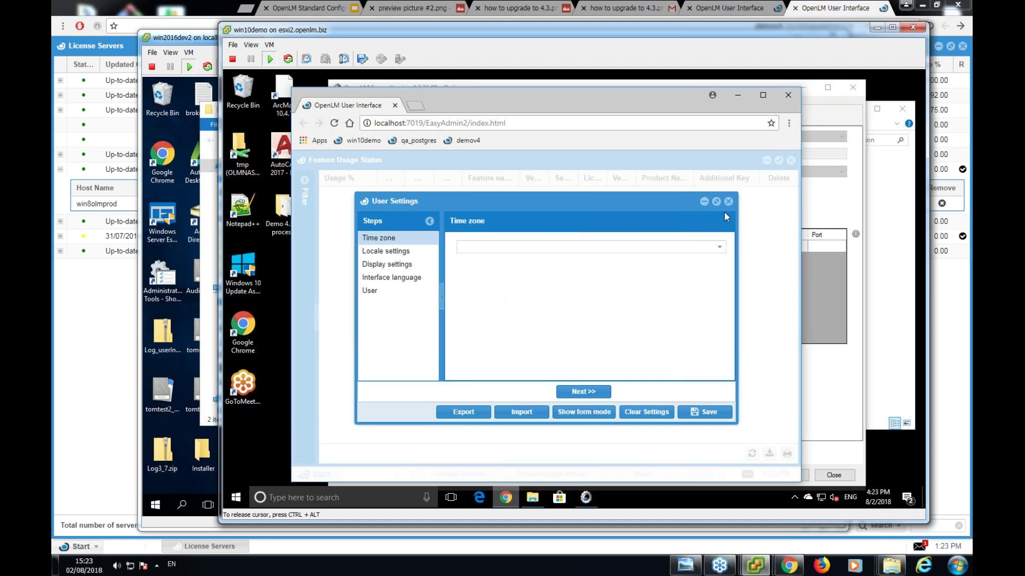
{"action": "left_click", "coordinate": [728, 201]}
{"action": "left_click", "coordinate": [524, 339]}
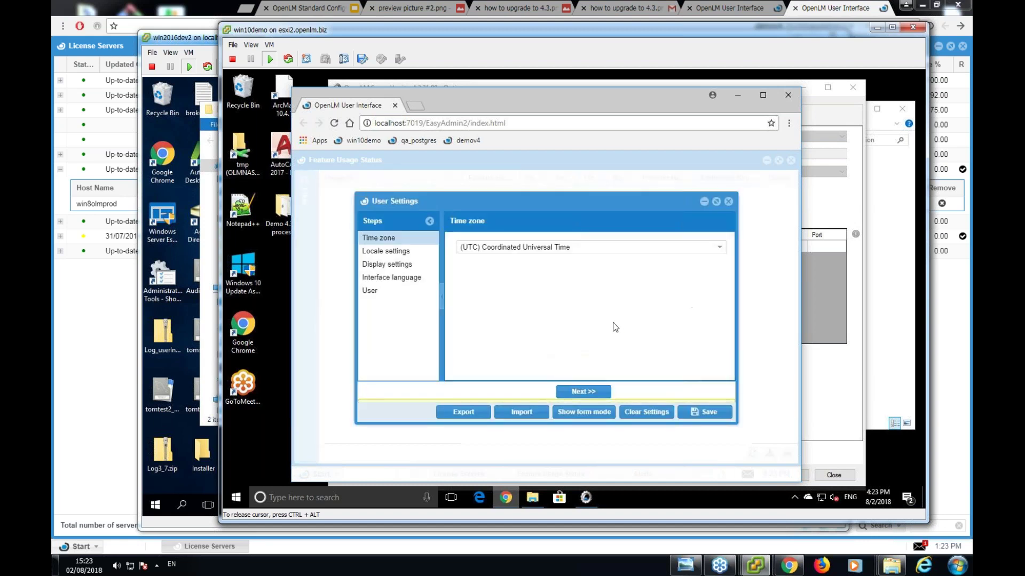
{"action": "left_click", "coordinate": [790, 160]}
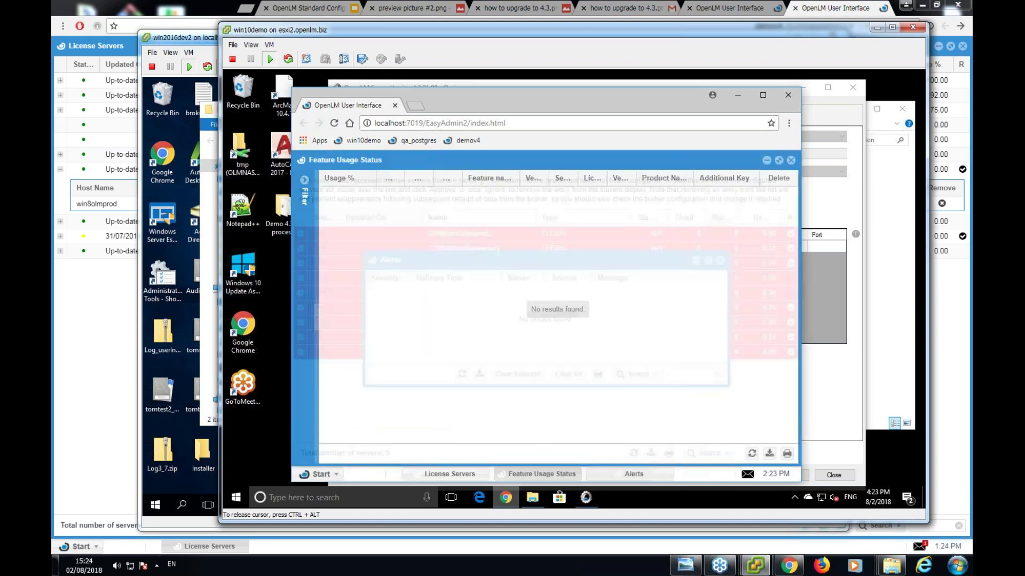
{"action": "left_click", "coordinate": [720, 259]}
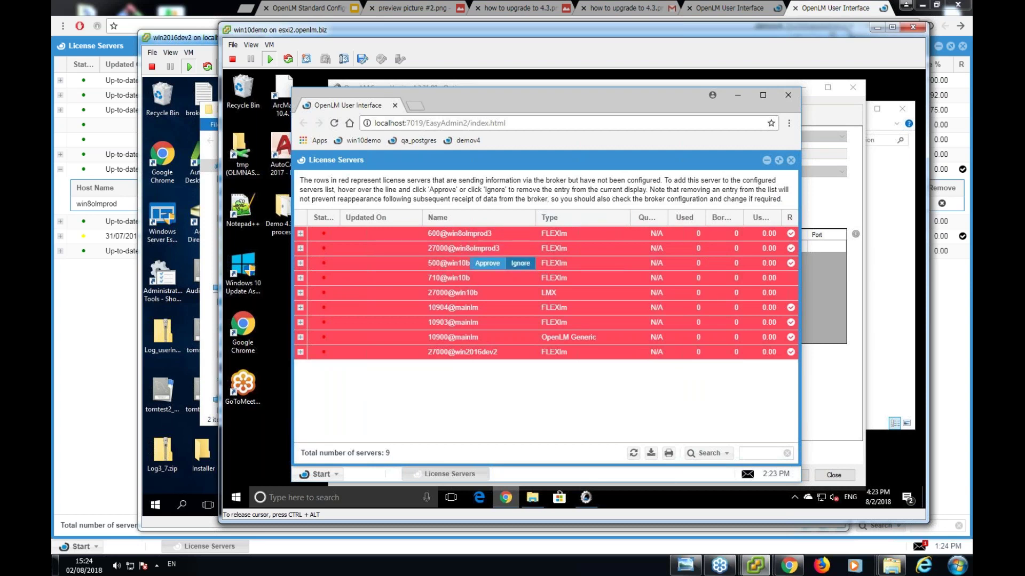
Approve the 27000@win2016dev2 FLEXlm license server with the server description "Autodesk LM".
{"action": "mouse_move", "coordinate": [502, 323]}
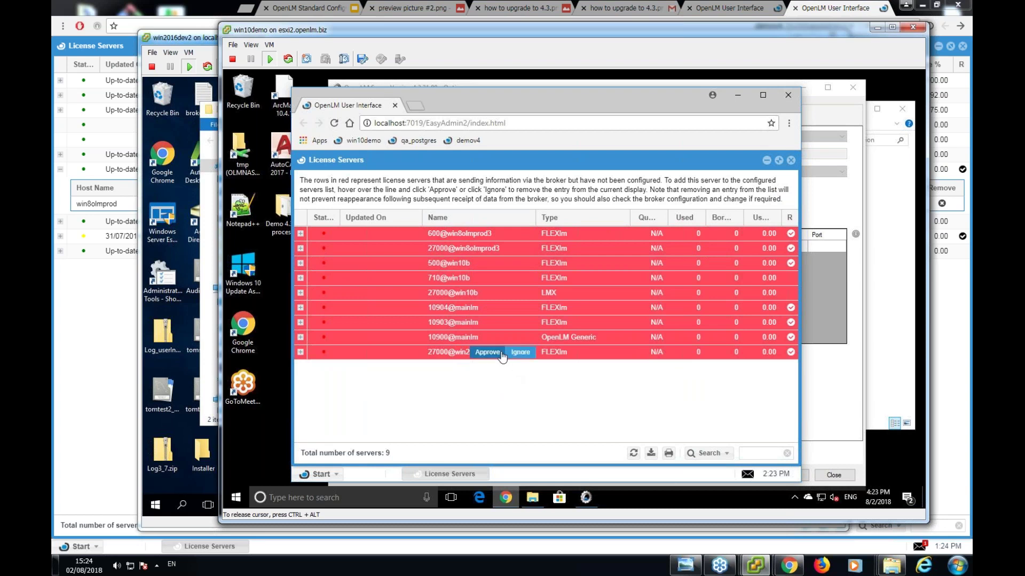
{"action": "mouse_move", "coordinate": [512, 293]}
{"action": "mouse_move", "coordinate": [486, 340]}
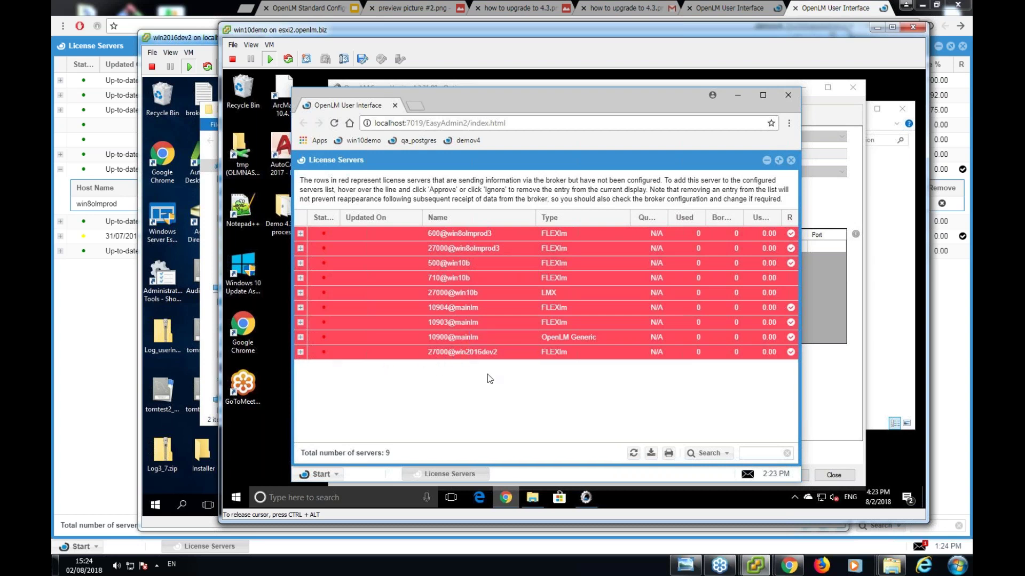
{"action": "mouse_move", "coordinate": [434, 355]}
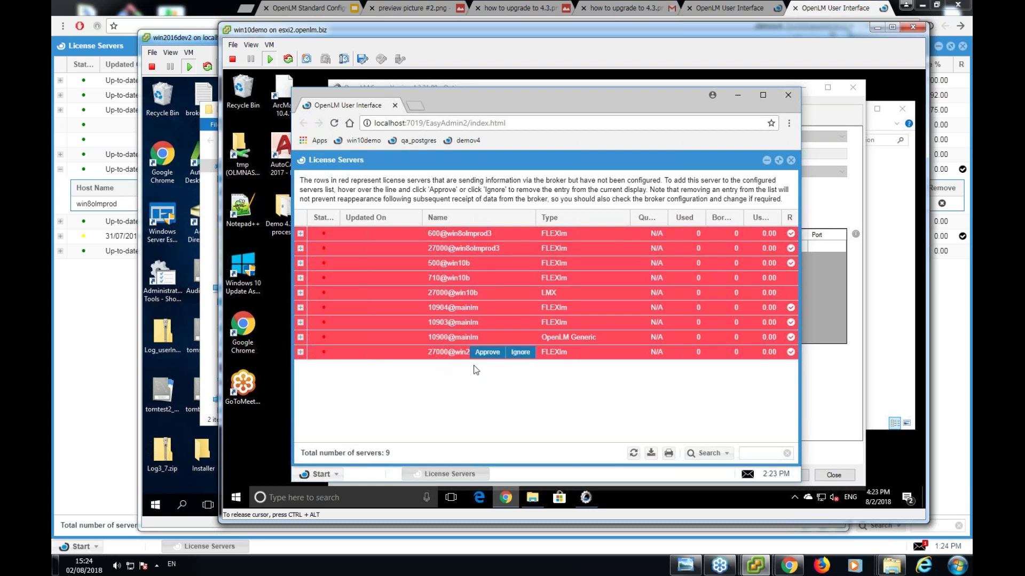
{"action": "left_click", "coordinate": [487, 353]}
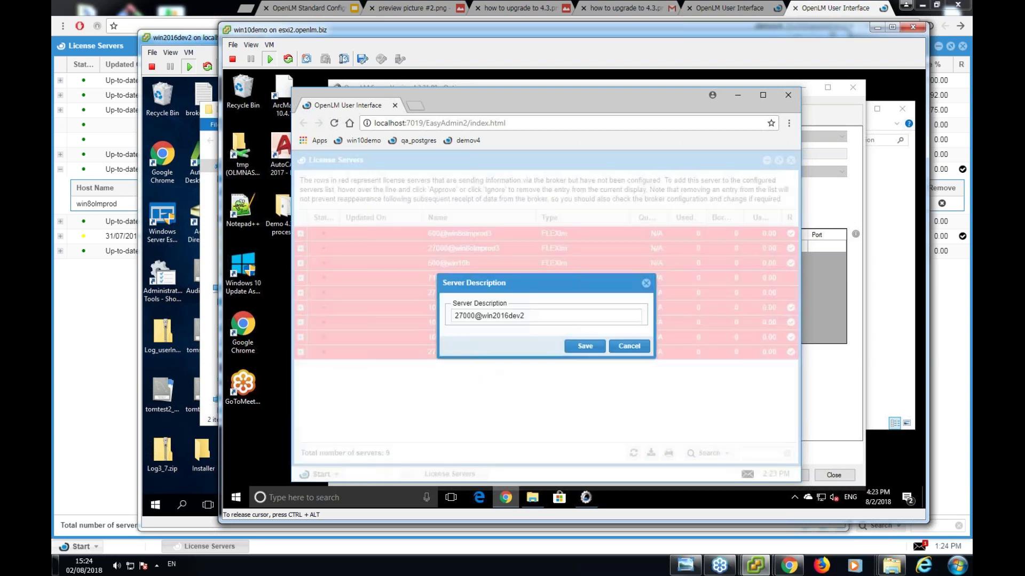
{"action": "left_click_drag", "start_coordinate": [528, 316], "coordinate": [444, 317]}
{"action": "type", "text": "Autodesk LM"}
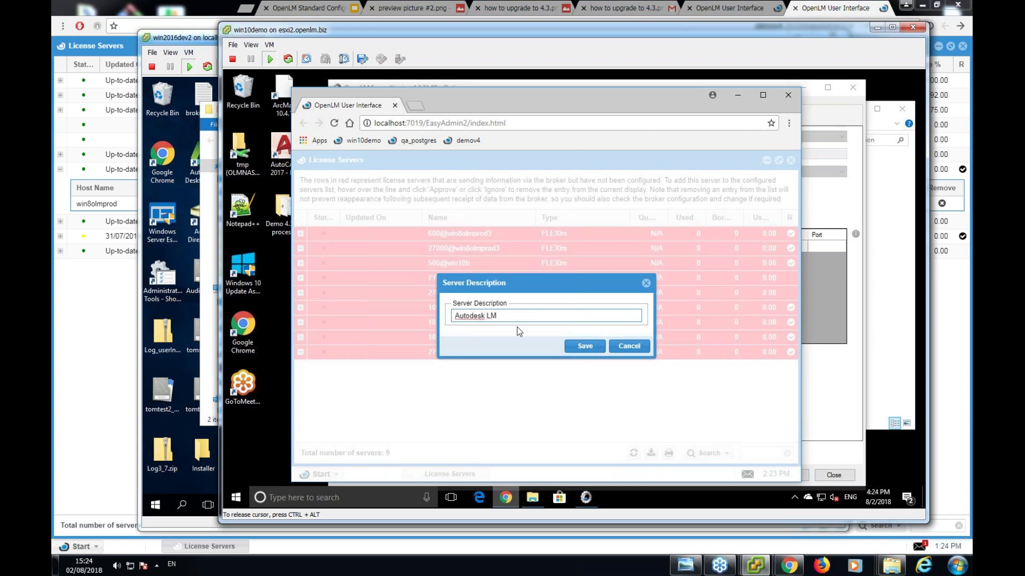
{"action": "left_click", "coordinate": [580, 348]}
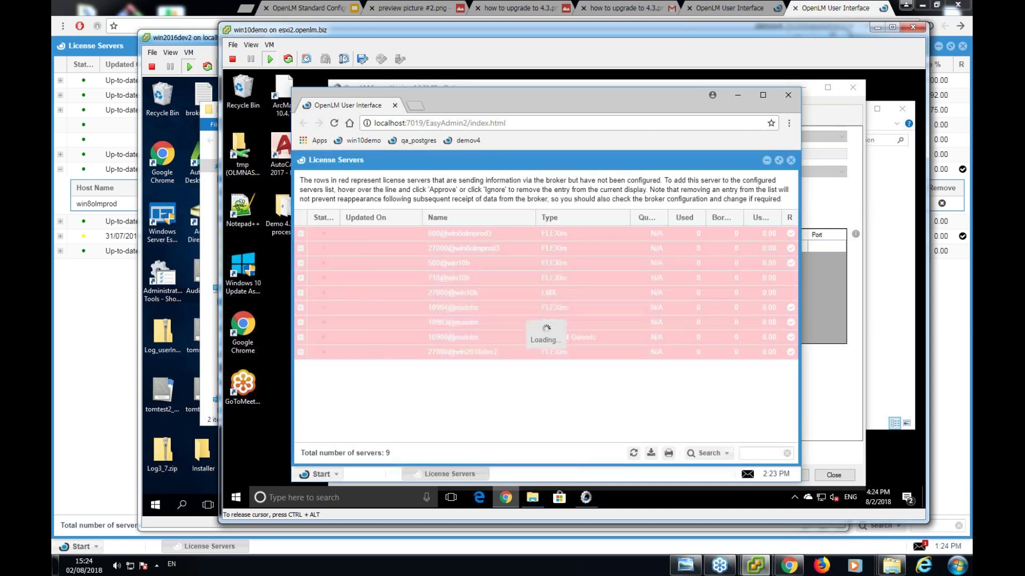
{"action": "mouse_move", "coordinate": [434, 355]}
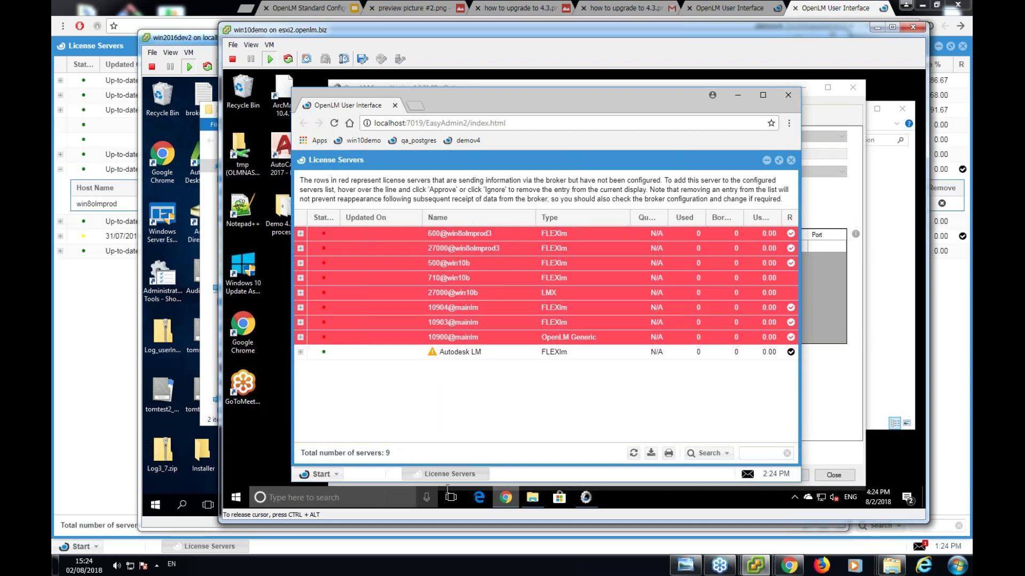
Switch to the OpenLM Server configuration window, move it aside and apply the settings to reload the license server list.
{"action": "left_click", "coordinate": [585, 497]}
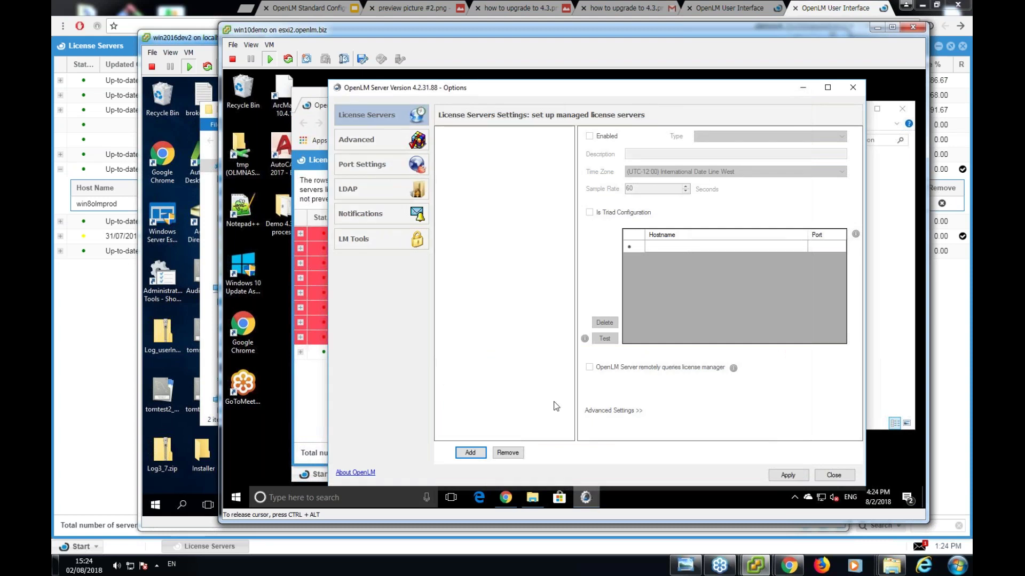
{"action": "left_click_drag", "start_coordinate": [645, 93], "coordinate": [471, 94]}
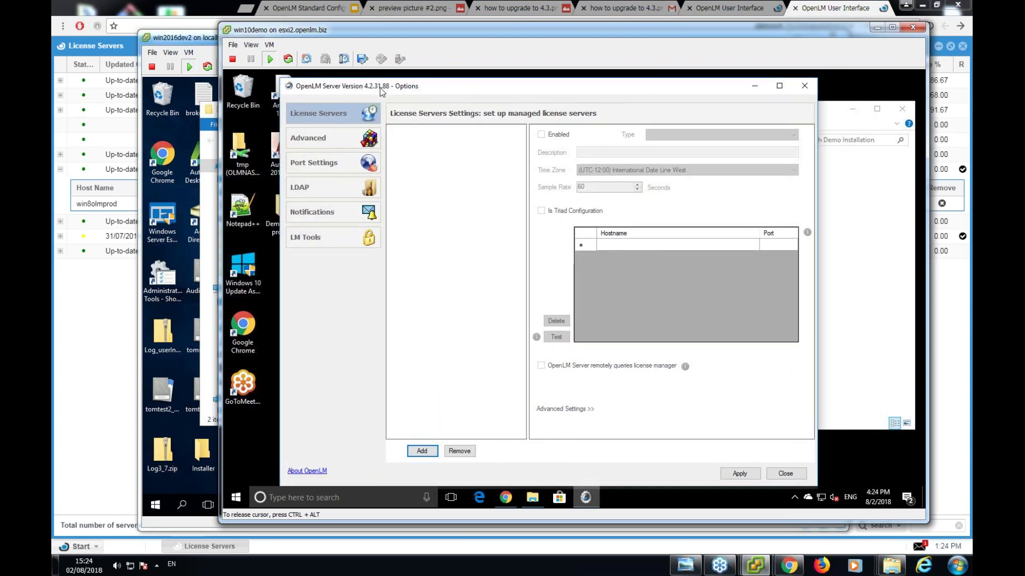
{"action": "left_click", "coordinate": [739, 475]}
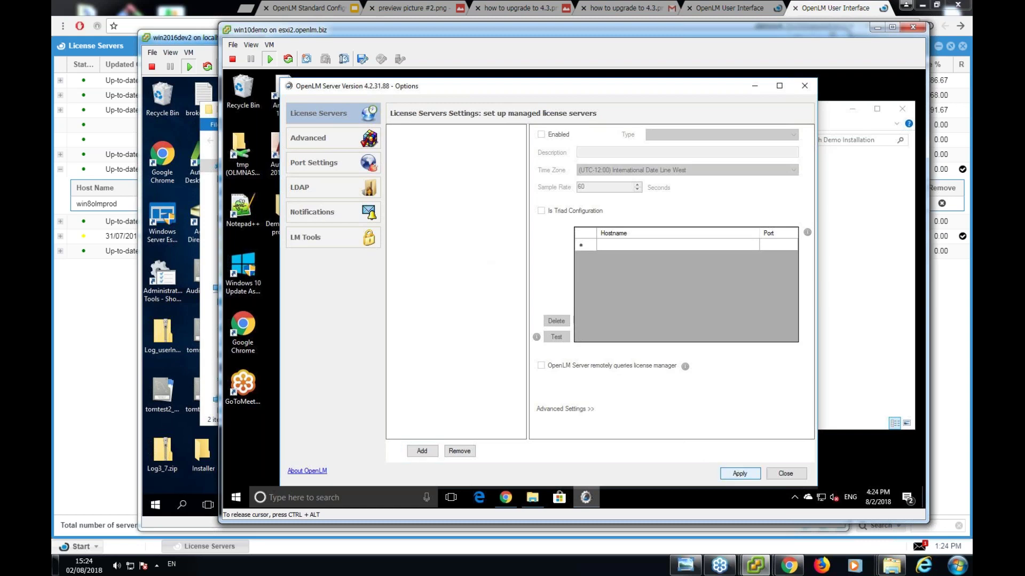
{"action": "left_click", "coordinate": [585, 320]}
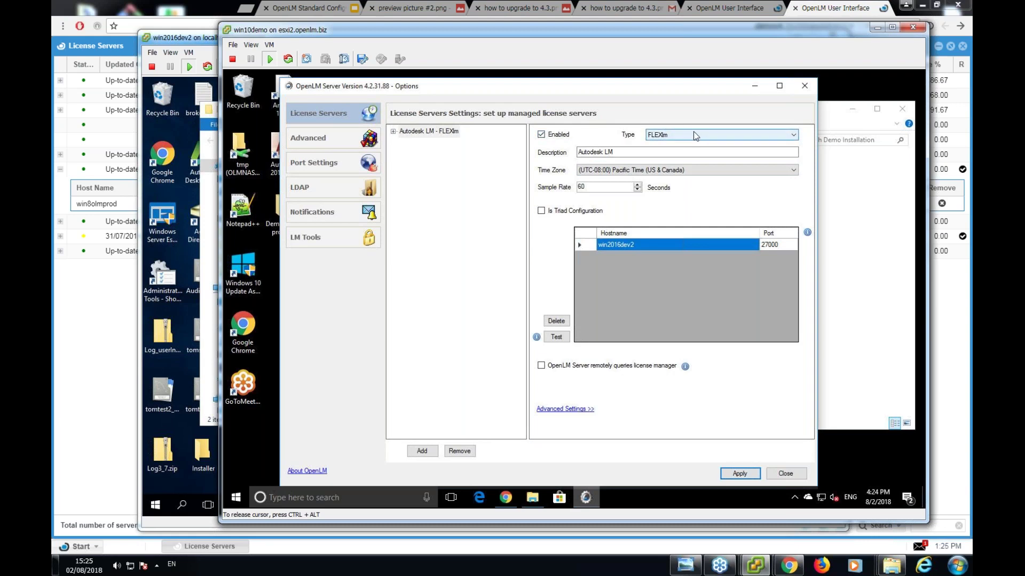
Review the license manager type and description of the Autodesk LM entry.
{"action": "left_click", "coordinate": [793, 136]}
{"action": "left_click", "coordinate": [793, 138]}
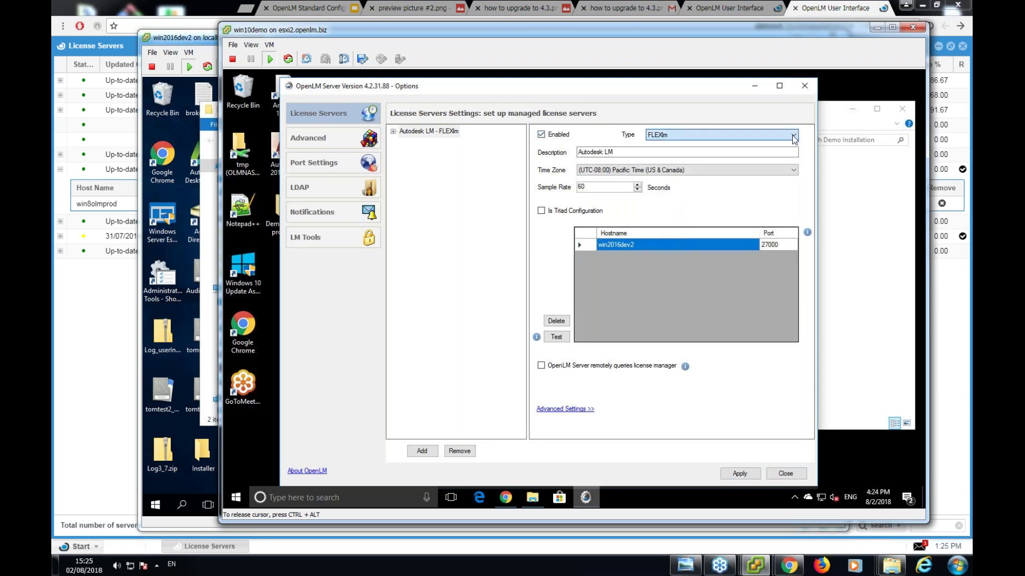
{"action": "left_click", "coordinate": [597, 153]}
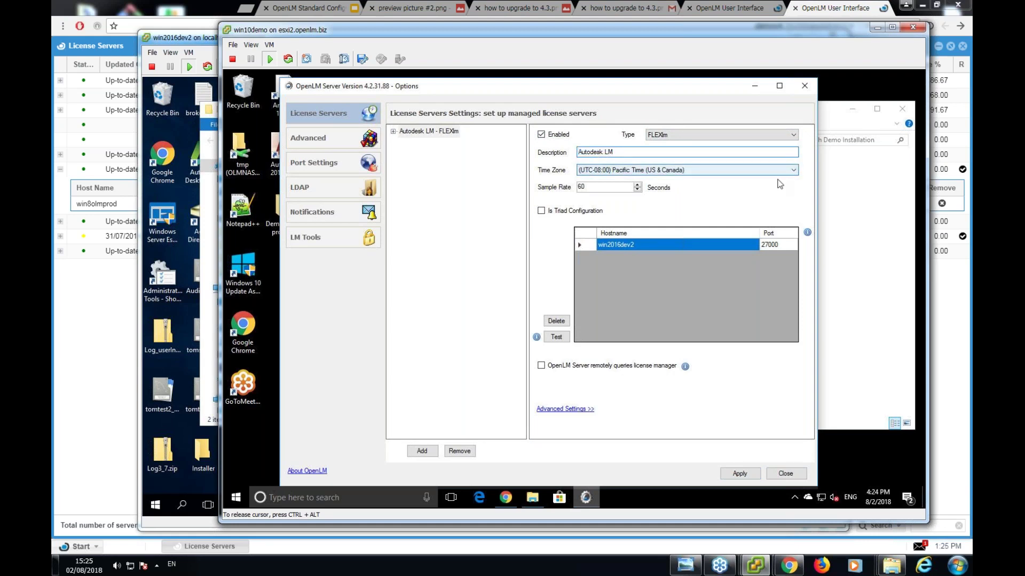
Check the win2016dev2 virtual machine's date and time, and review the Autodesk LM entry's time zone and sample rate on win10demo.
{"action": "mouse_move", "coordinate": [755, 565]}
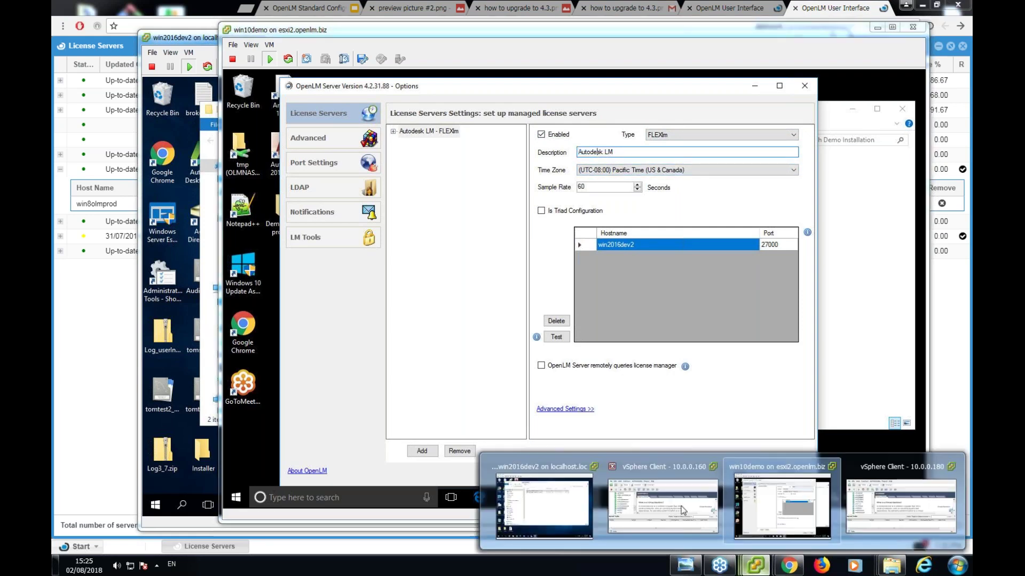
{"action": "left_click", "coordinate": [544, 507]}
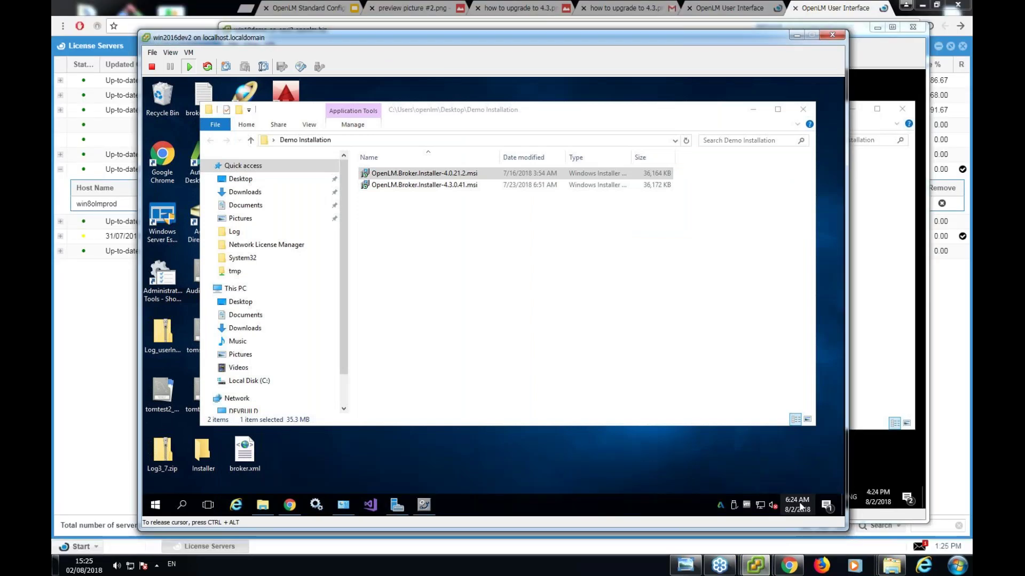
{"action": "left_click", "coordinate": [797, 505]}
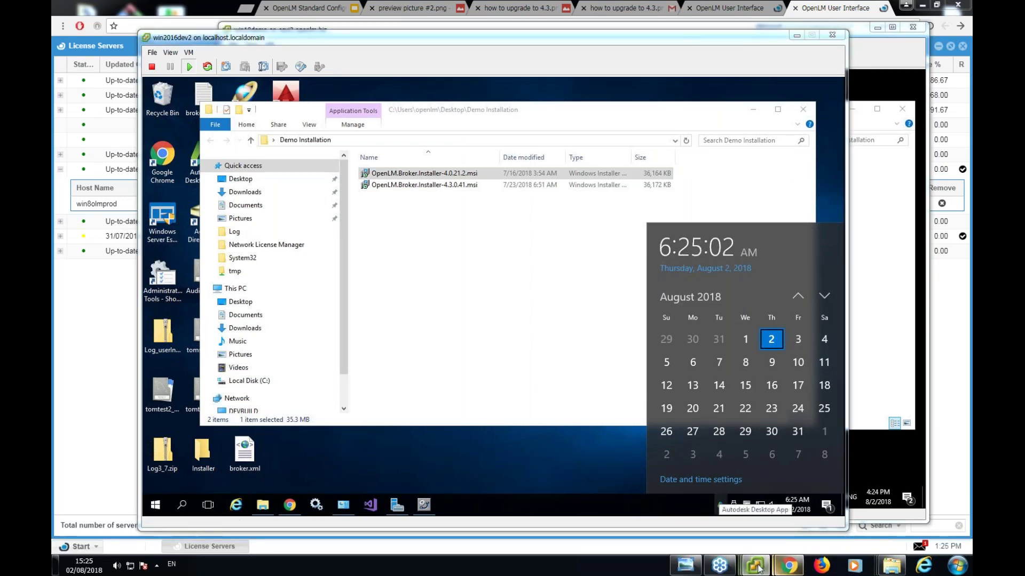
{"action": "mouse_move", "coordinate": [762, 571]}
{"action": "left_click", "coordinate": [801, 513]}
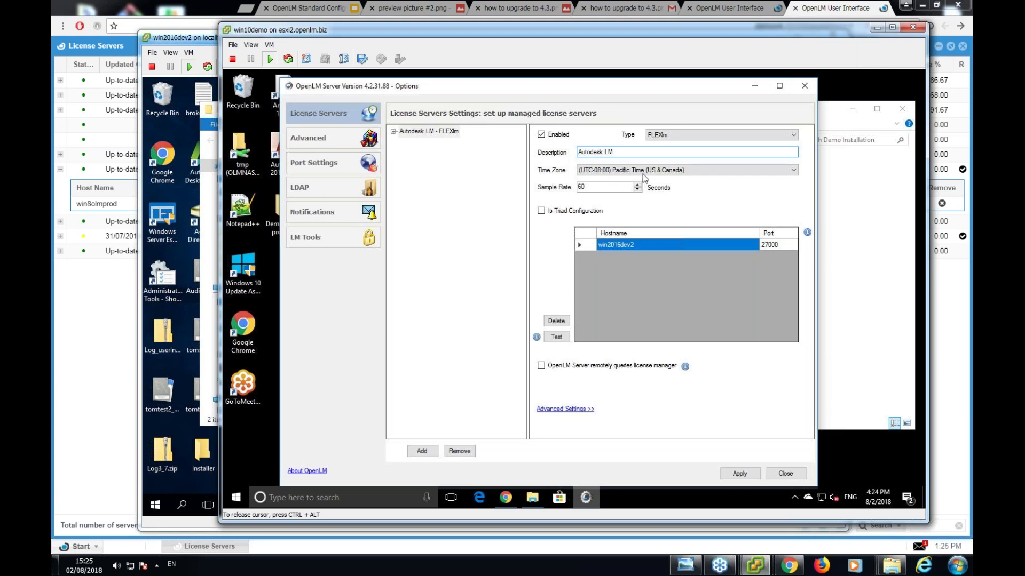
{"action": "double_click", "coordinate": [581, 186]}
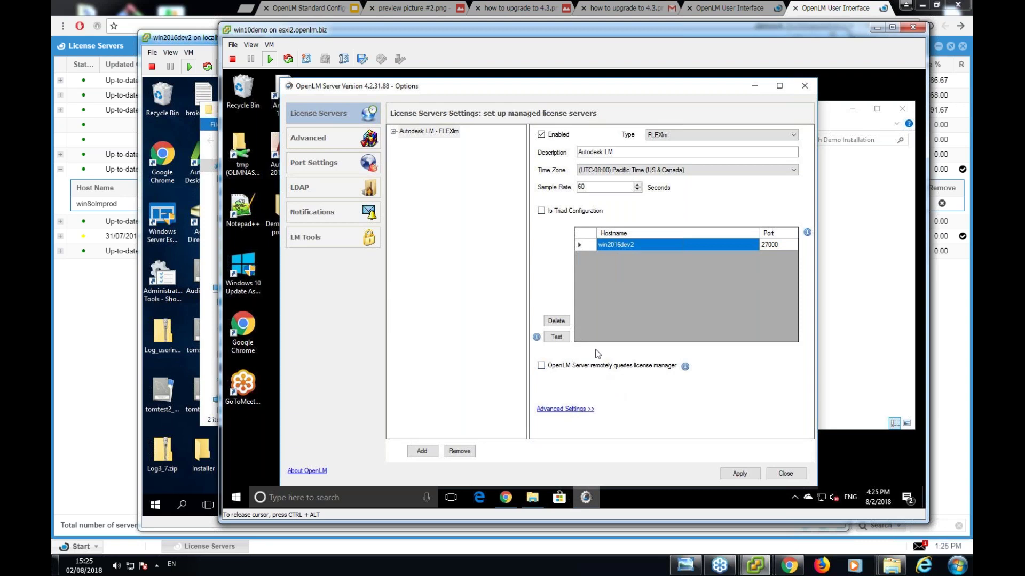
Show the entry's advanced settings, test the connection to win2016dev2 on port 27000 and examine the feature usage in the license output.
{"action": "left_click", "coordinate": [571, 409]}
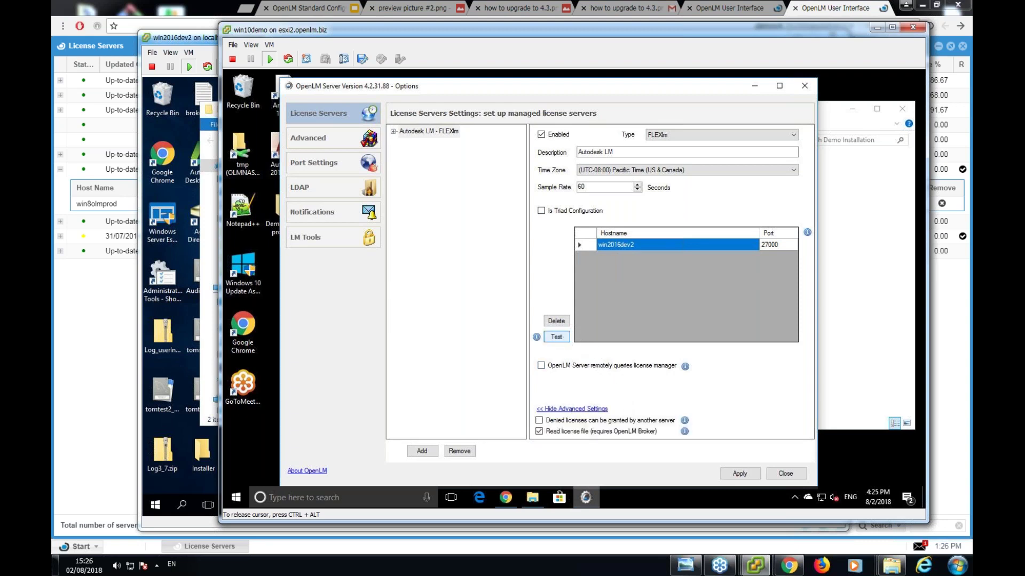
{"action": "left_click", "coordinate": [556, 337]}
{"action": "scroll", "coordinate": [678, 343], "scroll_direction": "down", "scroll_amount": 2}
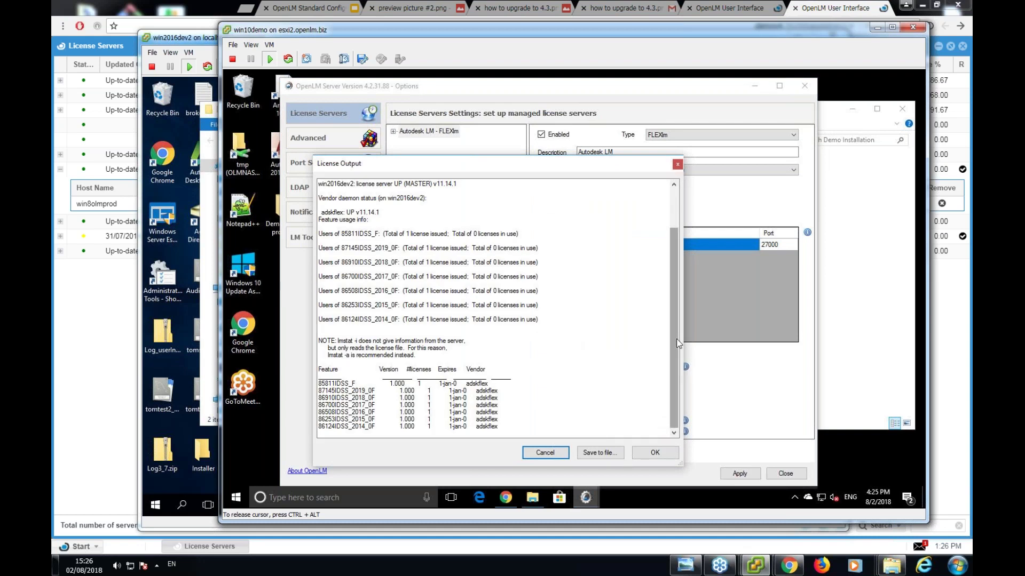
{"action": "scroll", "coordinate": [676, 343], "scroll_direction": "up", "scroll_amount": 5}
{"action": "scroll", "coordinate": [668, 339], "scroll_direction": "down", "scroll_amount": 5}
{"action": "left_click", "coordinate": [466, 325]}
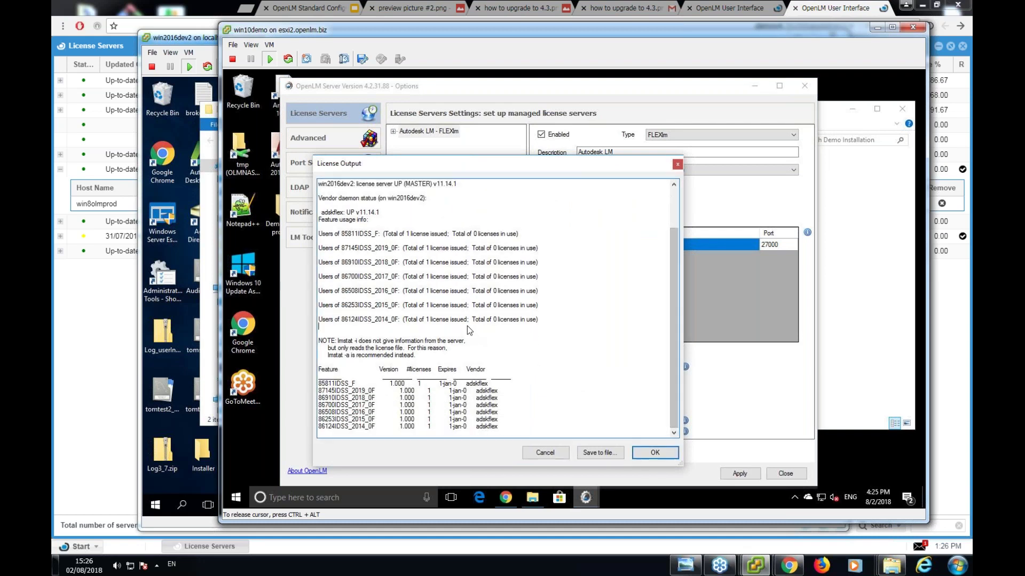
{"action": "left_click_drag", "start_coordinate": [536, 216], "coordinate": [460, 291]}
{"action": "left_click_drag", "start_coordinate": [508, 382], "coordinate": [535, 435]}
{"action": "left_click", "coordinate": [547, 354]}
{"action": "left_click_drag", "start_coordinate": [552, 325], "coordinate": [303, 228]}
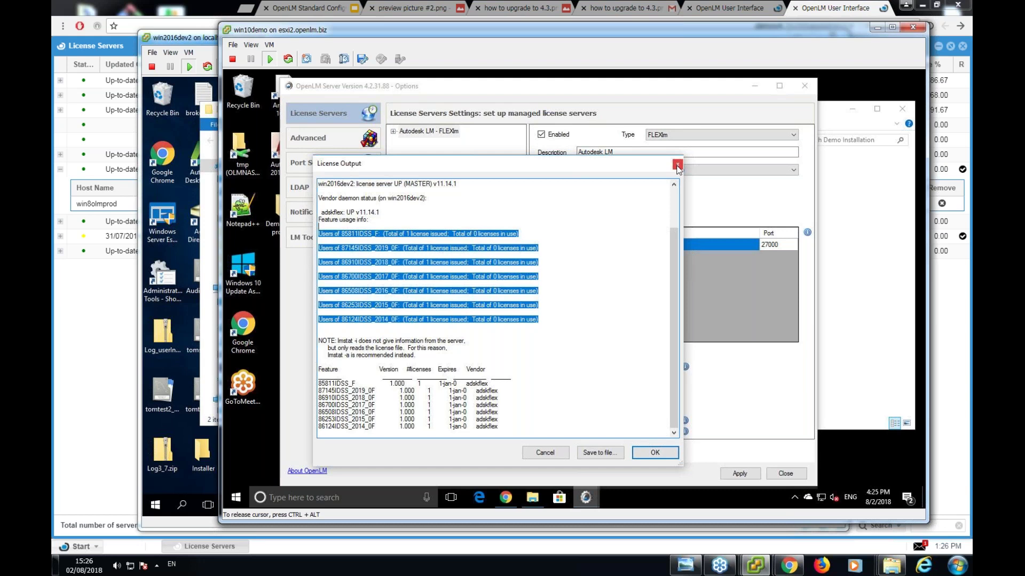
{"action": "left_click", "coordinate": [668, 450]}
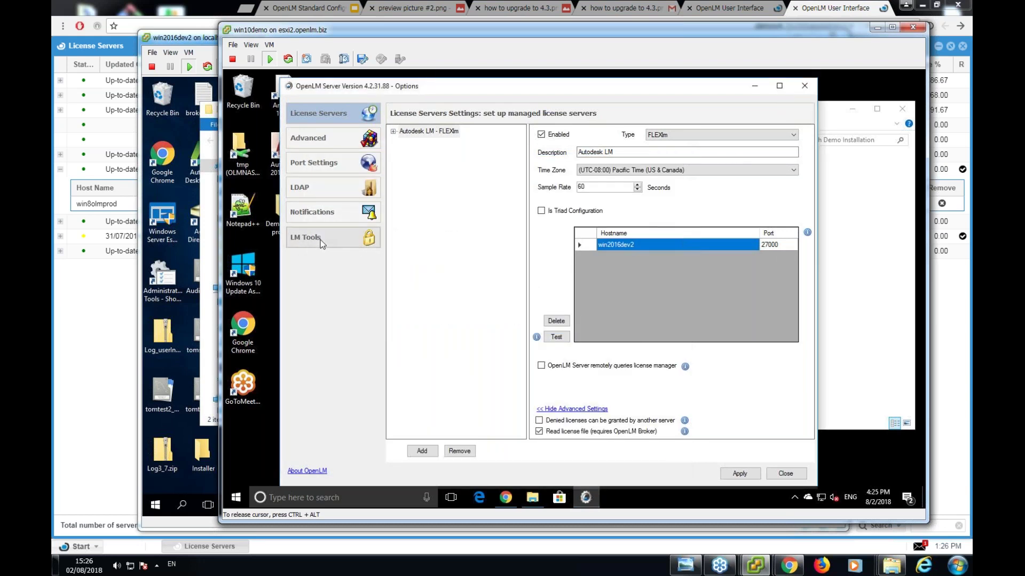
Examine the FLEXlm executable file path to lmutil.exe in the LM Tools settings.
{"action": "left_click", "coordinate": [320, 239]}
{"action": "left_click", "coordinate": [631, 153]}
{"action": "left_click_drag", "start_coordinate": [637, 152], "coordinate": [612, 152]}
{"action": "left_click", "coordinate": [615, 152]}
{"action": "double_click", "coordinate": [615, 152]}
{"action": "left_click", "coordinate": [613, 153]}
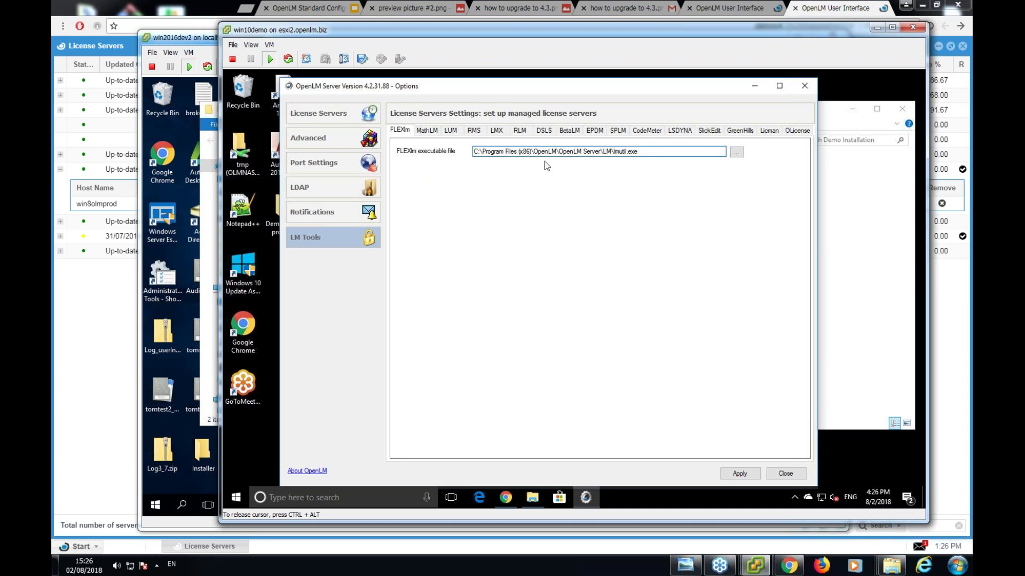
{"action": "double_click", "coordinate": [648, 151]}
Return to the License Servers settings, rerun the win2016dev2 connection test and close the license output after reading it.
{"action": "left_click", "coordinate": [337, 115]}
{"action": "left_click", "coordinate": [554, 336]}
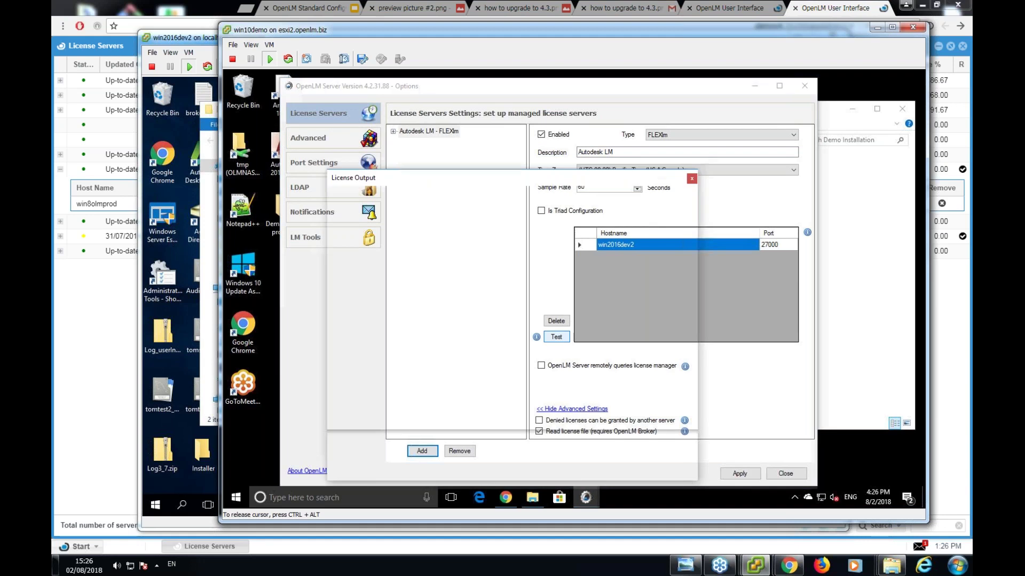
{"action": "key", "text": "Escape"}
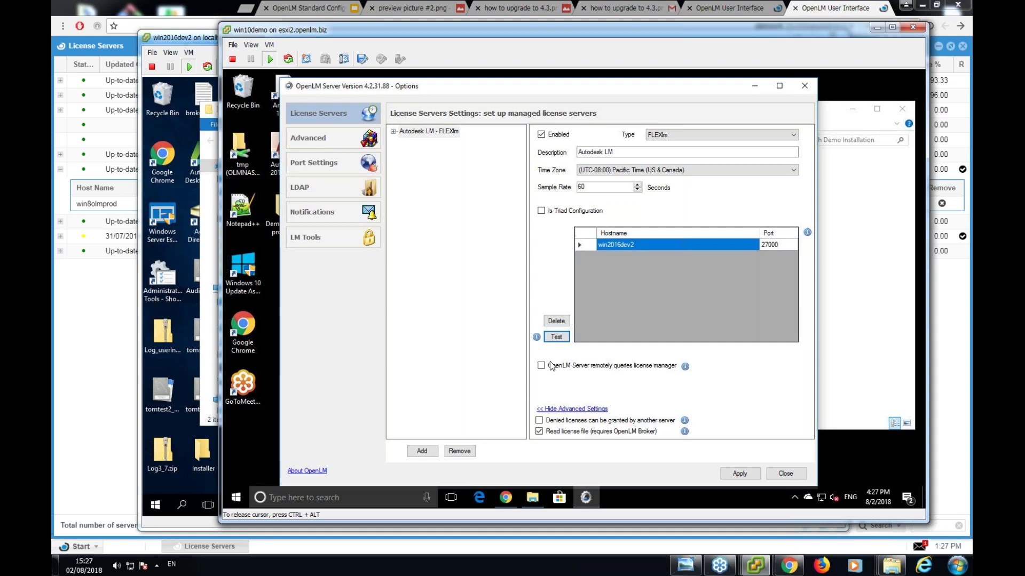
{"action": "left_click", "coordinate": [555, 336]}
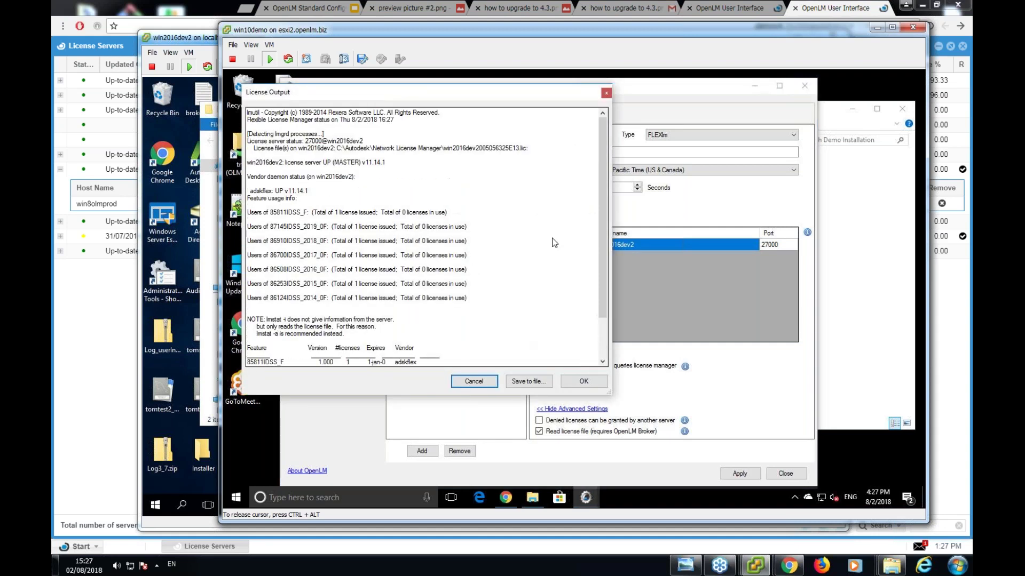
{"action": "left_click", "coordinate": [480, 382]}
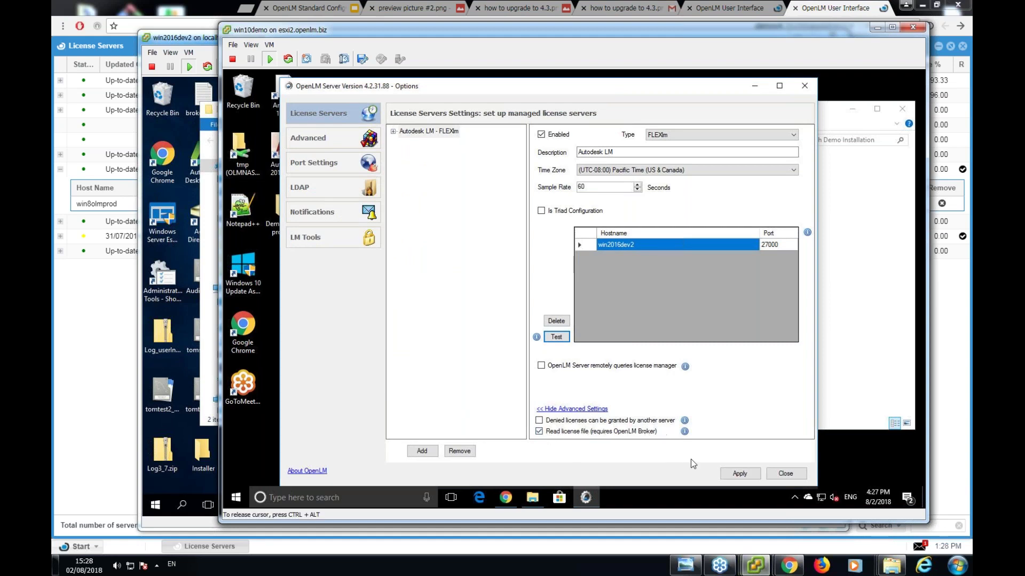
On the win2016dev2 virtual machine, open the OpenLM Broker Configuration Tool and examine the log file definition under port 27000.
{"action": "mouse_move", "coordinate": [760, 570]}
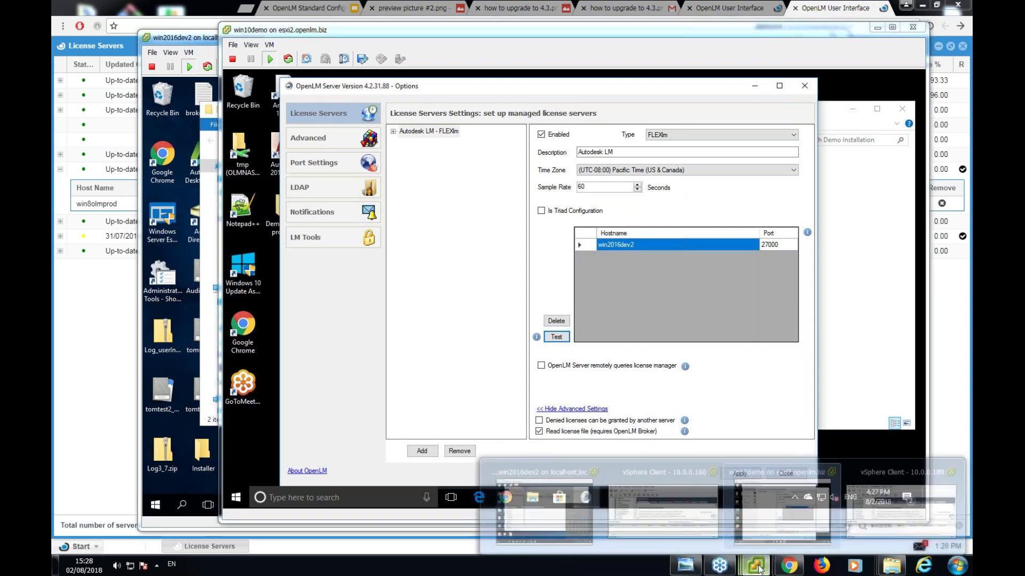
{"action": "left_click", "coordinate": [554, 500]}
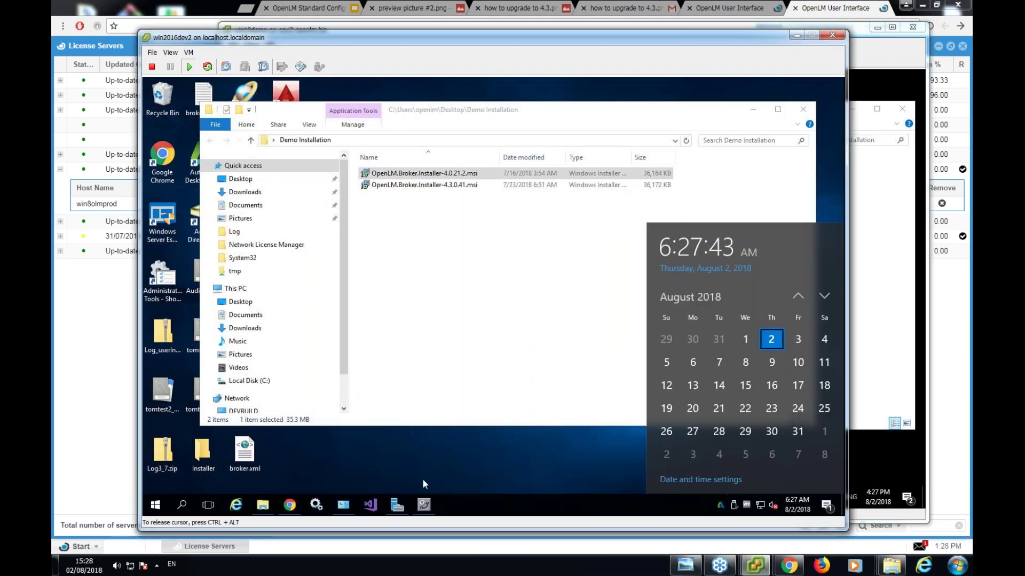
{"action": "left_click", "coordinate": [180, 510]}
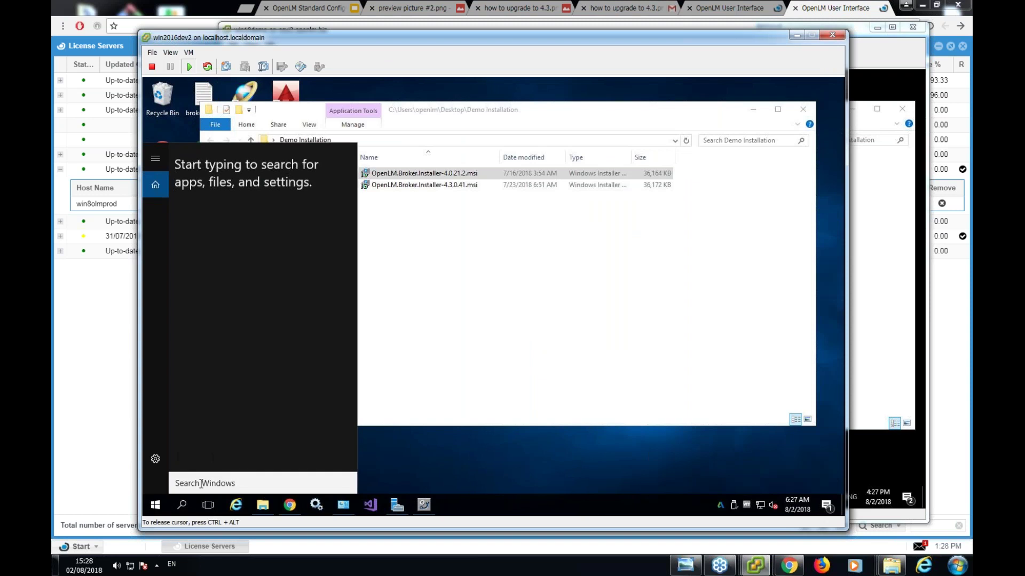
{"action": "type", "text": "brok"}
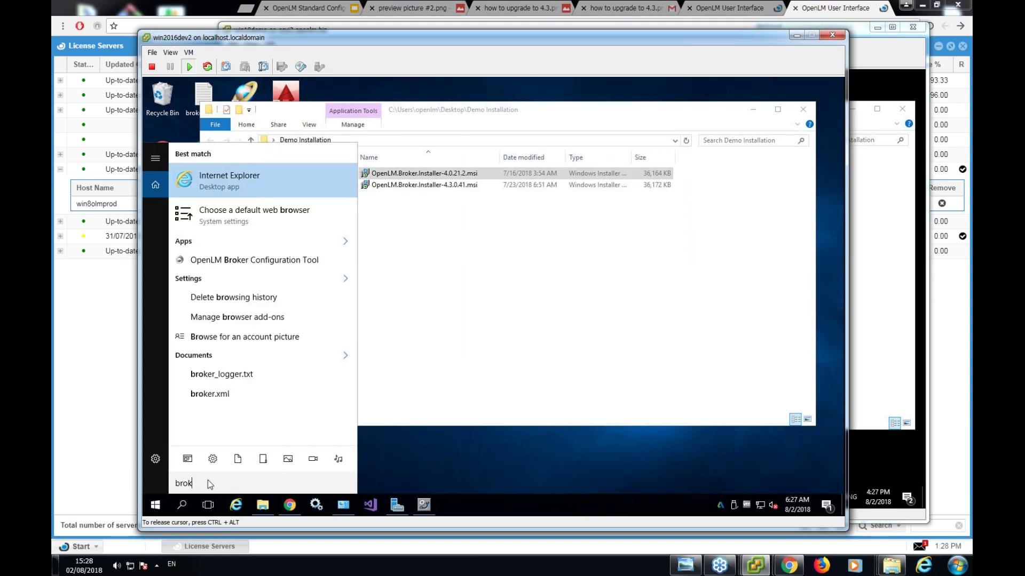
{"action": "key", "text": "Escape"}
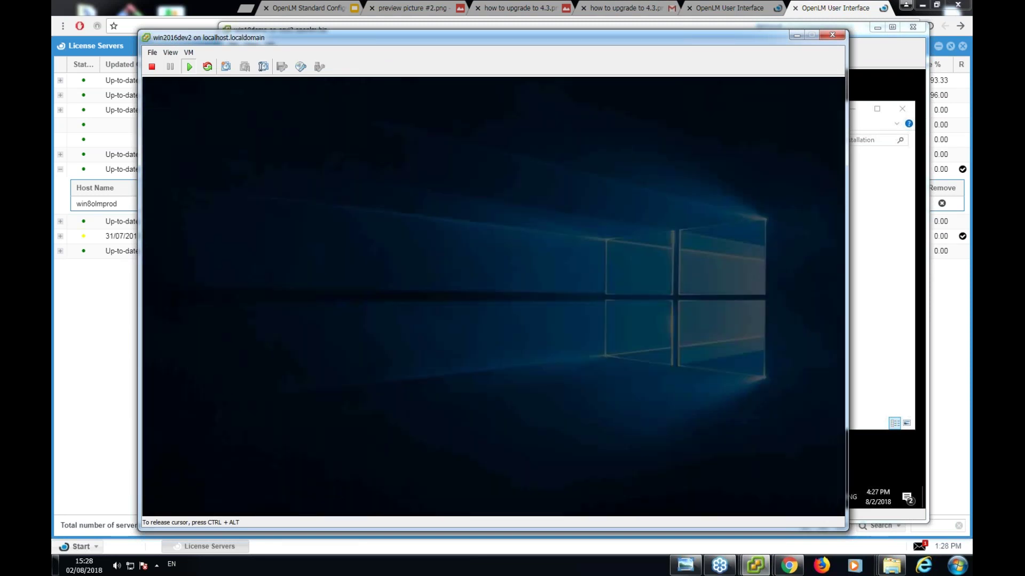
{"action": "key", "text": "Escape"}
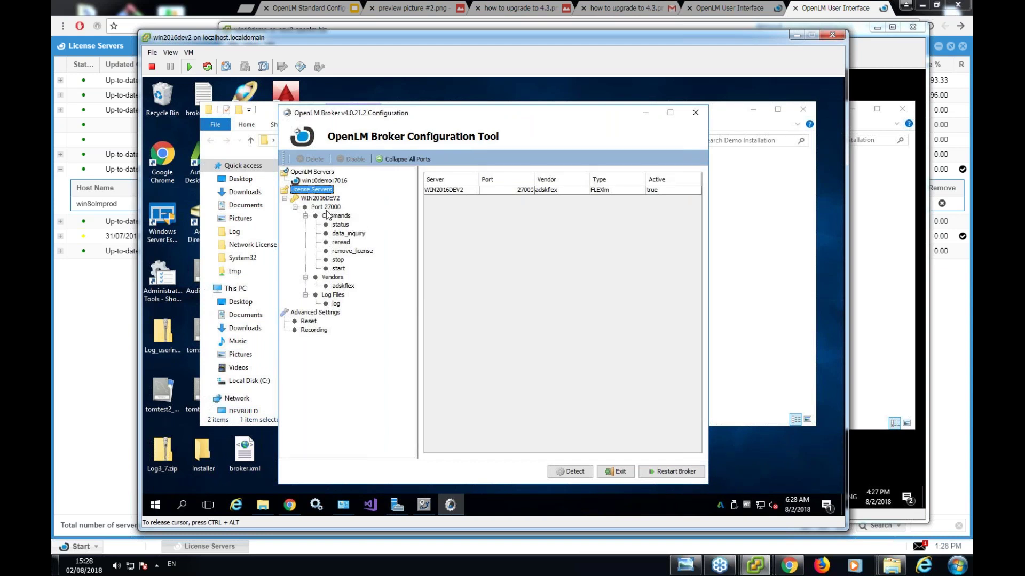
{"action": "left_click", "coordinate": [449, 114]}
{"action": "left_click_drag", "start_coordinate": [449, 114], "coordinate": [466, 107]}
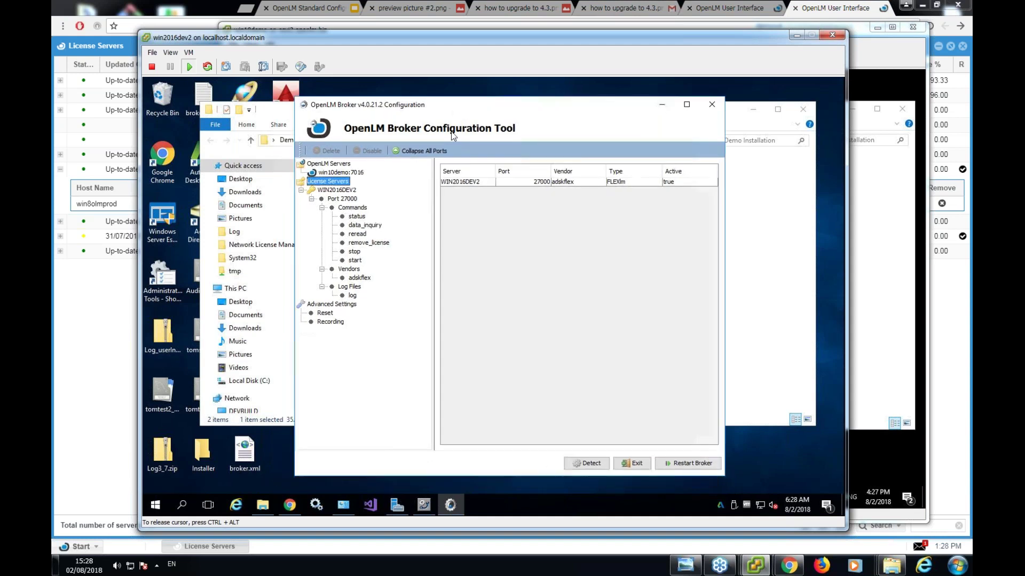
{"action": "left_click", "coordinate": [351, 287]}
{"action": "left_click", "coordinate": [352, 296]}
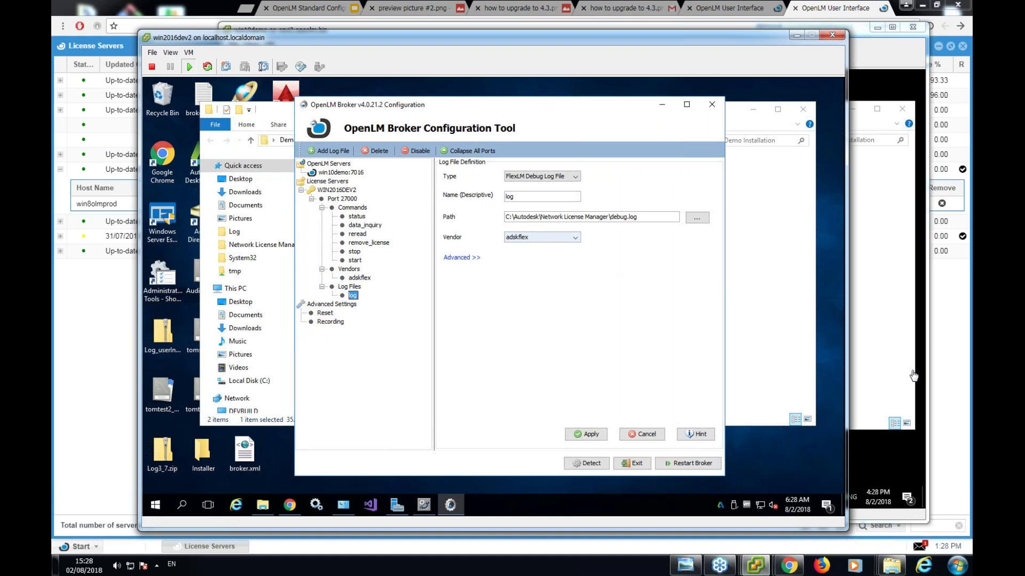
Return to the broker configuration on win2016dev2, show port 27000's advanced settings and examine the license file path.
{"action": "left_click", "coordinate": [876, 389]}
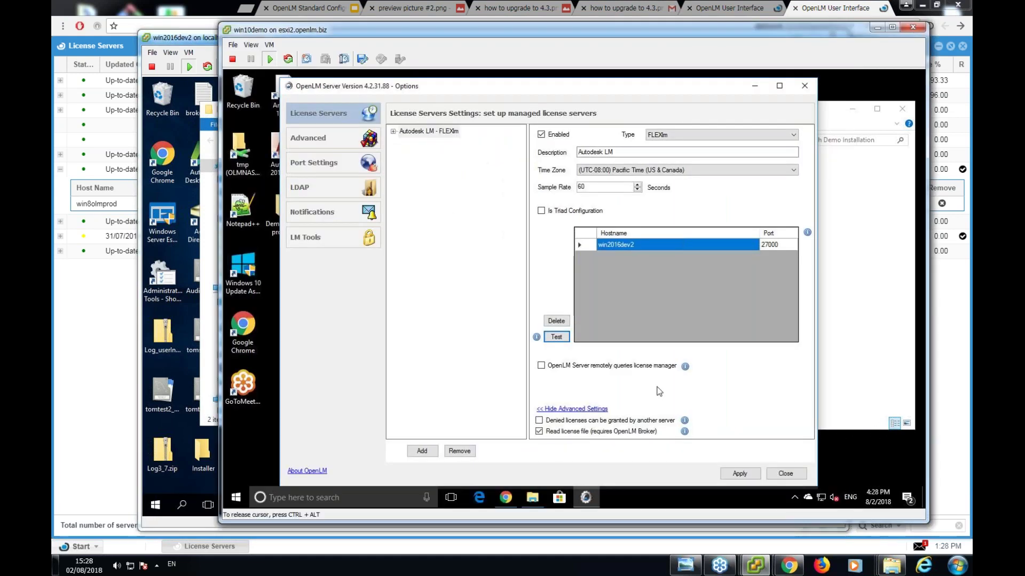
{"action": "mouse_move", "coordinate": [756, 568]}
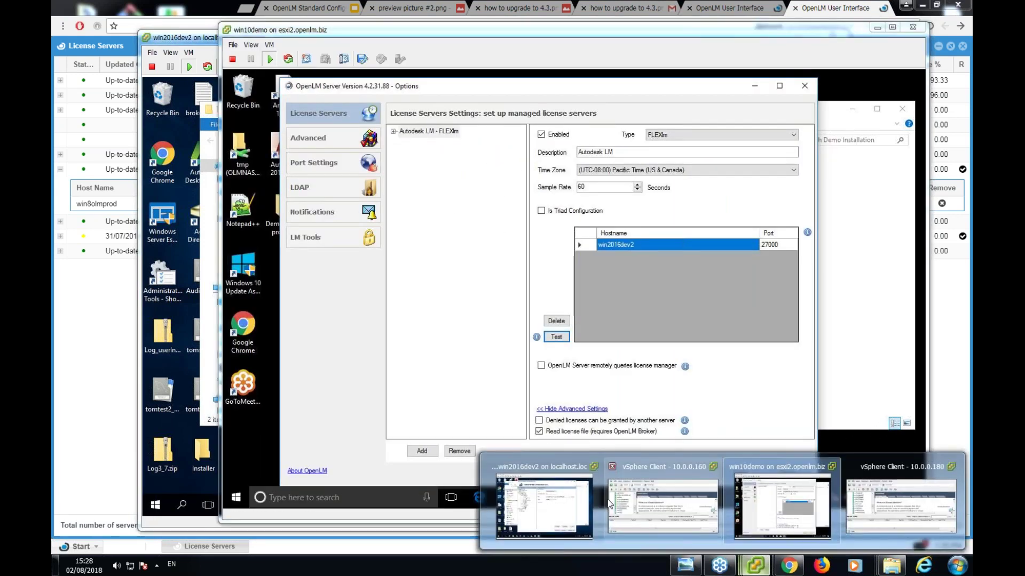
{"action": "left_click", "coordinate": [663, 486]}
{"action": "left_click", "coordinate": [344, 199]}
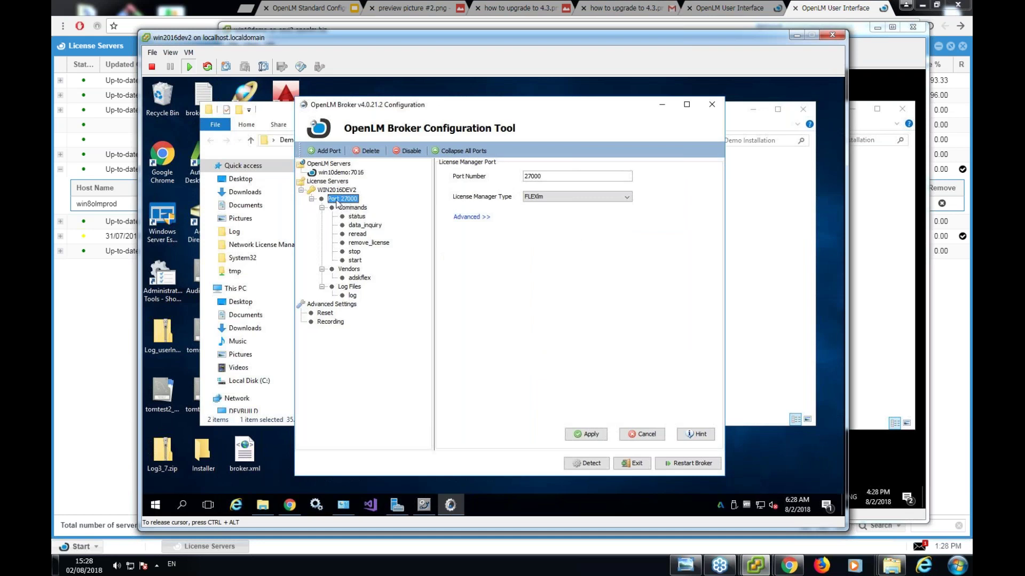
{"action": "left_click", "coordinate": [469, 217]}
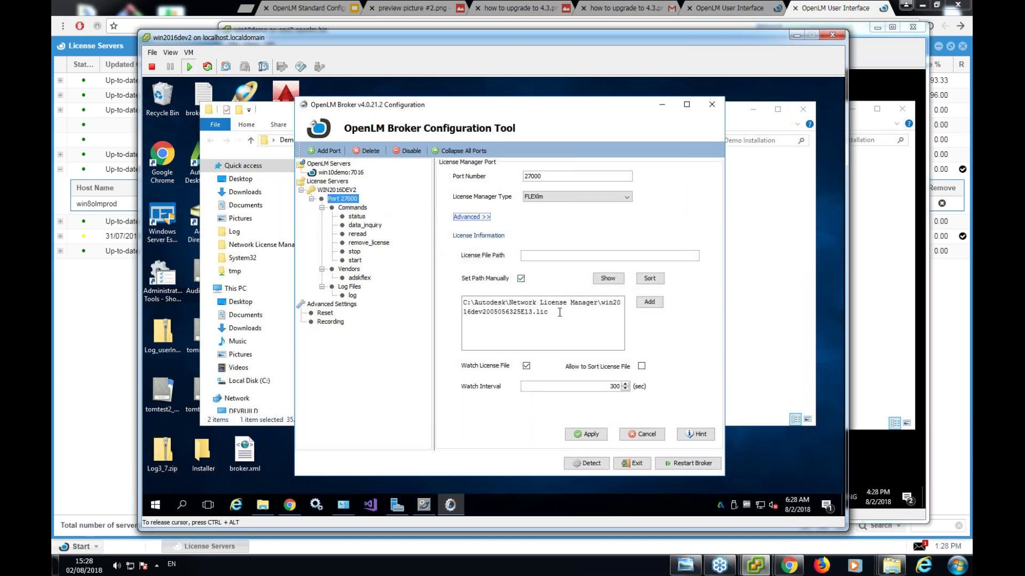
{"action": "left_click_drag", "start_coordinate": [549, 311], "coordinate": [464, 315]}
{"action": "left_click", "coordinate": [578, 314]}
Show the license file's contents, examine the server, vendor and INCREMENT lines, and close the file view.
{"action": "left_click", "coordinate": [609, 278]}
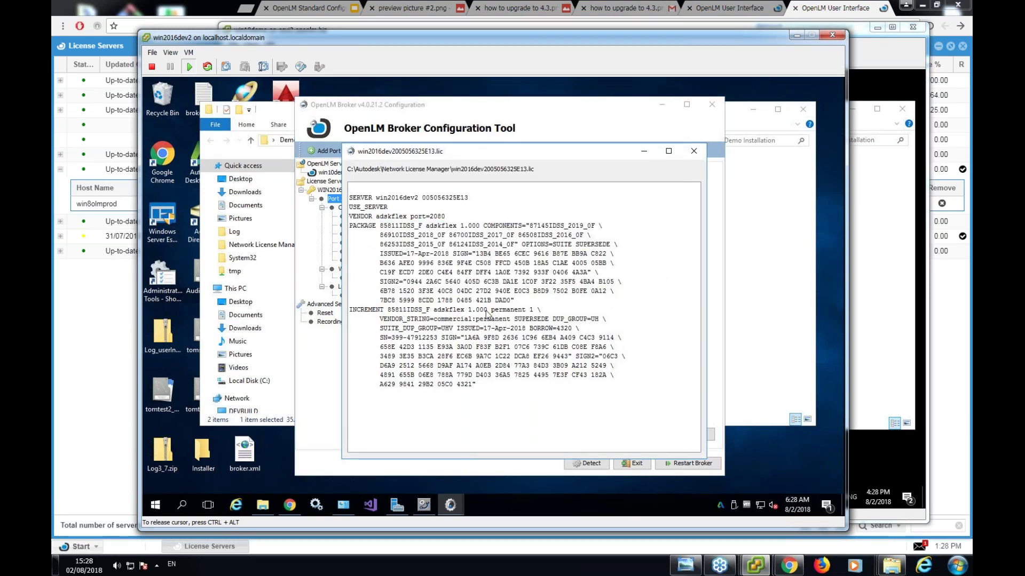
{"action": "double_click", "coordinate": [532, 310]}
{"action": "double_click", "coordinate": [451, 310]}
{"action": "double_click", "coordinate": [409, 309]}
{"action": "left_click", "coordinate": [403, 223]}
{"action": "left_click_drag", "start_coordinate": [345, 200], "coordinate": [409, 229]}
{"action": "left_click", "coordinate": [494, 210]}
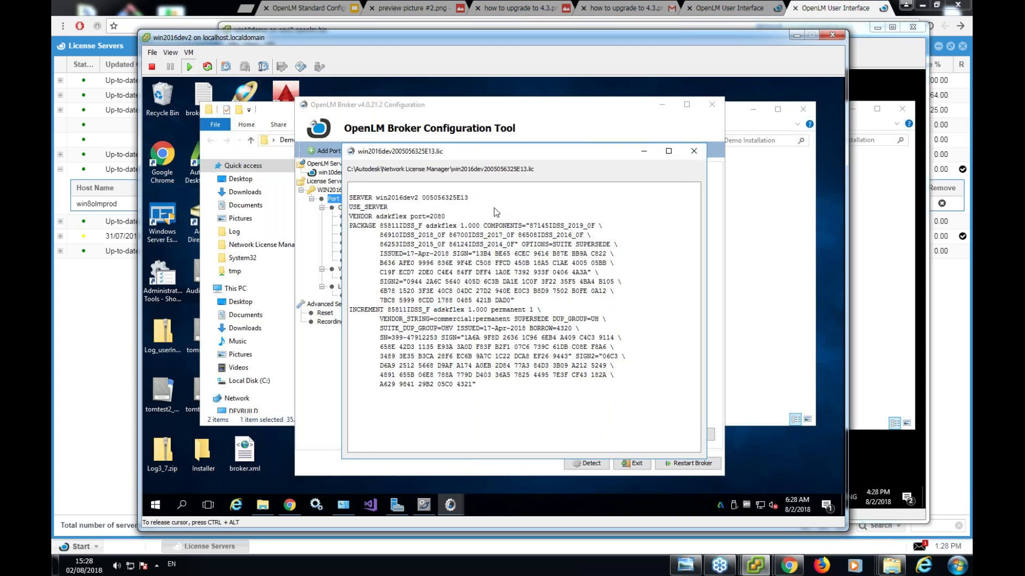
{"action": "left_click", "coordinate": [693, 151]}
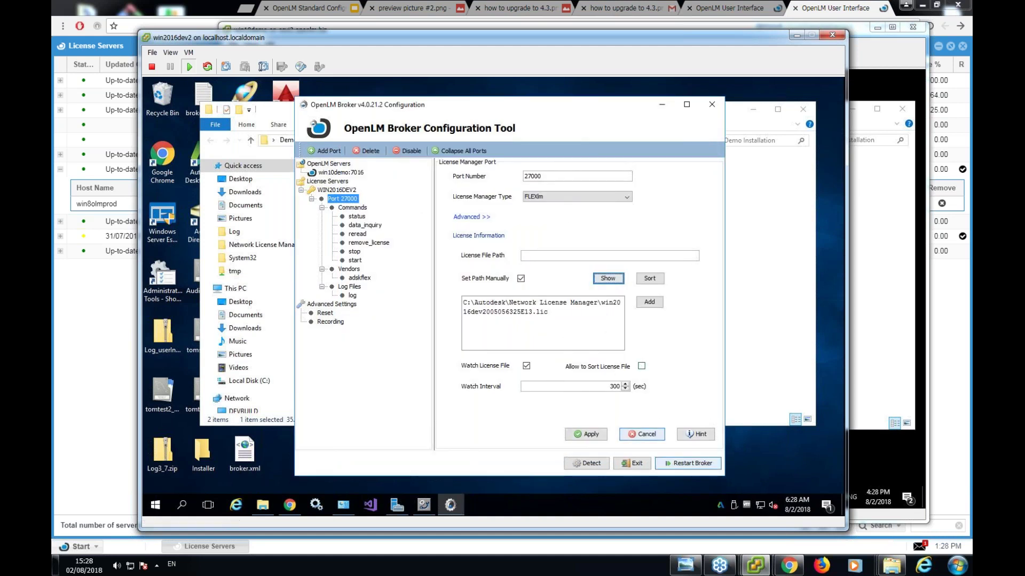
Compare the Autodesk LM entry's advanced settings on win10demo with the license file path in the broker's port 27000 settings.
{"action": "mouse_move", "coordinate": [755, 565]}
{"action": "left_click", "coordinate": [773, 533]}
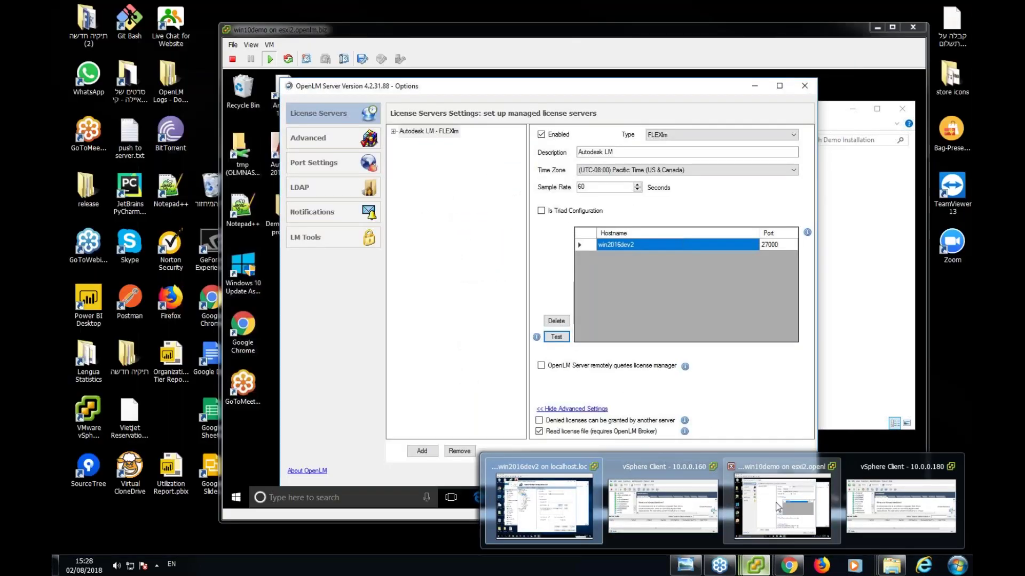
{"action": "left_click_drag", "start_coordinate": [469, 86], "coordinate": [471, 86]}
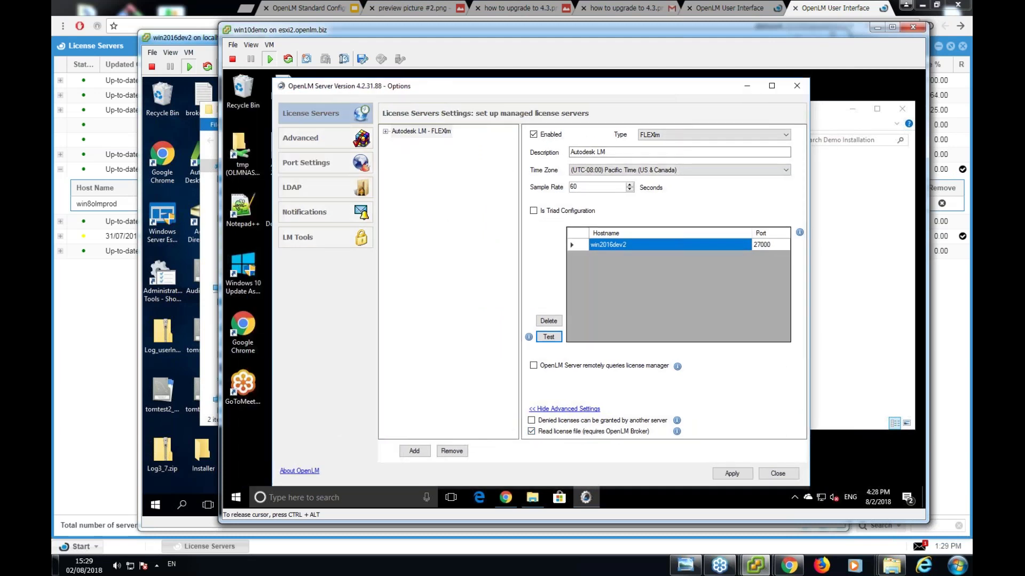
{"action": "left_click", "coordinate": [191, 40]}
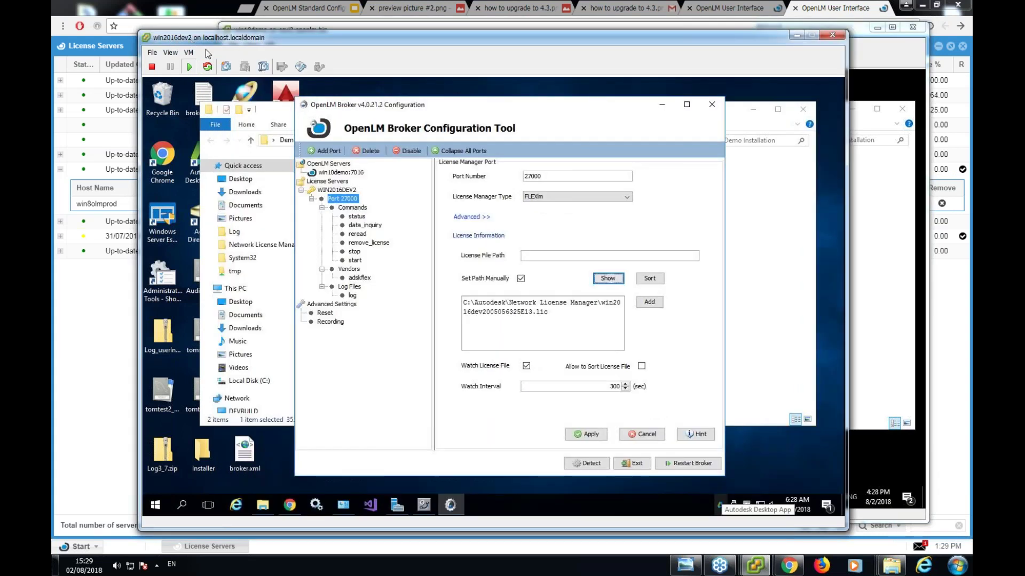
{"action": "left_click_drag", "start_coordinate": [571, 312], "coordinate": [463, 302]}
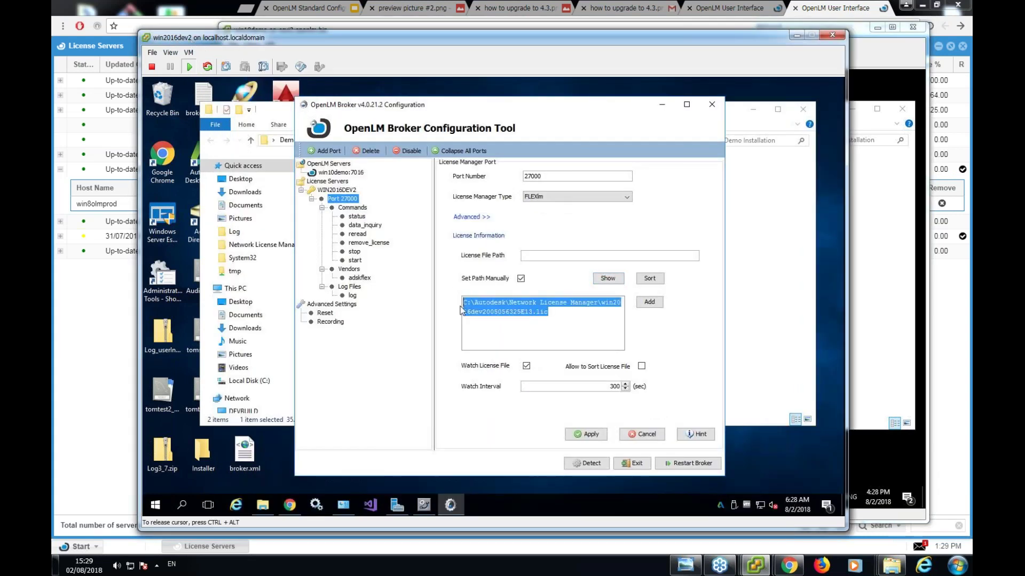
{"action": "left_click", "coordinate": [904, 63]}
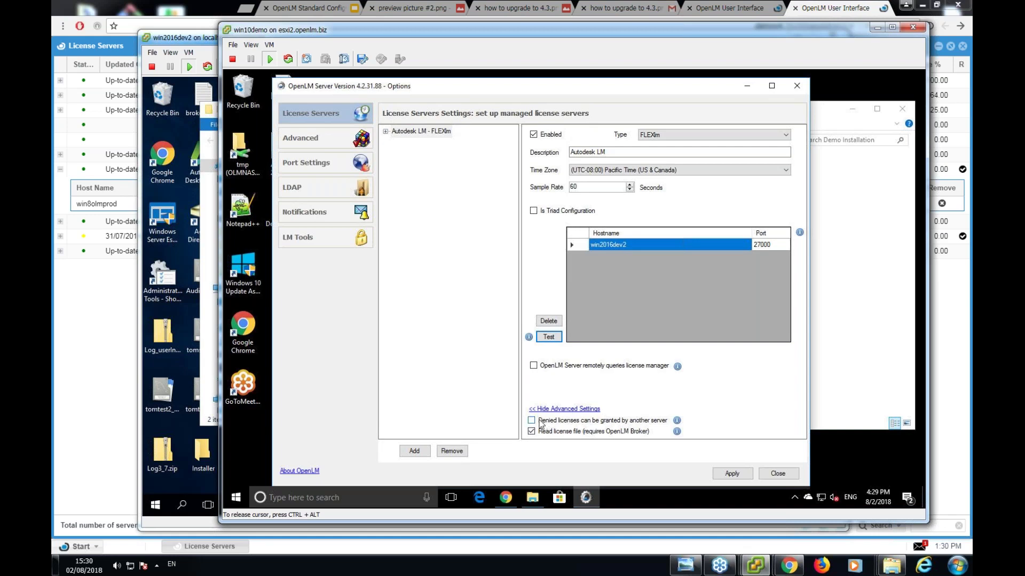
{"action": "left_click", "coordinate": [385, 132]}
{"action": "left_click", "coordinate": [385, 132]}
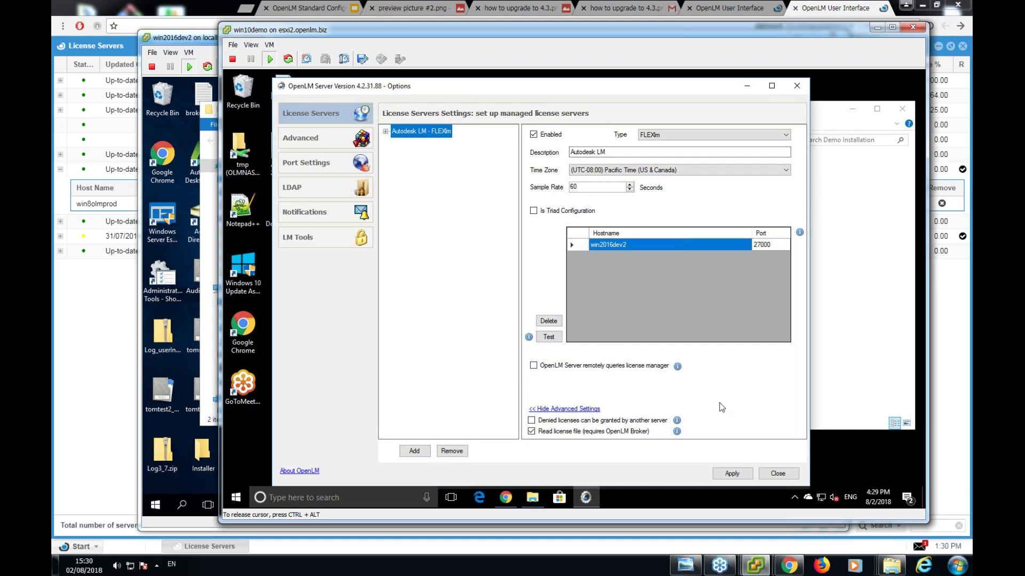
Bring up EasyAdmin2 on win10demo, refresh the License Servers list and maximize the browser window.
{"action": "left_click", "coordinate": [864, 386]}
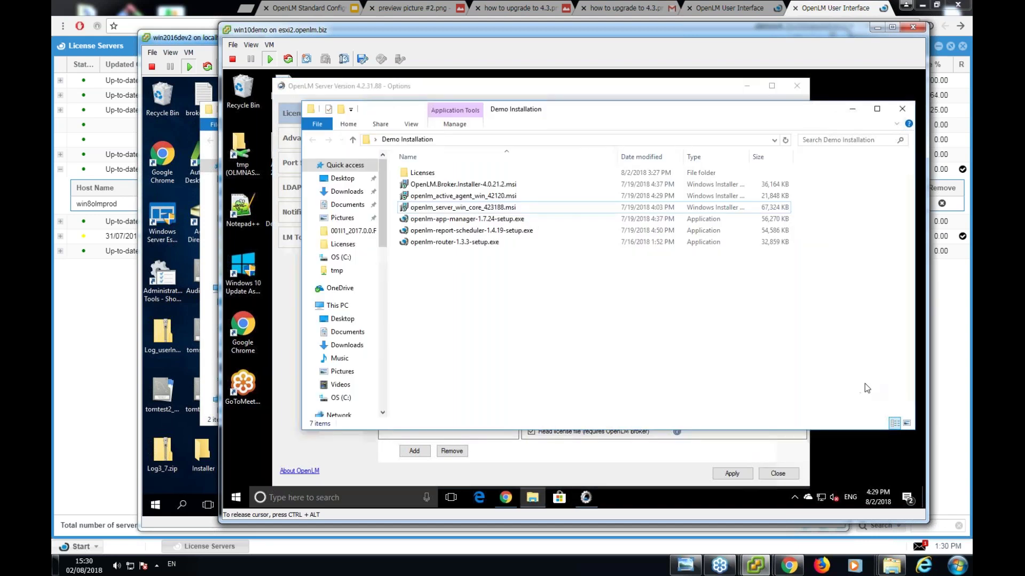
{"action": "left_click", "coordinate": [505, 497]}
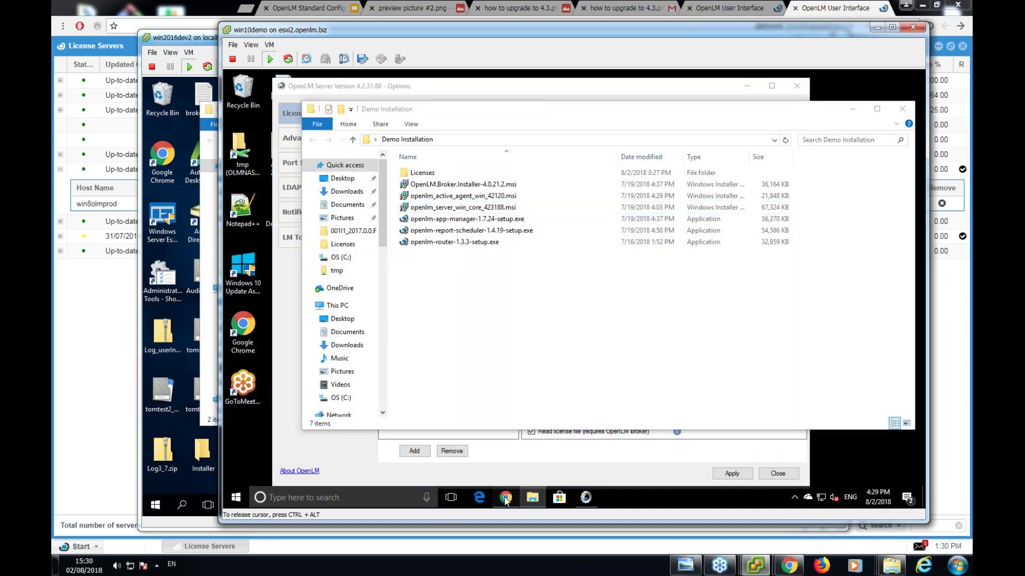
{"action": "left_click", "coordinate": [632, 452]}
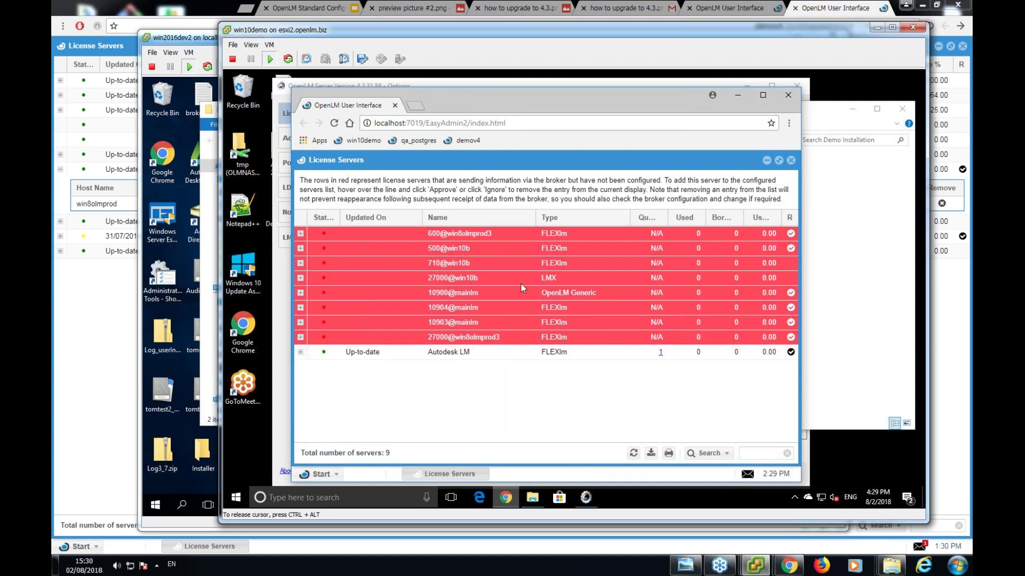
{"action": "key", "text": "super+Up"}
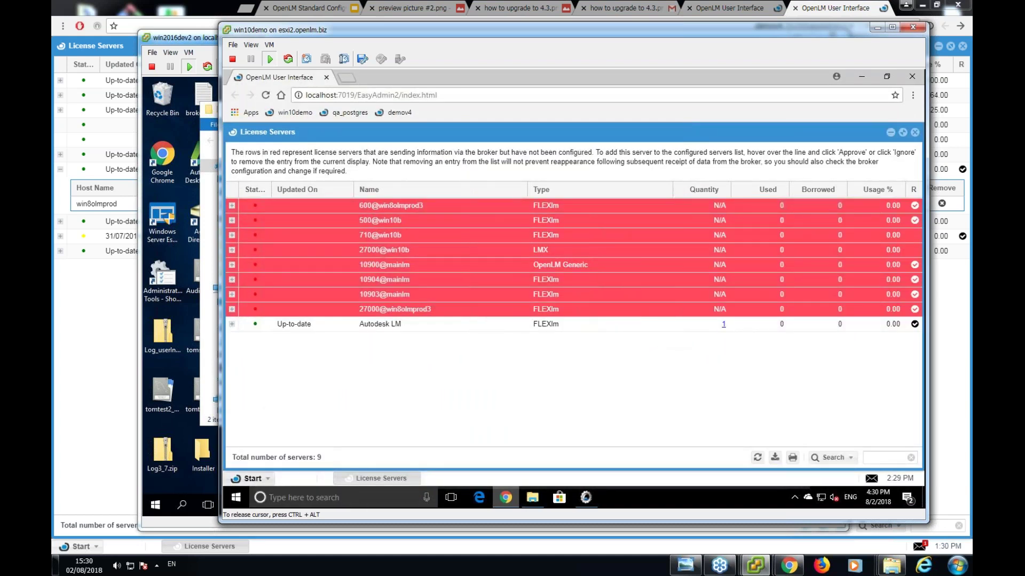
Expand the Autodesk LM row and examine the start, stop and re-read controls for win2016dev2.
{"action": "left_click", "coordinate": [318, 96]}
{"action": "key", "text": "End"}
{"action": "left_click", "coordinate": [325, 96]}
{"action": "left_click", "coordinate": [325, 96]}
{"action": "left_click", "coordinate": [232, 325]}
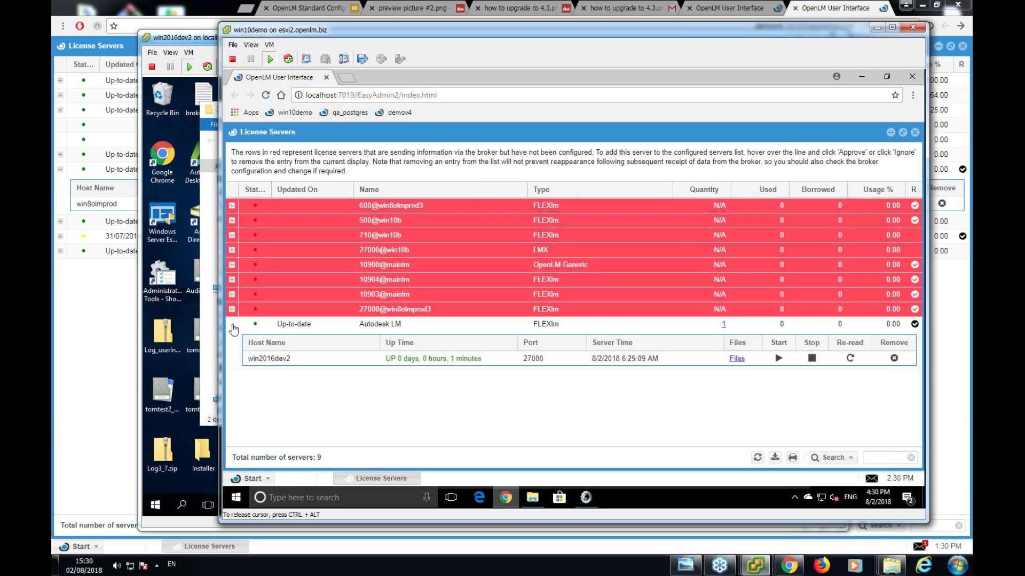
{"action": "left_click", "coordinate": [771, 359]}
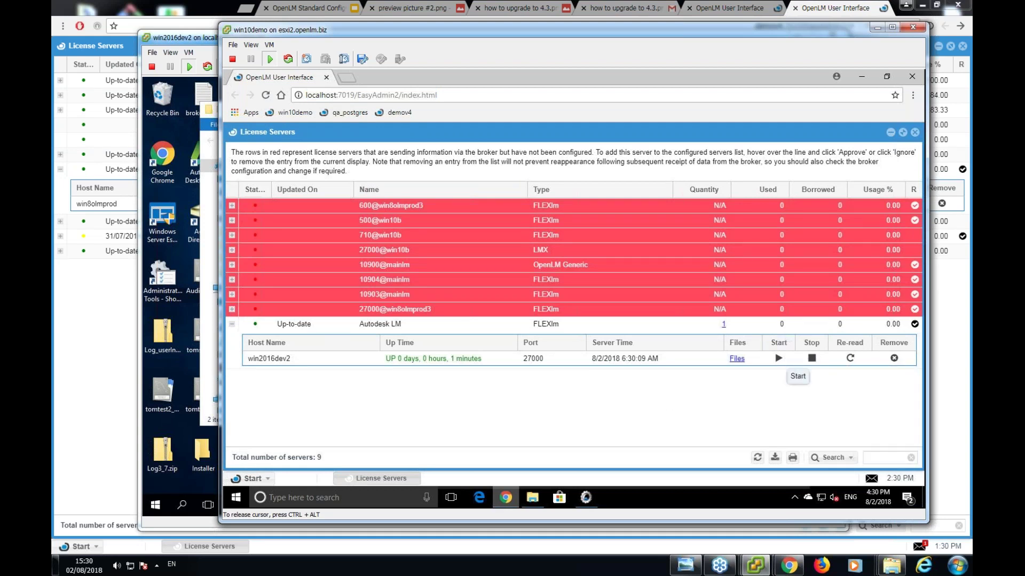
Examine the start, stop and reread command definitions in the broker configuration on win2016dev2, and minimize that virtual machine's window.
{"action": "mouse_move", "coordinate": [756, 565]}
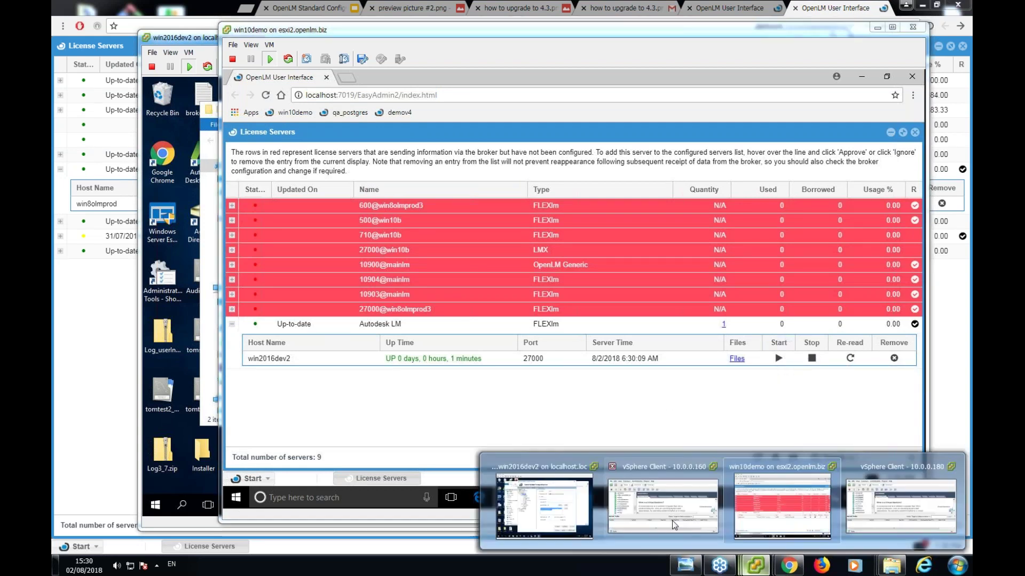
{"action": "left_click", "coordinate": [561, 518]}
{"action": "left_click", "coordinate": [355, 259]}
{"action": "left_click", "coordinate": [354, 251]}
{"action": "left_click", "coordinate": [357, 234]}
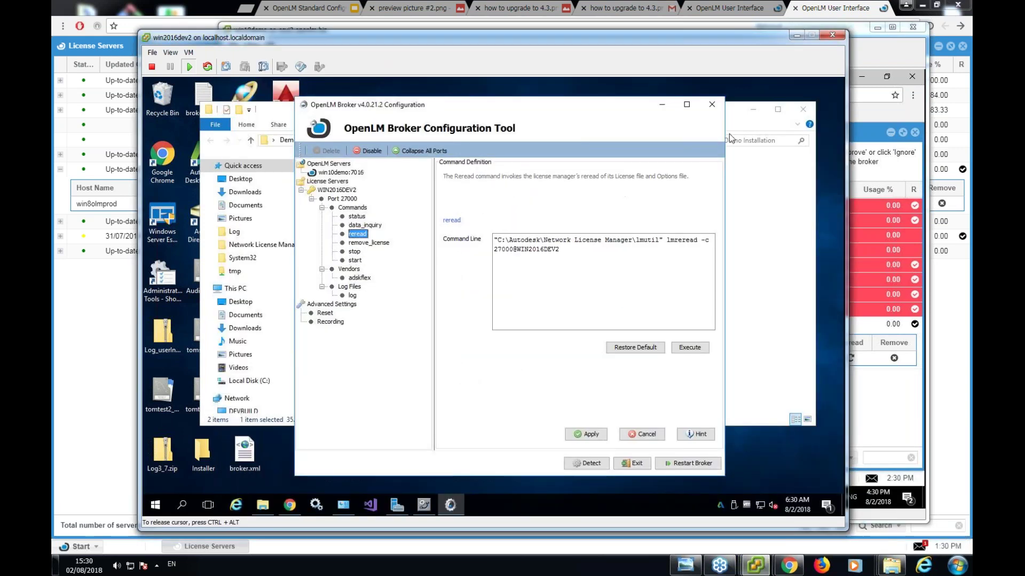
{"action": "left_click", "coordinate": [794, 36]}
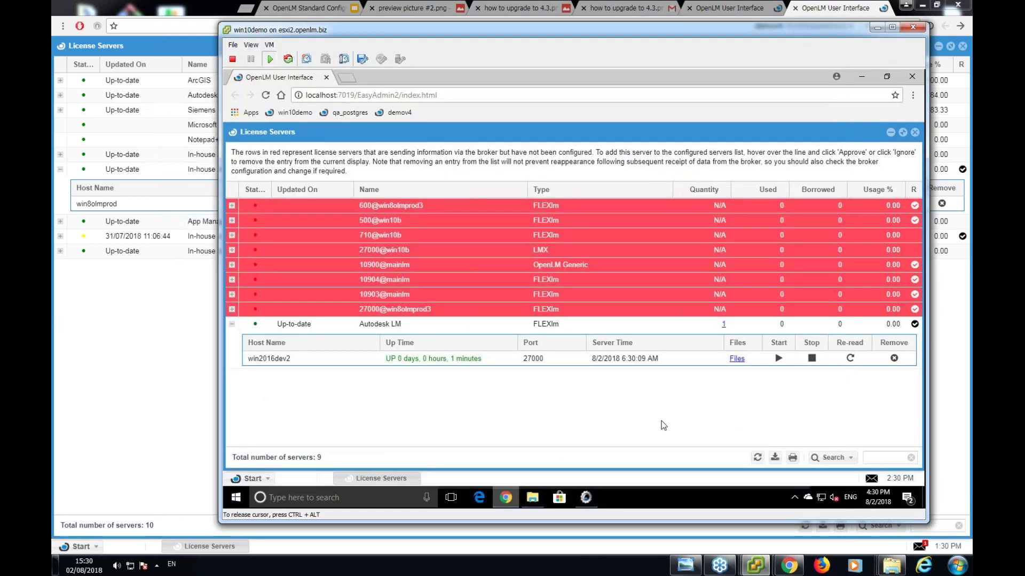
Launch AutoCAD 2017 on the win10demo desktop, and return to the License Servers list in EasyAdmin2.
{"action": "left_click", "coordinate": [923, 499]}
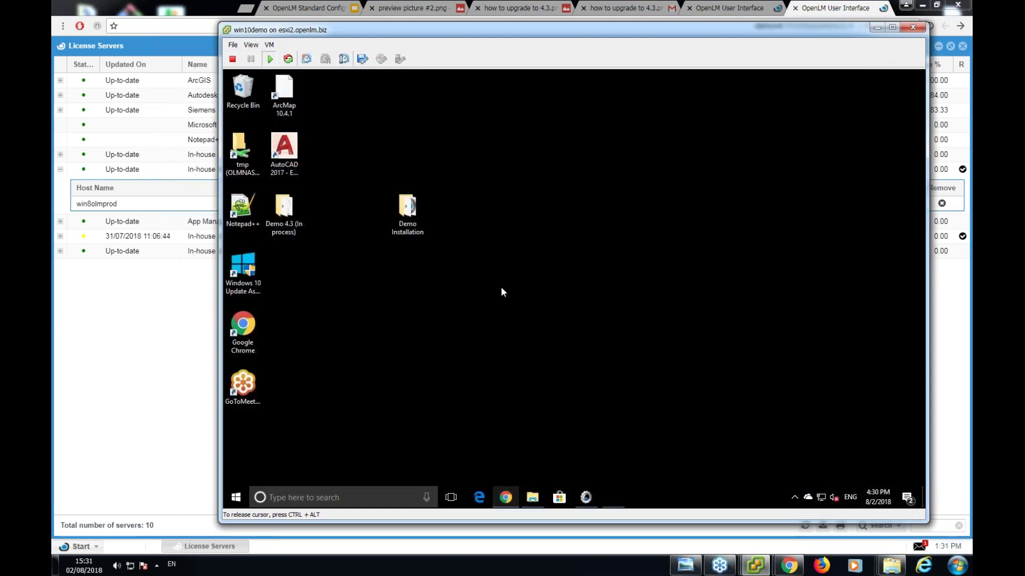
{"action": "left_click", "coordinate": [586, 499]}
{"action": "left_click", "coordinate": [506, 498]}
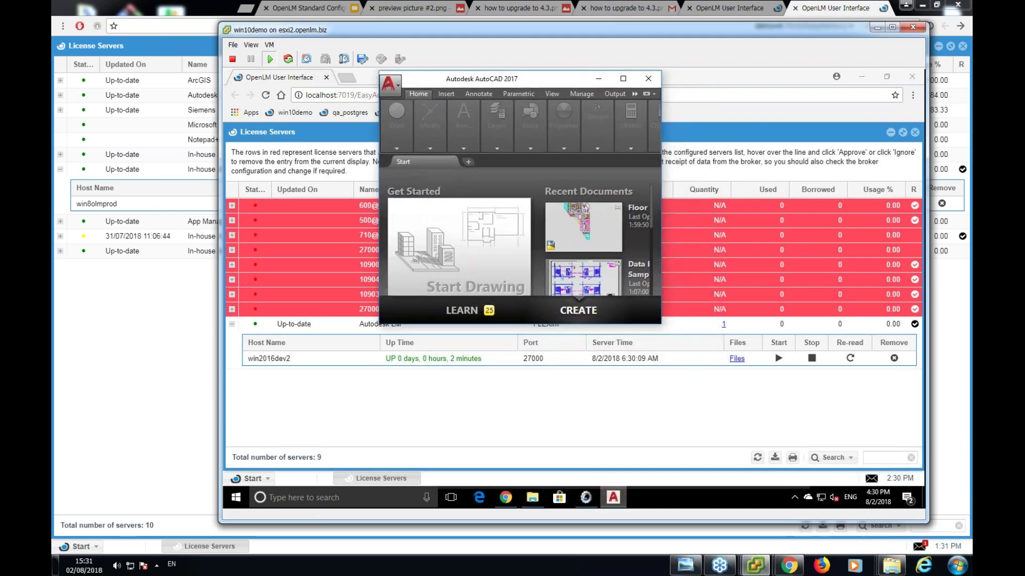
{"action": "left_click", "coordinate": [865, 85]}
{"action": "left_click", "coordinate": [749, 80]}
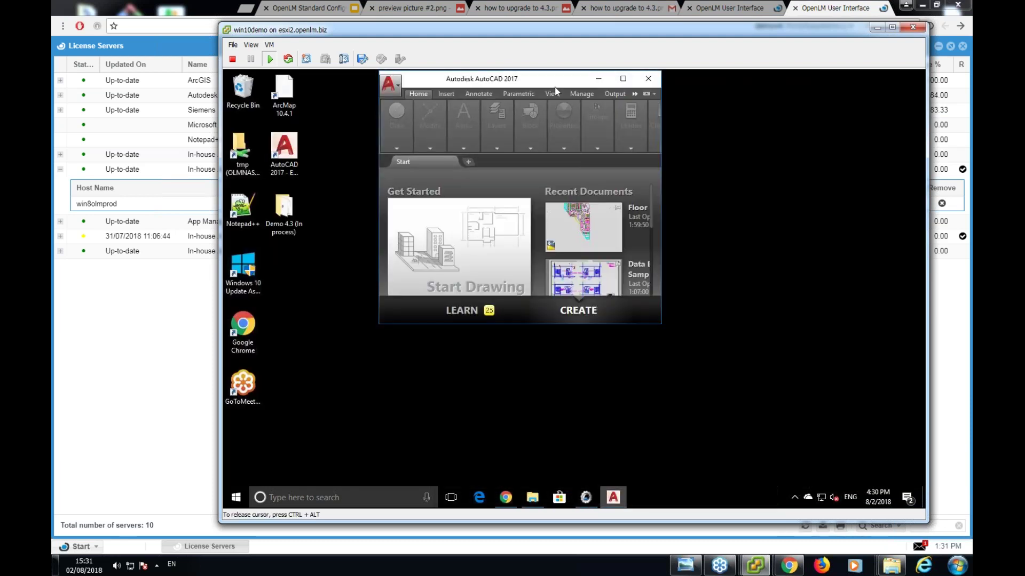
{"action": "mouse_move", "coordinate": [510, 33]}
{"action": "left_mouse_down"}
{"action": "mouse_move", "coordinate": [489, 33]}
{"action": "mouse_move", "coordinate": [503, 37]}
{"action": "left_mouse_up"}
{"action": "left_click_drag", "start_coordinate": [578, 152], "coordinate": [580, 124]}
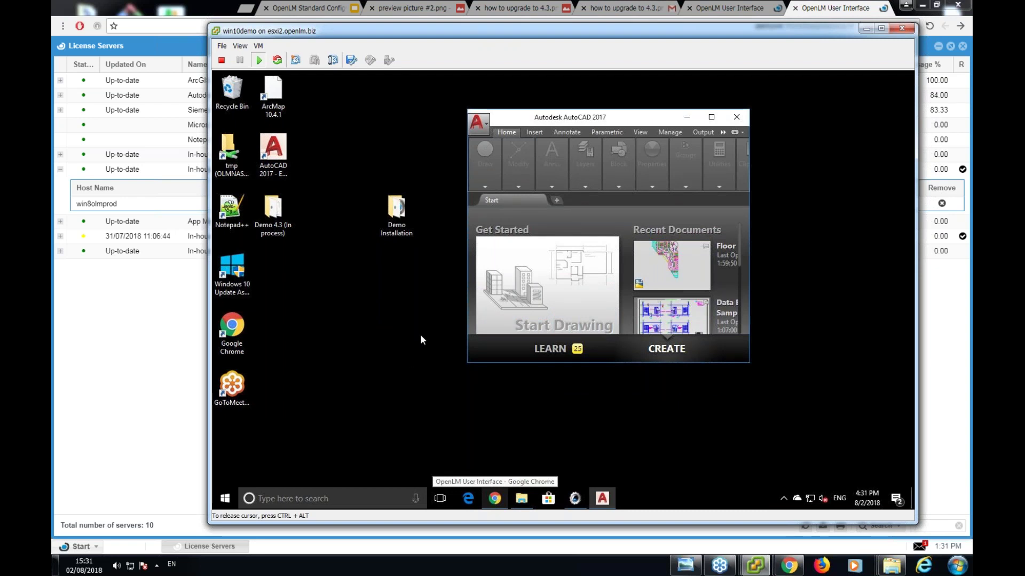
{"action": "left_click", "coordinate": [495, 498]}
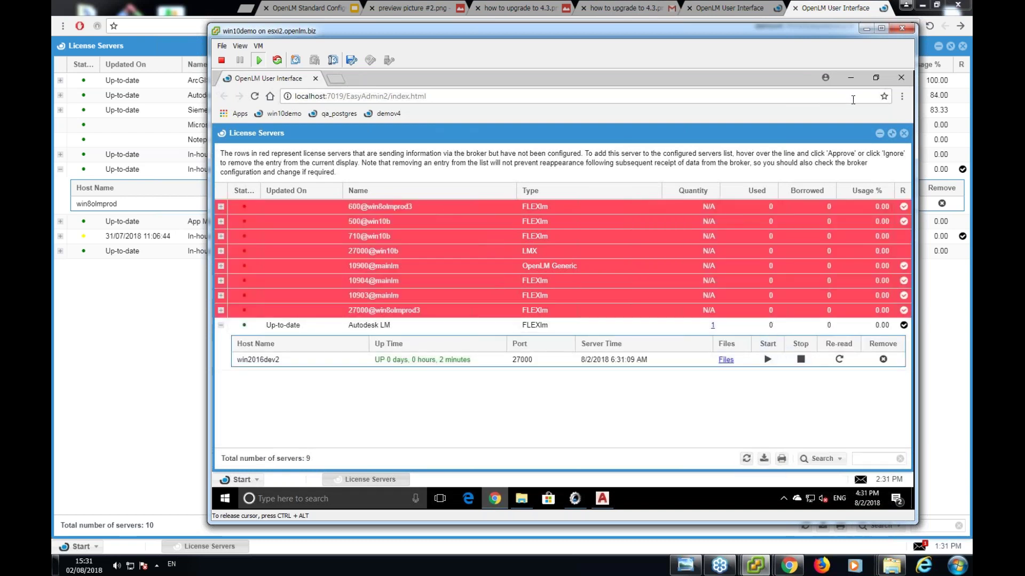
Minimize the browser on win10demo and open the Demo Installation folder from the desktop.
{"action": "left_click", "coordinate": [850, 78]}
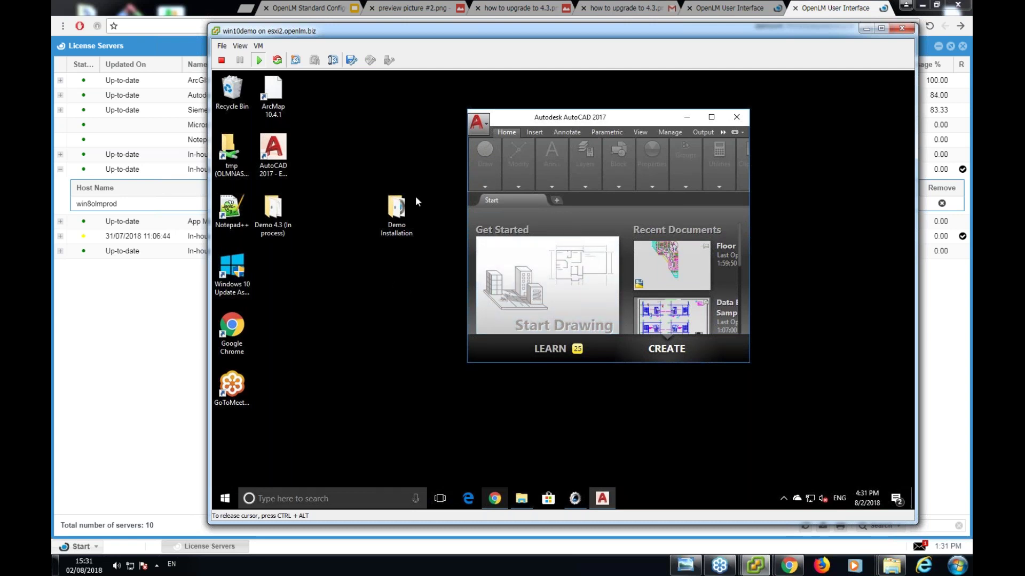
{"action": "left_click_drag", "start_coordinate": [601, 119], "coordinate": [558, 111]}
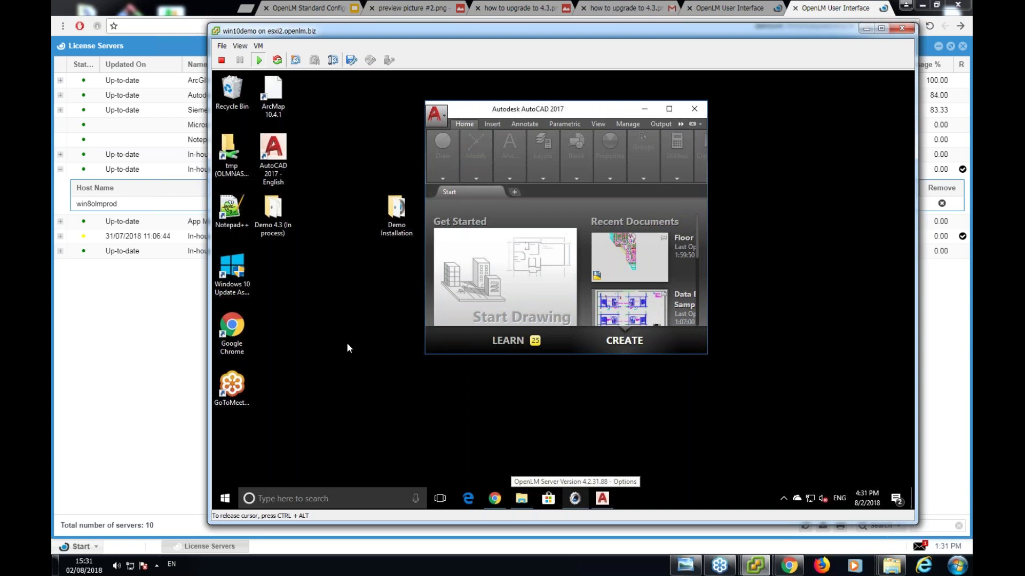
{"action": "double_click", "coordinate": [396, 210]}
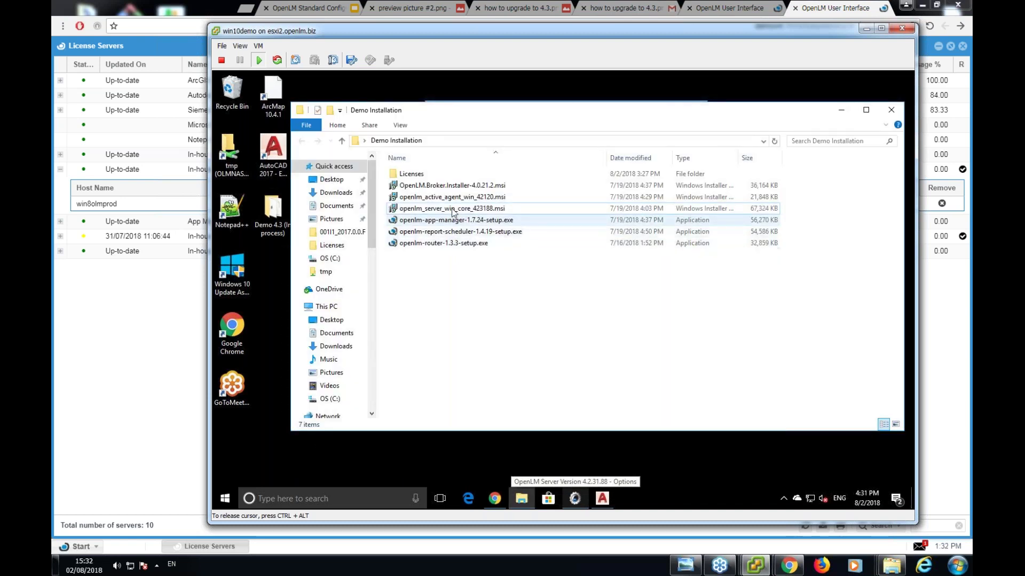
{"action": "left_click", "coordinate": [452, 196]}
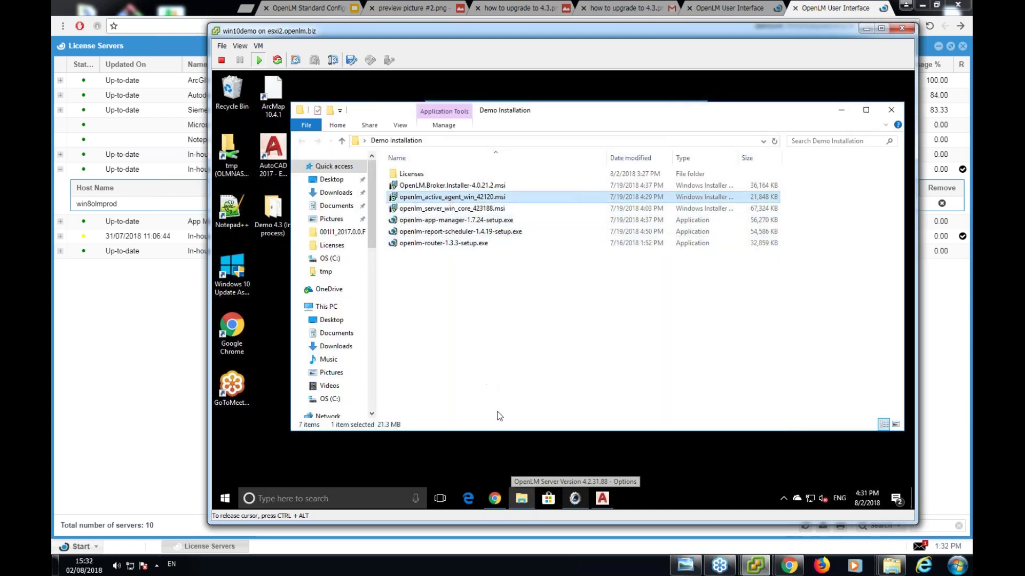
{"action": "left_click_drag", "start_coordinate": [504, 115], "coordinate": [478, 101]}
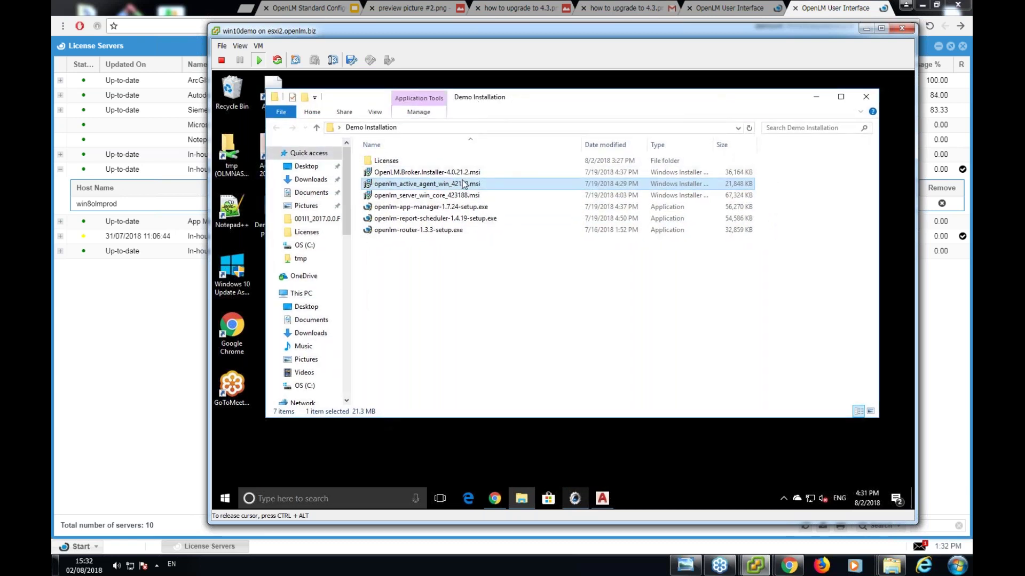
{"action": "left_click", "coordinate": [467, 162]}
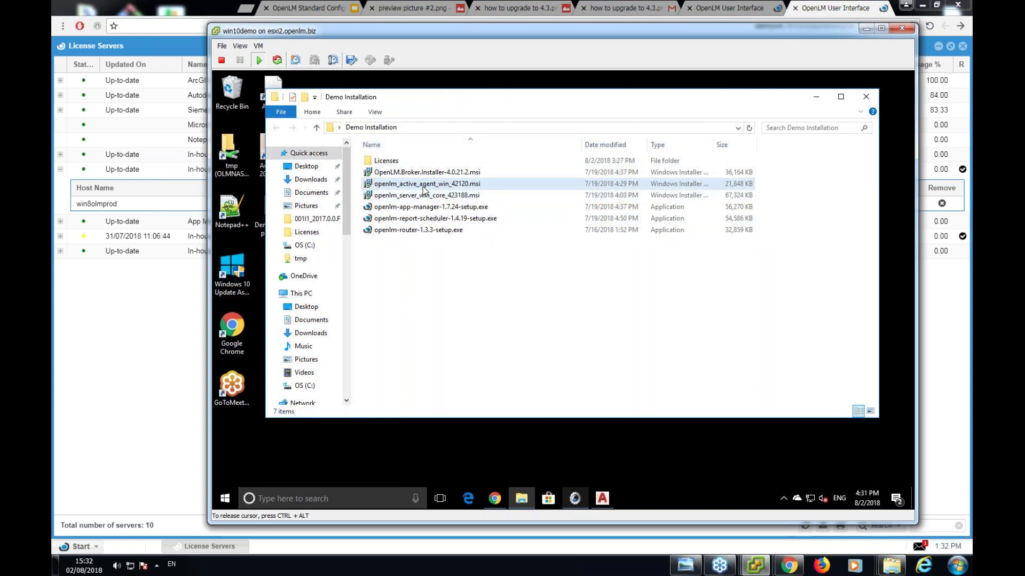
Launch the openlm_active_agent_win_42120.msi installer from the Demo Installation folder.
{"action": "left_click", "coordinate": [601, 499]}
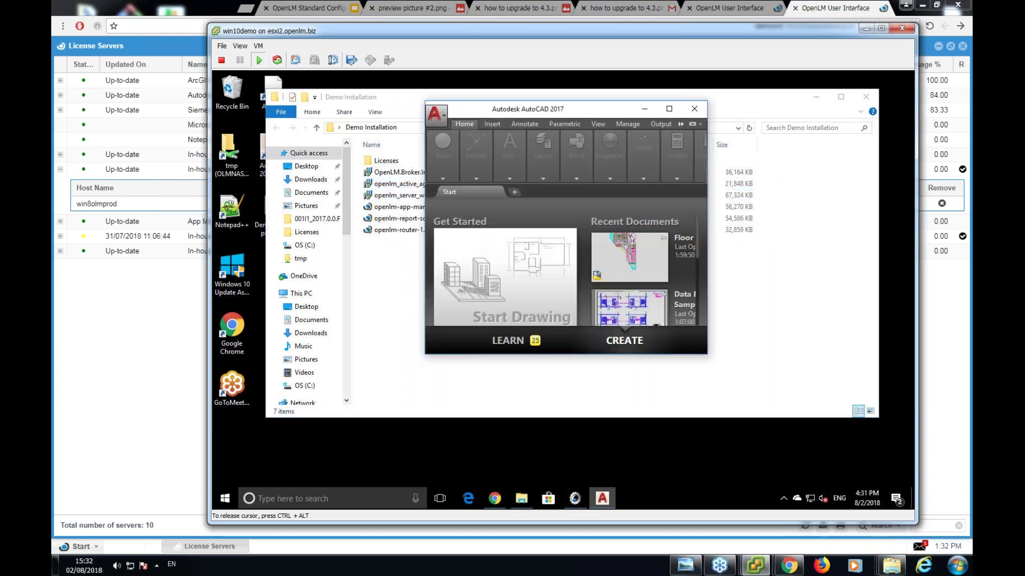
{"action": "left_click", "coordinate": [396, 343]}
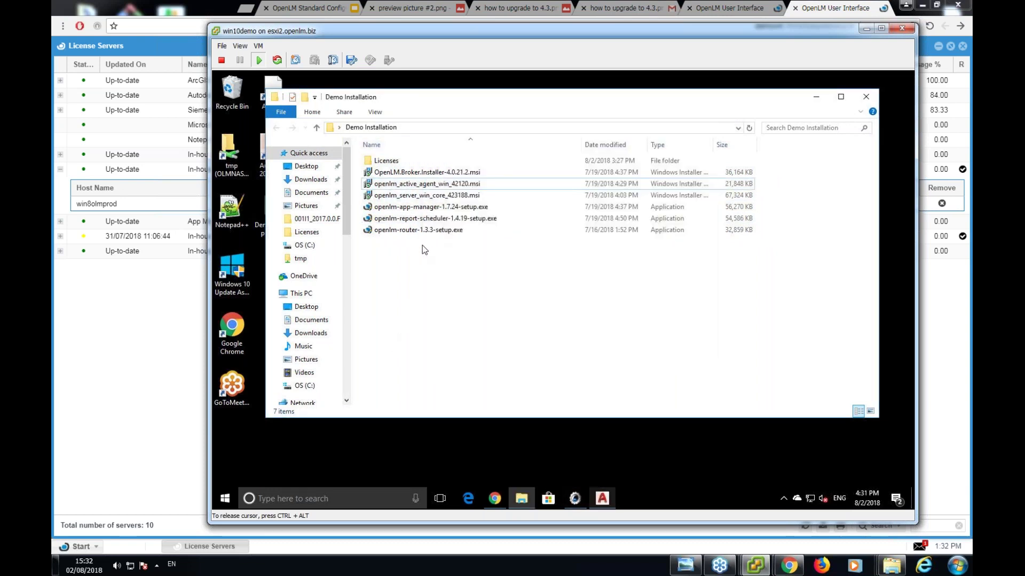
{"action": "left_click", "coordinate": [426, 187]}
{"action": "double_click", "coordinate": [426, 187]}
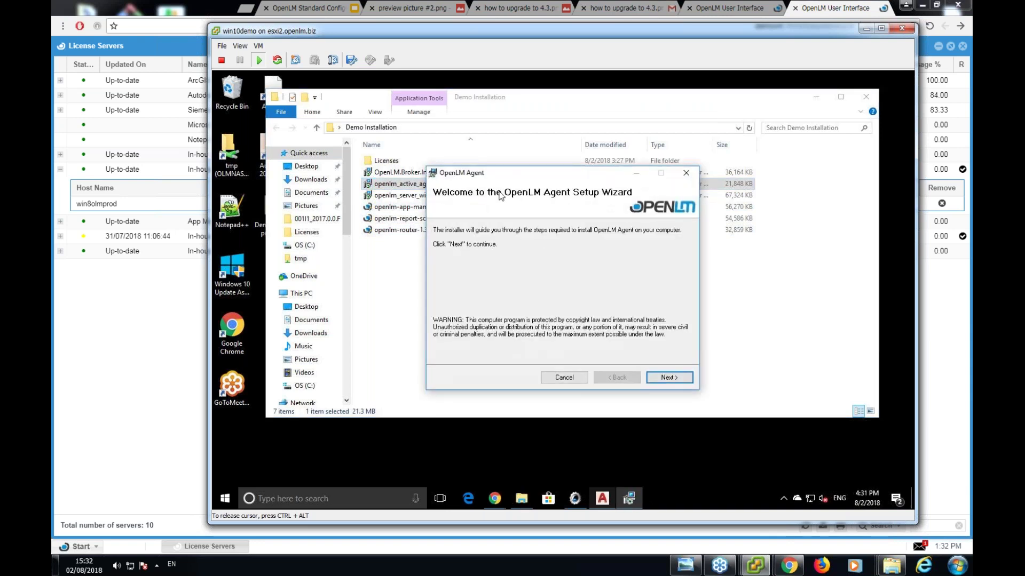
{"action": "mouse_move", "coordinate": [503, 180]}
{"action": "left_mouse_down"}
{"action": "mouse_move", "coordinate": [518, 296]}
{"action": "mouse_move", "coordinate": [488, 179]}
{"action": "left_mouse_up"}
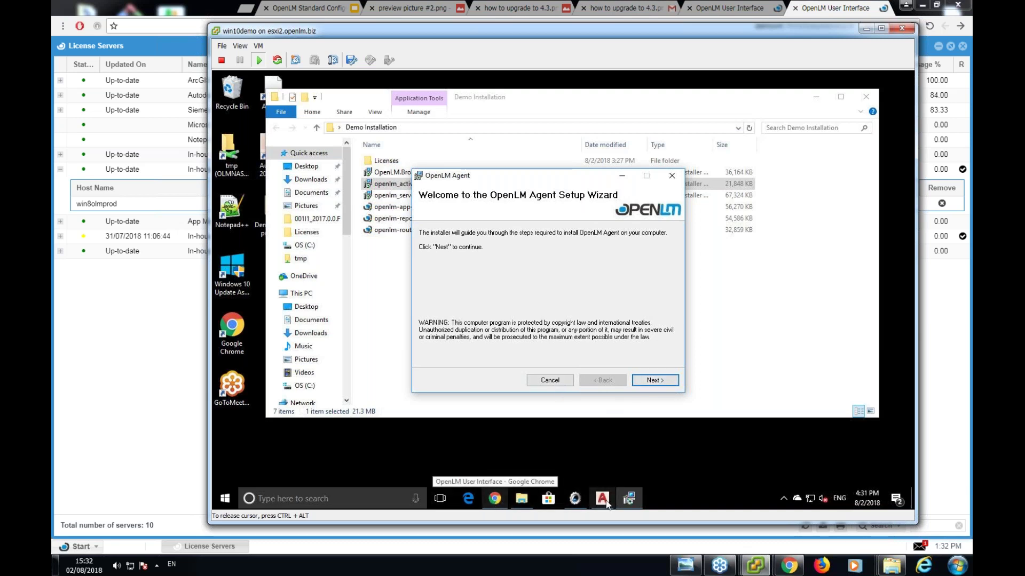
Return to EasyAdmin2, refresh the License Servers list and open the licenses currently in use on Autodesk LM.
{"action": "left_click", "coordinate": [494, 499]}
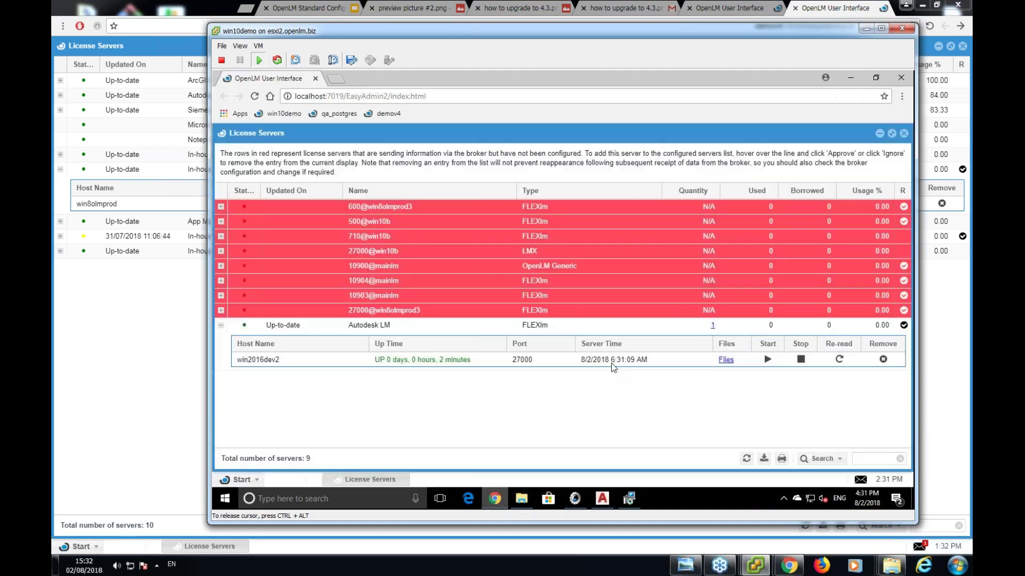
{"action": "left_click", "coordinate": [746, 458]}
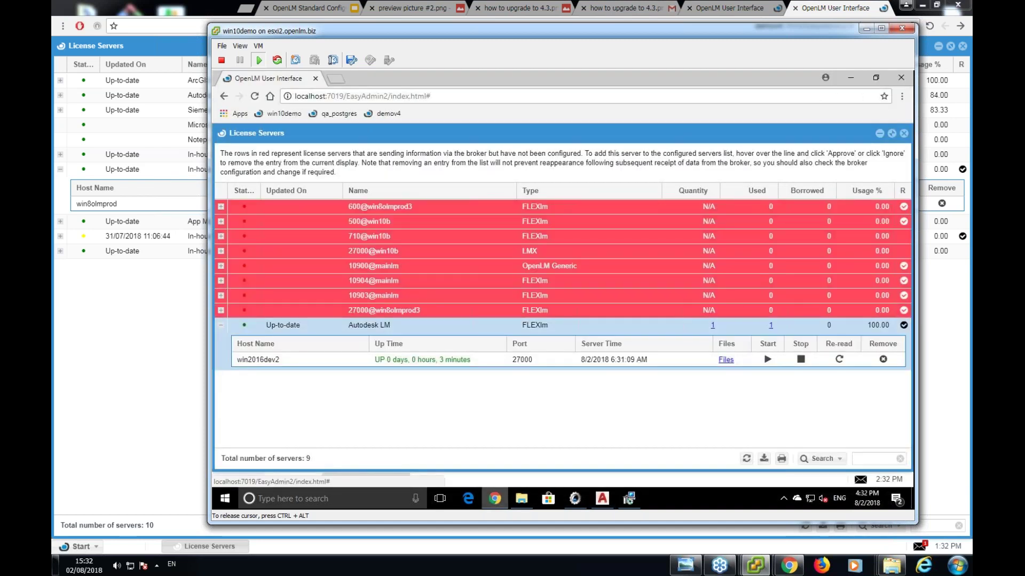
{"action": "left_click", "coordinate": [771, 325]}
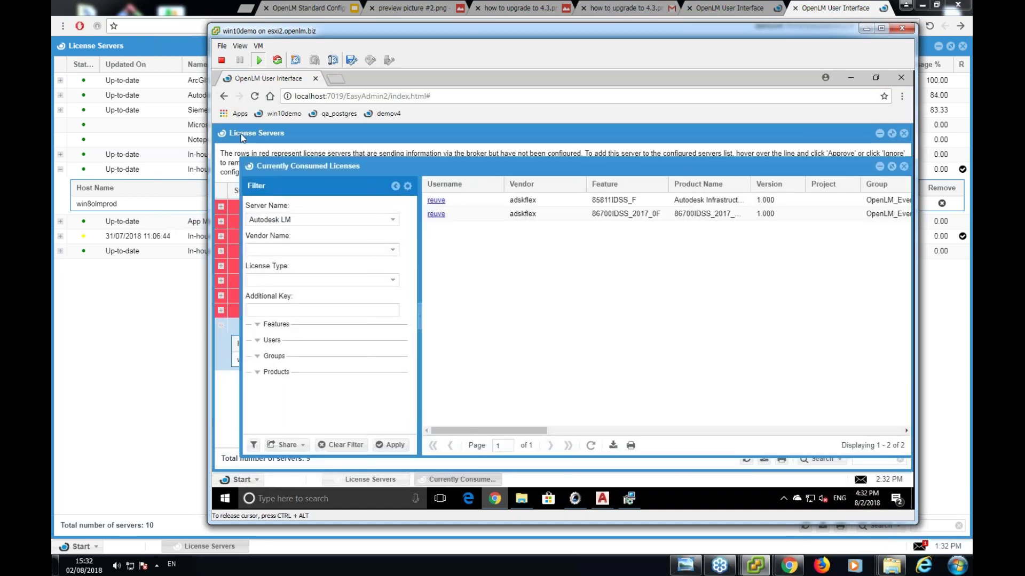
Examine the Currently Consumed Licenses columns for Autodesk LM, from user and feature through to idle times and Close App.
{"action": "left_click", "coordinate": [242, 479]}
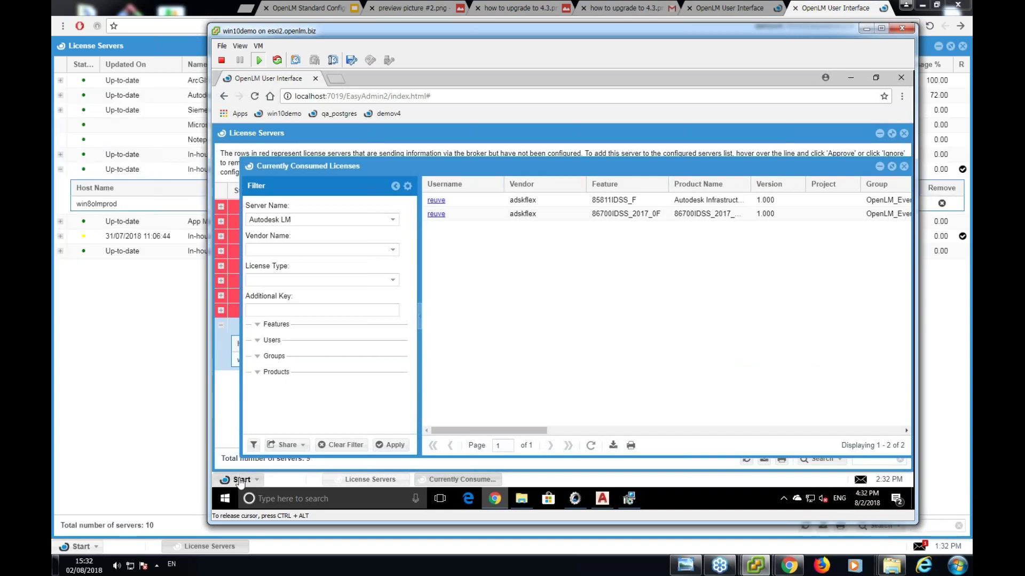
{"action": "mouse_move", "coordinate": [290, 355]}
{"action": "left_click", "coordinate": [320, 352]}
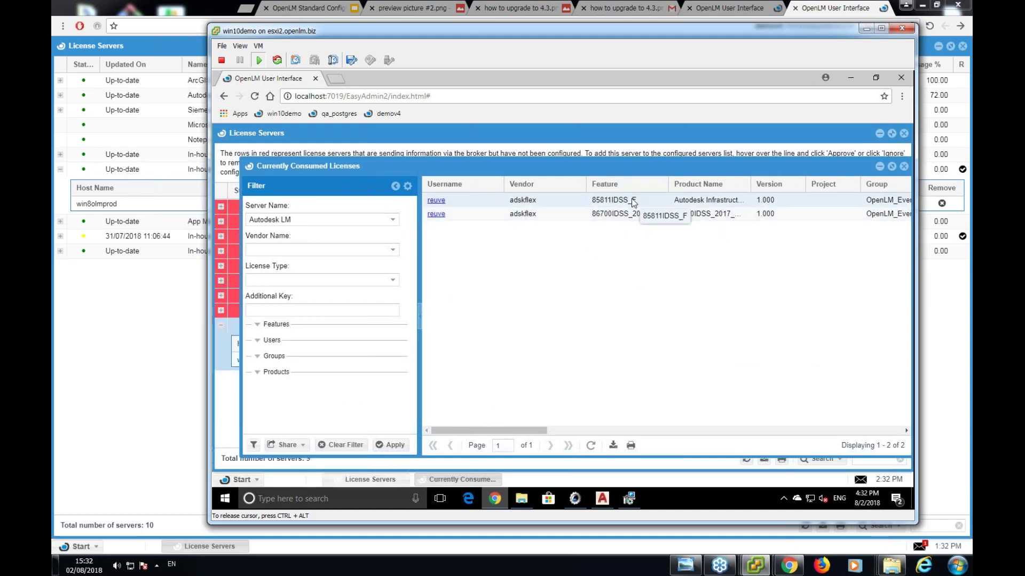
{"action": "left_click_drag", "start_coordinate": [505, 431], "coordinate": [879, 430]}
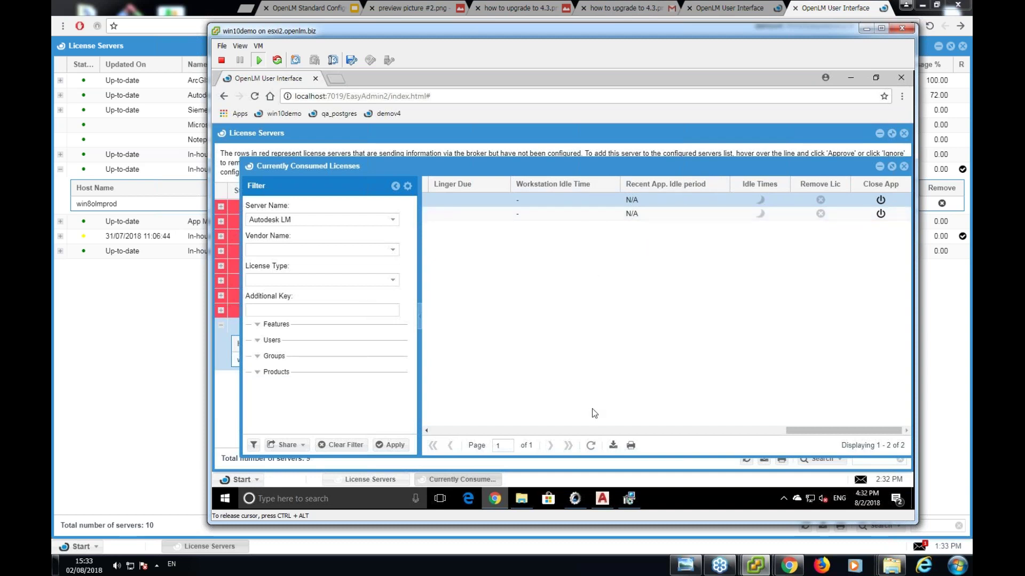
{"action": "left_click_drag", "start_coordinate": [816, 430], "coordinate": [451, 431]}
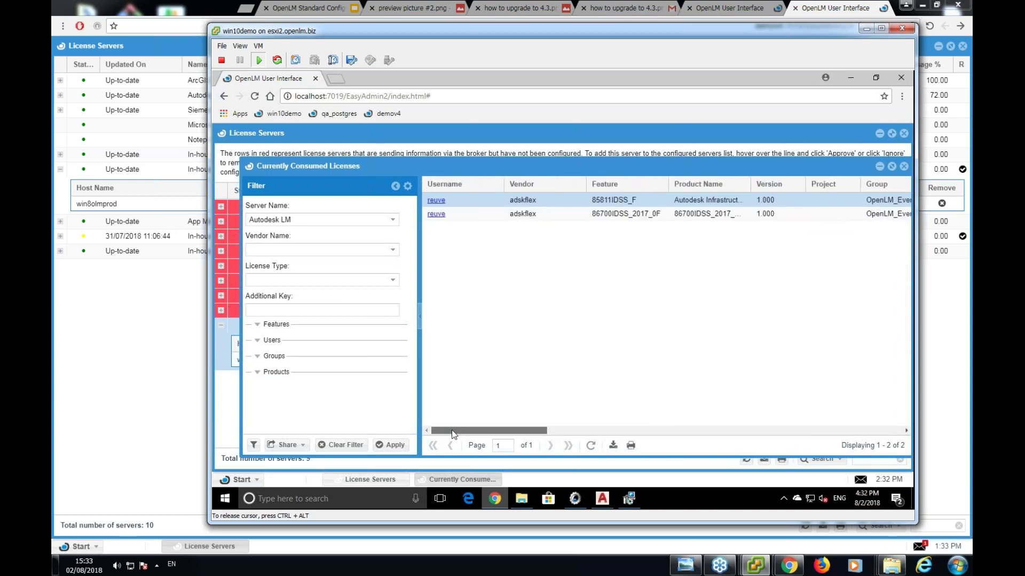
Return to the OpenLM Agent setup wizard and advance past the product extensions page, keeping only the Autocad extension selected.
{"action": "left_click", "coordinate": [630, 498]}
{"action": "left_click", "coordinate": [625, 286]}
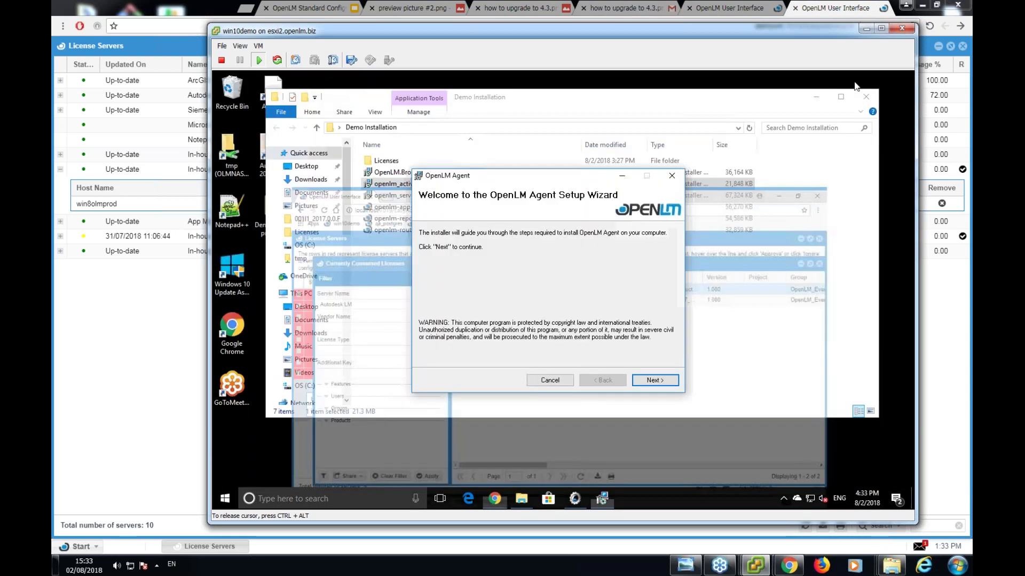
{"action": "left_click_drag", "start_coordinate": [533, 176], "coordinate": [569, 245]}
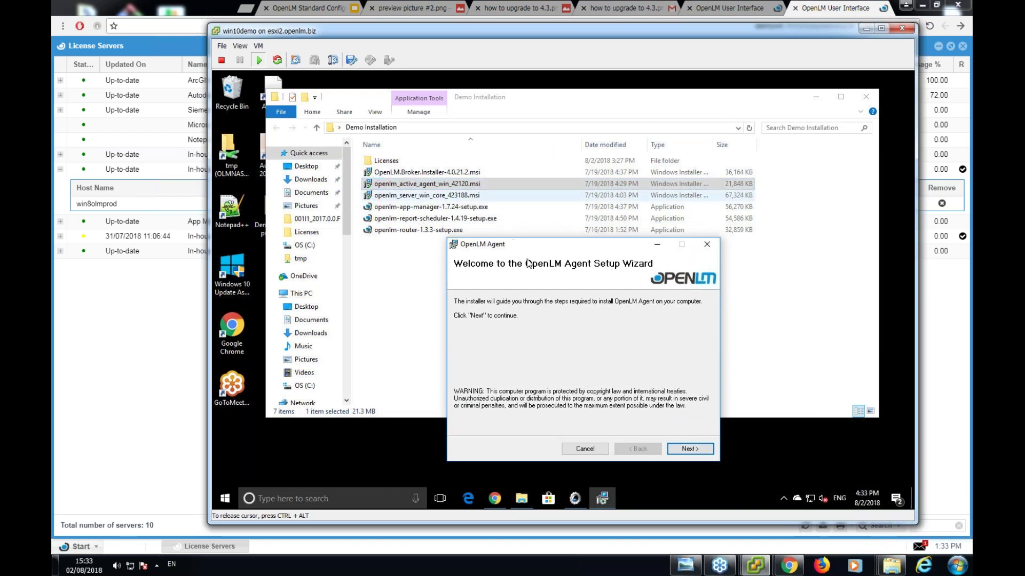
{"action": "left_click", "coordinate": [689, 448]}
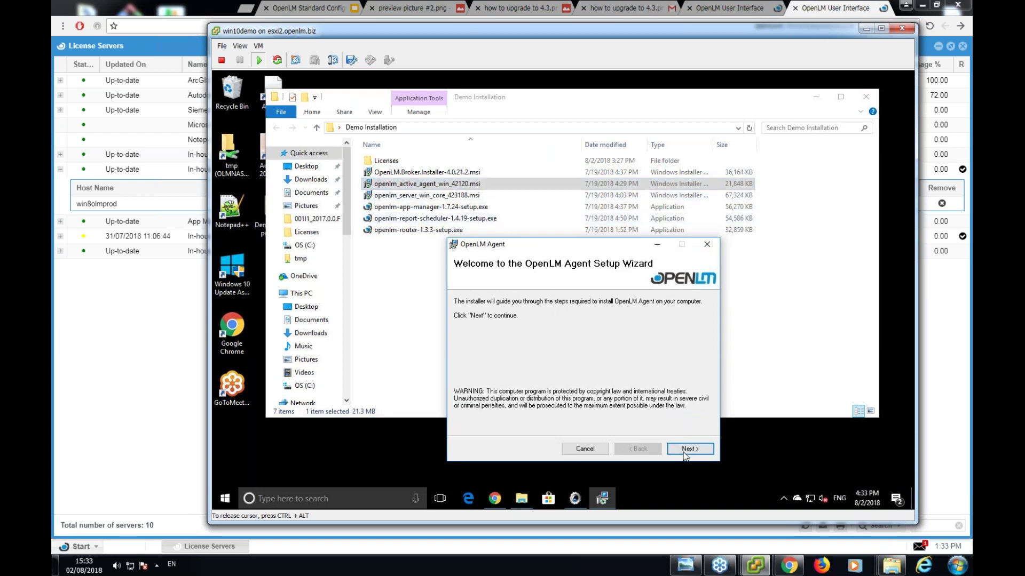
{"action": "left_click", "coordinate": [585, 430]}
{"action": "left_click", "coordinate": [688, 448]}
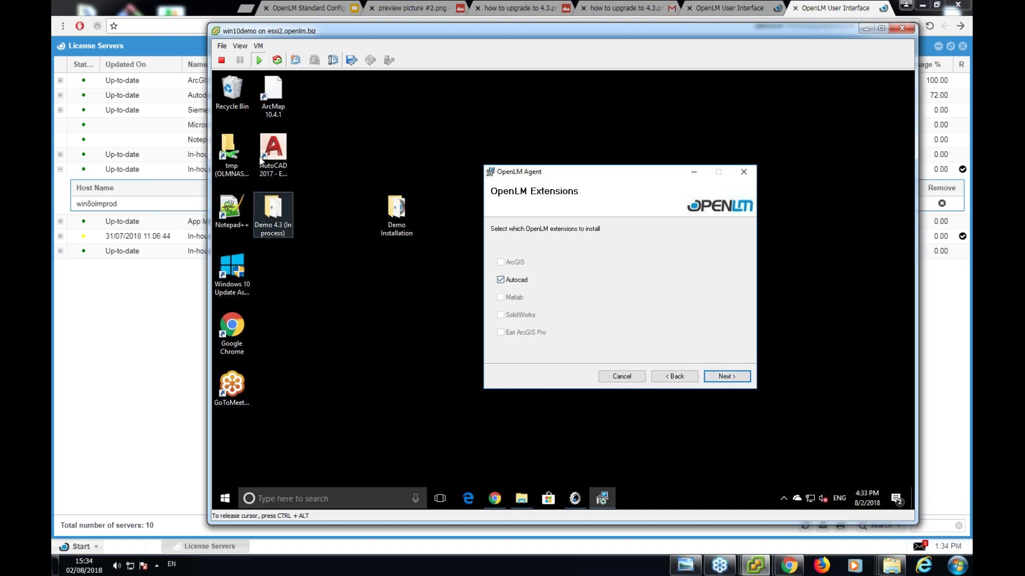
{"action": "left_click", "coordinate": [727, 376]}
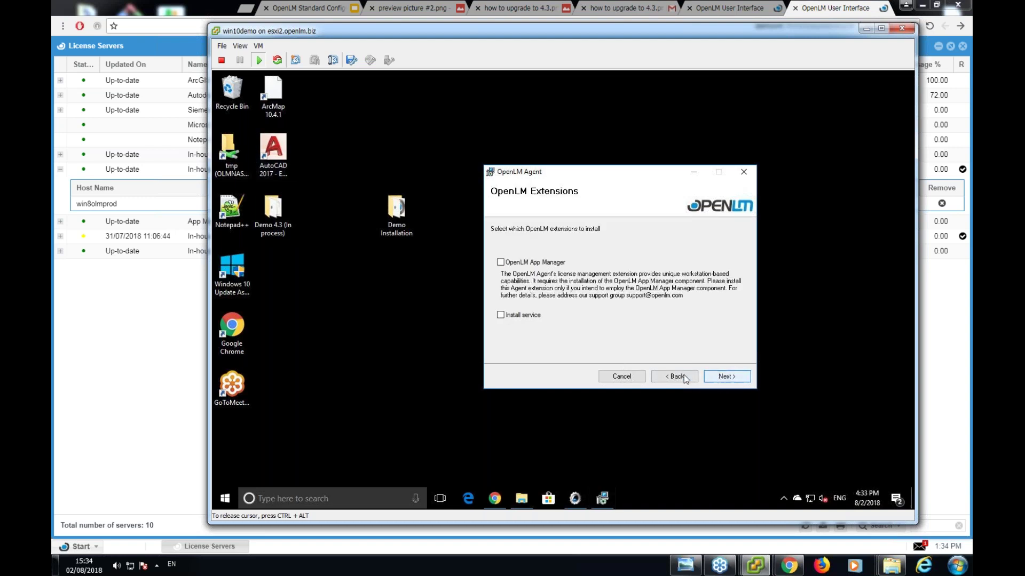
Install OpenLM Agent with the OpenLM App Manager extension in C:\Program Files (x86)\OpenLM\OpenLM Agent\ and close the setup wizard.
{"action": "left_click", "coordinate": [501, 263]}
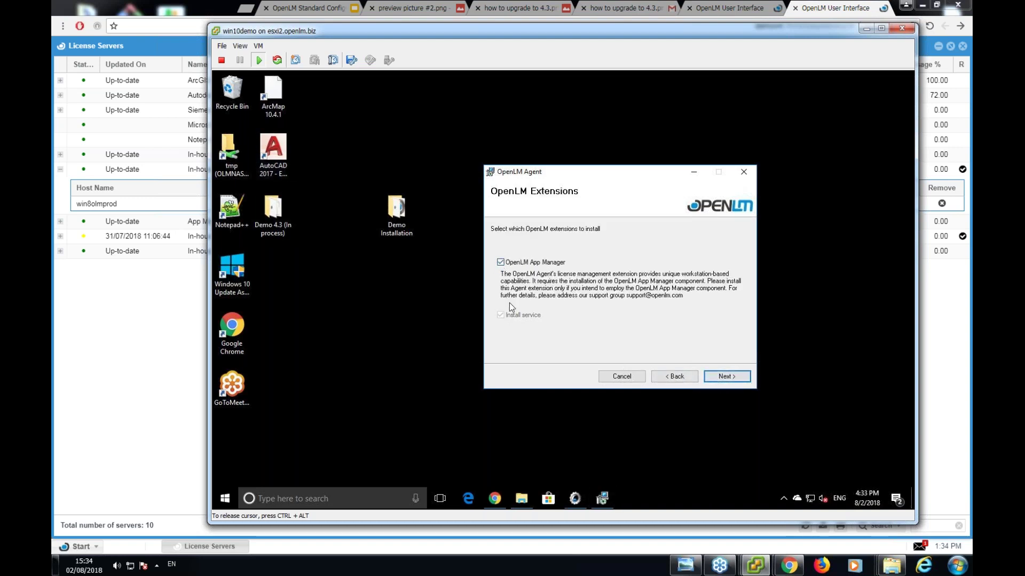
{"action": "left_click", "coordinate": [722, 377]}
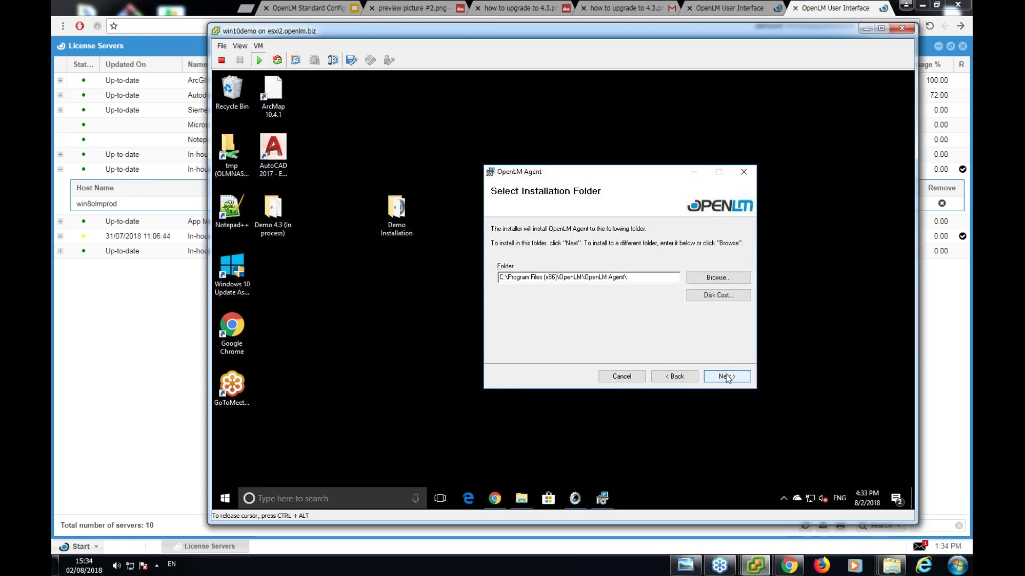
{"action": "left_click", "coordinate": [727, 376]}
{"action": "left_click", "coordinate": [727, 376]}
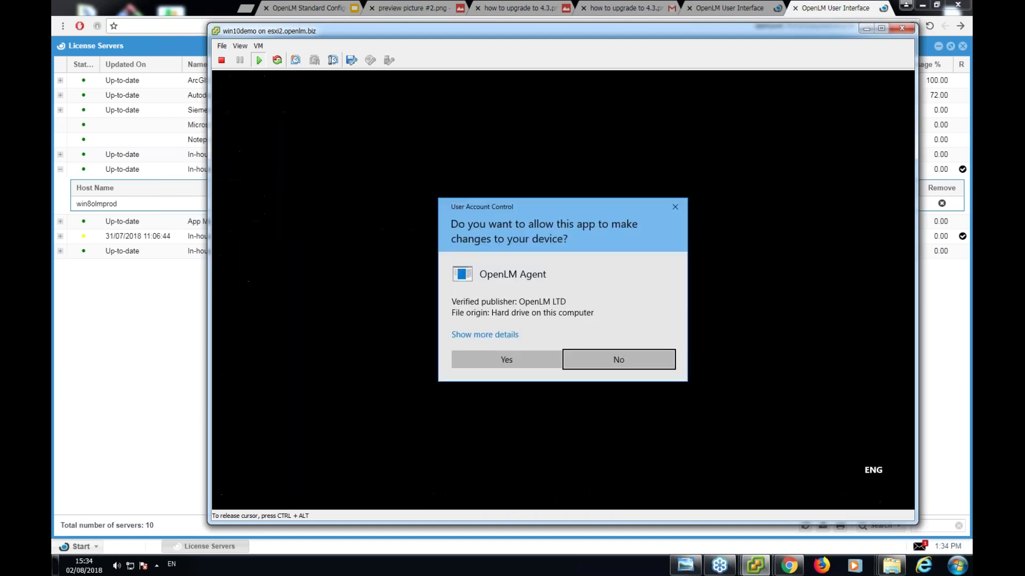
{"action": "left_click", "coordinate": [521, 360]}
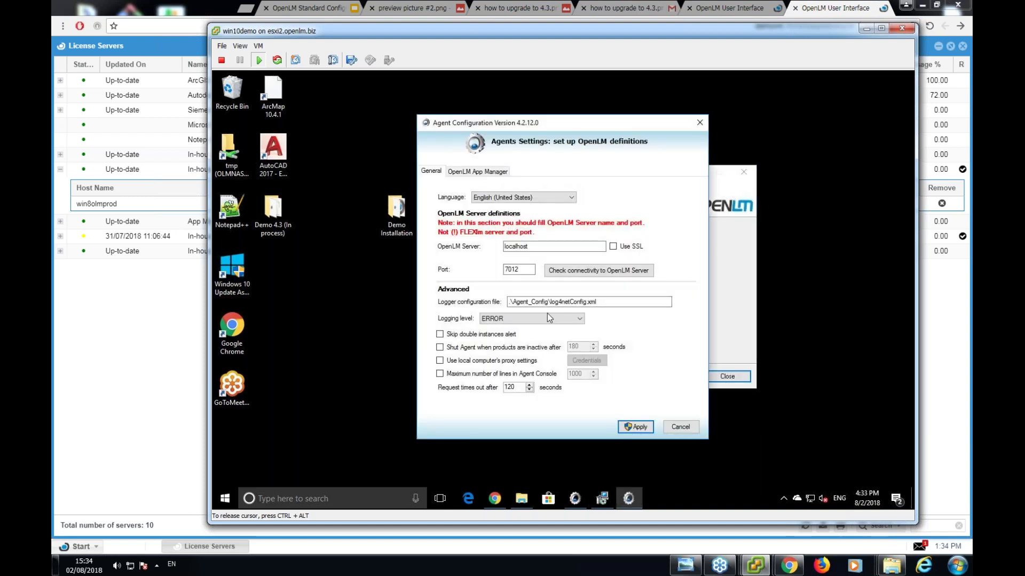
{"action": "left_click", "coordinate": [727, 376]}
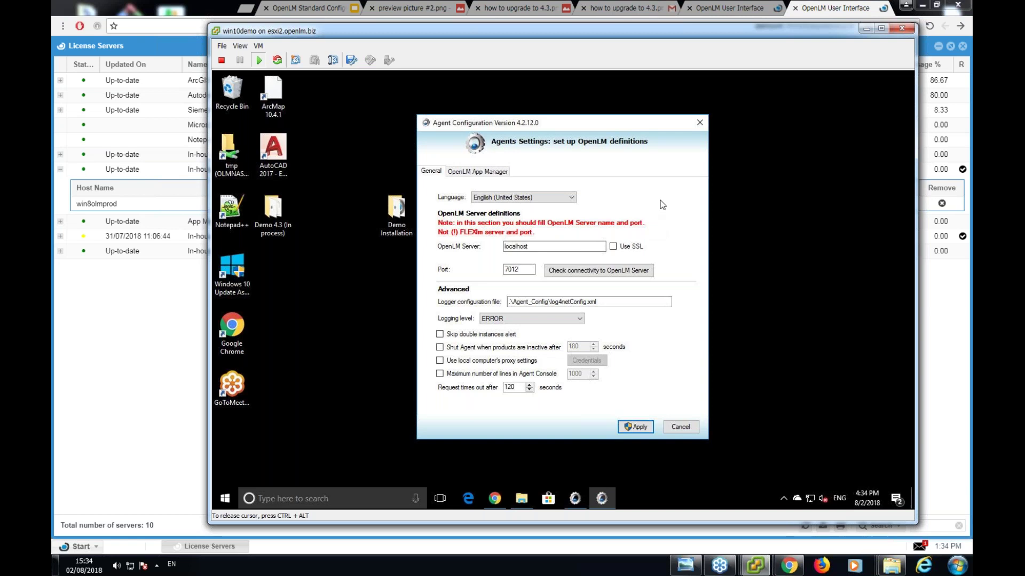
Examine the OpenLM App Manager settings in Agent Configuration and return to the general settings.
{"action": "left_click_drag", "start_coordinate": [540, 131], "coordinate": [556, 121]}
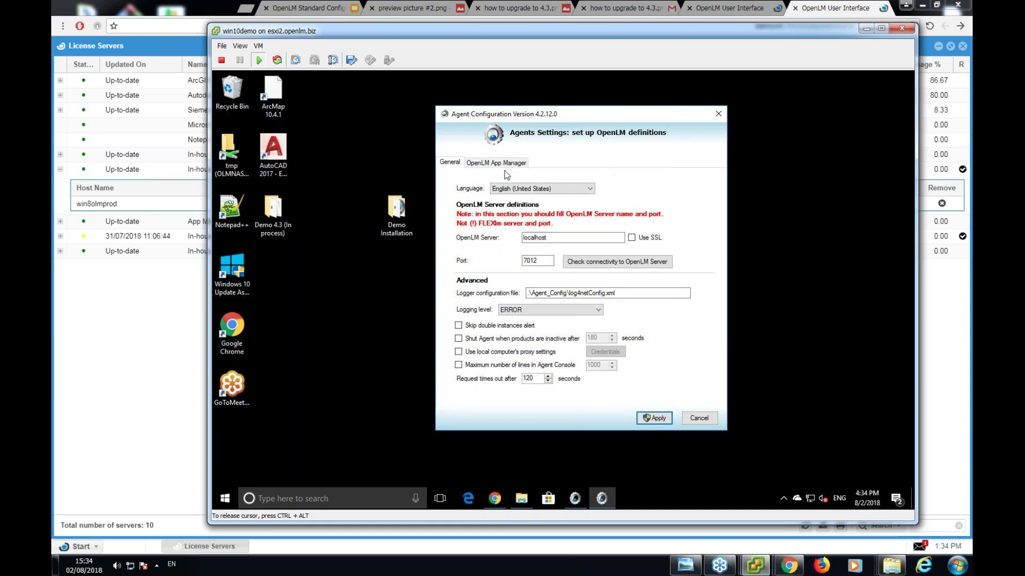
{"action": "left_click", "coordinate": [463, 166]}
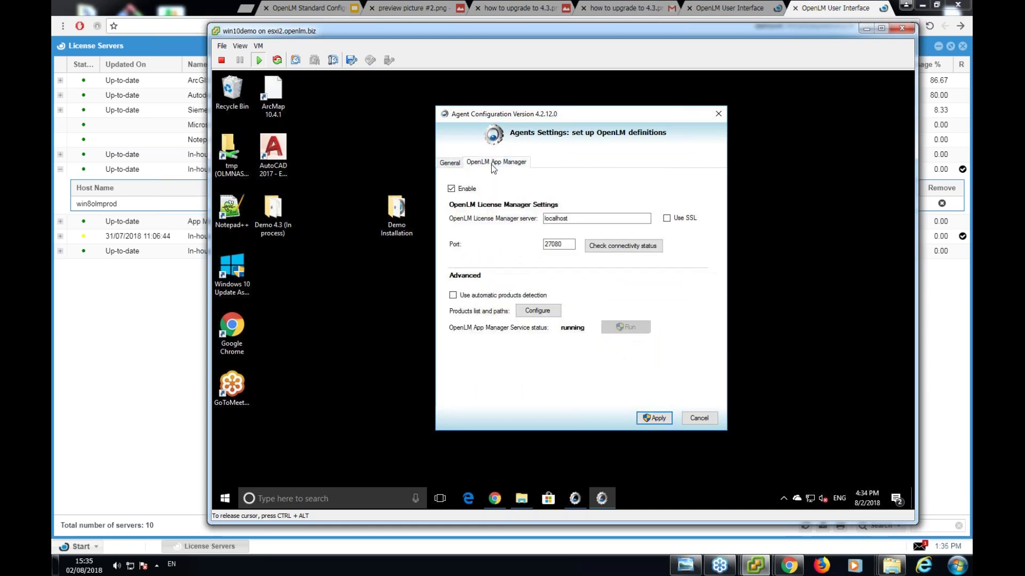
{"action": "left_click", "coordinate": [456, 164]}
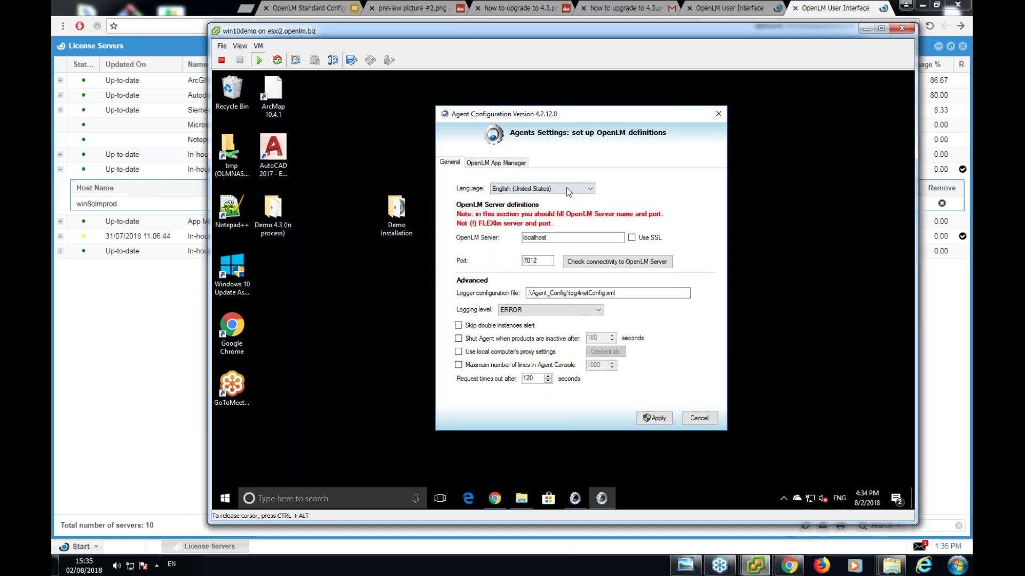
Set the agent's OpenLM Server to win10demo and check its connectivity on port 7012.
{"action": "left_click_drag", "start_coordinate": [550, 238], "coordinate": [523, 238]}
{"action": "left_click", "coordinate": [543, 238]}
{"action": "left_click_drag", "start_coordinate": [548, 238], "coordinate": [522, 238]}
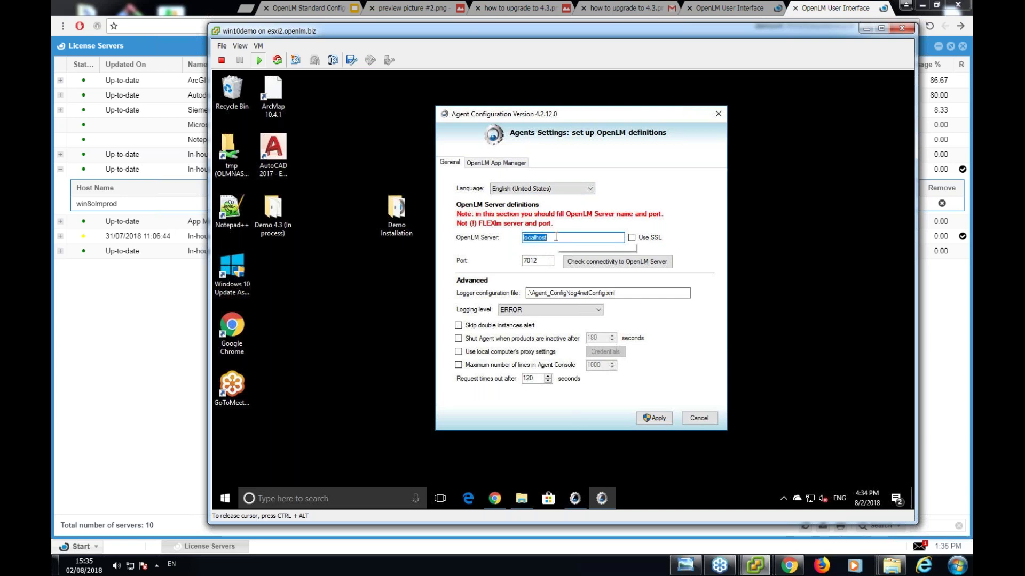
{"action": "type", "text": "win10demo"}
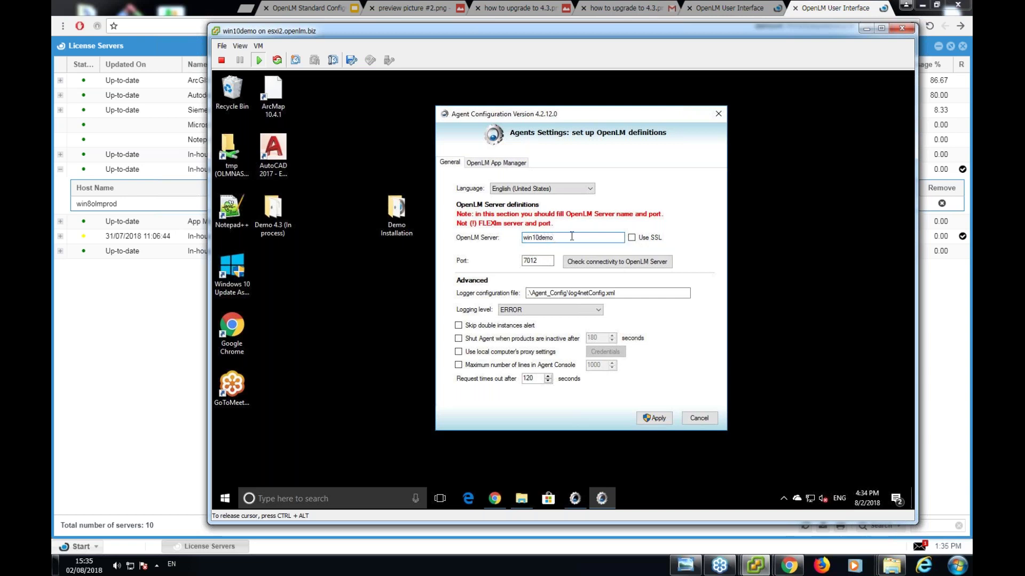
{"action": "left_click", "coordinate": [619, 260]}
{"action": "left_click", "coordinate": [631, 328]}
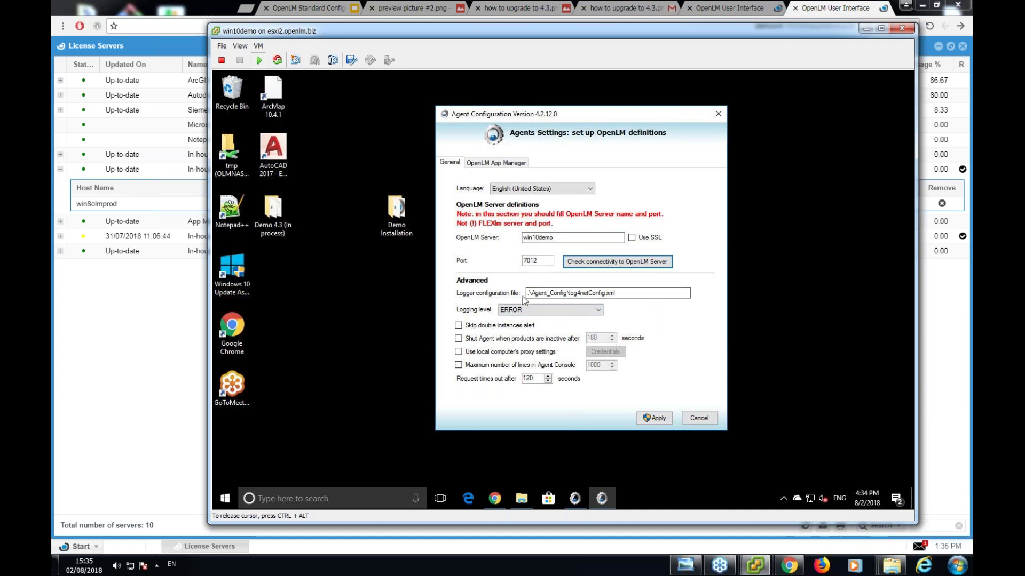
Apply the OpenLM Agent configuration and allow AgentConfigurationWriter to make changes to the device.
{"action": "key", "text": "Tab"}
{"action": "left_click", "coordinate": [502, 311]}
{"action": "left_click", "coordinate": [511, 312]}
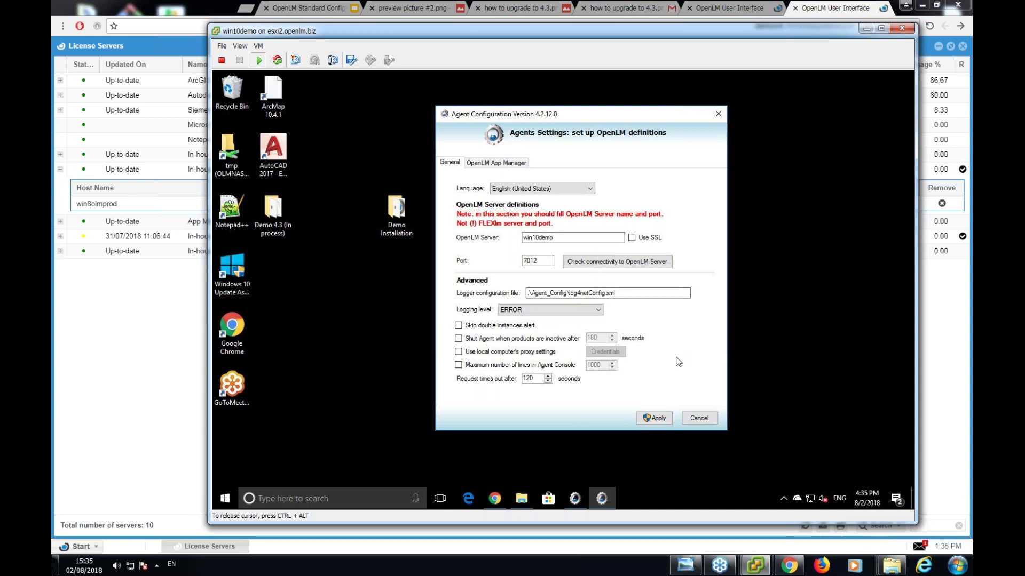
{"action": "left_click", "coordinate": [653, 418]}
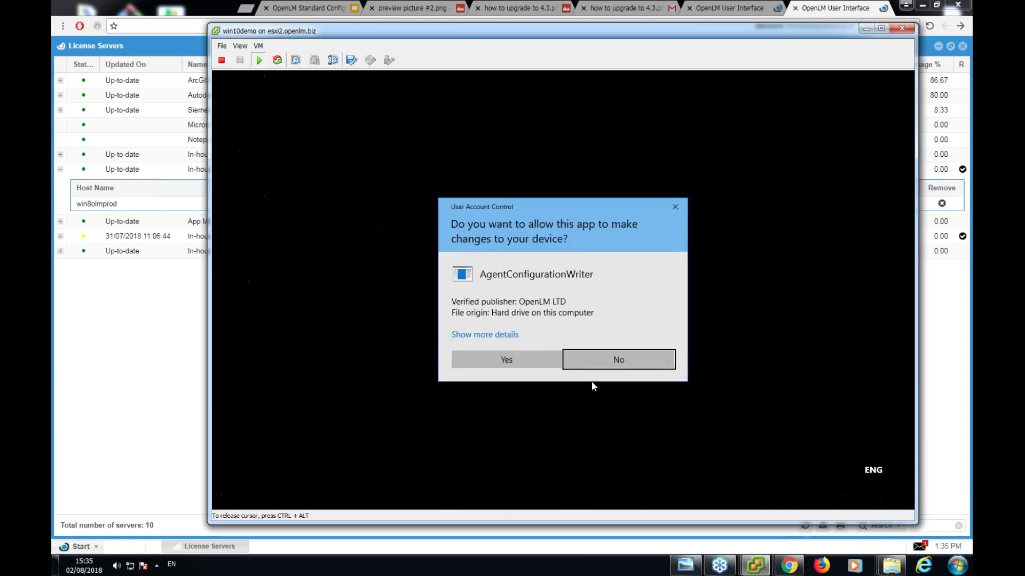
{"action": "left_click", "coordinate": [527, 360]}
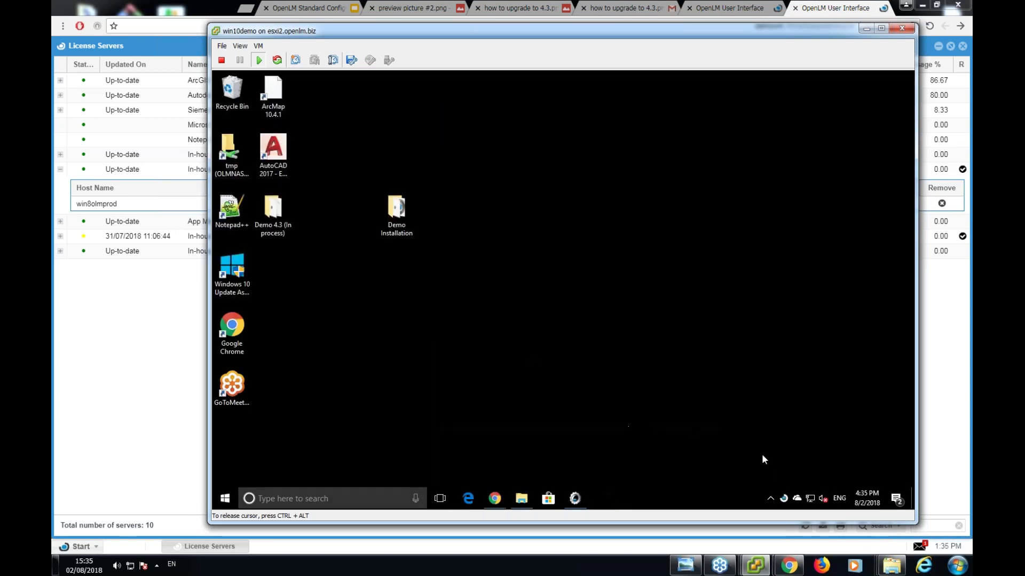
Review the agent's License Usage Information, including the users of the Autodesk LM feature, and close it.
{"action": "right_click", "coordinate": [783, 500]}
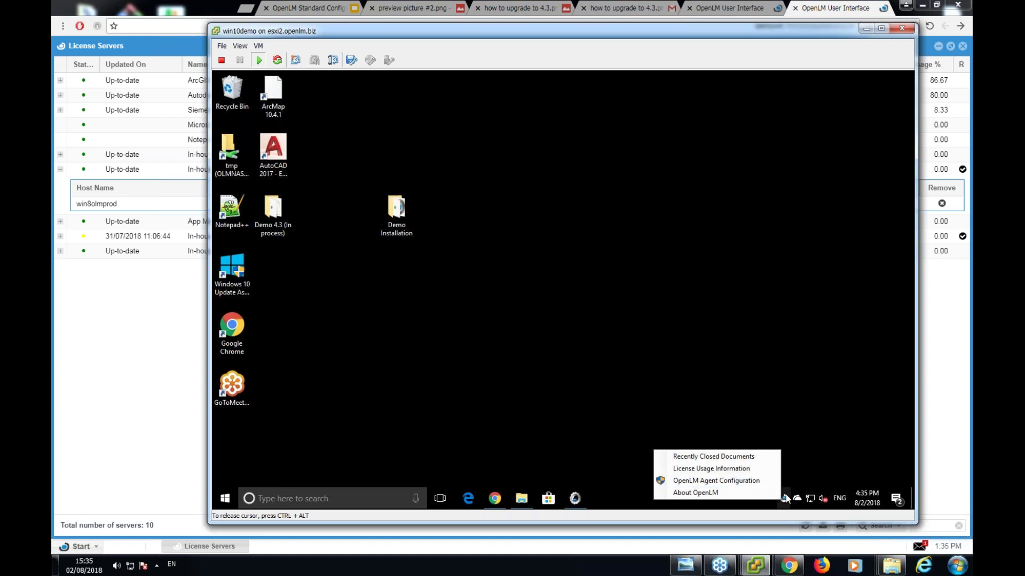
{"action": "left_click", "coordinate": [785, 499]}
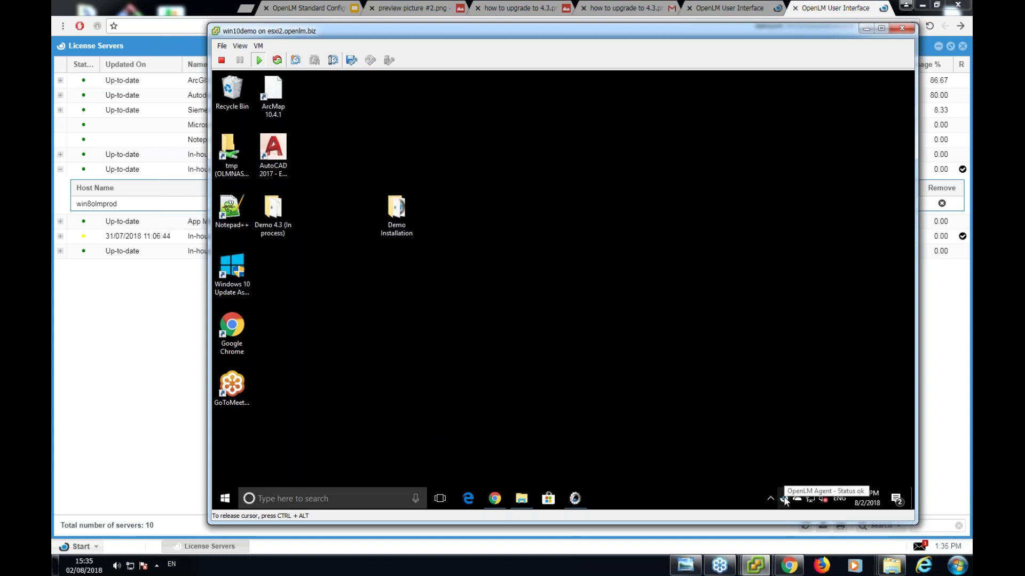
{"action": "right_click", "coordinate": [783, 500]}
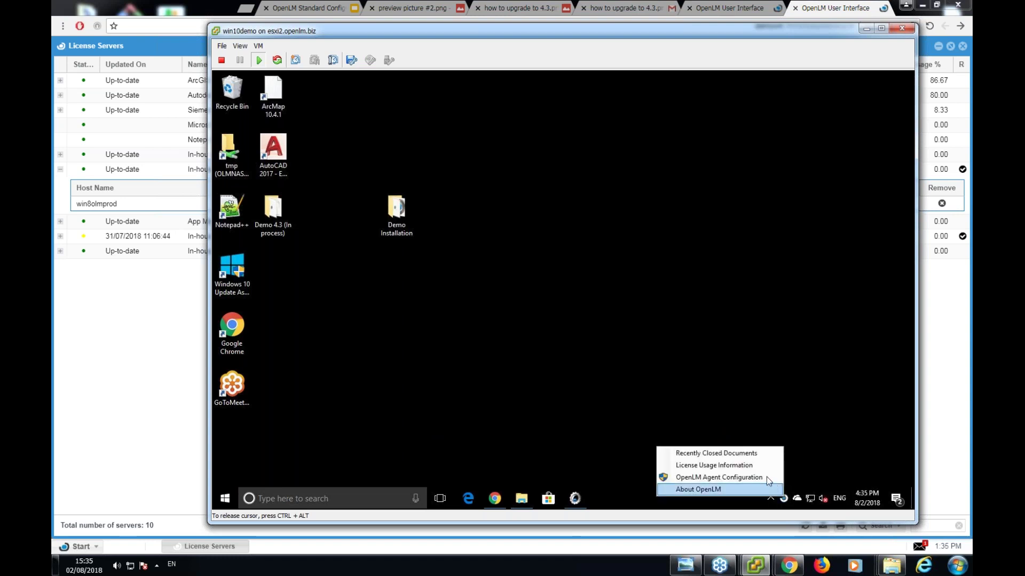
{"action": "left_click", "coordinate": [732, 464]}
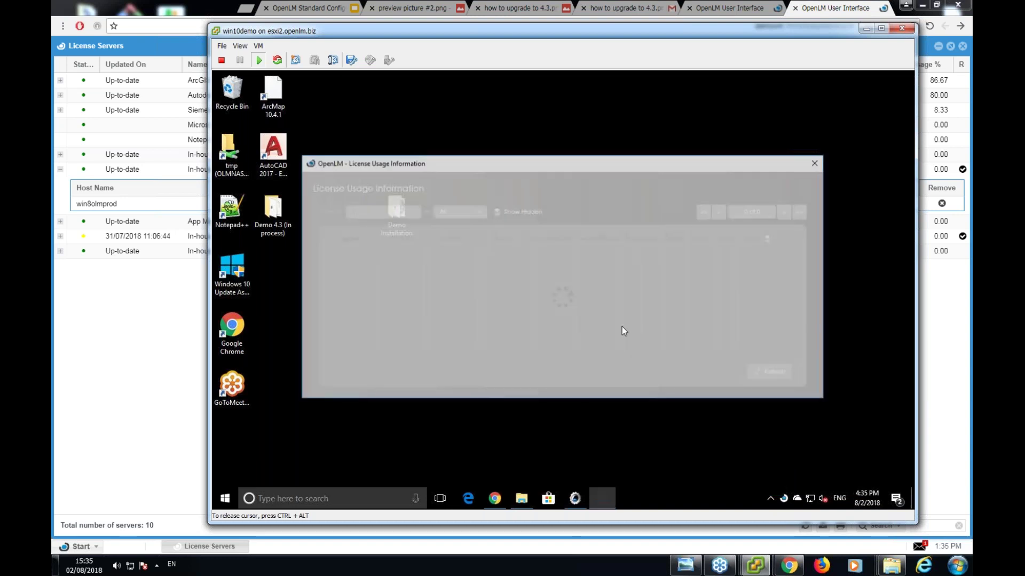
{"action": "double_click", "coordinate": [453, 252]}
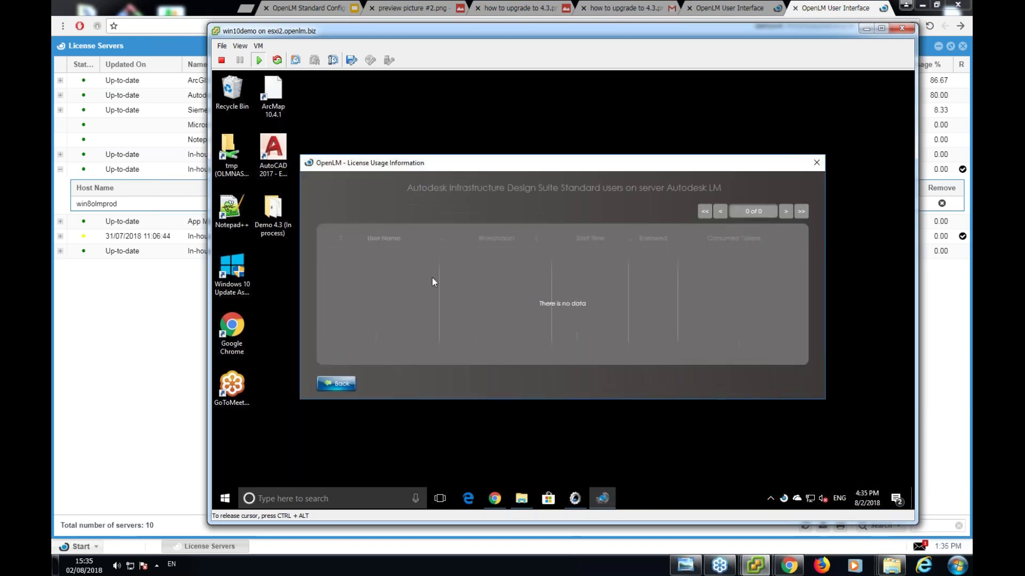
{"action": "left_click", "coordinate": [344, 383]}
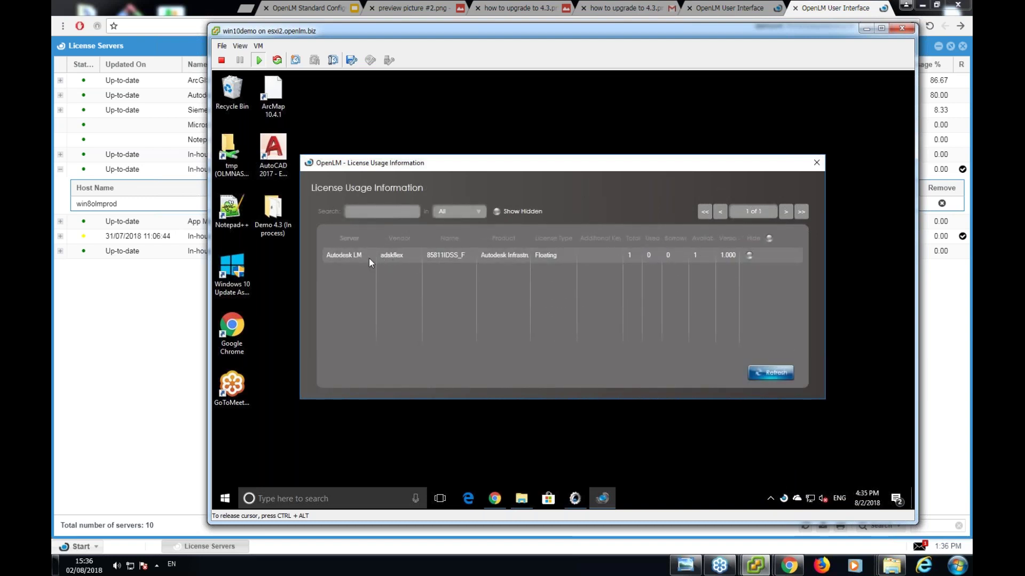
{"action": "left_click", "coordinate": [816, 168]}
Reopen OpenLM Agent Configuration from the running agent, check its general settings and close it.
{"action": "right_click", "coordinate": [784, 498]}
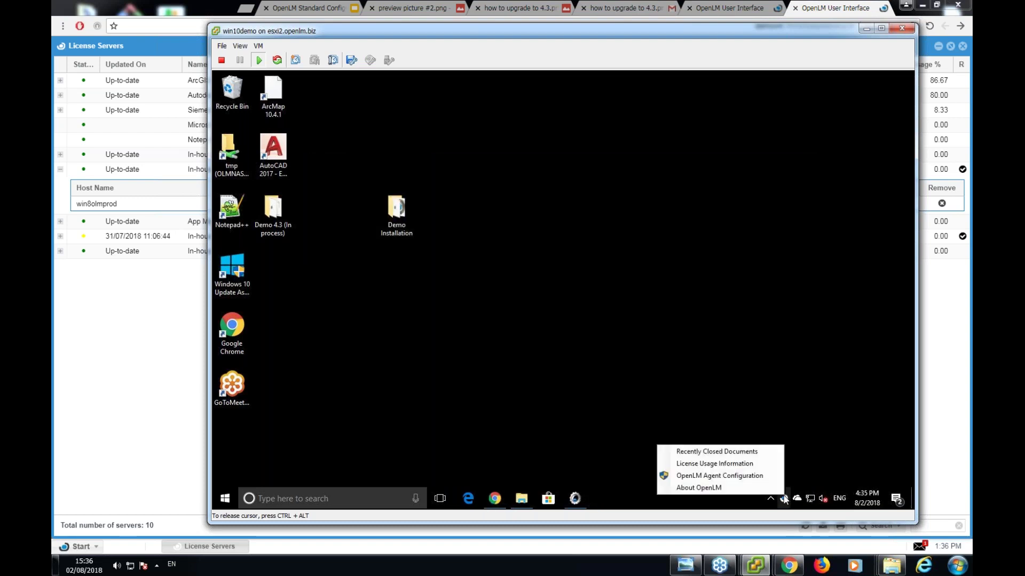
{"action": "left_click", "coordinate": [685, 478]}
{"action": "left_click", "coordinate": [514, 347]}
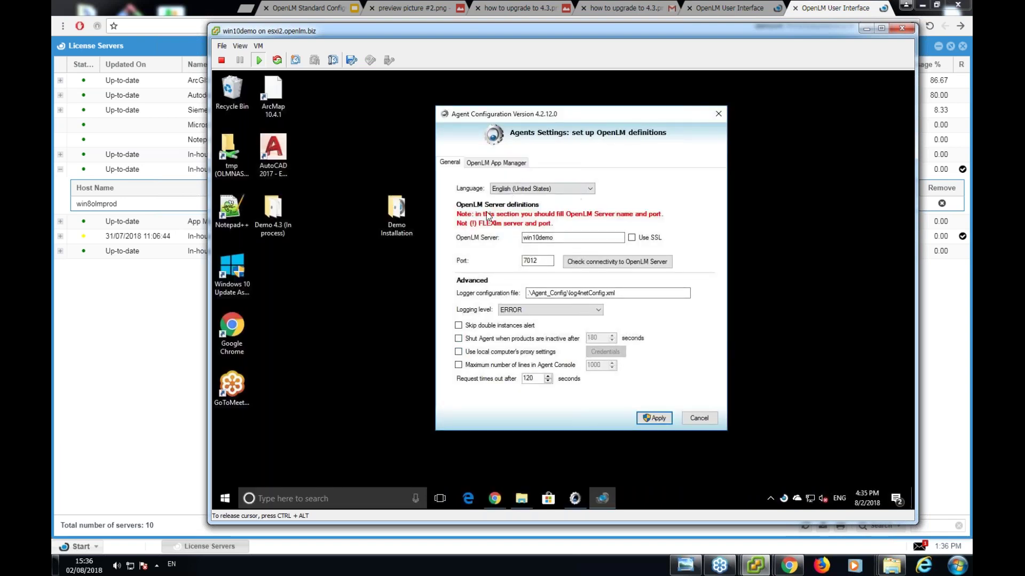
{"action": "left_click", "coordinate": [716, 114]}
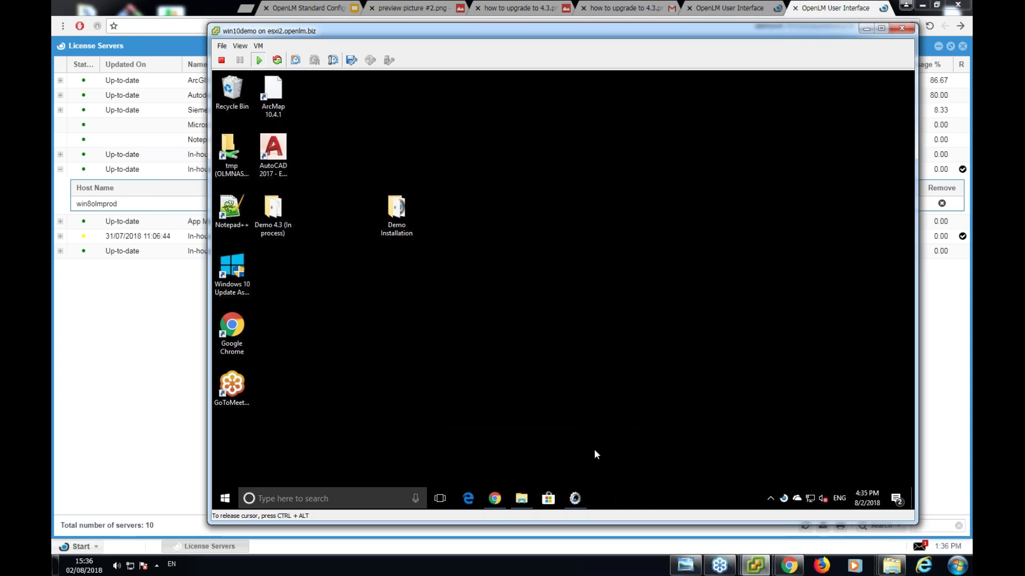
Switch to EasyAdmin2 in Chrome and close the Currently Consumed Licenses and License Servers windows.
{"action": "left_click", "coordinate": [577, 499]}
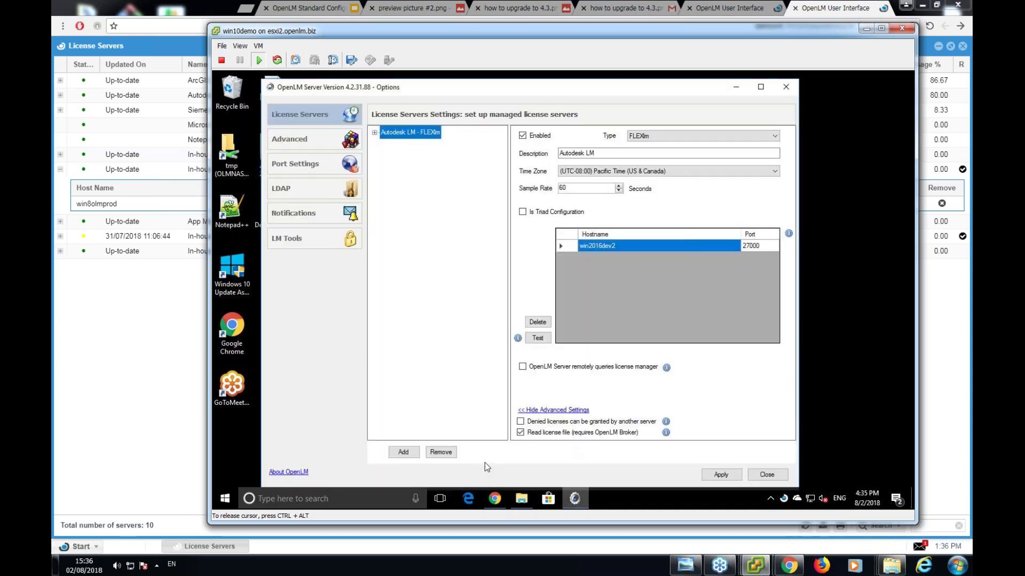
{"action": "left_click", "coordinate": [736, 87]}
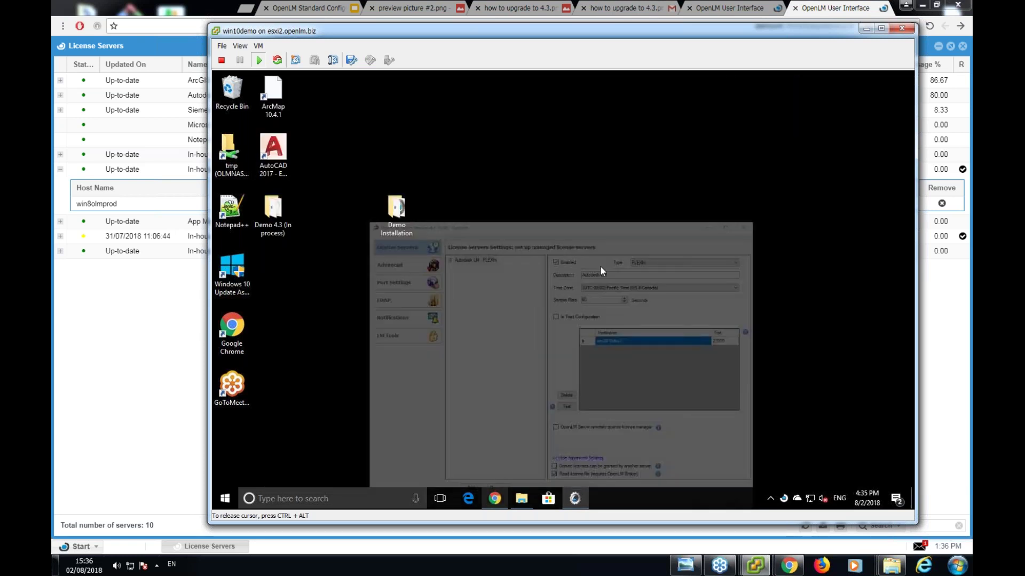
{"action": "left_click", "coordinate": [495, 498]}
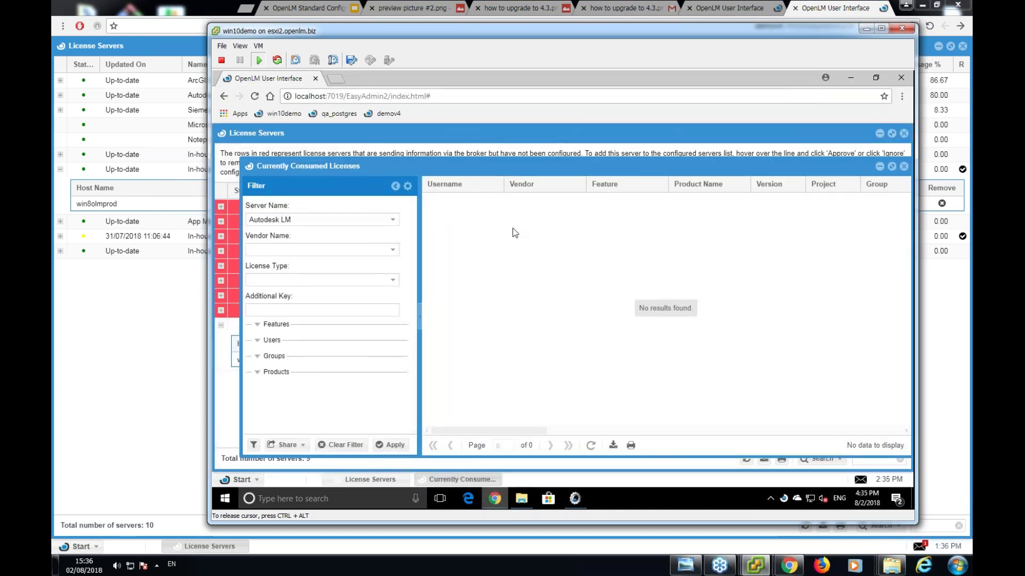
{"action": "left_click", "coordinate": [903, 166]}
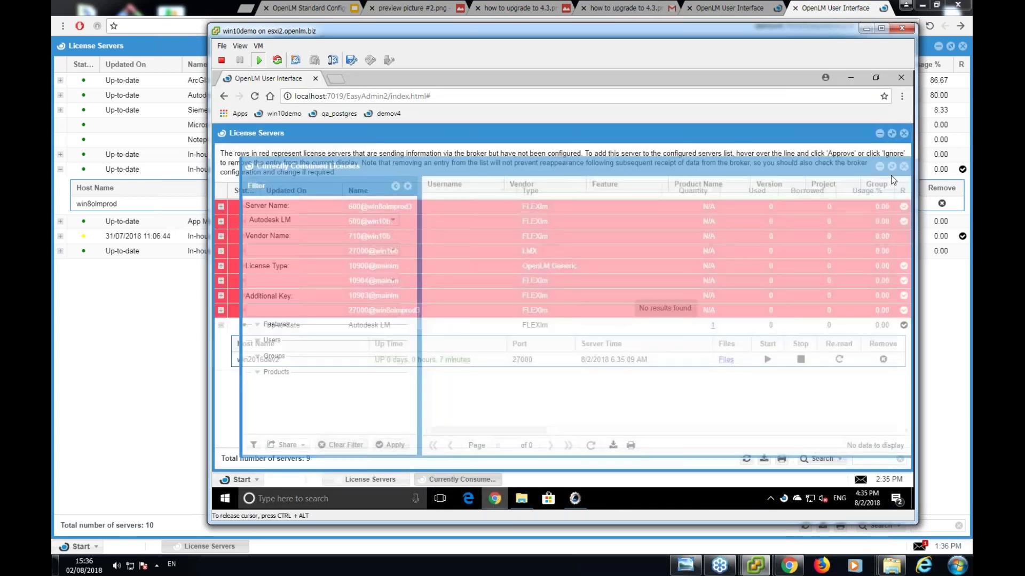
{"action": "left_click", "coordinate": [904, 133]}
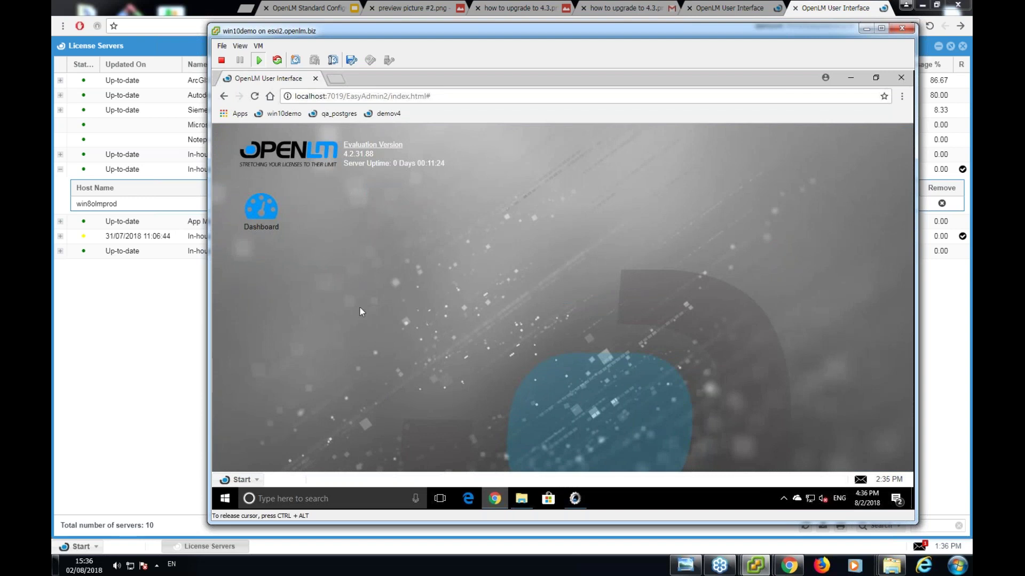
Examine the licensed features and quantities under OpenLM License in EasyAdmin2 Administration, and close that list.
{"action": "left_click", "coordinate": [321, 97]}
{"action": "left_click", "coordinate": [338, 97]}
{"action": "left_click", "coordinate": [242, 480]}
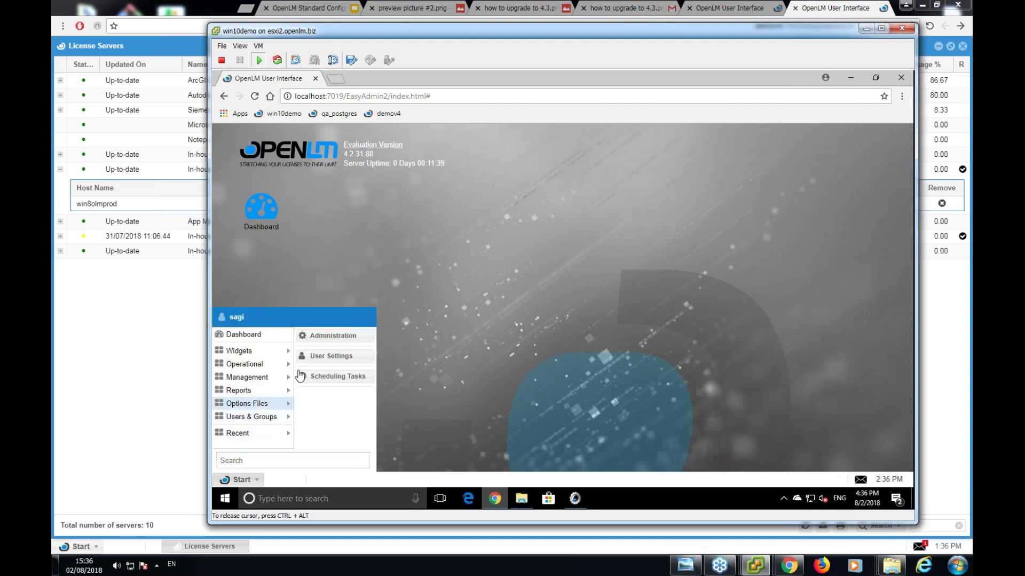
{"action": "left_click", "coordinate": [321, 336]}
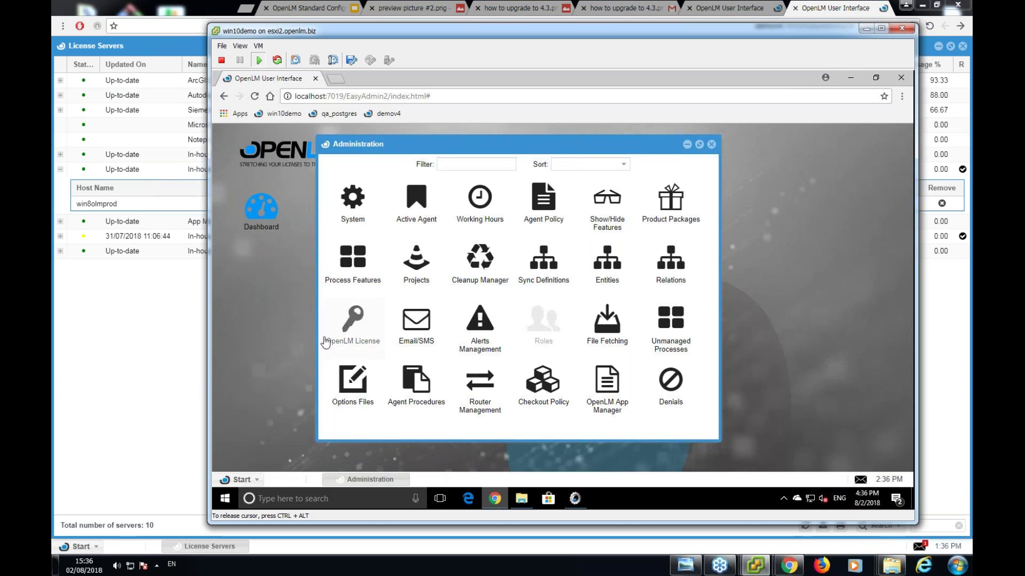
{"action": "left_click", "coordinate": [356, 323]}
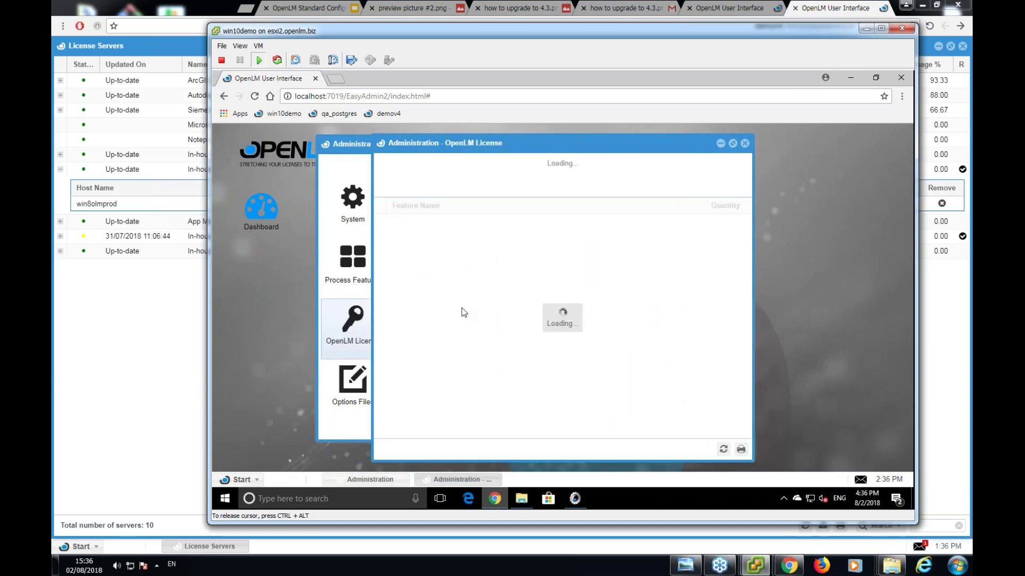
{"action": "scroll", "coordinate": [537, 380], "scroll_direction": "down", "scroll_amount": 4}
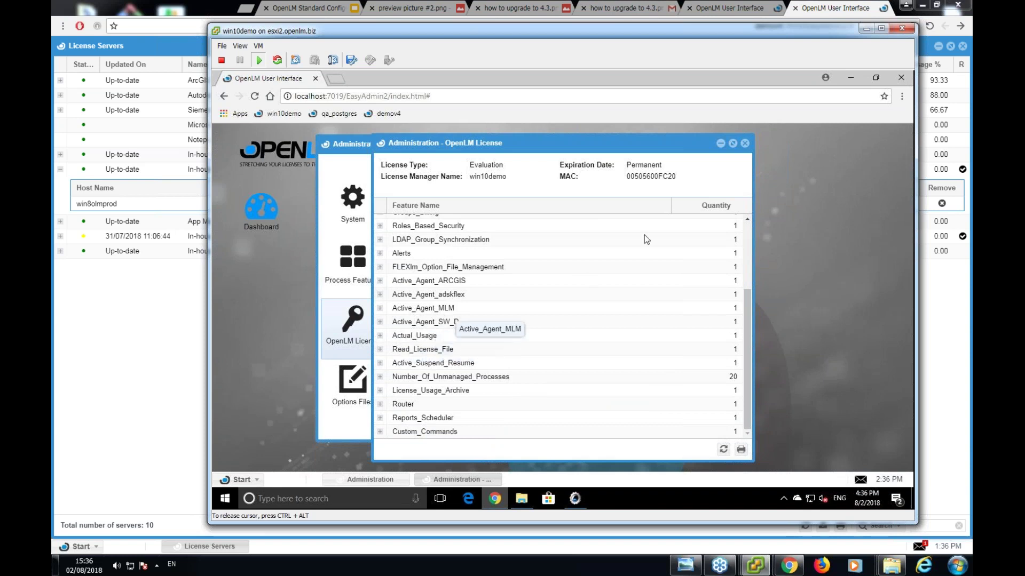
{"action": "left_click", "coordinate": [744, 144]}
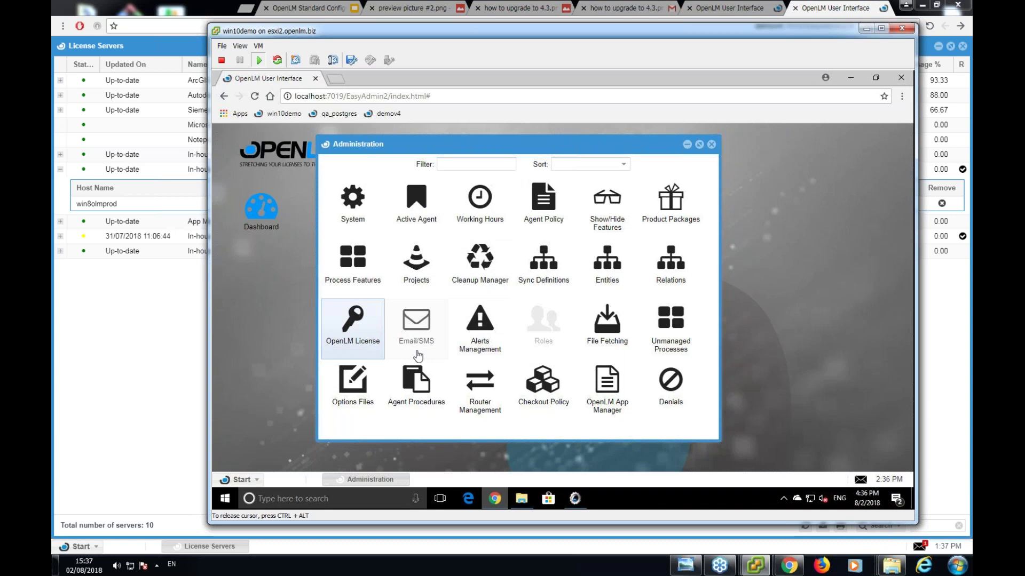
Open the acad AutoCAD Application process from the Process features administration for editing.
{"action": "left_click", "coordinate": [361, 274]}
{"action": "left_click", "coordinate": [361, 274]}
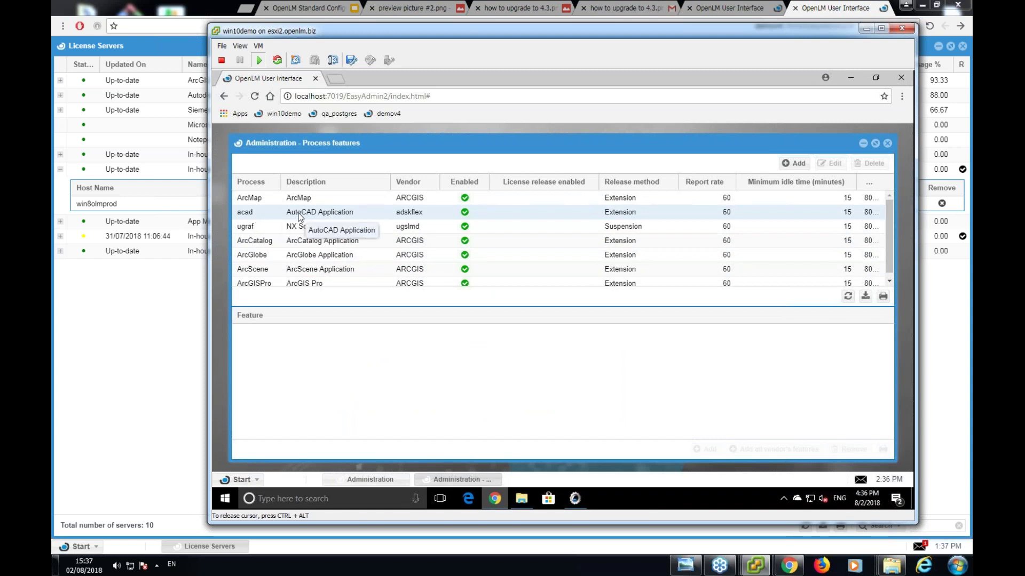
{"action": "left_click", "coordinate": [317, 213]}
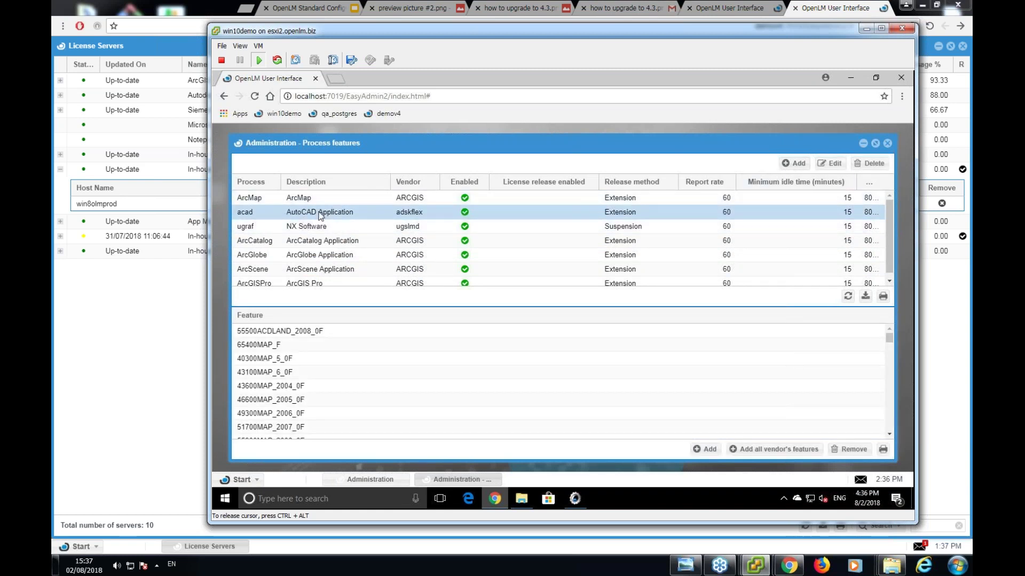
{"action": "double_click", "coordinate": [381, 214]}
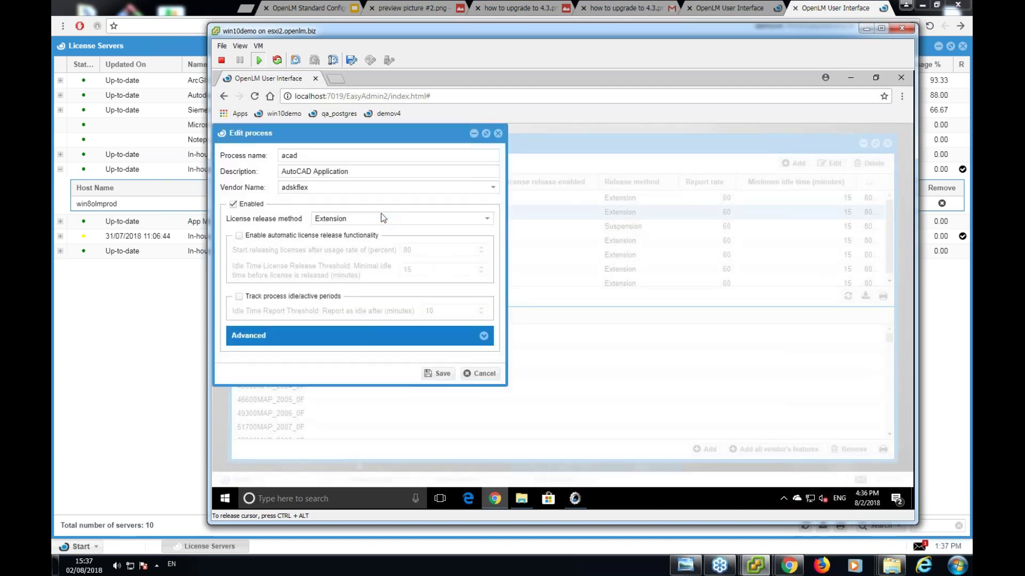
{"action": "left_click_drag", "start_coordinate": [281, 133], "coordinate": [428, 173]}
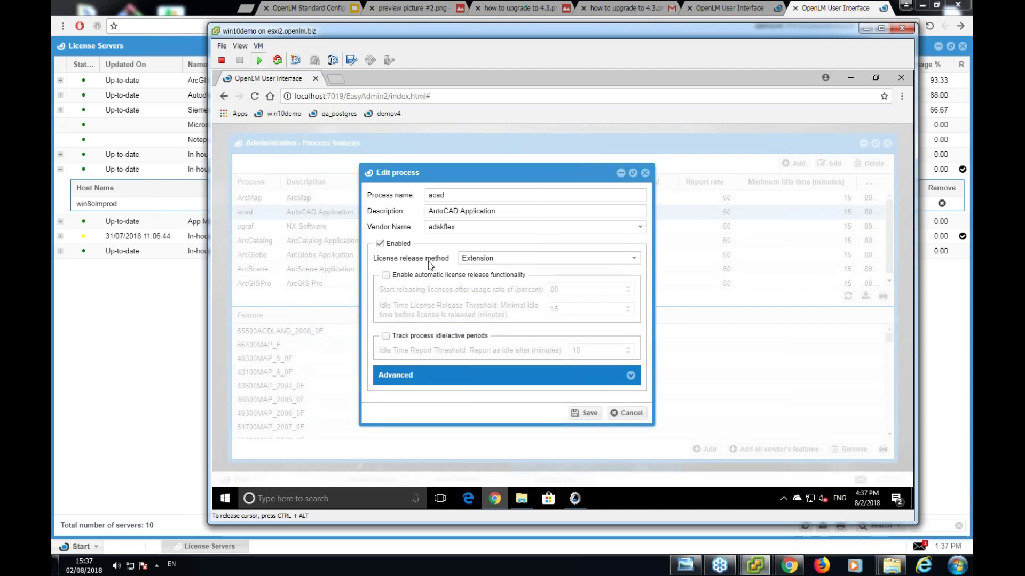
Enable automatic license release and idle/active tracking for acad, with the idle time report threshold at 3 minutes.
{"action": "left_click", "coordinate": [386, 276]}
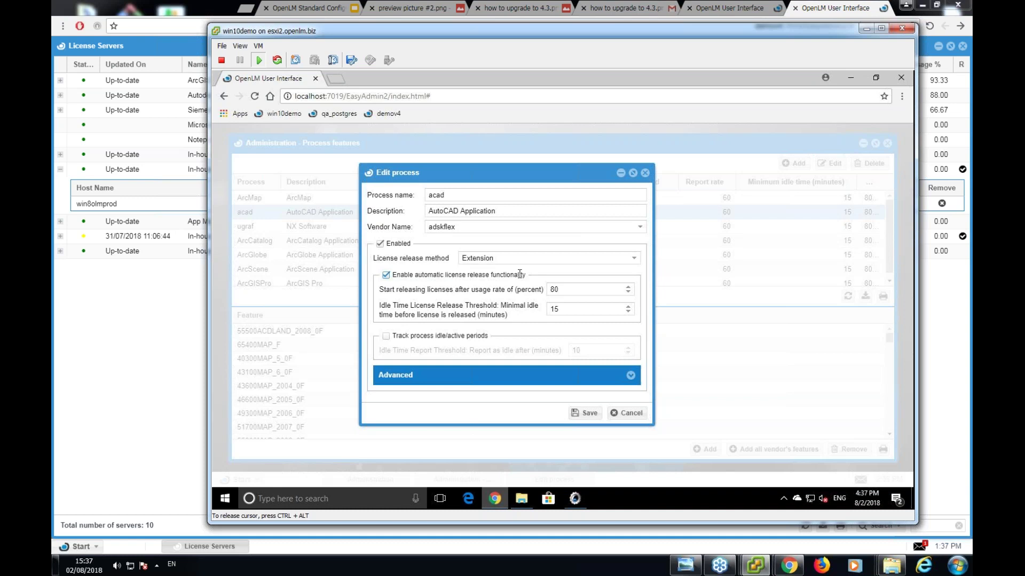
{"action": "left_click", "coordinate": [383, 338]}
{"action": "left_click", "coordinate": [590, 350]}
{"action": "left_click_drag", "start_coordinate": [590, 352], "coordinate": [565, 352]}
{"action": "type", "text": "3"}
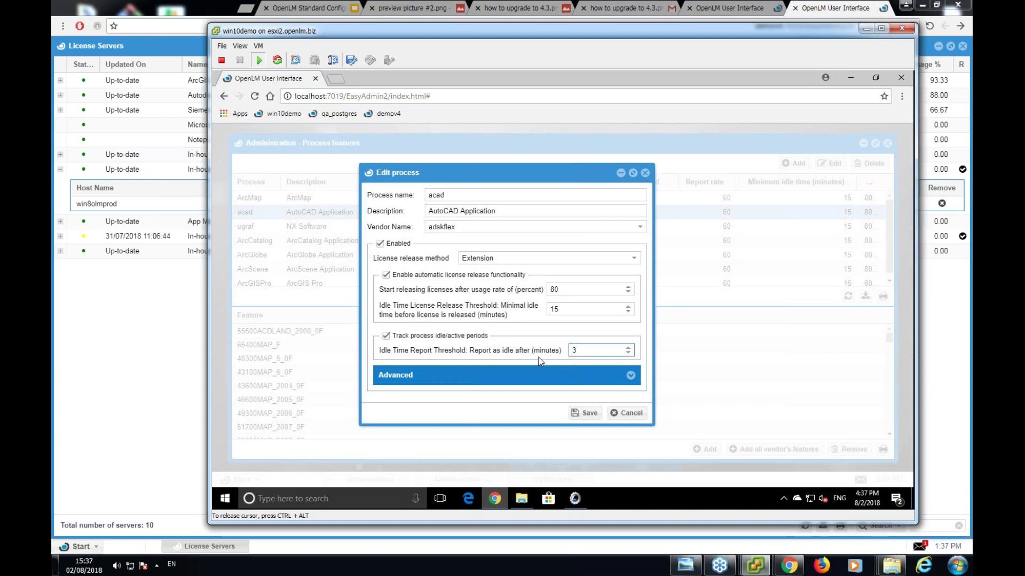
{"action": "left_click_drag", "start_coordinate": [580, 350], "coordinate": [570, 350]}
{"action": "left_click", "coordinate": [556, 309]}
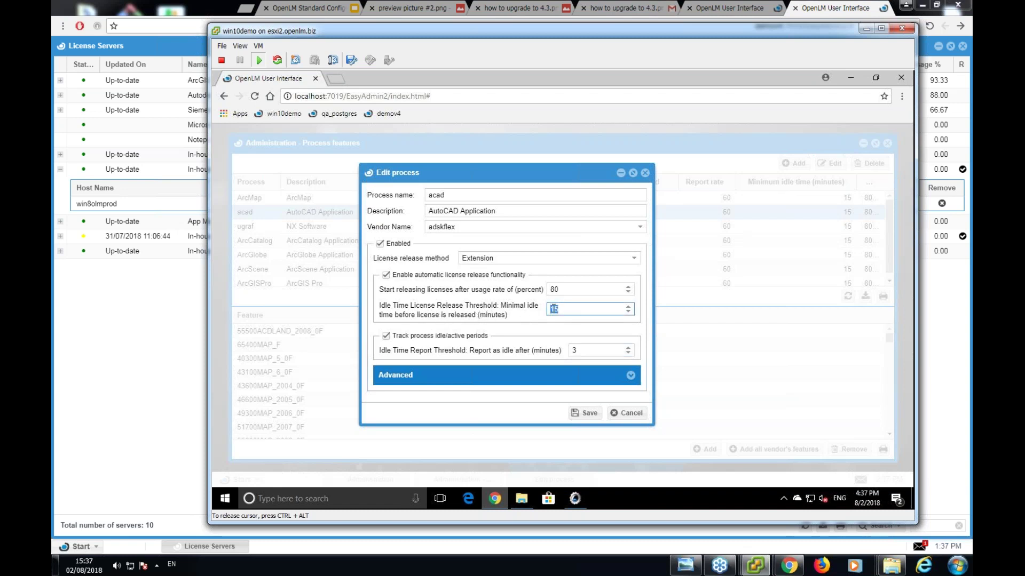
Set acad's usage rate for starting license release to 90 percent.
{"action": "left_click_drag", "start_coordinate": [562, 290], "coordinate": [550, 290]}
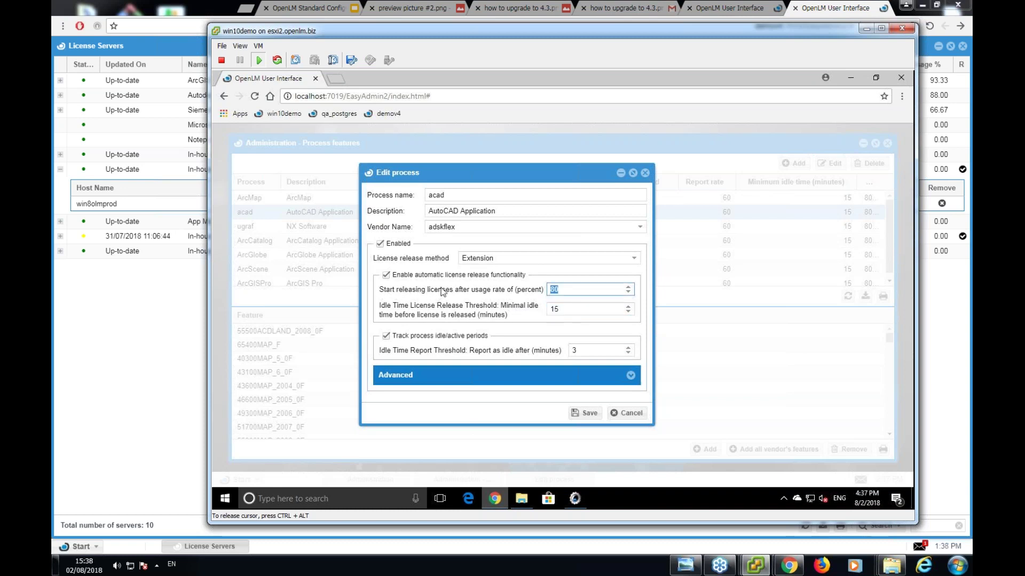
{"action": "left_click", "coordinate": [555, 290]}
{"action": "left_click_drag", "start_coordinate": [557, 290], "coordinate": [548, 290]}
{"action": "type", "text": "0"}
{"action": "double_click", "coordinate": [561, 289]}
{"action": "type", "text": "90"}
{"action": "double_click", "coordinate": [552, 289]}
Set acad's idle time license release threshold to 3 minutes and the usage rate for starting release to 0 percent.
{"action": "double_click", "coordinate": [566, 309]}
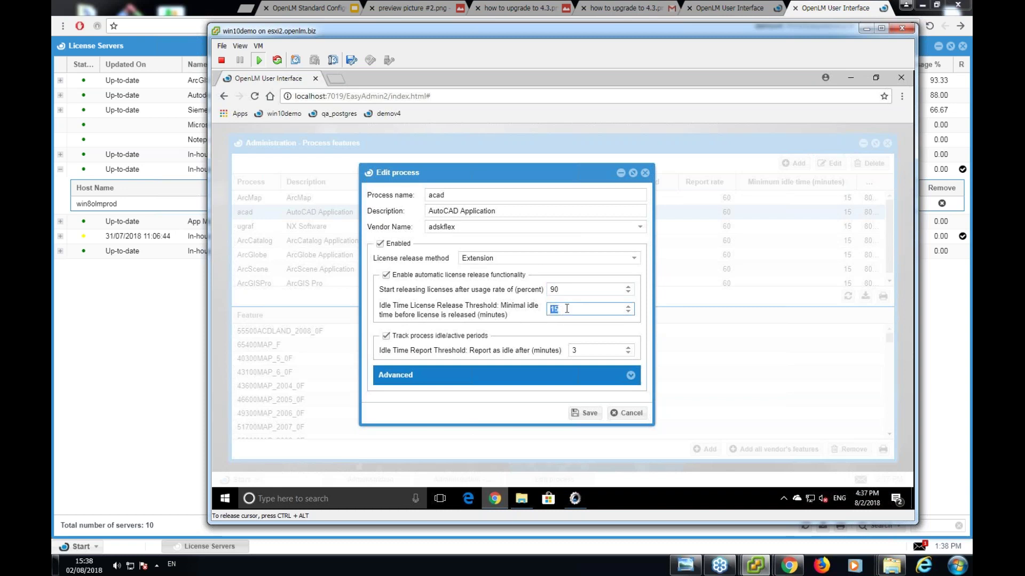
{"action": "type", "text": "3"}
{"action": "double_click", "coordinate": [566, 293]}
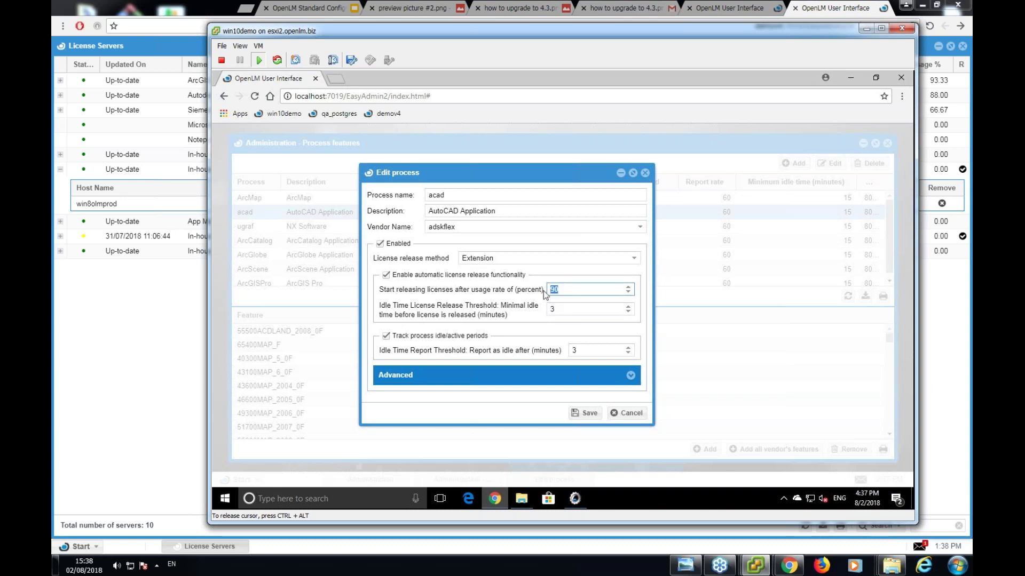
{"action": "type", "text": "0"}
Expand acad's advanced settings and examine the processor time, IO data operations and user usage thresholds.
{"action": "left_click", "coordinate": [635, 376]}
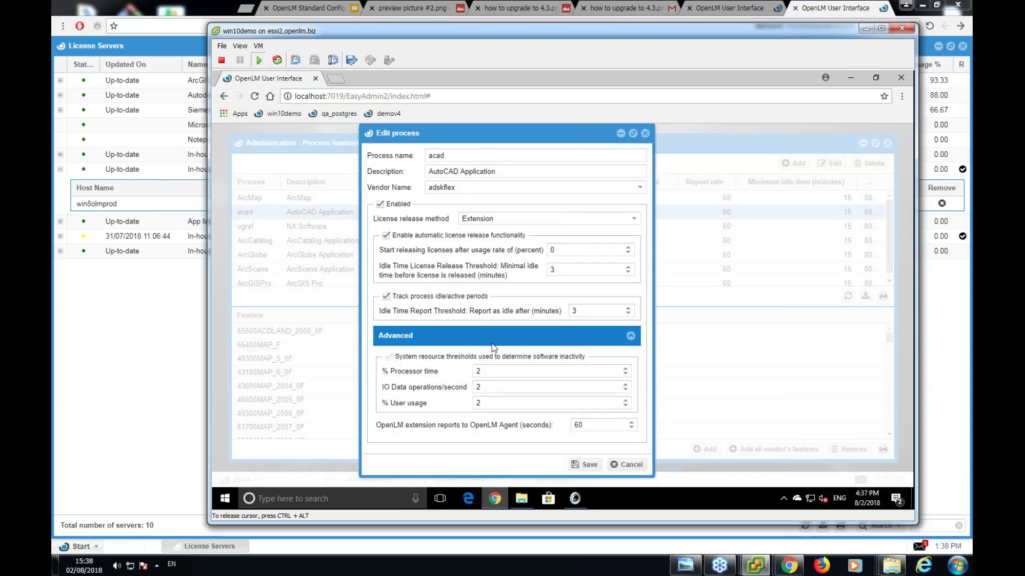
{"action": "left_click", "coordinate": [485, 373]}
{"action": "key", "text": "Tab"}
{"action": "key", "text": "Tab"}
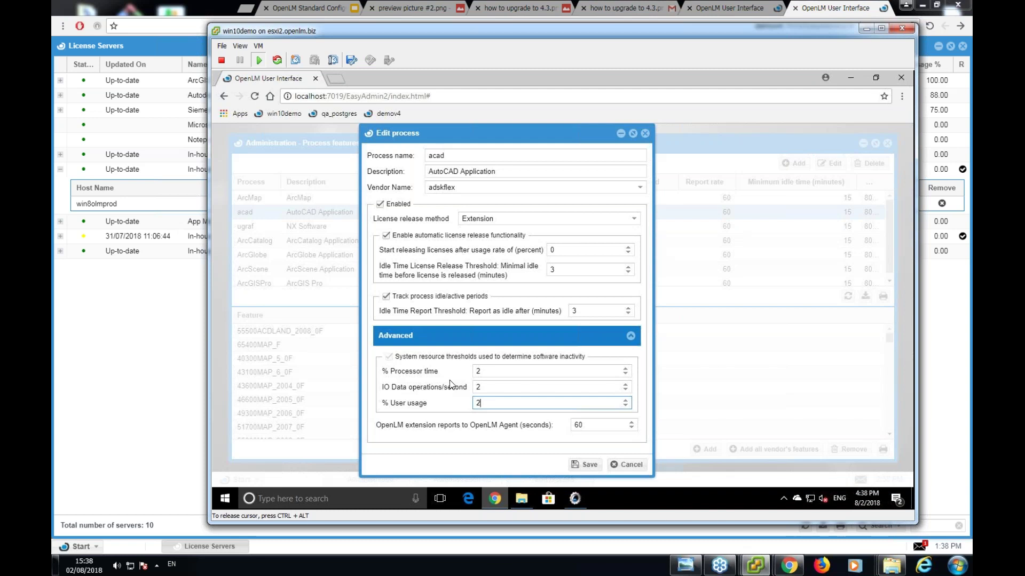
{"action": "left_click", "coordinate": [475, 372]}
{"action": "left_click", "coordinate": [484, 389]}
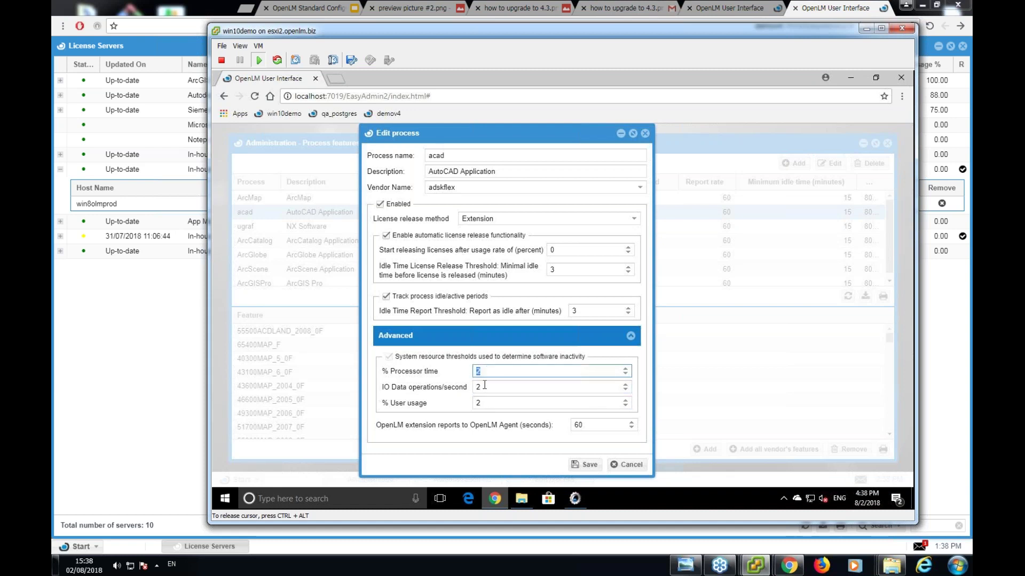
Set acad's processor time, IO data operations and user usage inactivity thresholds to 5 each, and save the process.
{"action": "left_click", "coordinate": [491, 369]}
{"action": "key", "text": "BackSpace"}
{"action": "type", "text": "5"}
{"action": "key", "text": "Tab"}
{"action": "type", "text": "5"}
{"action": "key", "text": "Tab"}
{"action": "type", "text": "5"}
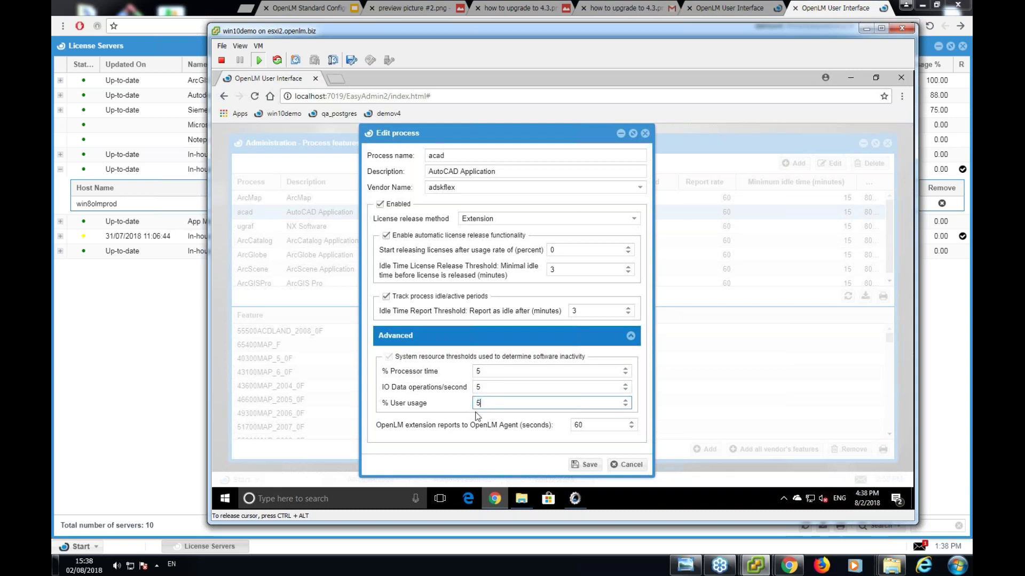
{"action": "key", "text": "Tab"}
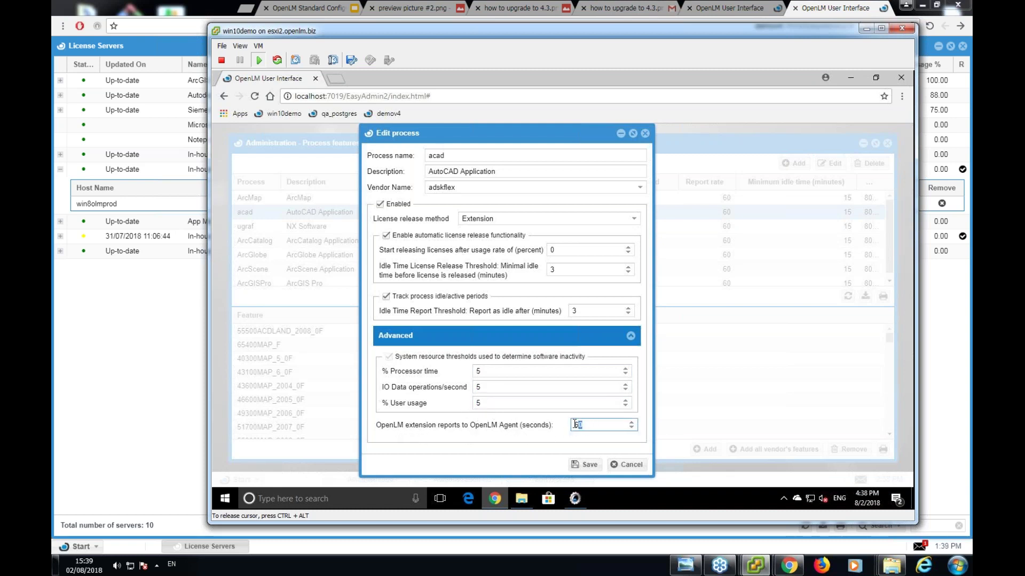
{"action": "left_click", "coordinate": [585, 464]}
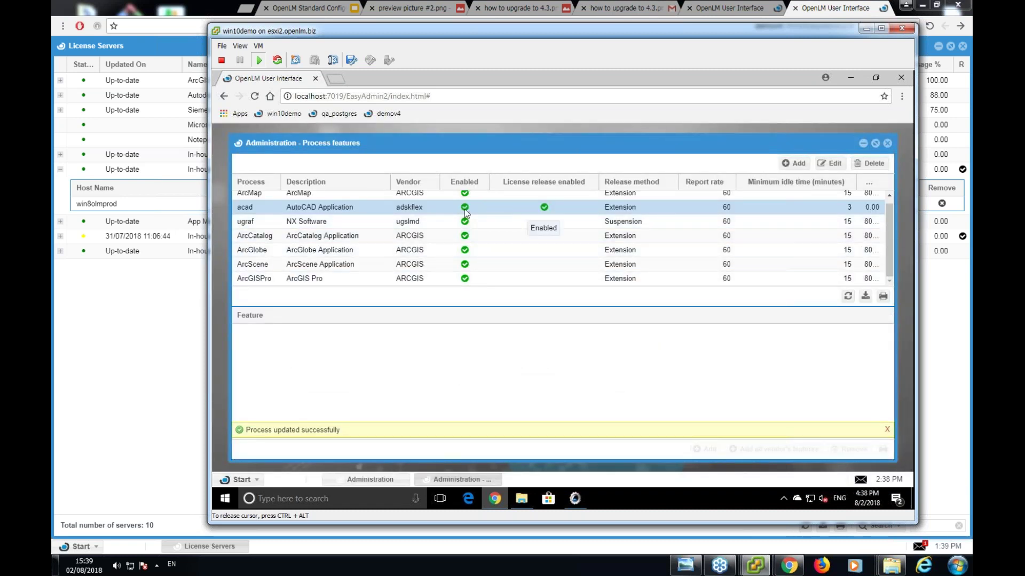
Add all features of the adskflex vendor to the acad process.
{"action": "left_click", "coordinate": [326, 207]}
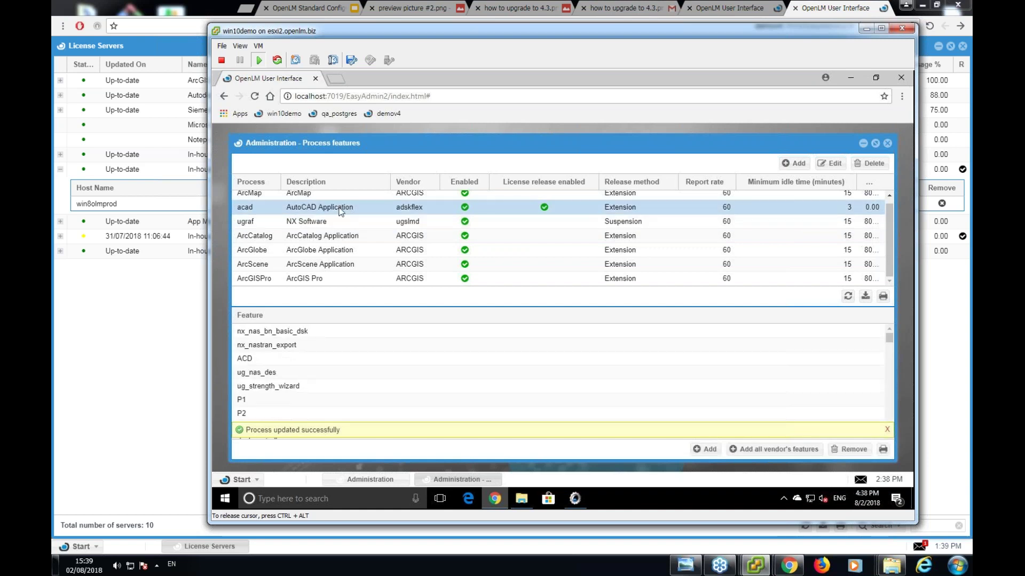
{"action": "scroll", "coordinate": [304, 347], "scroll_direction": "down", "scroll_amount": 5}
{"action": "scroll", "coordinate": [304, 354], "scroll_direction": "down", "scroll_amount": 10}
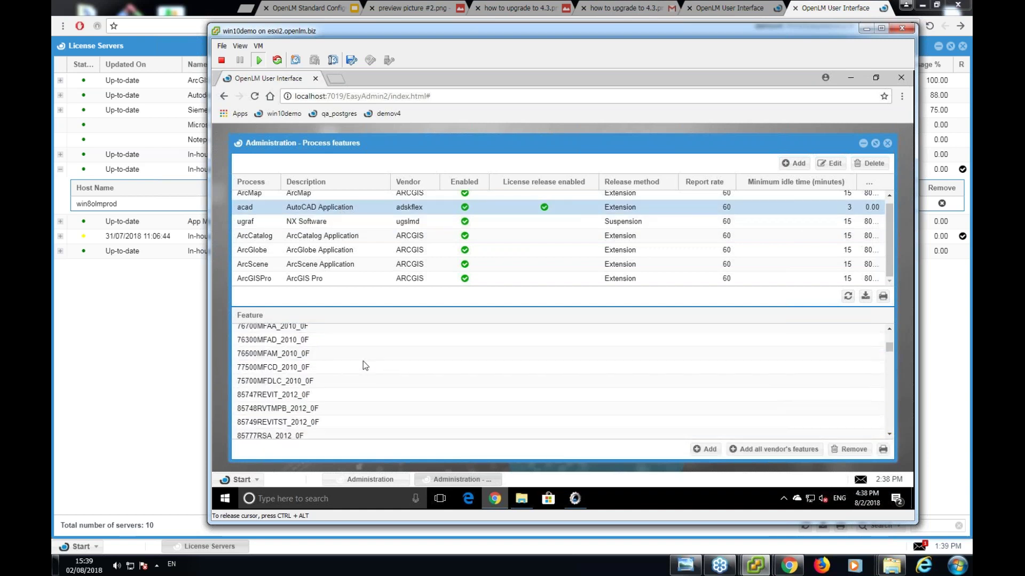
{"action": "left_click", "coordinate": [765, 452]}
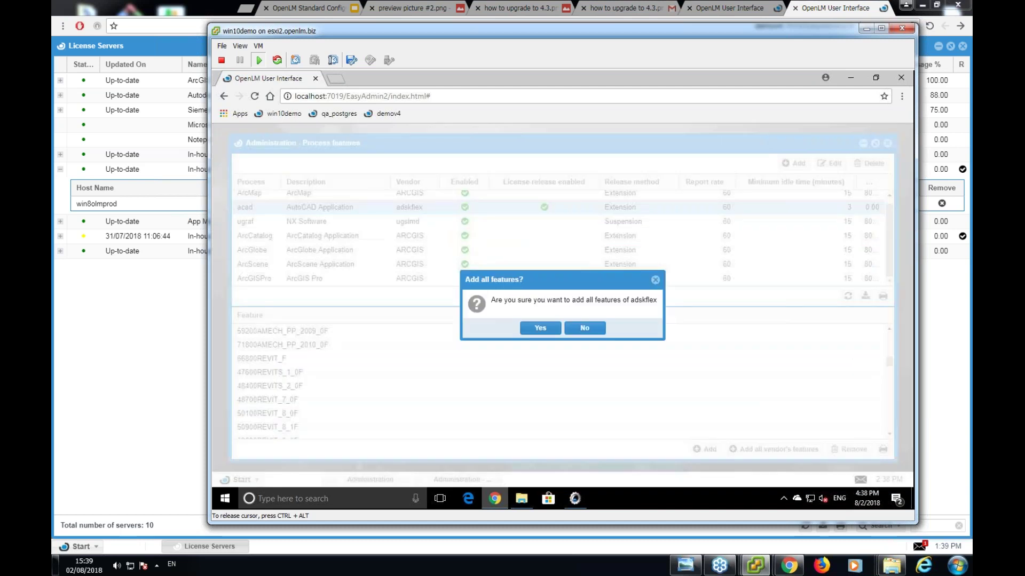
{"action": "left_click", "coordinate": [540, 328]}
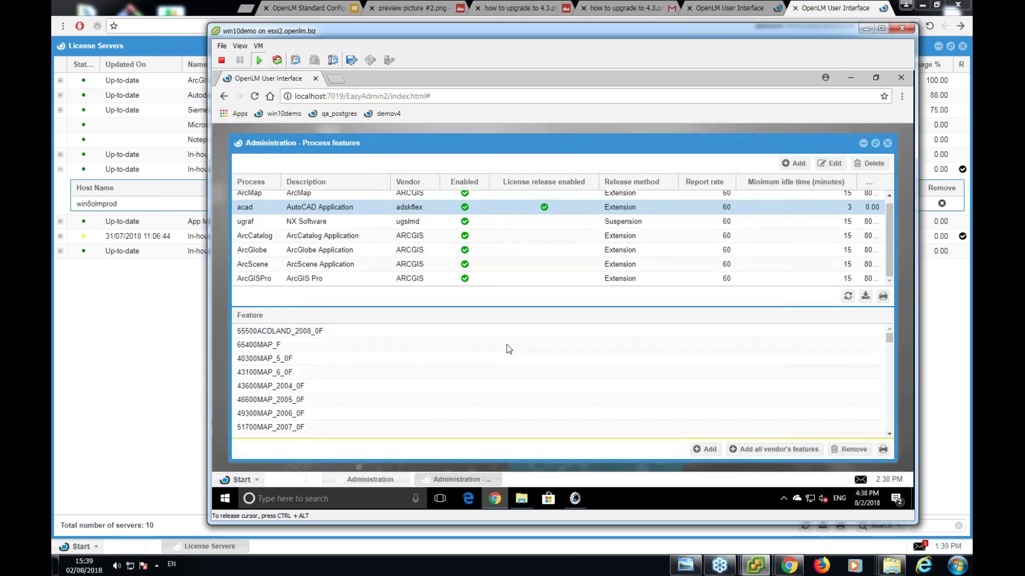
{"action": "scroll", "coordinate": [404, 374], "scroll_direction": "down", "scroll_amount": 5}
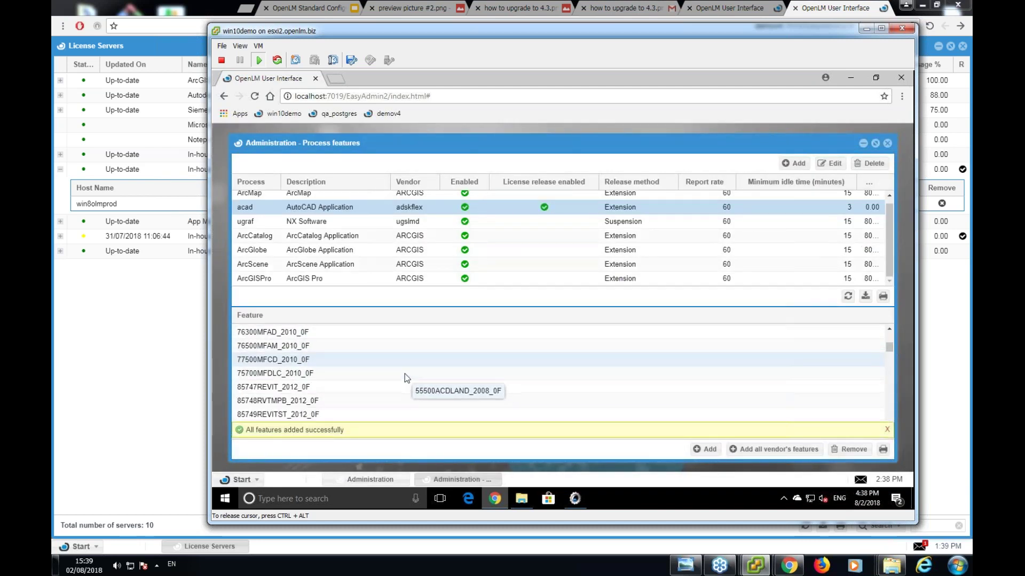
{"action": "left_click", "coordinate": [706, 450]}
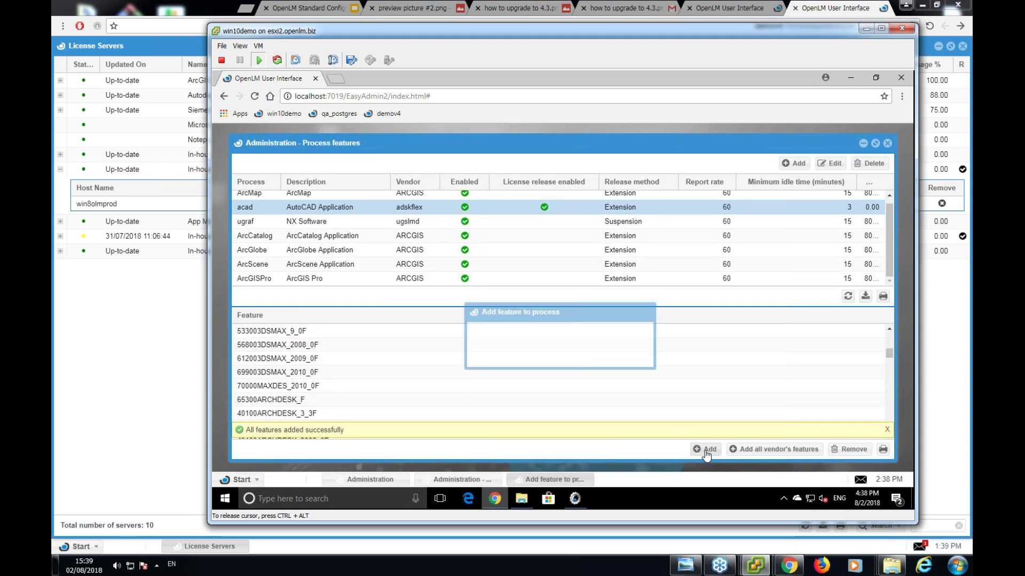
{"action": "left_click", "coordinate": [653, 327]}
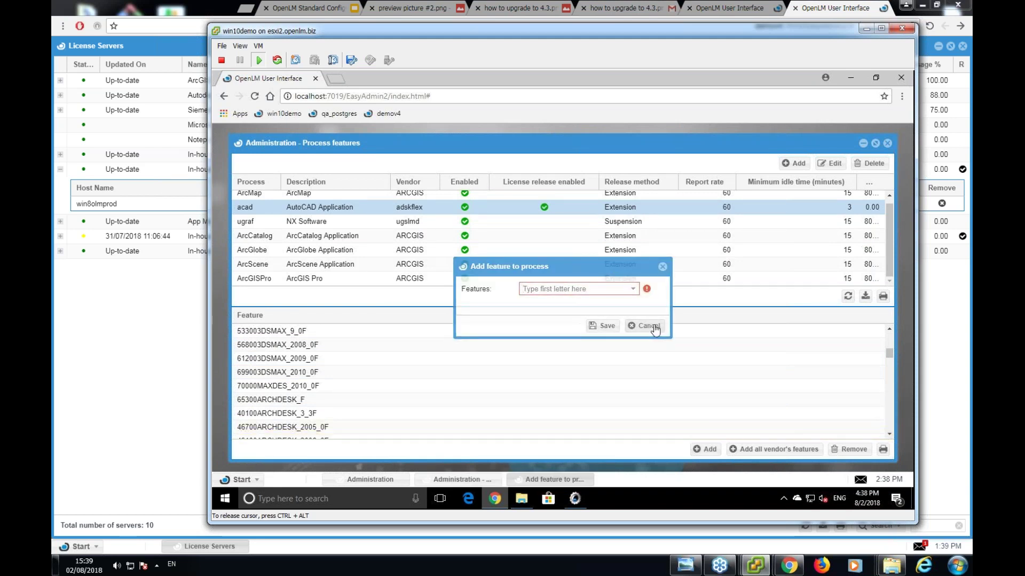
{"action": "left_click", "coordinate": [887, 144]}
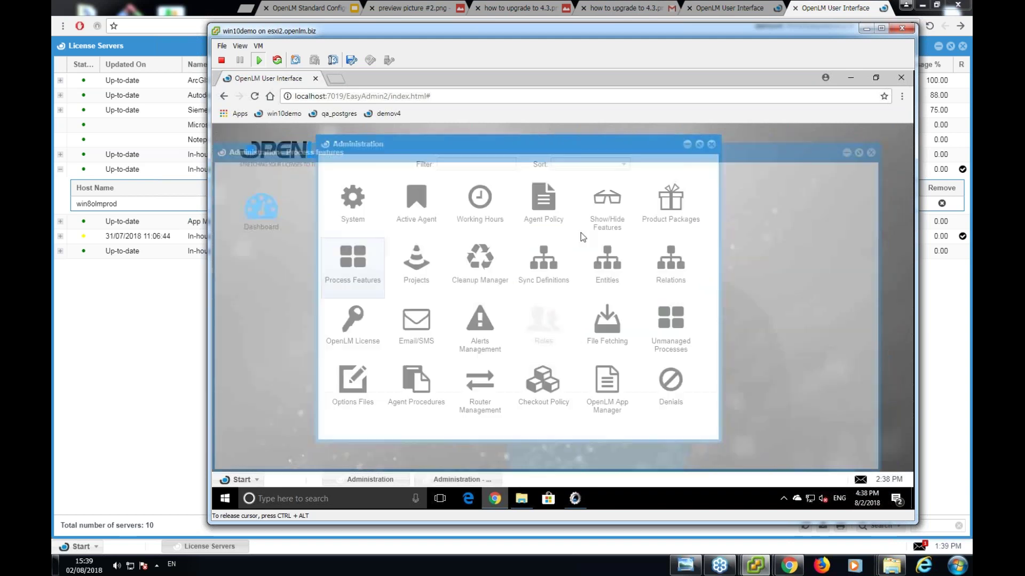
Reopen acad's process settings and examine the available license release methods without changing them.
{"action": "double_click", "coordinate": [540, 220]}
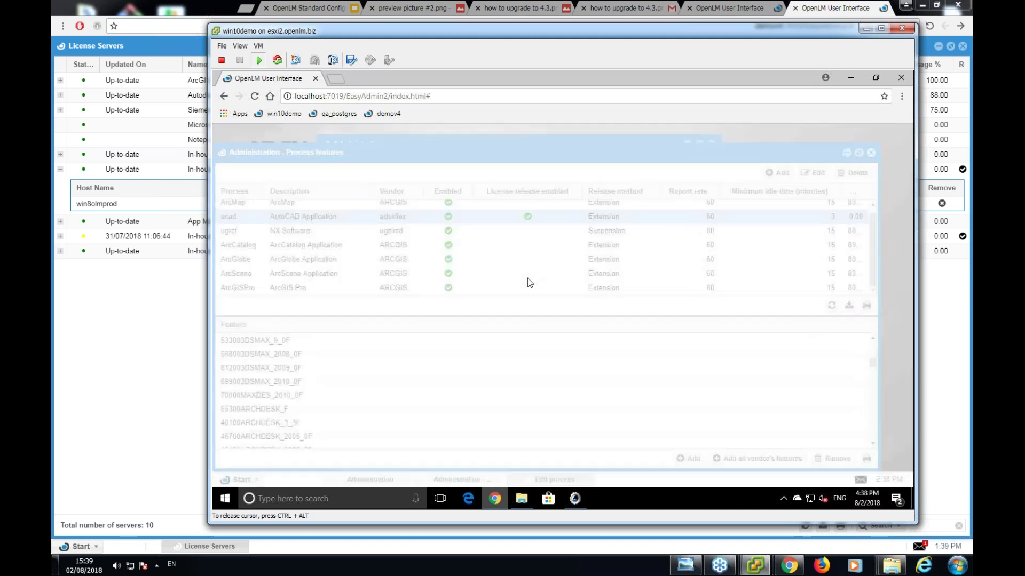
{"action": "left_click", "coordinate": [634, 258]}
{"action": "left_click", "coordinate": [634, 258]}
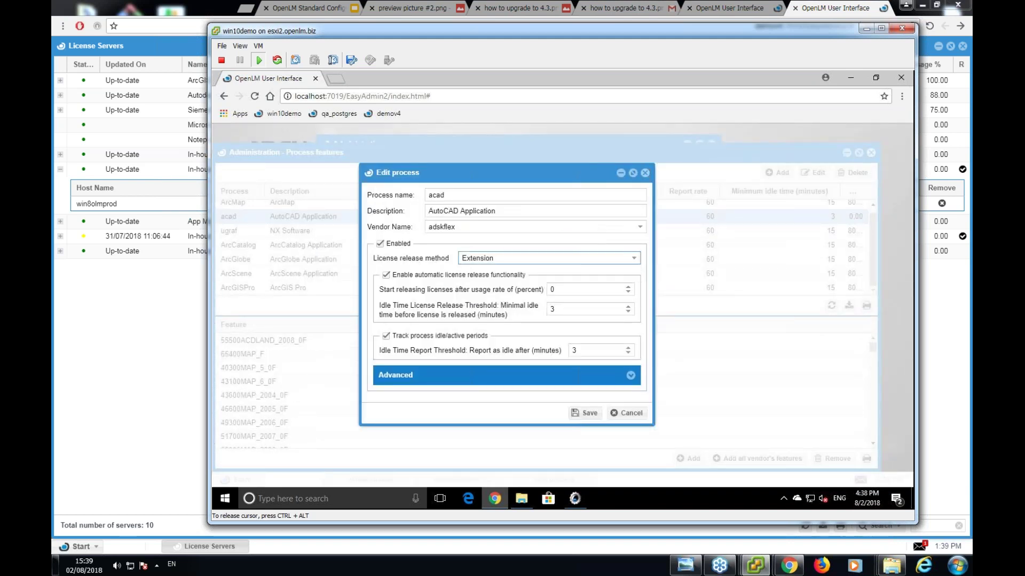
{"action": "left_click", "coordinate": [644, 174]}
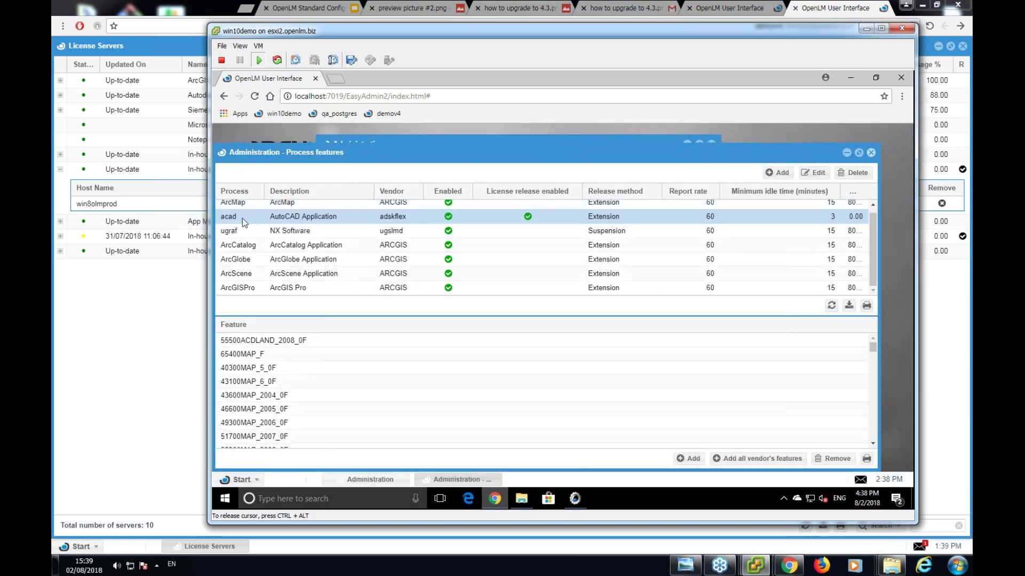
{"action": "double_click", "coordinate": [293, 221]}
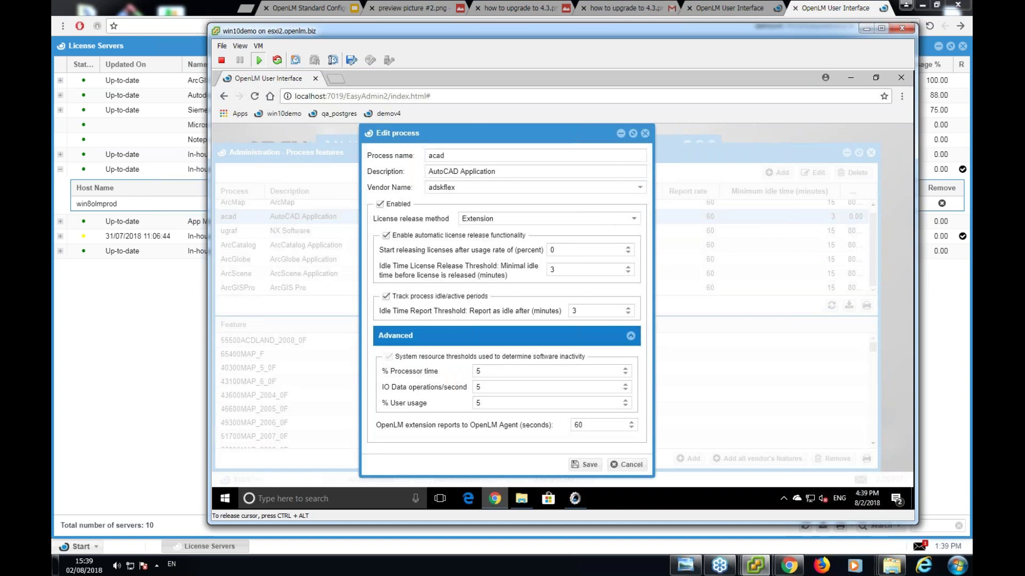
{"action": "left_click", "coordinate": [633, 219]}
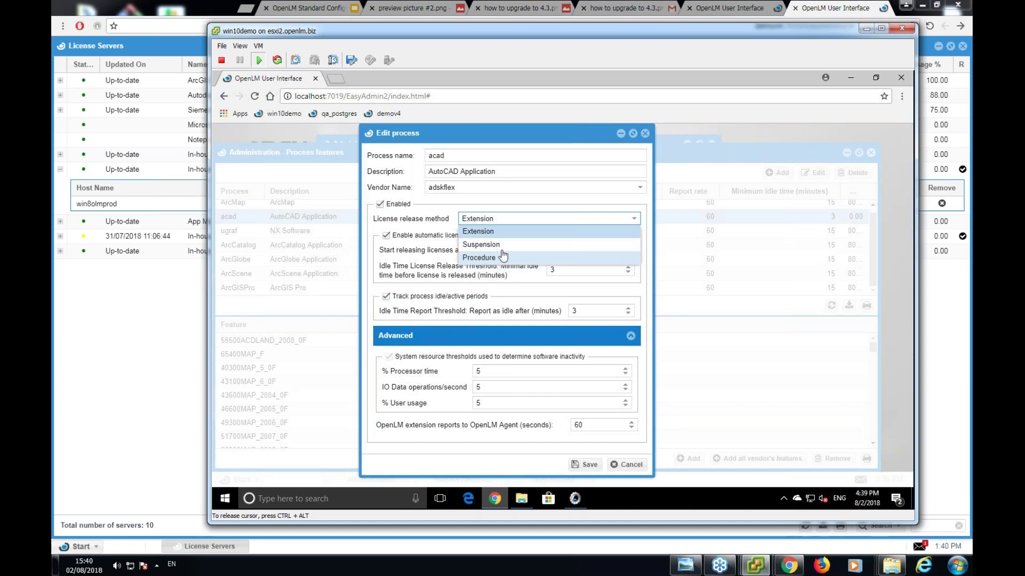
{"action": "left_click", "coordinate": [549, 290]}
{"action": "left_click", "coordinate": [627, 464]}
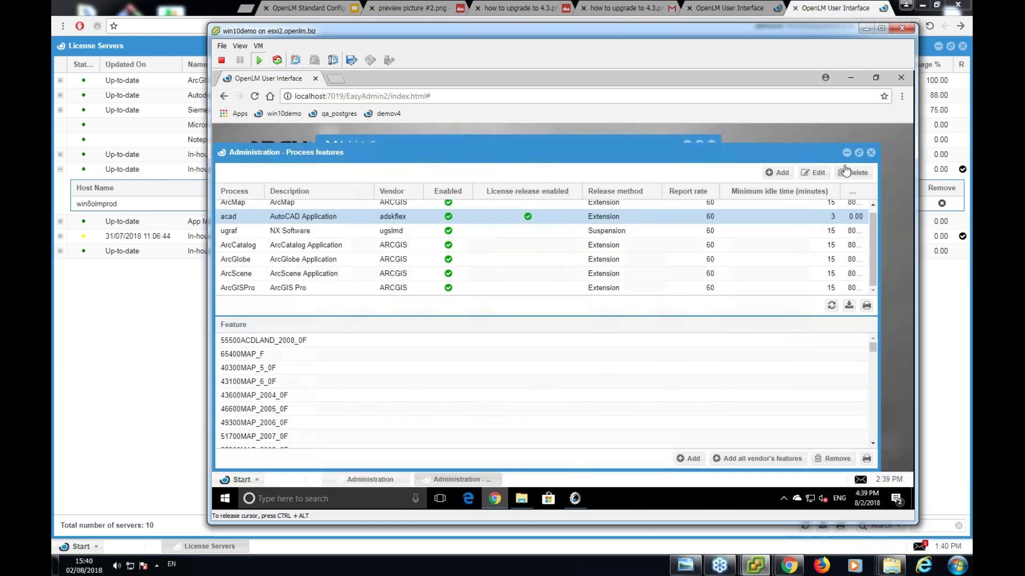
Close the administration windows and start AutoCAD 2017 from the virtual machine's desktop, leaving it minimized.
{"action": "left_click", "coordinate": [871, 153]}
{"action": "left_click", "coordinate": [715, 161]}
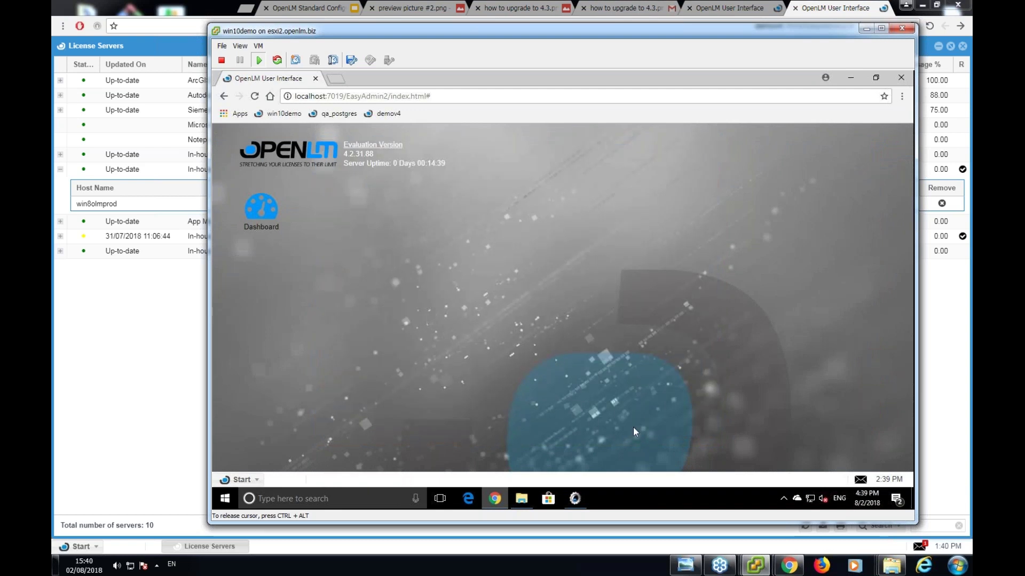
{"action": "left_click", "coordinate": [850, 77]}
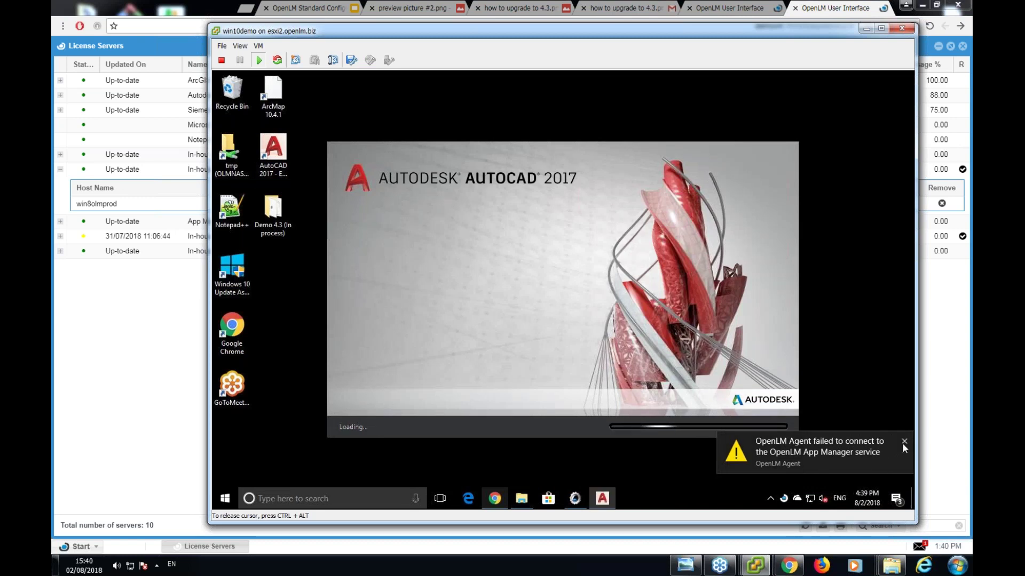
{"action": "left_click", "coordinate": [903, 441]}
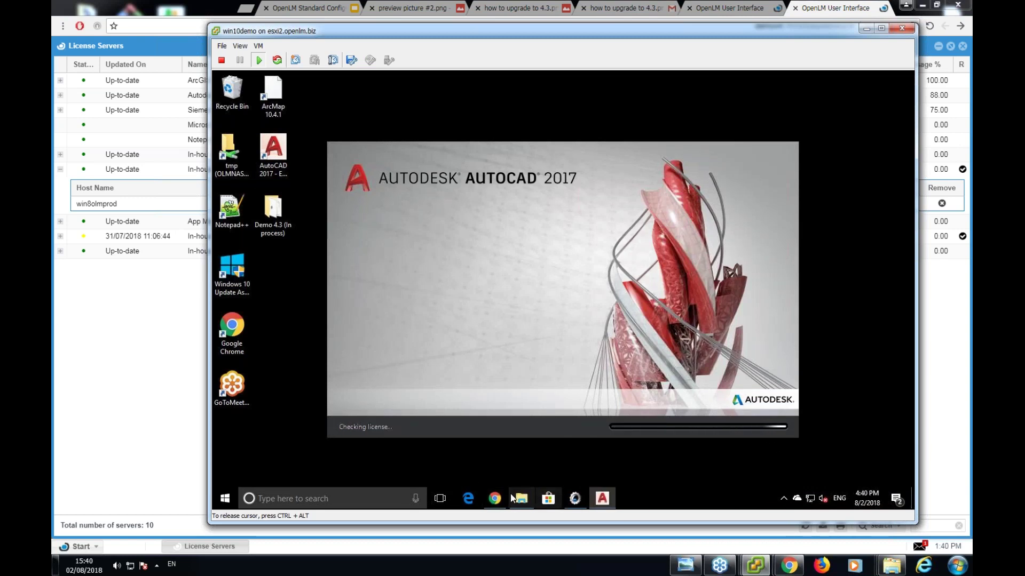
{"action": "left_click", "coordinate": [494, 499]}
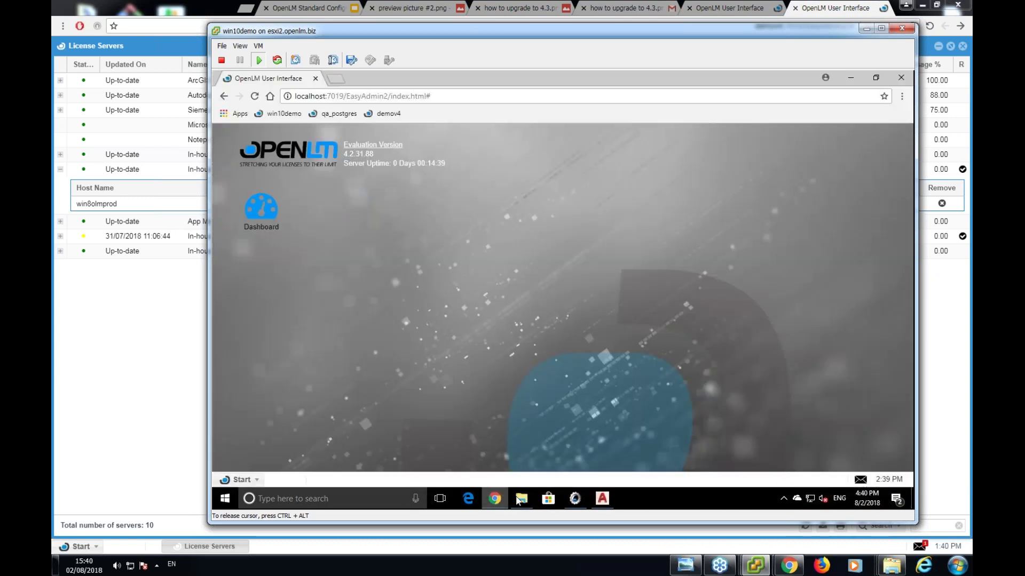
{"action": "left_click", "coordinate": [604, 500]}
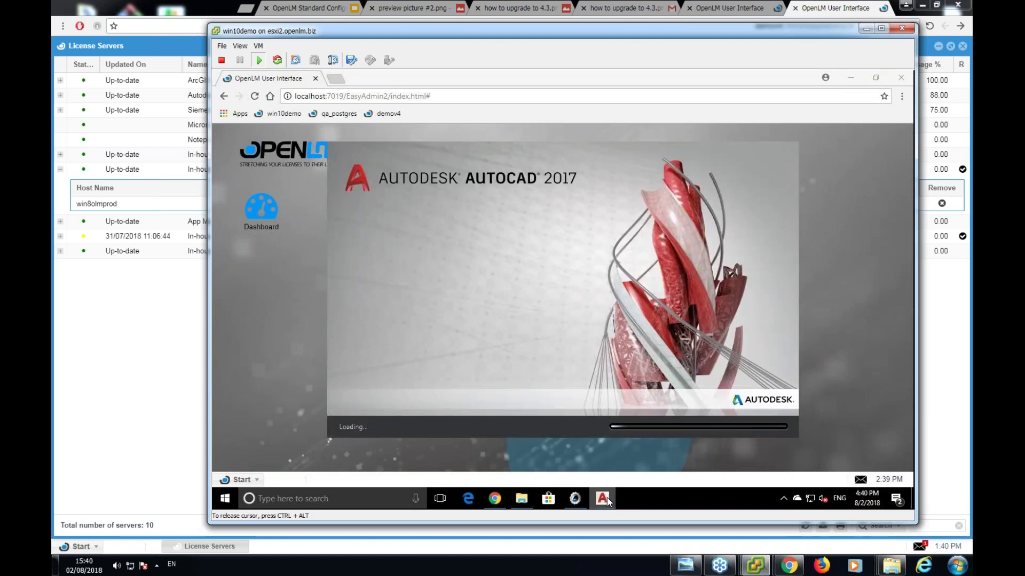
{"action": "mouse_move", "coordinate": [608, 501]}
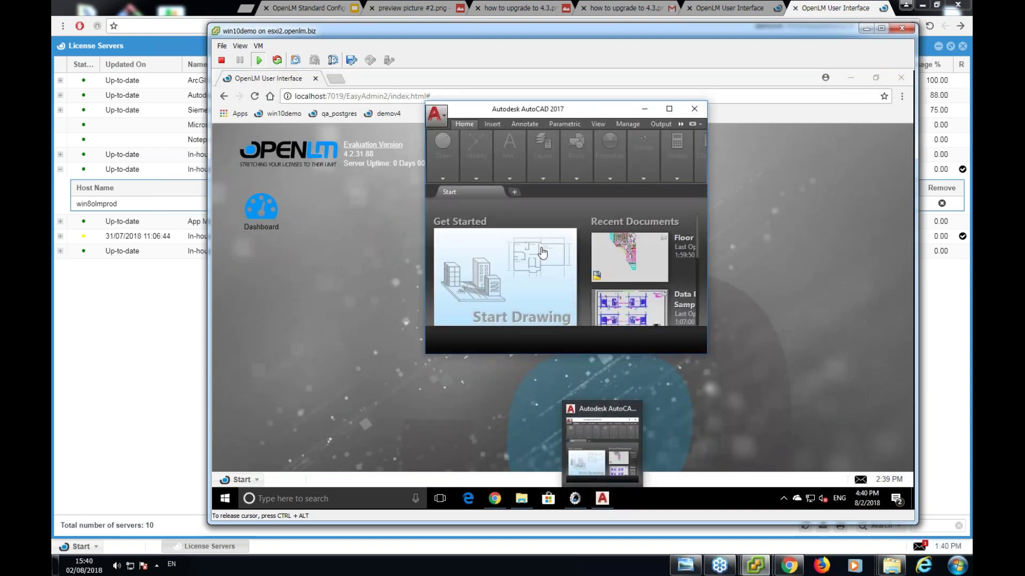
{"action": "left_click", "coordinate": [645, 110]}
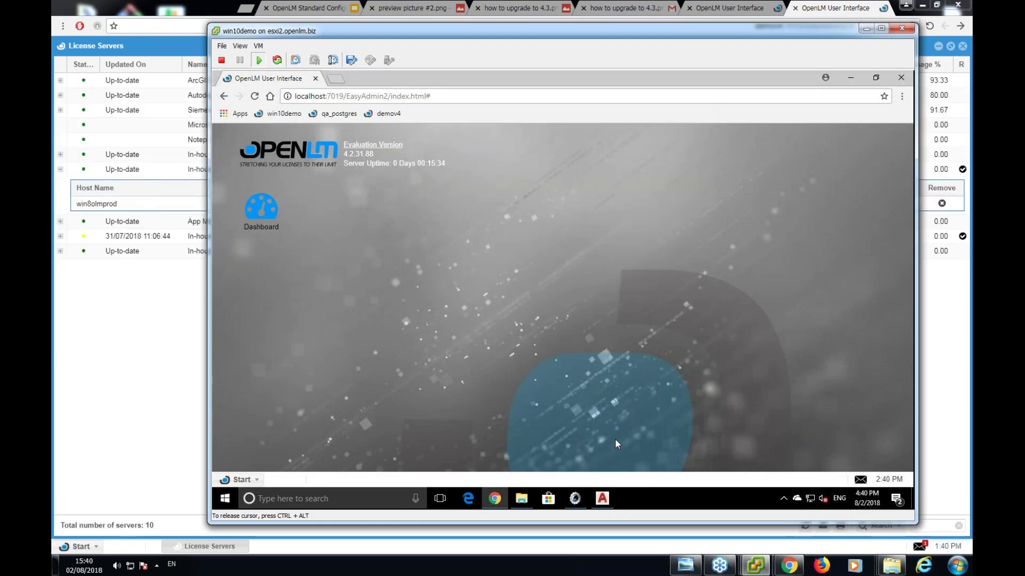
Open the License Servers widget and show the licenses currently consumed on Autodesk LM.
{"action": "left_click", "coordinate": [240, 479]}
{"action": "mouse_move", "coordinate": [242, 357]}
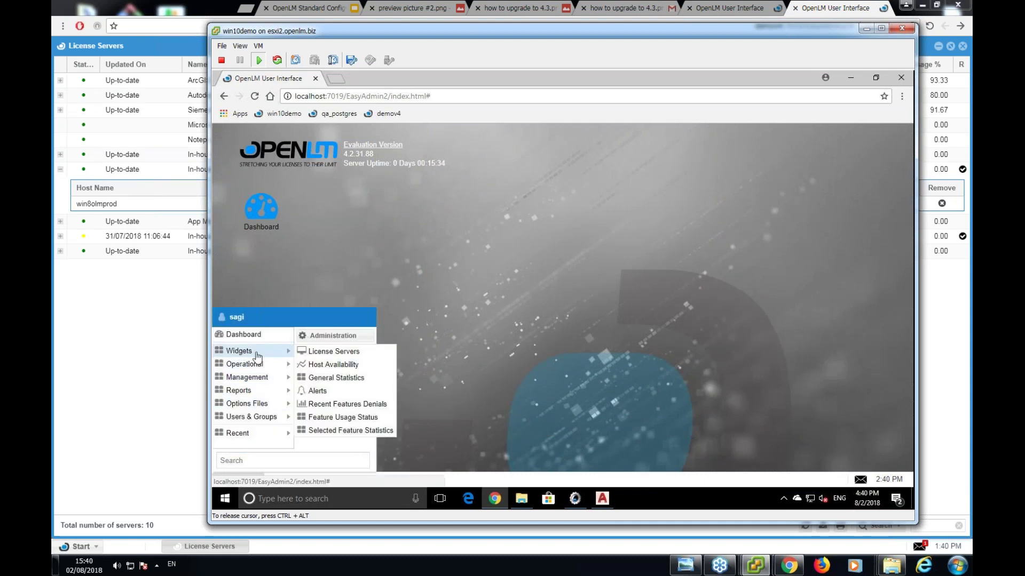
{"action": "left_click", "coordinate": [318, 353]}
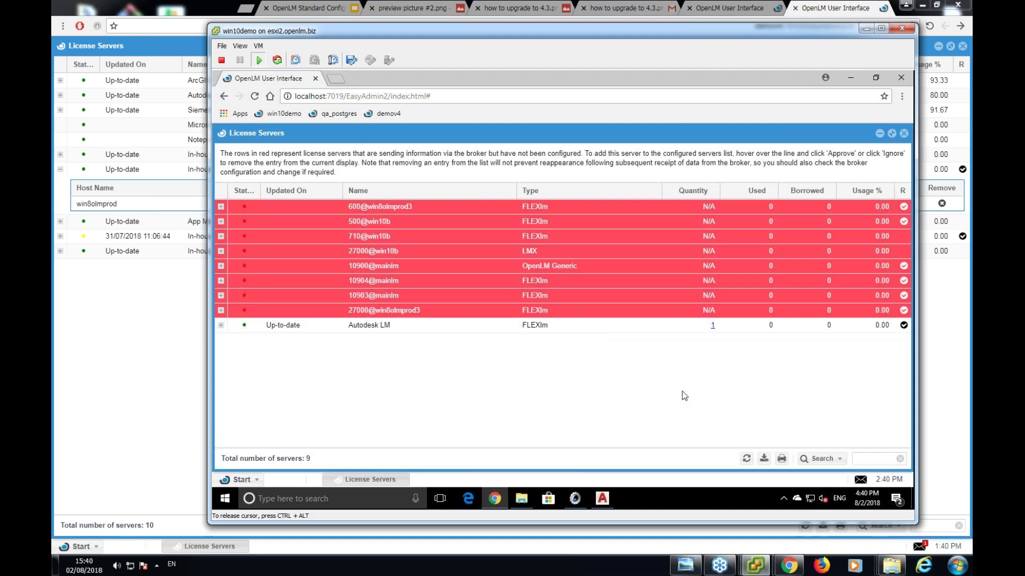
{"action": "mouse_move", "coordinate": [522, 498]}
{"action": "left_click", "coordinate": [525, 451]}
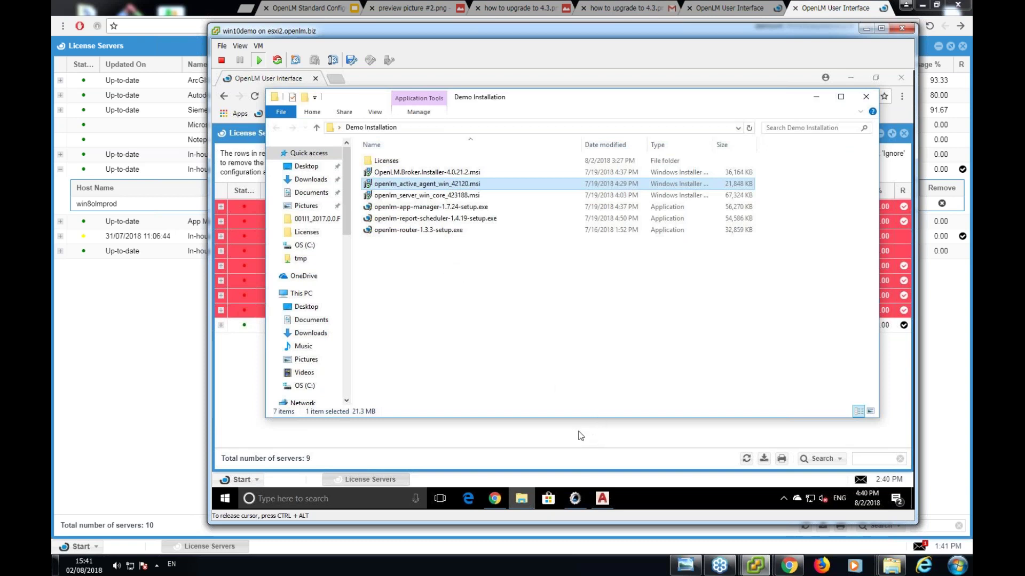
{"action": "left_click", "coordinate": [595, 444]}
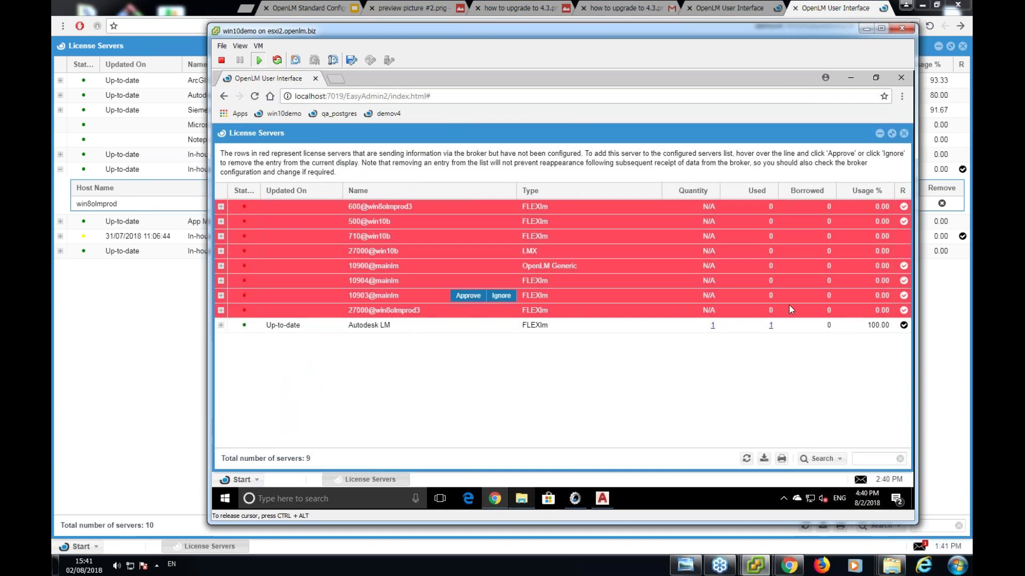
{"action": "left_click", "coordinate": [771, 325]}
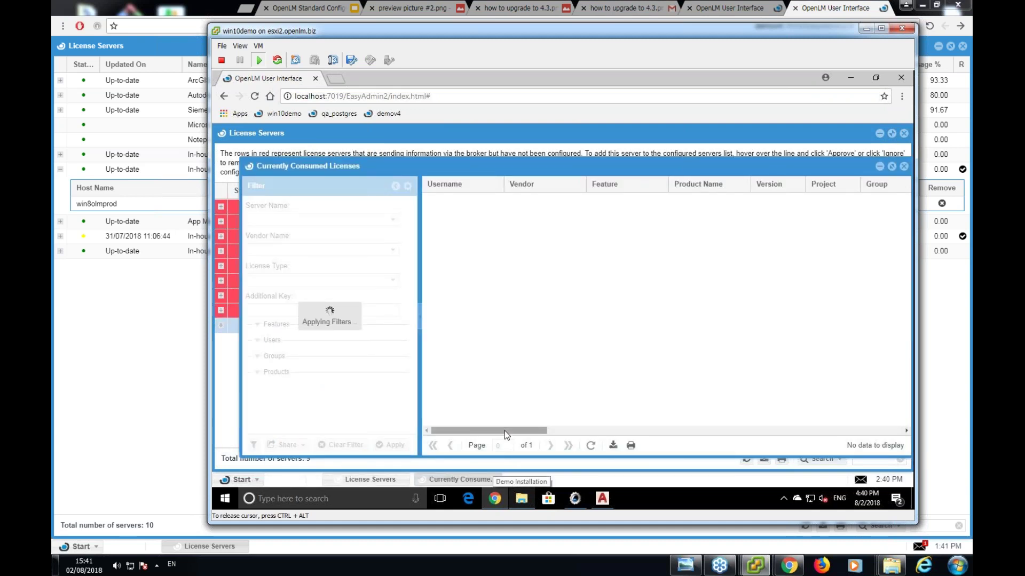
Examine the consumed Autodesk licenses' users, features, start times, durations, idle times and license removal options.
{"action": "left_click_drag", "start_coordinate": [504, 431], "coordinate": [629, 424]}
{"action": "left_click", "coordinate": [522, 498]}
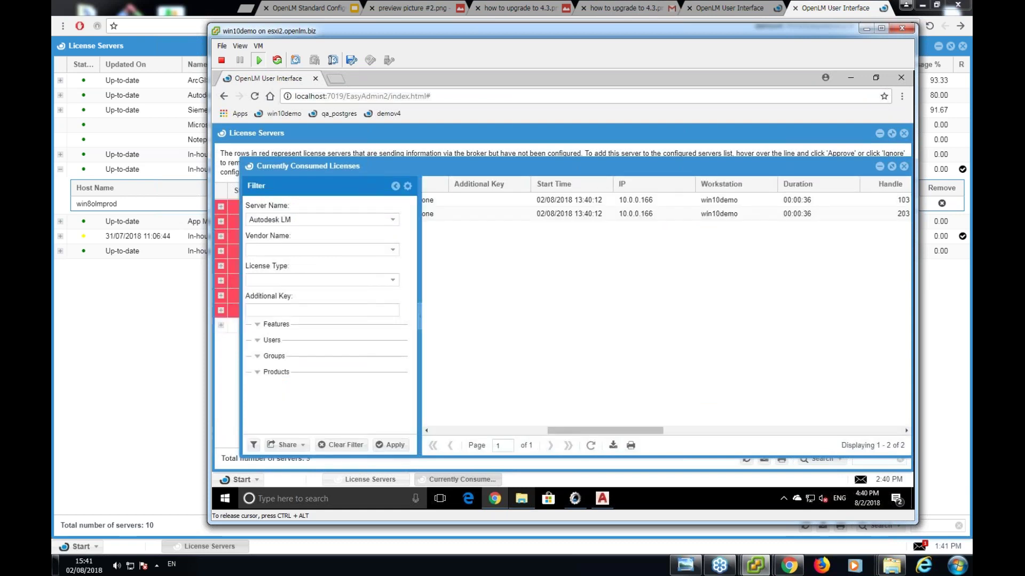
{"action": "left_click", "coordinate": [522, 502]}
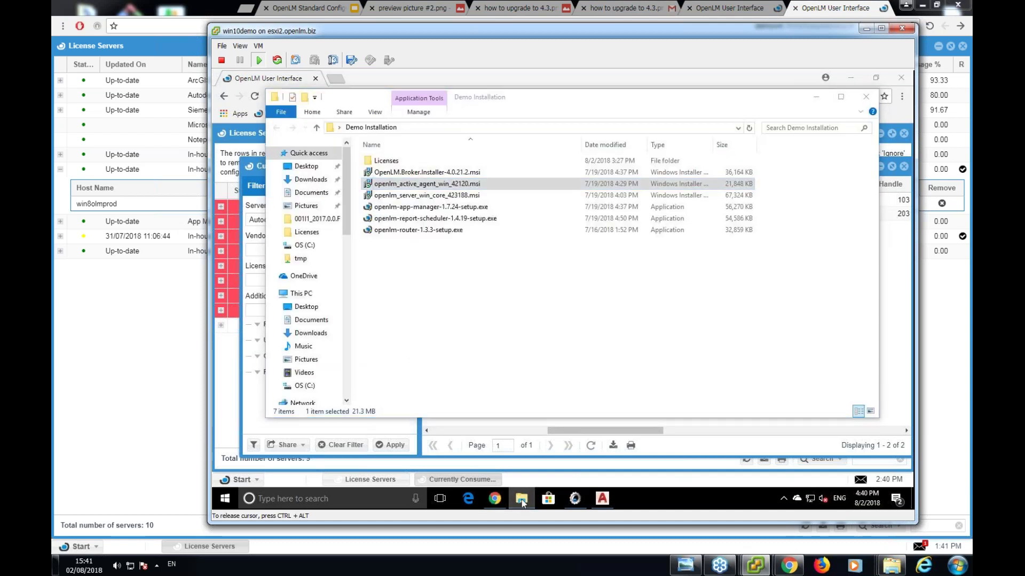
{"action": "left_click", "coordinate": [523, 502]}
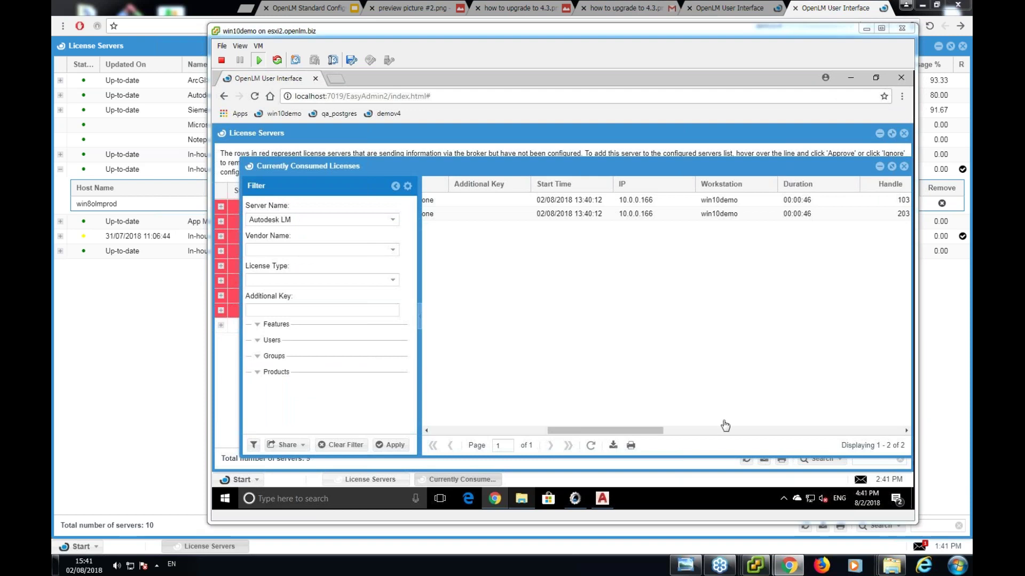
{"action": "left_click", "coordinate": [598, 408]}
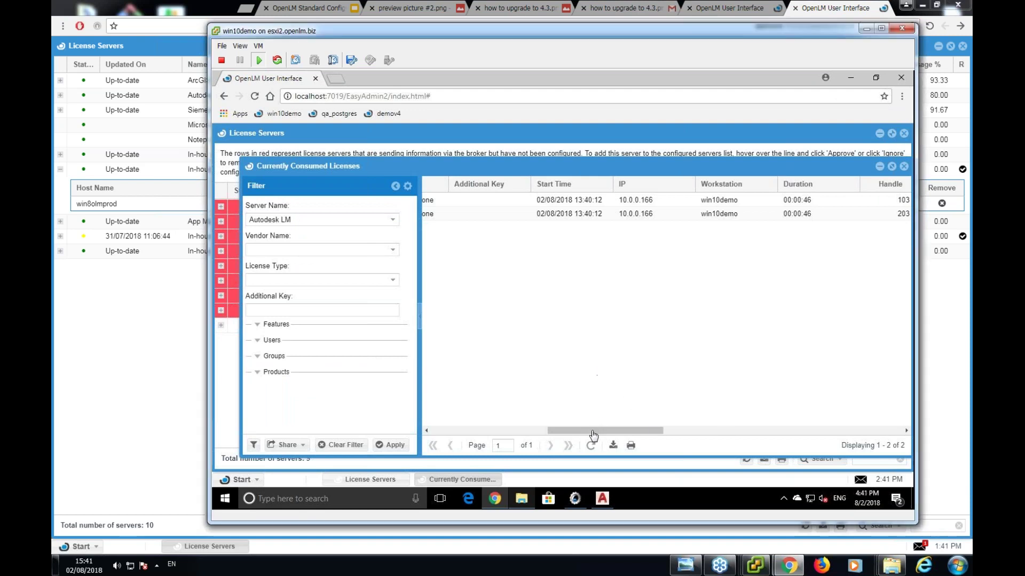
{"action": "left_click_drag", "start_coordinate": [565, 433], "coordinate": [445, 440]}
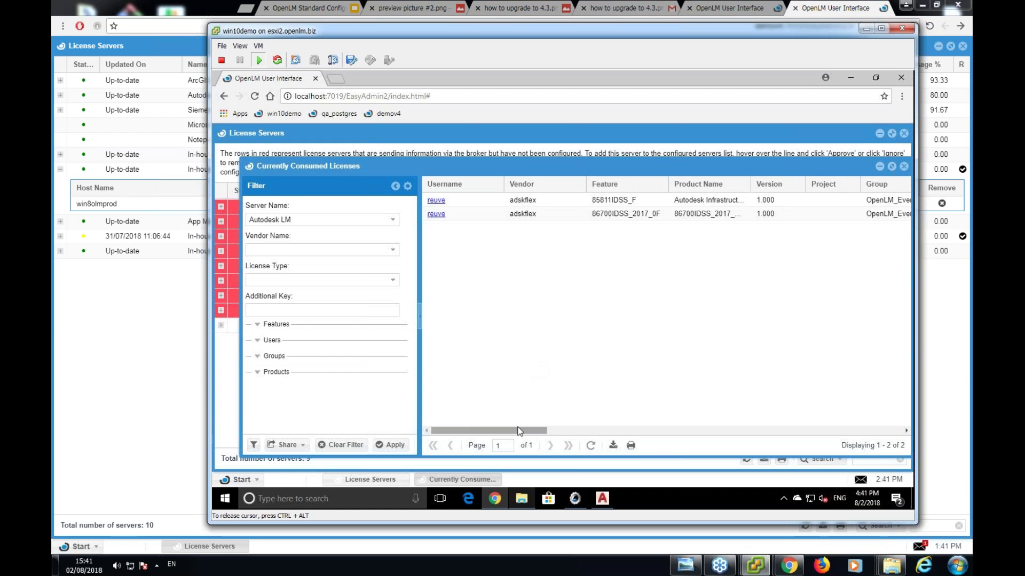
{"action": "left_click_drag", "start_coordinate": [493, 426], "coordinate": [881, 414]}
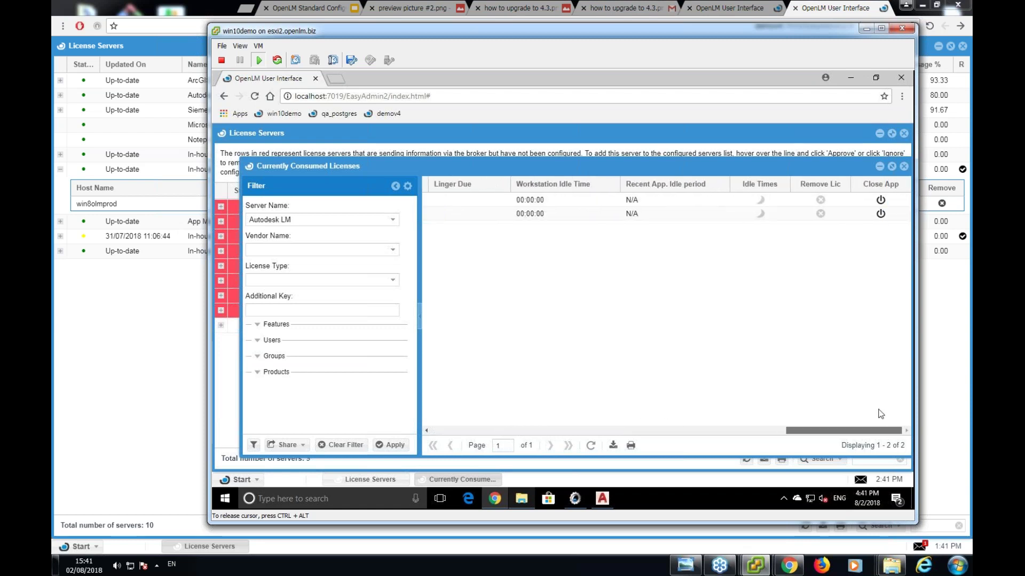
Remotely close the application holding the second consumed Autodesk license, and dismiss the notices and the consumed licenses window.
{"action": "left_click", "coordinate": [591, 445]}
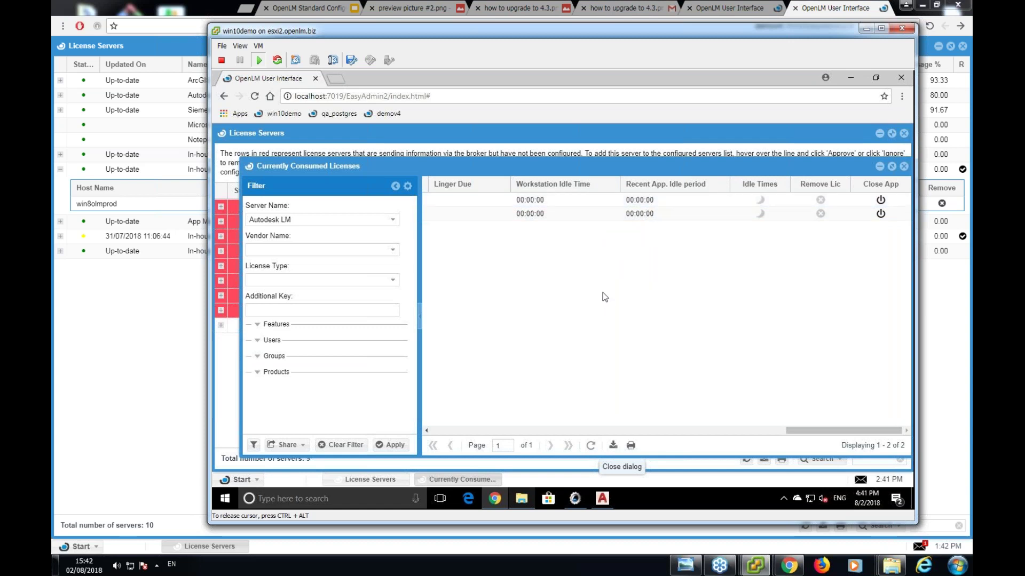
{"action": "left_click", "coordinate": [879, 215]}
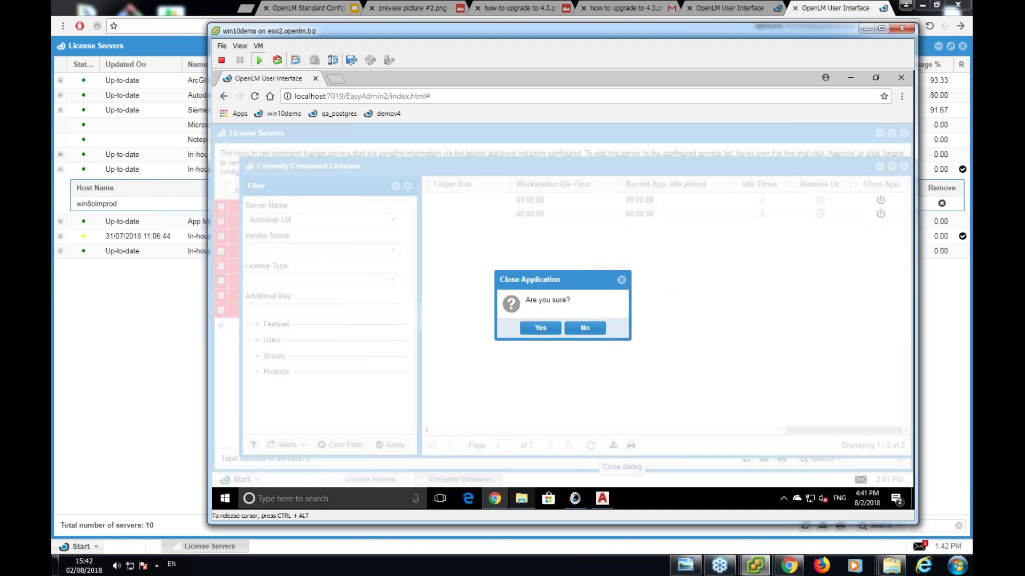
{"action": "left_click", "coordinate": [541, 327]}
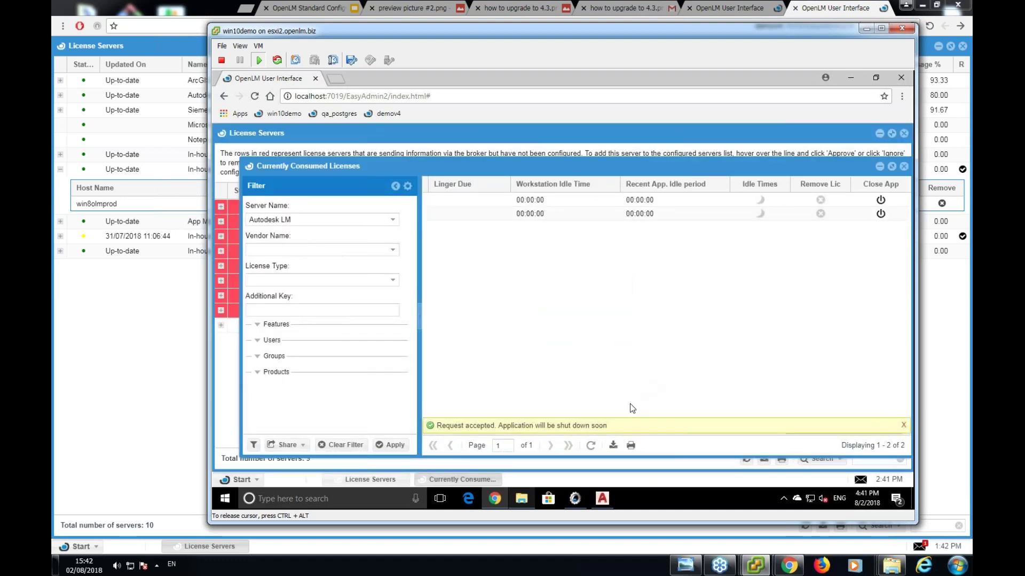
{"action": "left_click", "coordinate": [902, 426]}
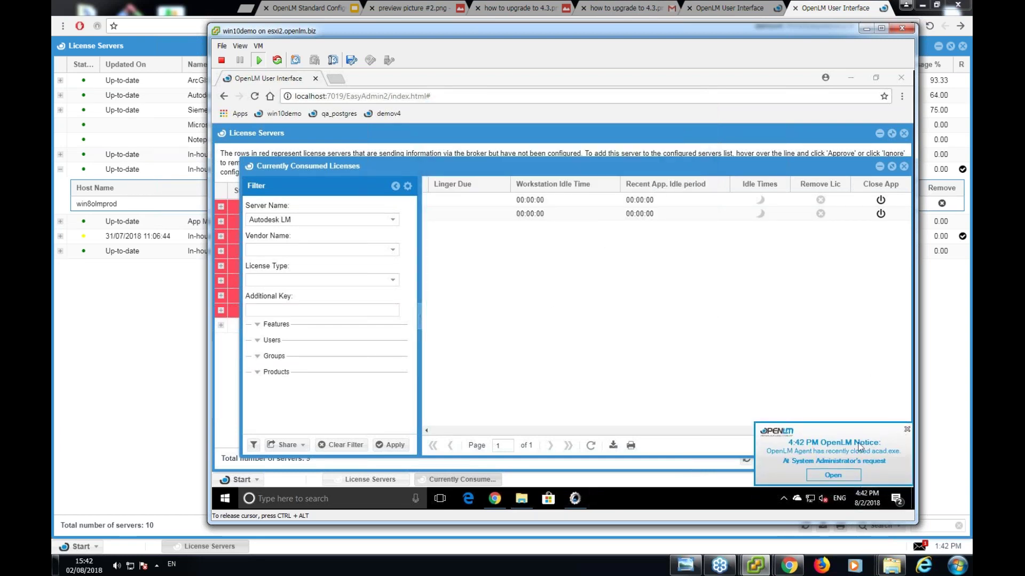
{"action": "left_click", "coordinate": [906, 429]}
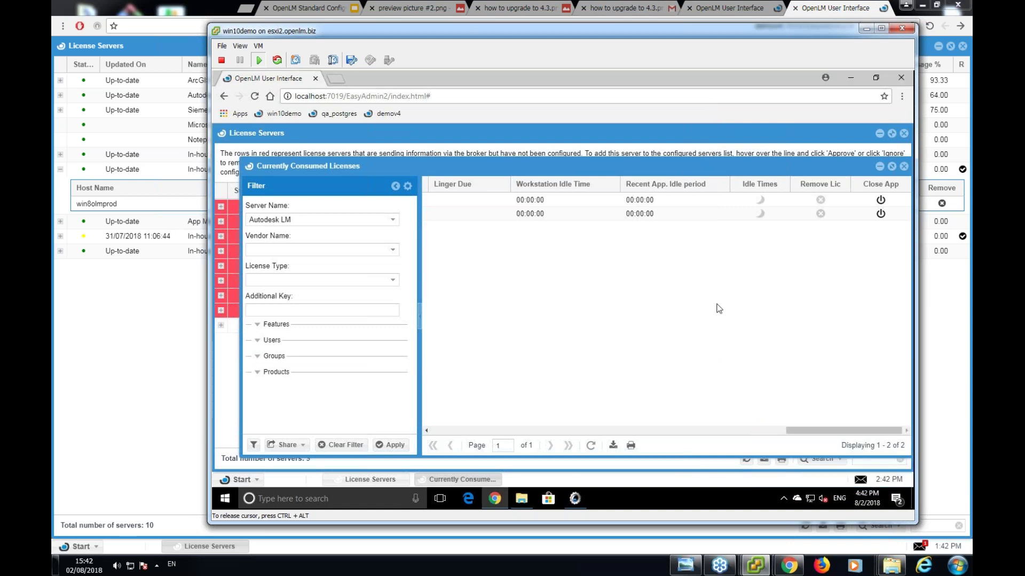
{"action": "left_click", "coordinate": [904, 166]}
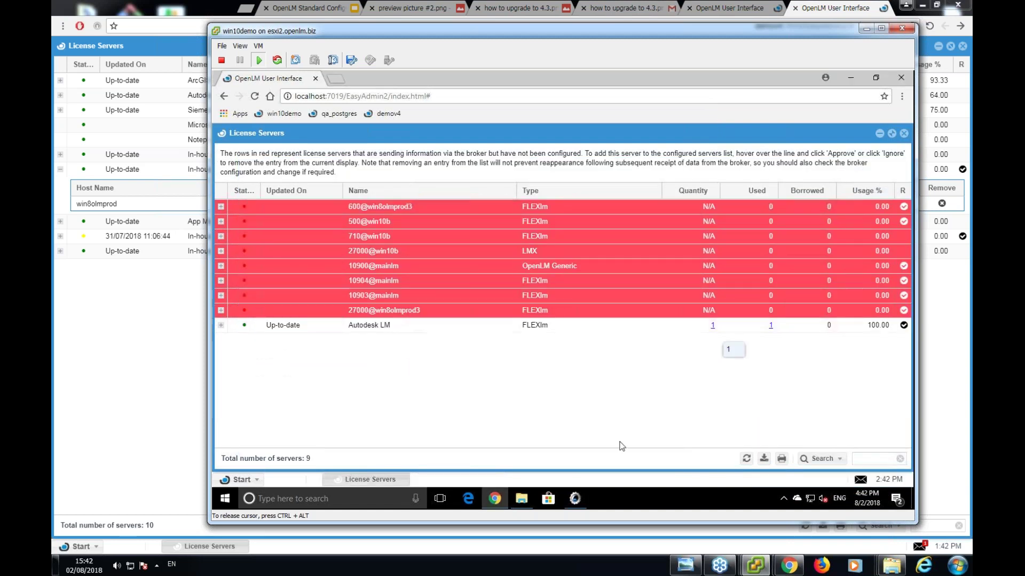
Review the OpenLM Server, Agent and Broker installers in the Demo Installation folder.
{"action": "left_click", "coordinate": [521, 498]}
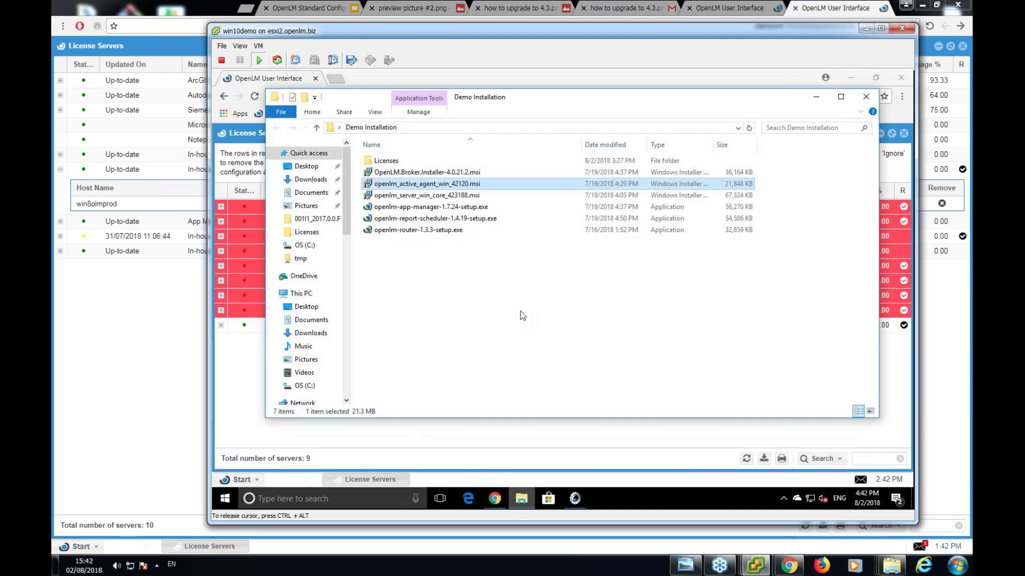
{"action": "left_click", "coordinate": [473, 196]}
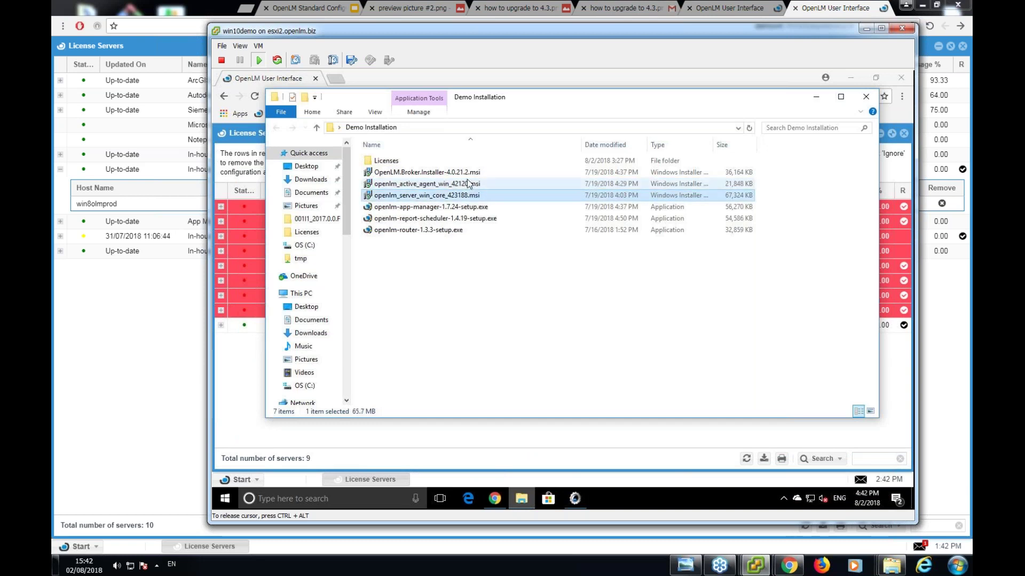
{"action": "left_click", "coordinate": [469, 172]}
{"action": "left_click", "coordinate": [467, 185]}
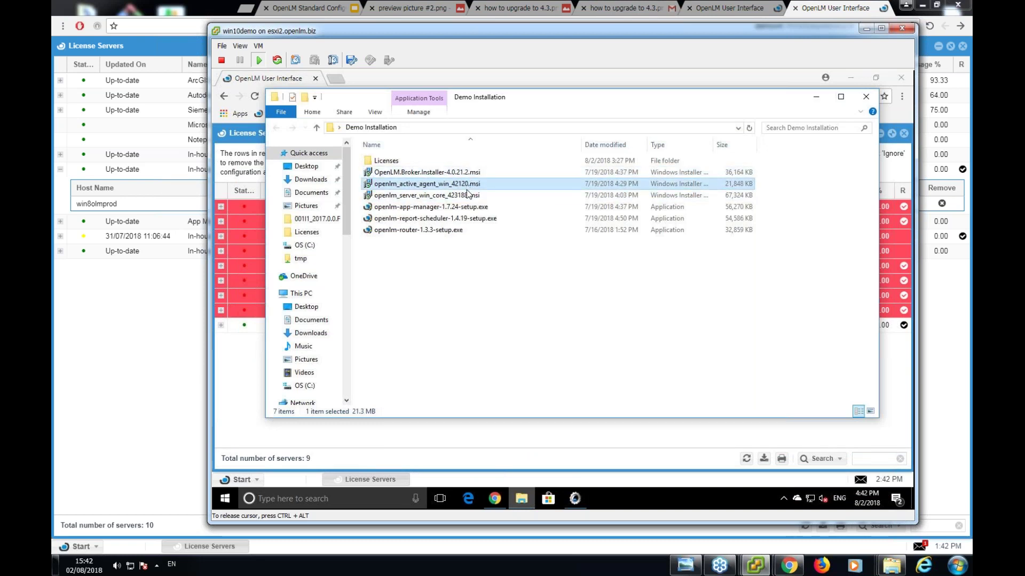
{"action": "left_click", "coordinate": [472, 193]}
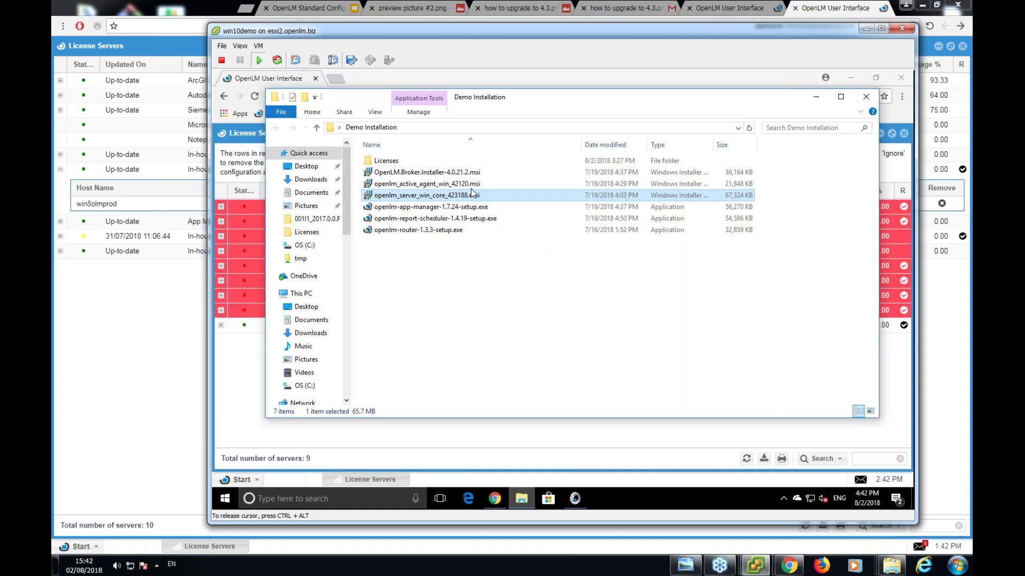
{"action": "left_click", "coordinate": [461, 173]}
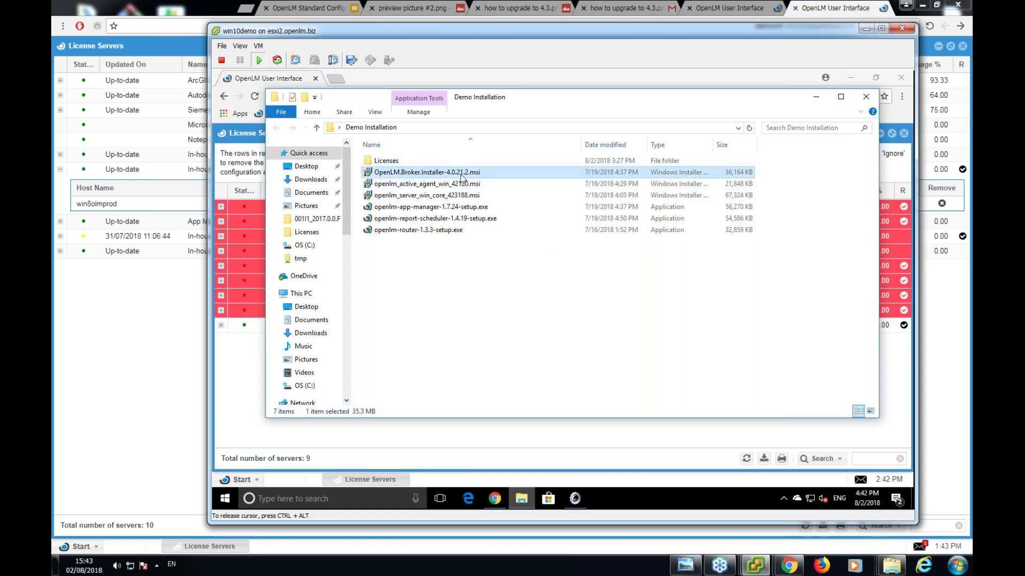
Show the win2016dev2 virtual machine briefly and return to the win10demo console.
{"action": "left_click", "coordinate": [755, 565]}
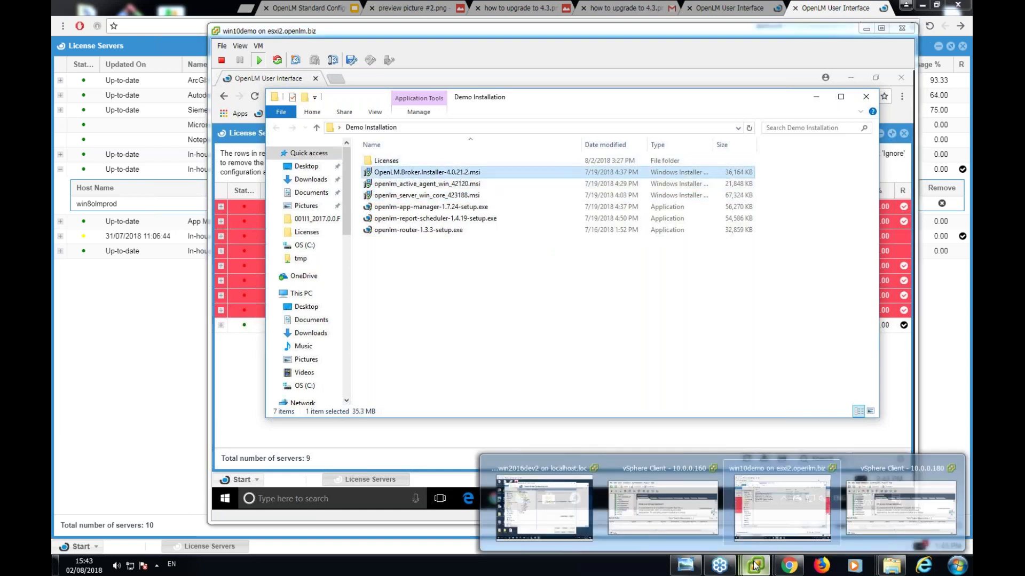
{"action": "left_click", "coordinate": [544, 507]}
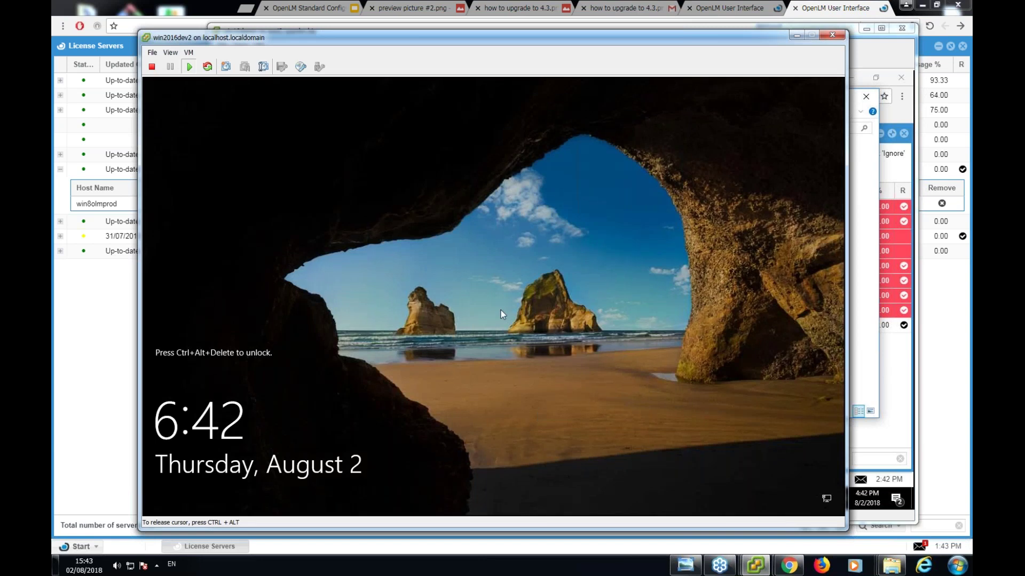
{"action": "left_click", "coordinate": [870, 368]}
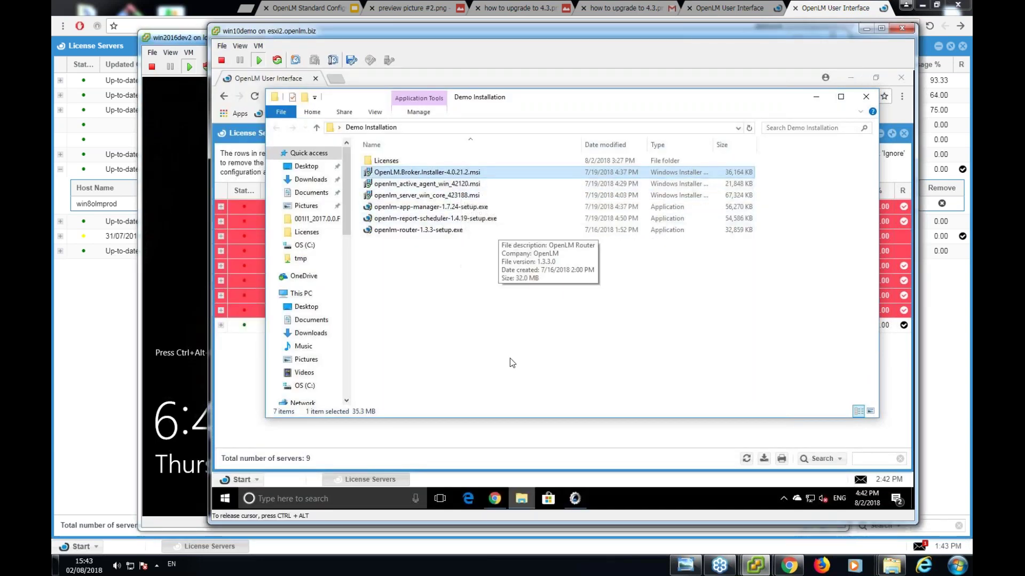
Expand Autodesk LM in the License Servers list and inspect host win2016dev2's server files, closing the files window.
{"action": "left_click", "coordinate": [491, 441]}
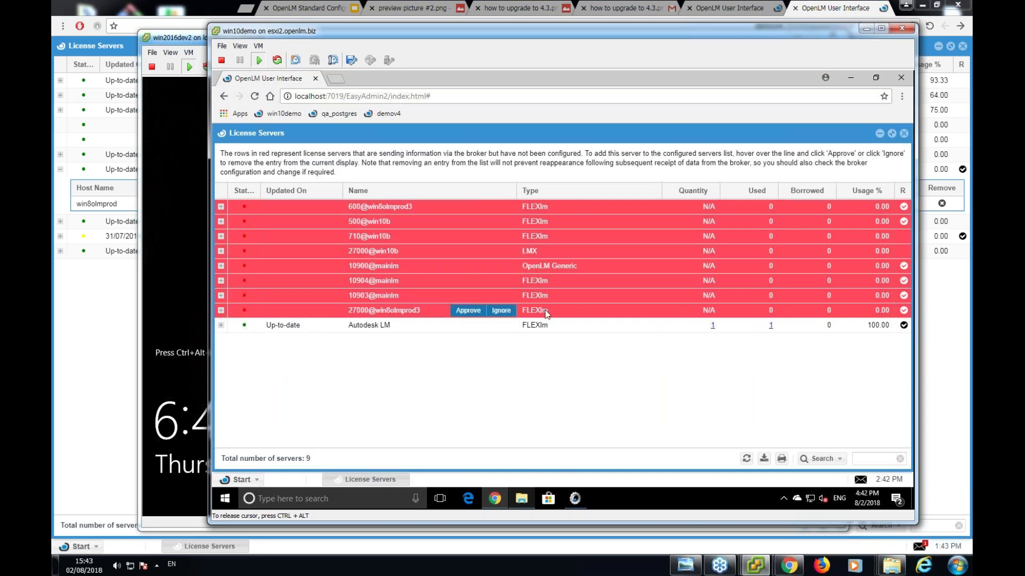
{"action": "left_click", "coordinate": [221, 325]}
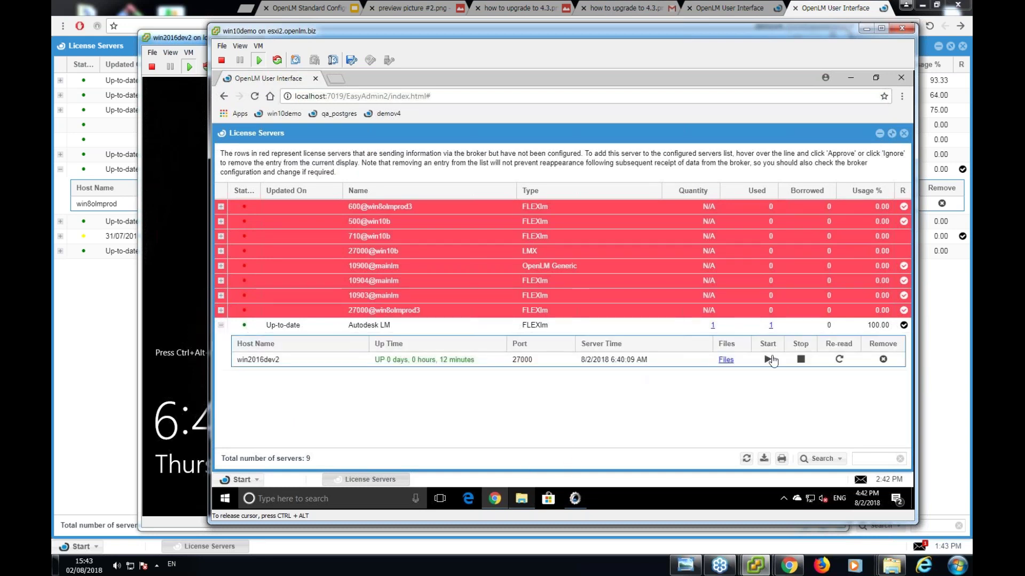
{"action": "left_click", "coordinate": [725, 360]}
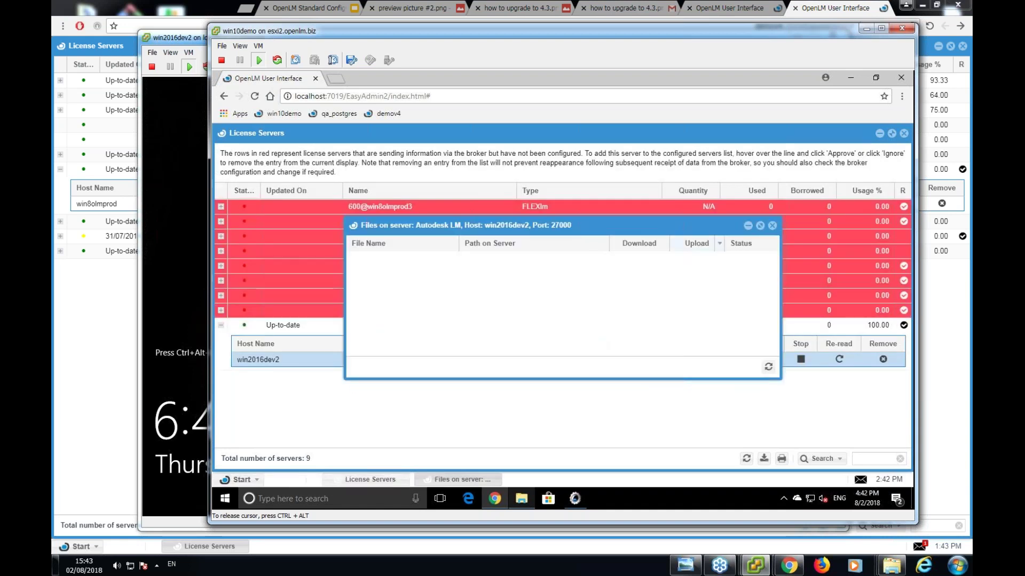
{"action": "left_click", "coordinate": [774, 231]}
{"action": "left_click", "coordinate": [735, 389]}
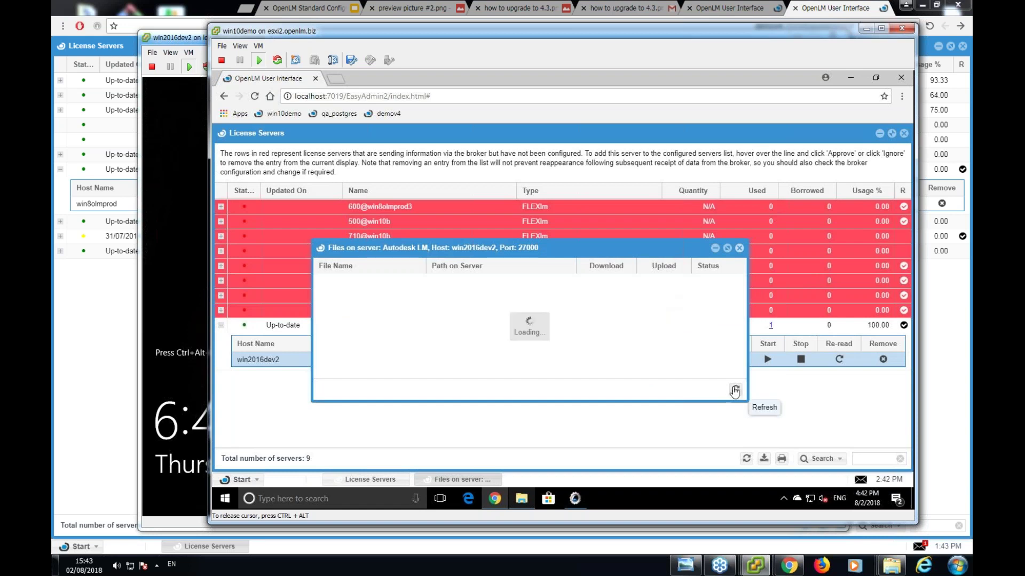
{"action": "left_click", "coordinate": [739, 248]}
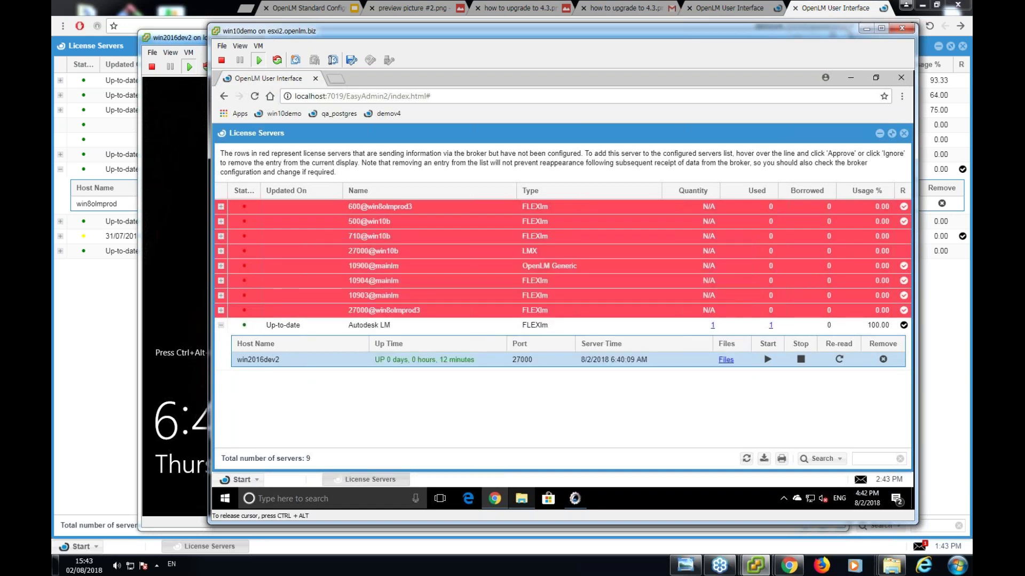
Point out the App Manager installer in the Demo Installation folder and show the OpenLM Server license server settings.
{"action": "left_click", "coordinate": [242, 480]}
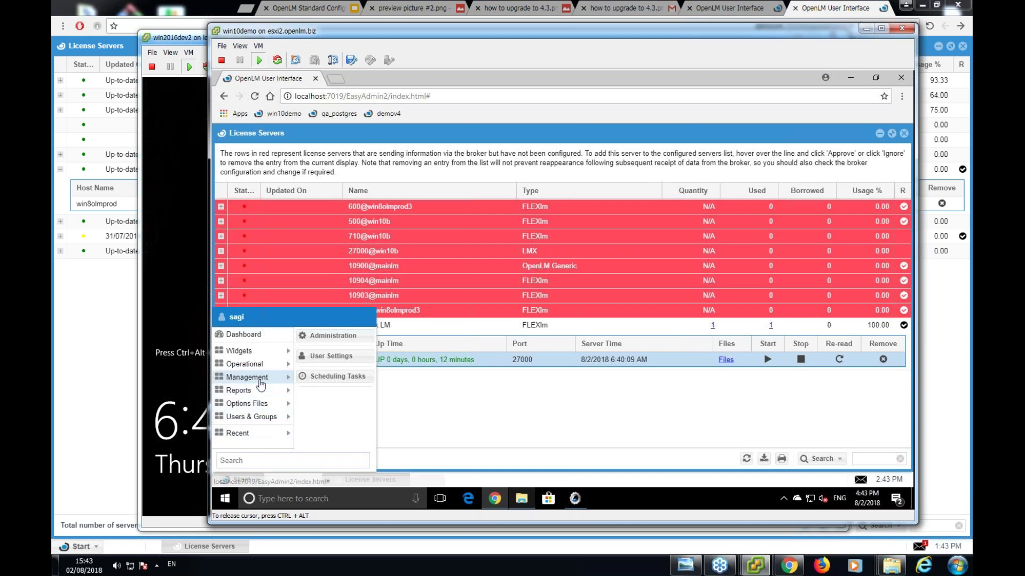
{"action": "left_click", "coordinate": [515, 463]}
{"action": "left_click", "coordinate": [522, 498]}
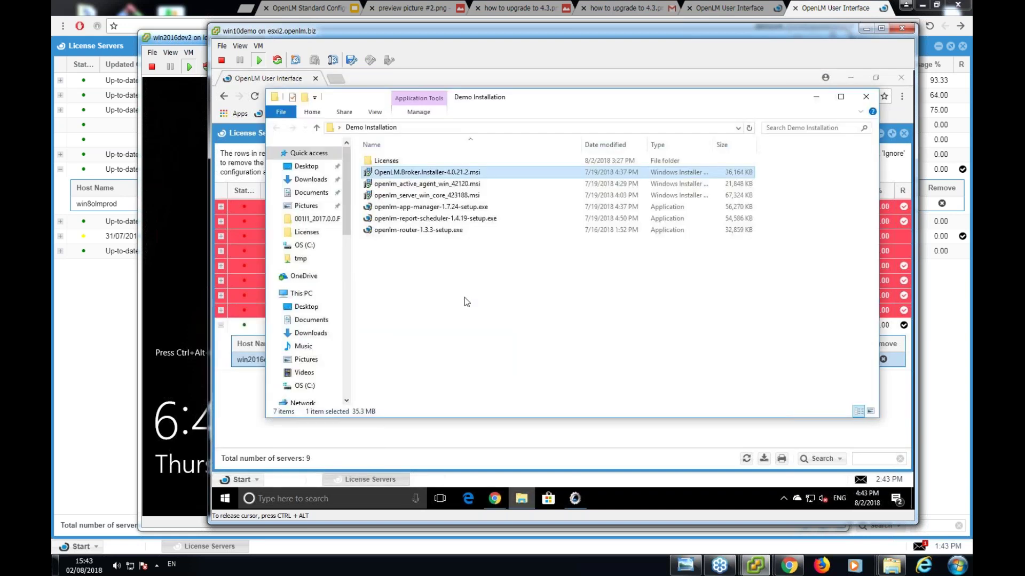
{"action": "left_click", "coordinate": [421, 223]}
{"action": "left_click", "coordinate": [395, 211]}
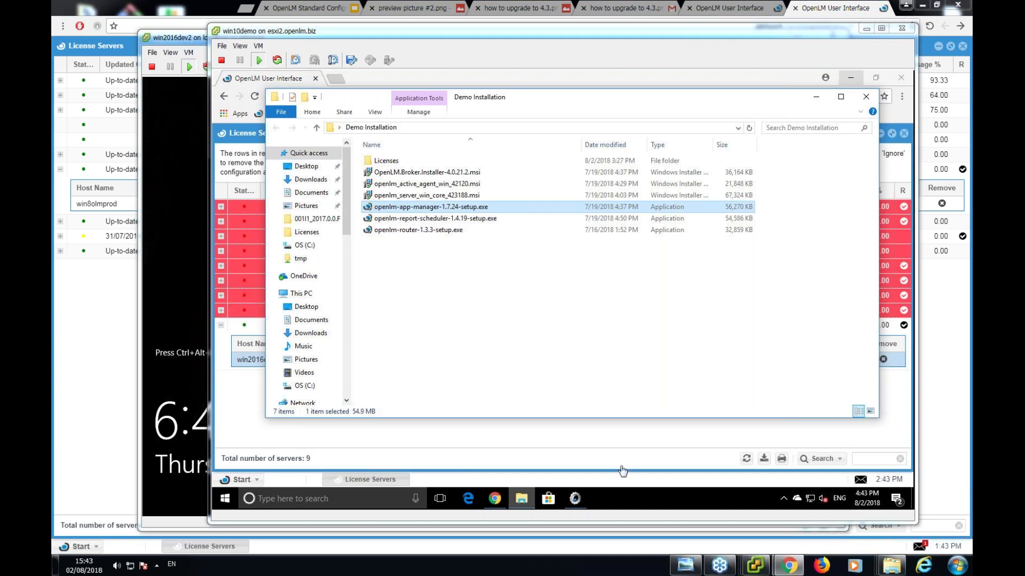
{"action": "left_click", "coordinate": [582, 490]}
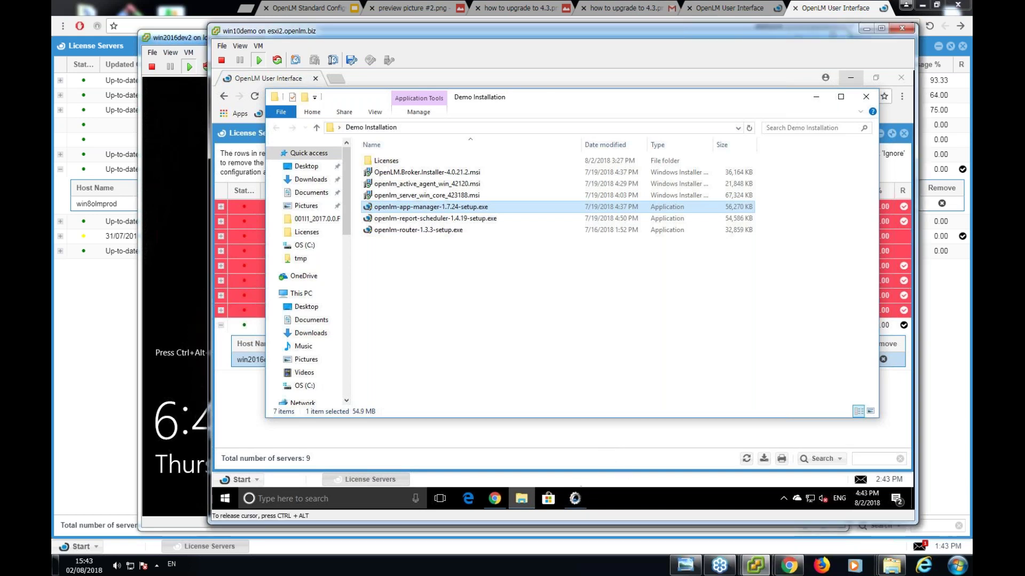
{"action": "left_click", "coordinate": [575, 499]}
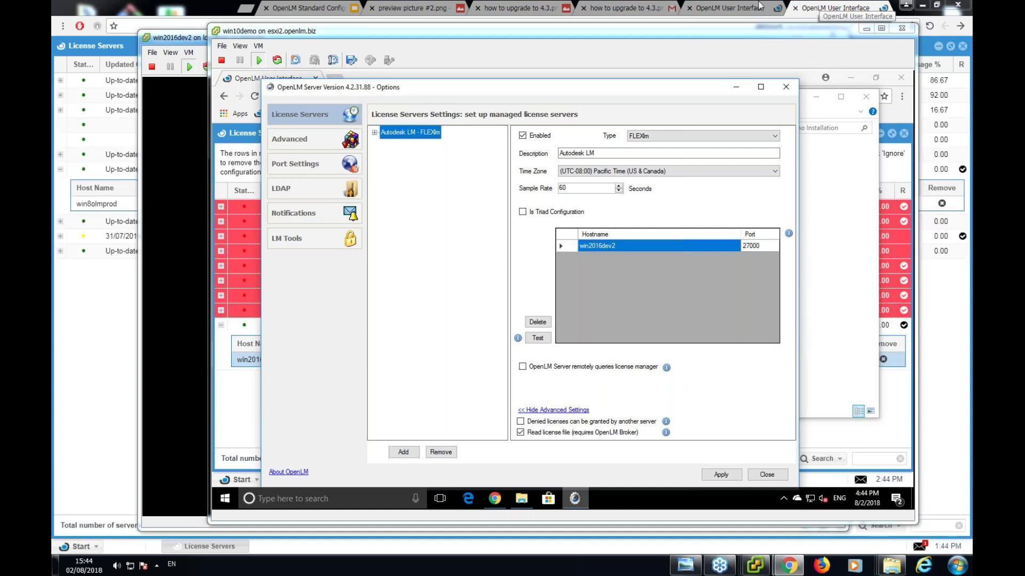
Switch to the Google Slides presentation, show the OpenLM version 4.3 slide full screen and exit the slideshow.
{"action": "left_click", "coordinate": [352, 7]}
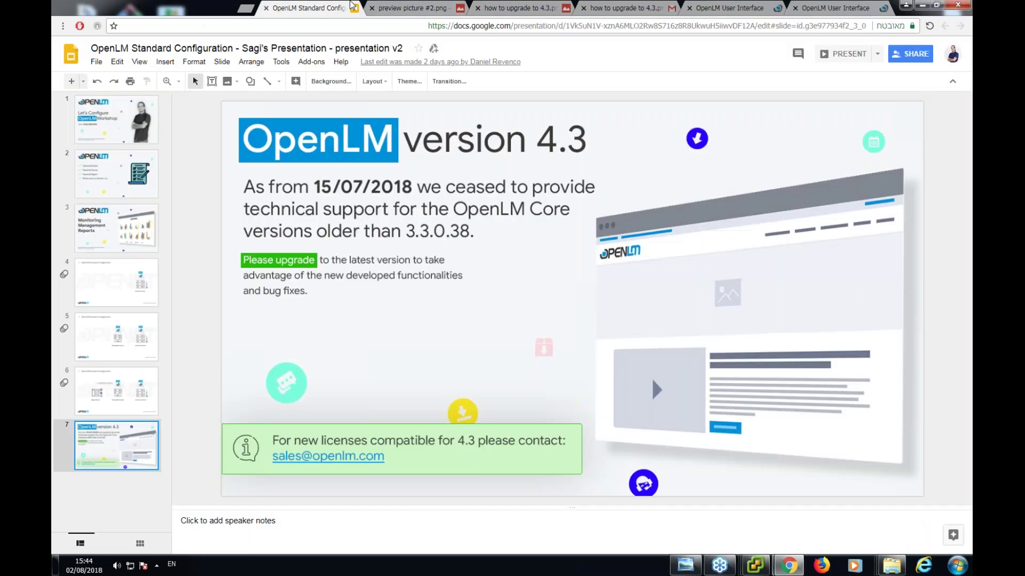
{"action": "left_click", "coordinate": [848, 54]}
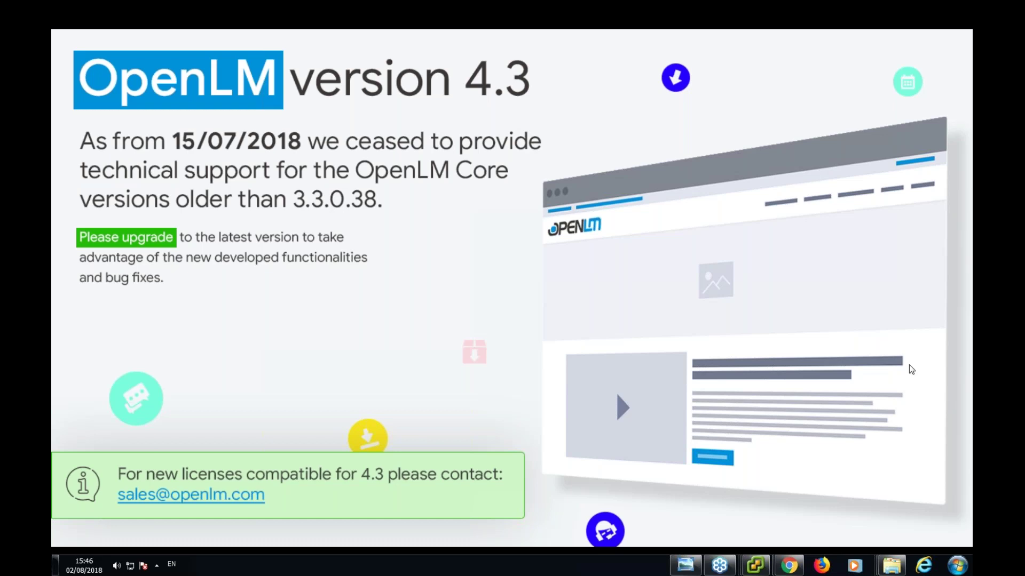
{"action": "key", "text": "Escape"}
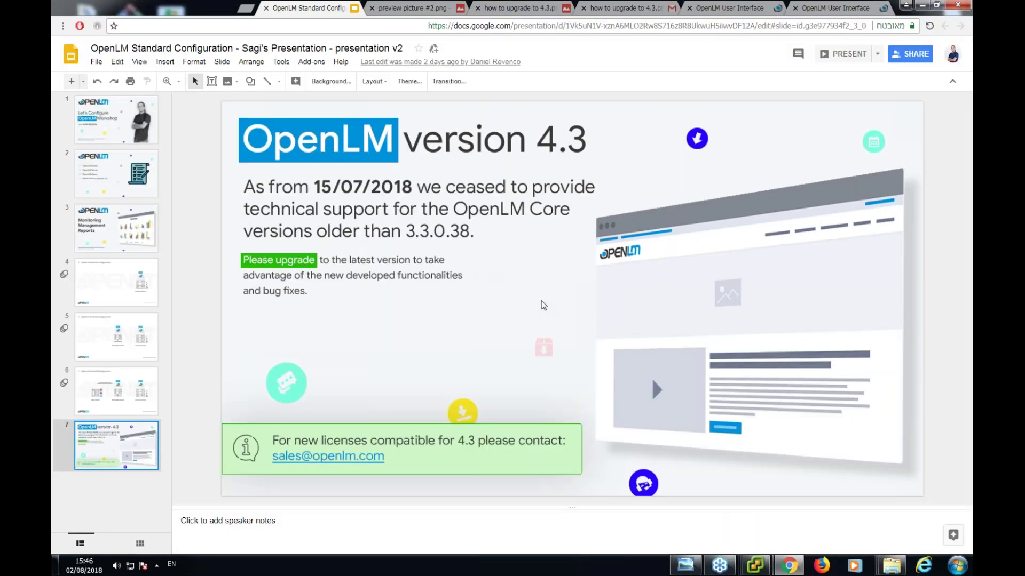
Open openlm.com in a new browser tab.
{"action": "left_click", "coordinate": [747, 7]}
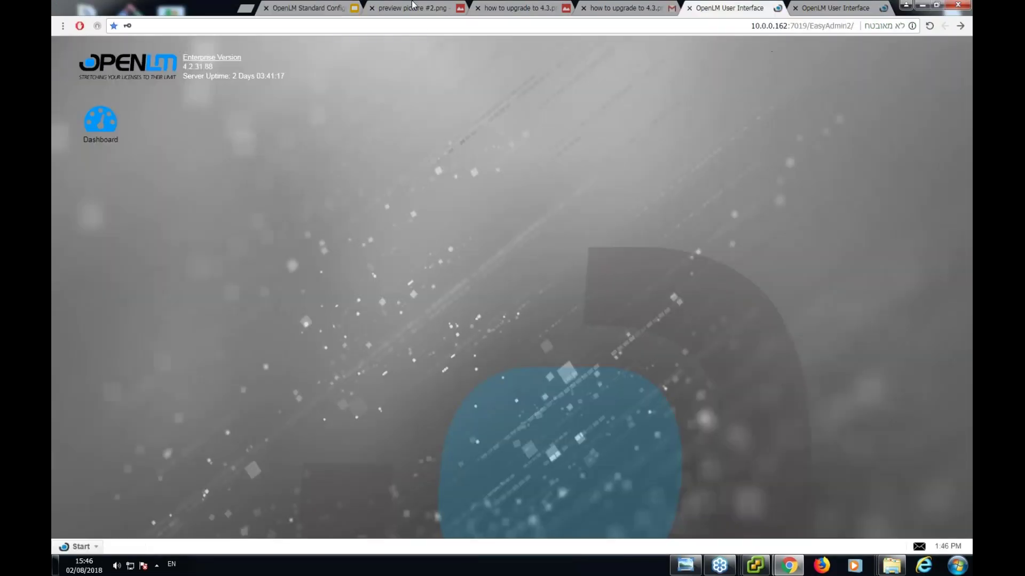
{"action": "left_click", "coordinate": [246, 8]}
{"action": "type", "text": "w"}
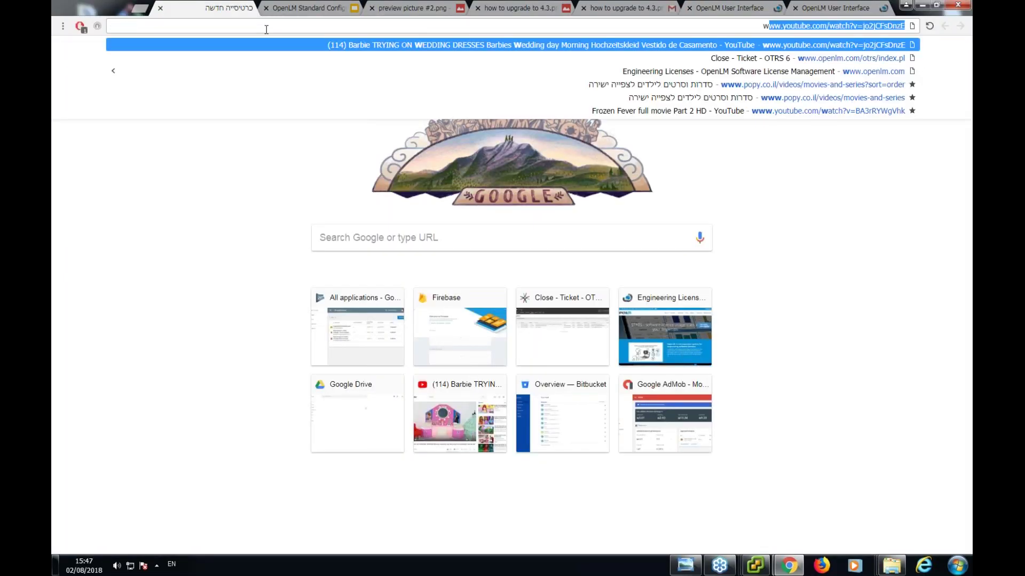
{"action": "key", "text": "BackSpace"}
{"action": "key", "text": "BackSpace"}
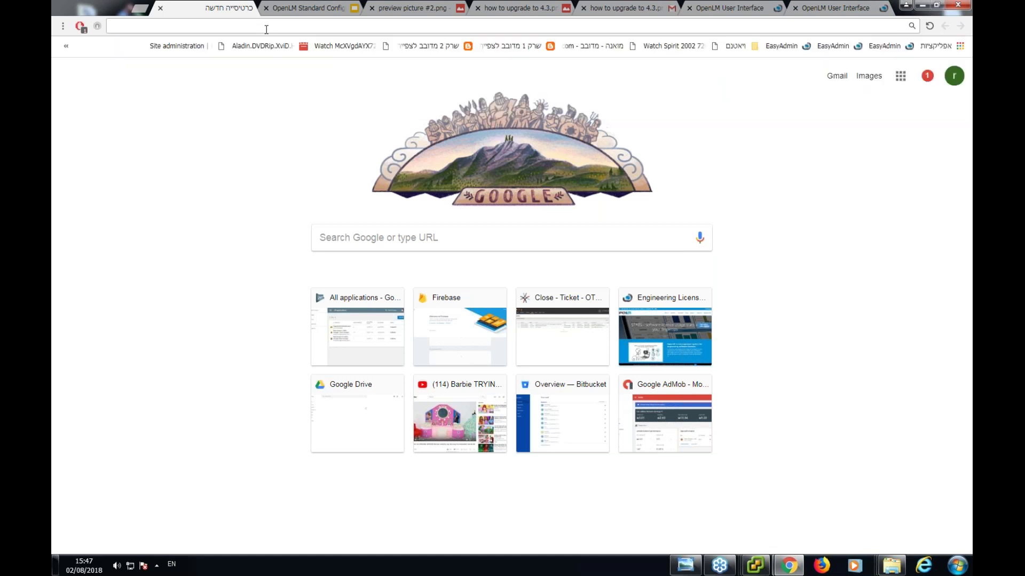
{"action": "type", "text": "openlm.com/otrs/index.pl"}
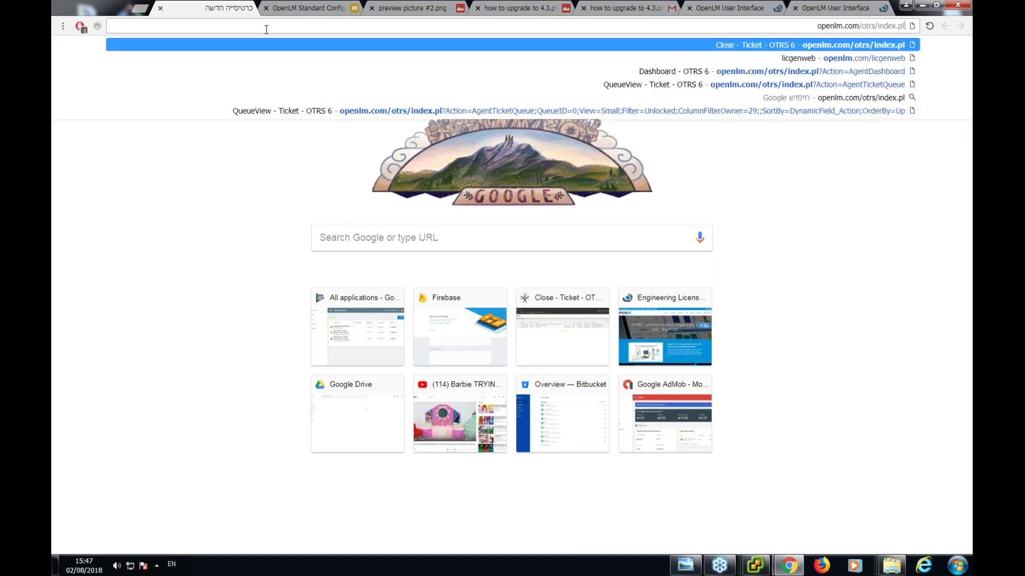
{"action": "key", "text": "BackSpace"}
{"action": "key", "text": "BackSpace"}
{"action": "key", "text": "BackSpace"}
{"action": "key", "text": "BackSpace"}
{"action": "key", "text": "BackSpace"}
{"action": "key", "text": "BackSpace"}
{"action": "key", "text": "BackSpace"}
{"action": "key", "text": "BackSpace"}
{"action": "key", "text": "BackSpace"}
{"action": "key", "text": "BackSpace"}
{"action": "key", "text": "BackSpace"}
{"action": "key", "text": "BackSpace"}
{"action": "key", "text": "BackSpace"}
{"action": "key", "text": "BackSpace"}
{"action": "key", "text": "Return"}
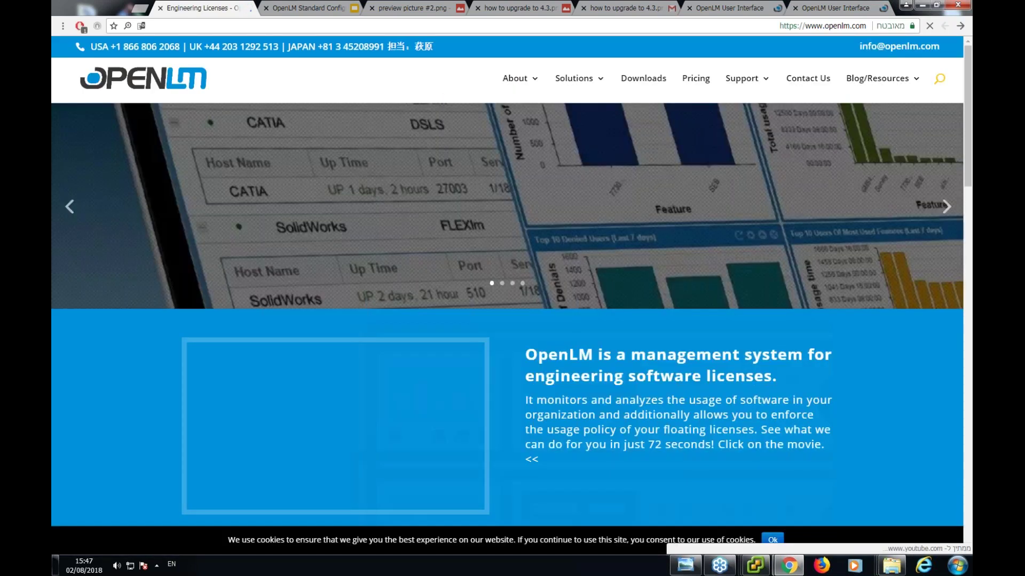
Search the OpenLM website for "silent" and look through the installation guides found.
{"action": "left_click", "coordinate": [939, 81]}
{"action": "type", "text": "silebnt"}
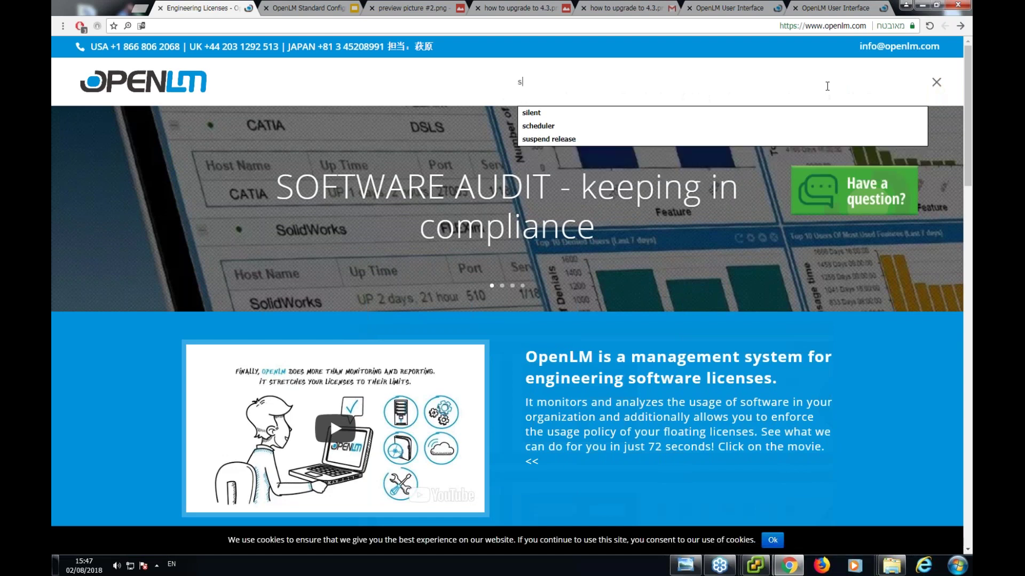
{"action": "key", "text": "BackSpace"}
{"action": "key", "text": "BackSpace"}
{"action": "key", "text": "BackSpace"}
{"action": "key", "text": "BackSpace"}
{"action": "key", "text": "BackSpace"}
{"action": "key", "text": "BackSpace"}
{"action": "type", "text": "ilent"}
{"action": "key", "text": "Down"}
{"action": "key", "text": "Return"}
{"action": "key", "text": "Return"}
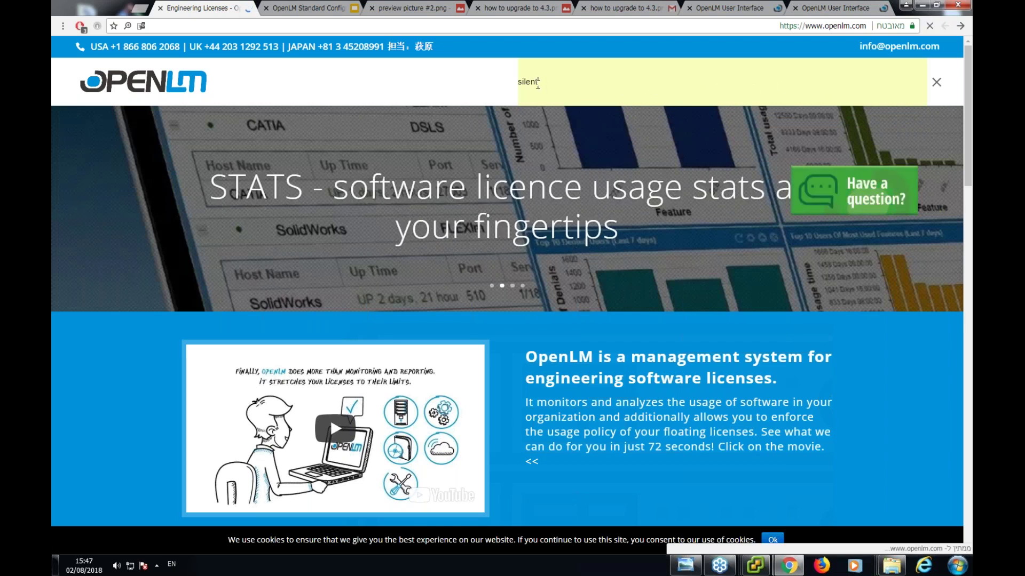
{"action": "scroll", "coordinate": [405, 267], "scroll_direction": "down", "scroll_amount": 1}
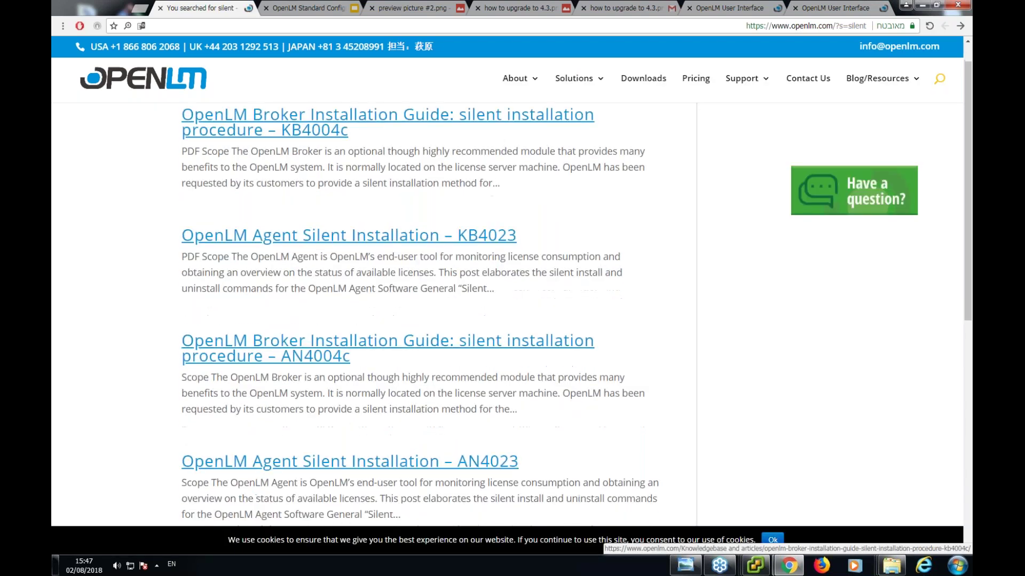
Switch to the win10demo virtual machine, move the OpenLM Server Options window out of view and refresh the License Servers list in EasyAdmin2.
{"action": "scroll", "coordinate": [290, 276], "scroll_direction": "up", "scroll_amount": 1}
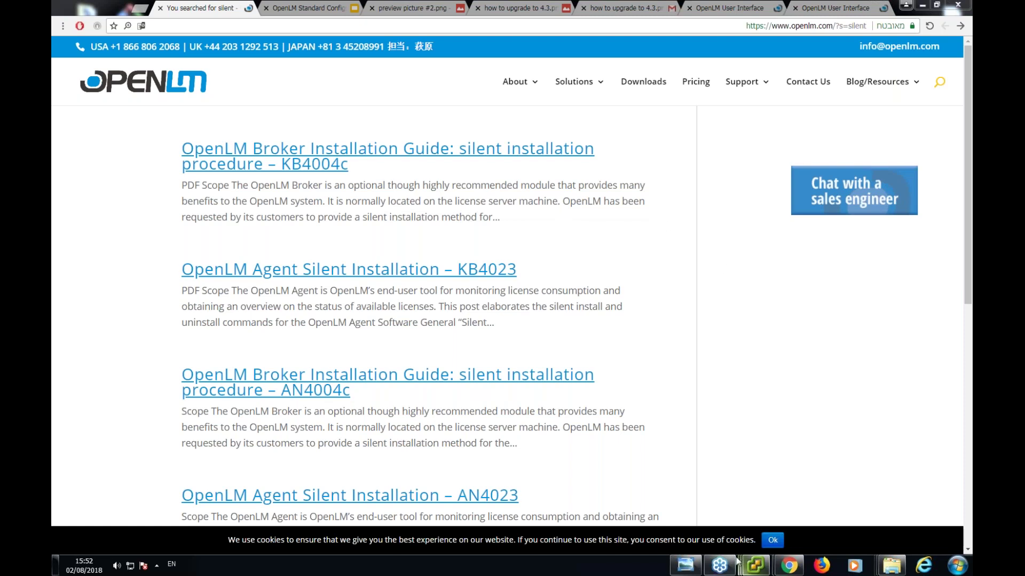
{"action": "mouse_move", "coordinate": [757, 568]}
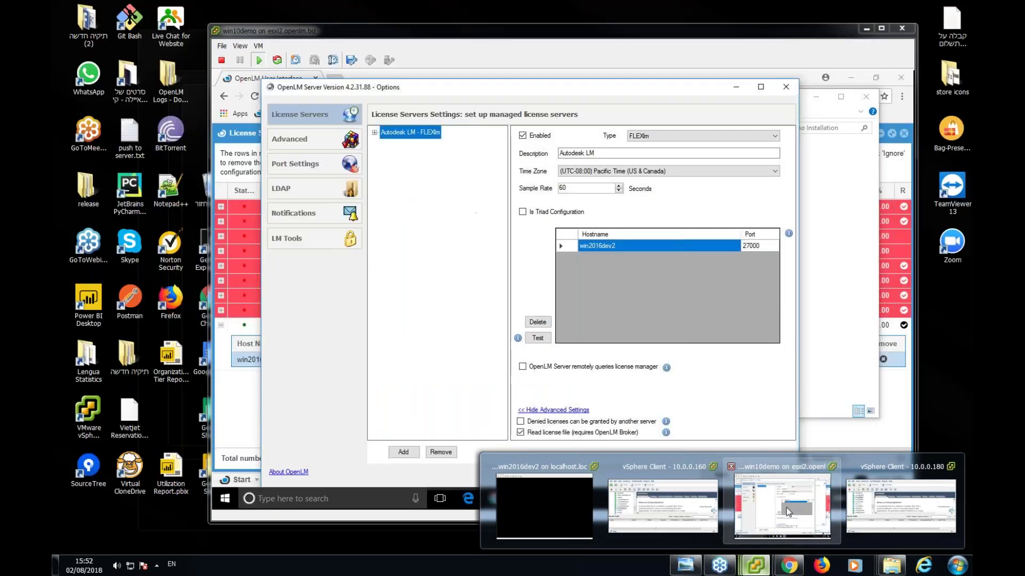
{"action": "left_click", "coordinate": [786, 508]}
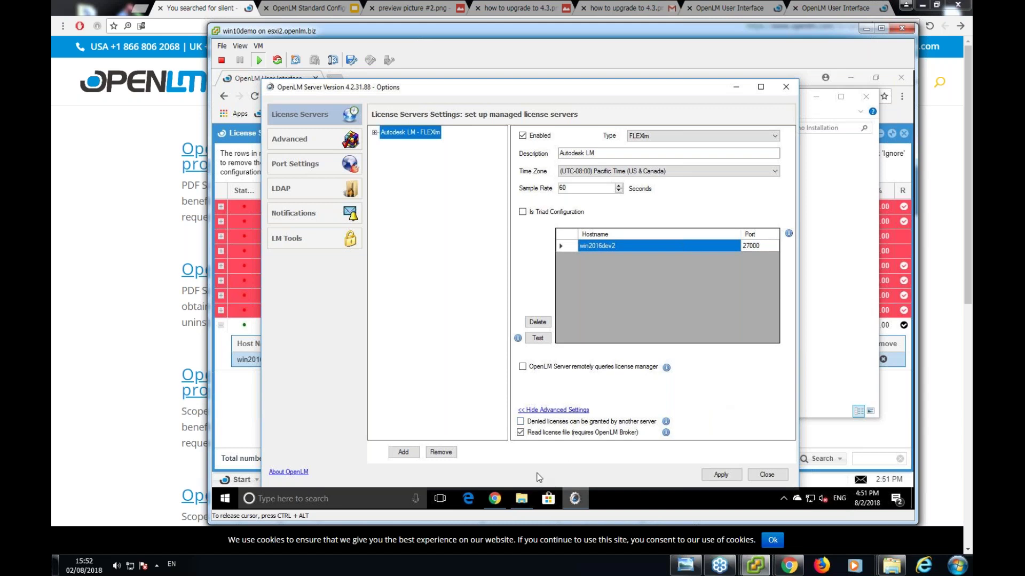
{"action": "key", "text": "Escape"}
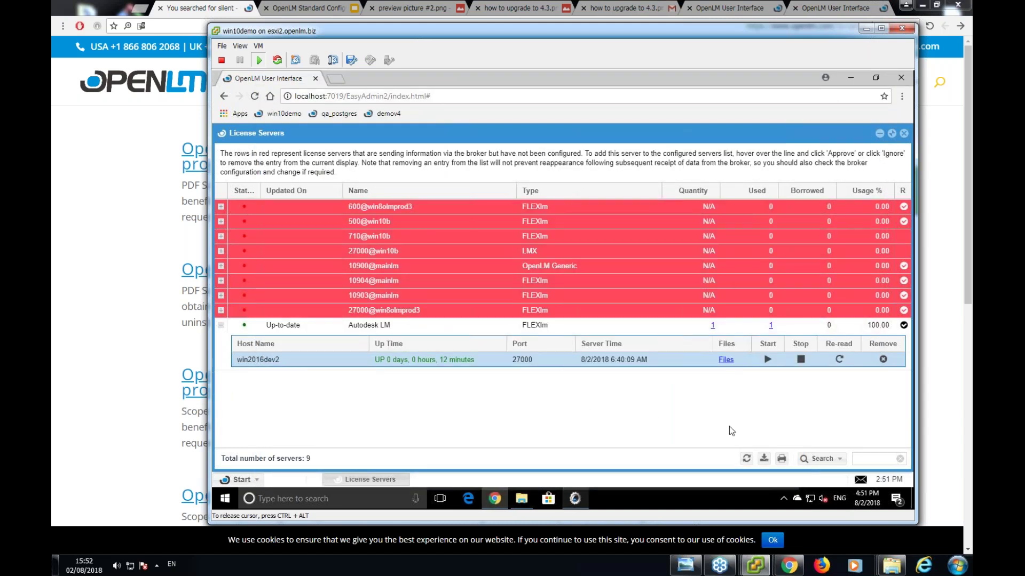
{"action": "left_click", "coordinate": [746, 457]}
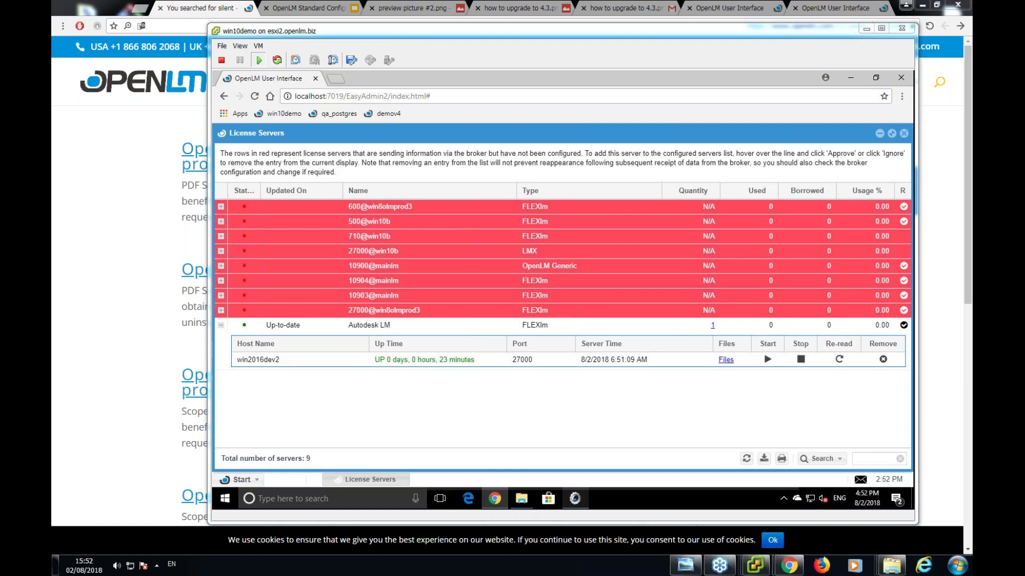
Open the OpenLM Agent configuration on win10demo to show its OpenLM Server, port and Use SSL settings.
{"action": "left_click", "coordinate": [801, 496]}
{"action": "left_click", "coordinate": [783, 499]}
{"action": "right_click", "coordinate": [762, 476]}
{"action": "left_click", "coordinate": [694, 472]}
{"action": "left_click", "coordinate": [518, 352]}
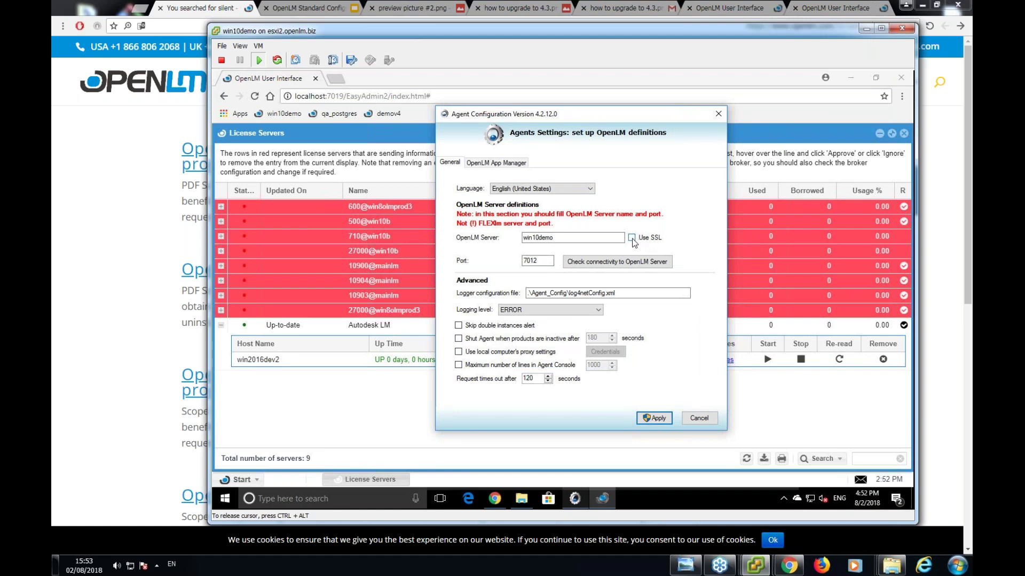
Show the OpenLM Server's Advanced and Port Settings with their SSL options, and return to the Agent Configuration window.
{"action": "left_click", "coordinate": [577, 499]}
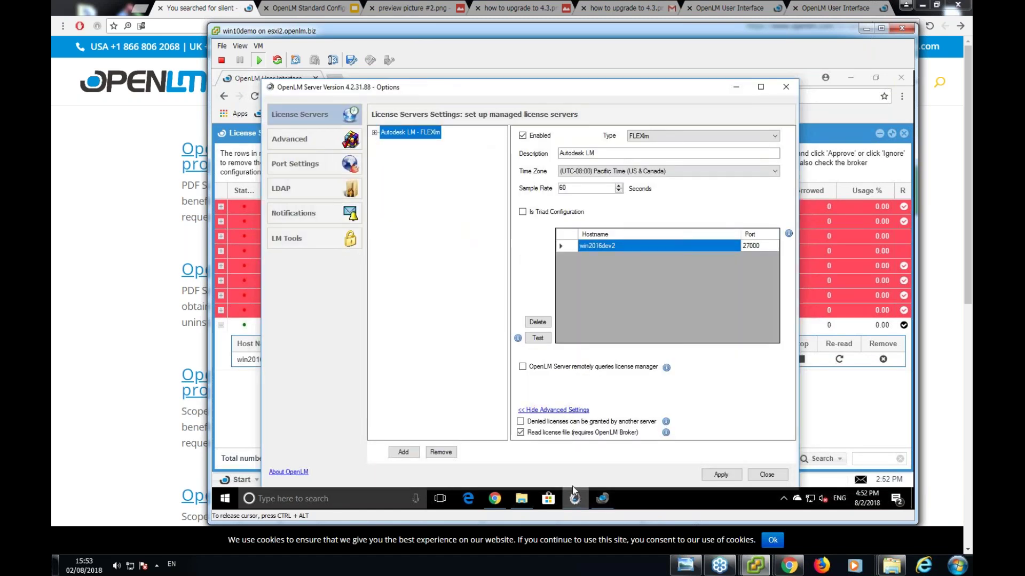
{"action": "left_click", "coordinate": [323, 141]}
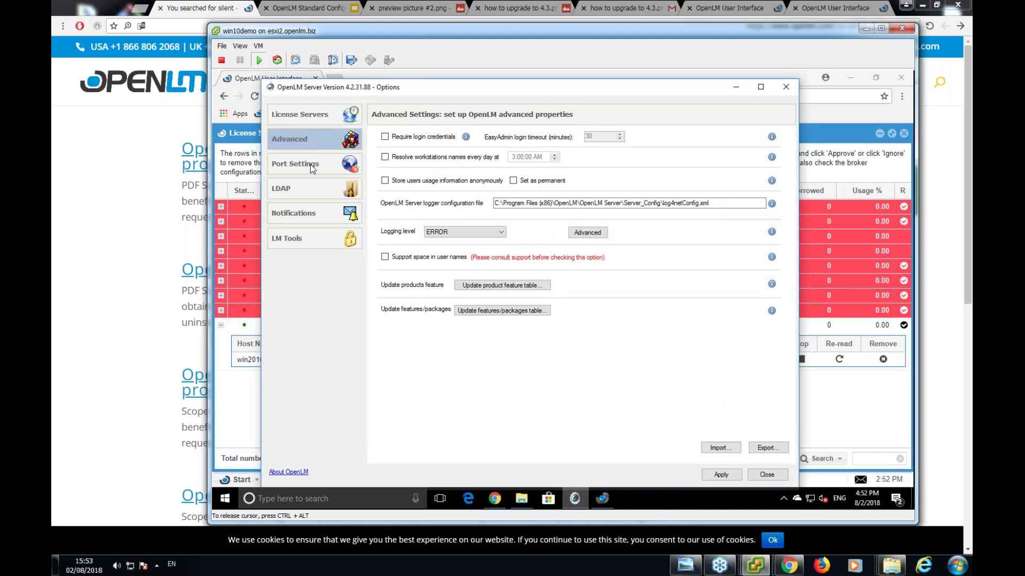
{"action": "left_click", "coordinate": [311, 166]}
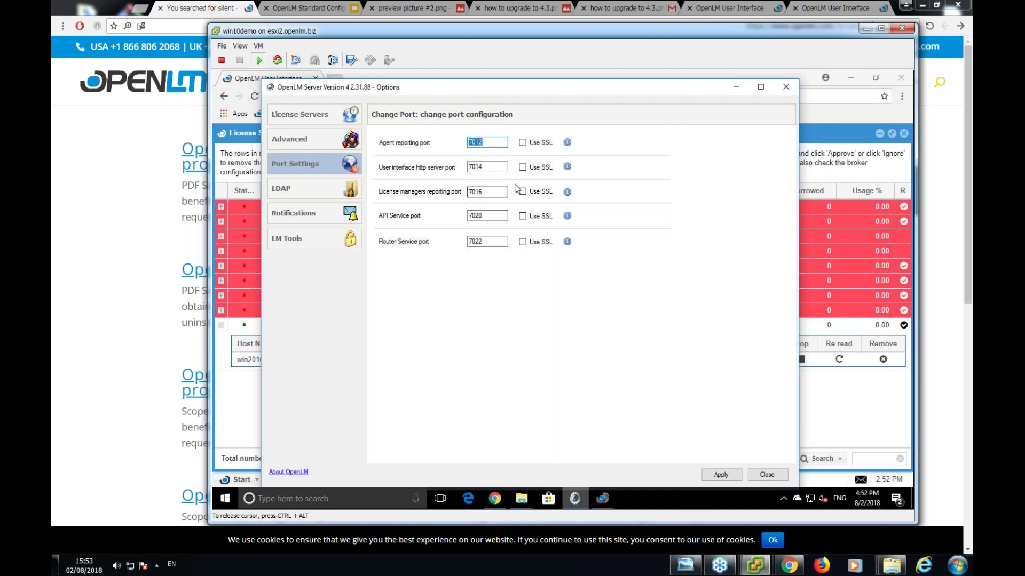
{"action": "left_click", "coordinate": [603, 482]}
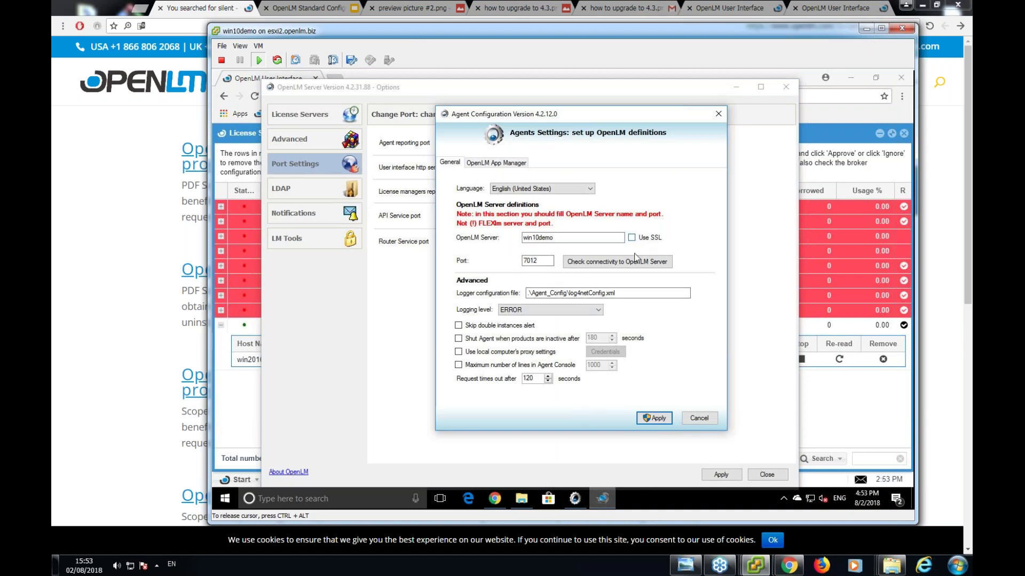
Switch to the win2016dev2 virtual machine and unlock it with the account password.
{"action": "mouse_move", "coordinate": [750, 568]}
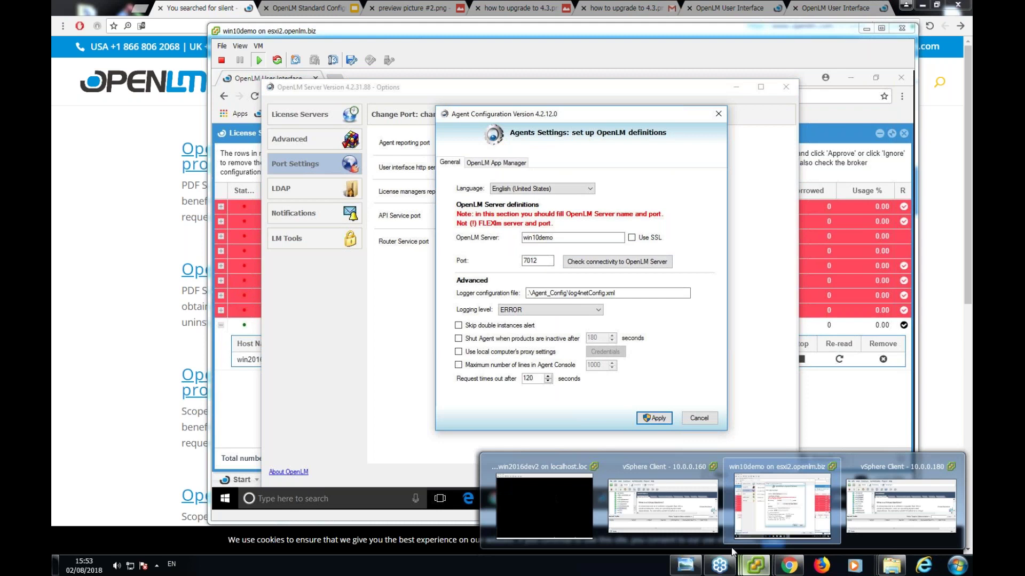
{"action": "left_click", "coordinate": [532, 498]}
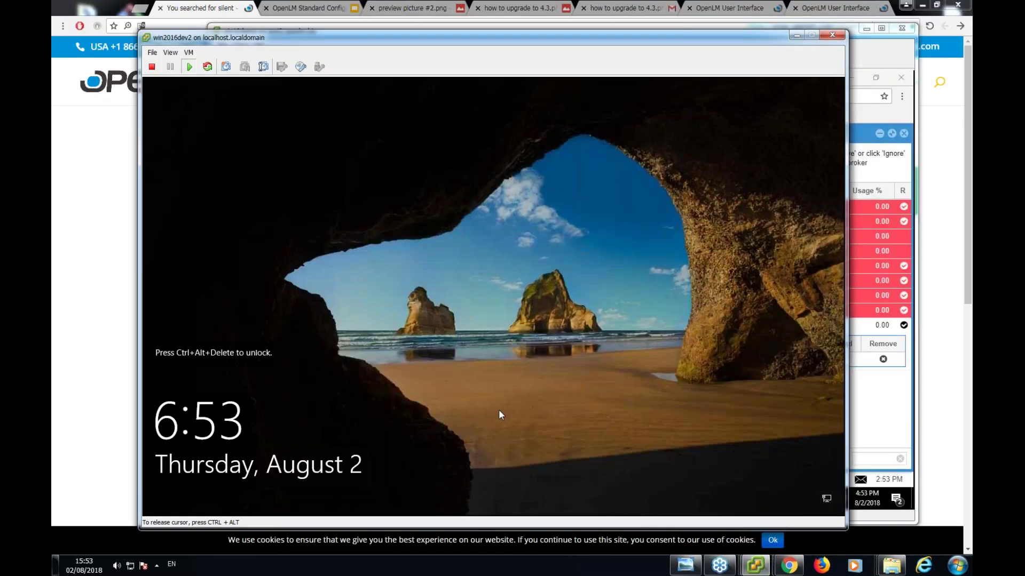
{"action": "left_click", "coordinate": [475, 342]}
{"action": "key", "text": "ctrl+alt+Insert"}
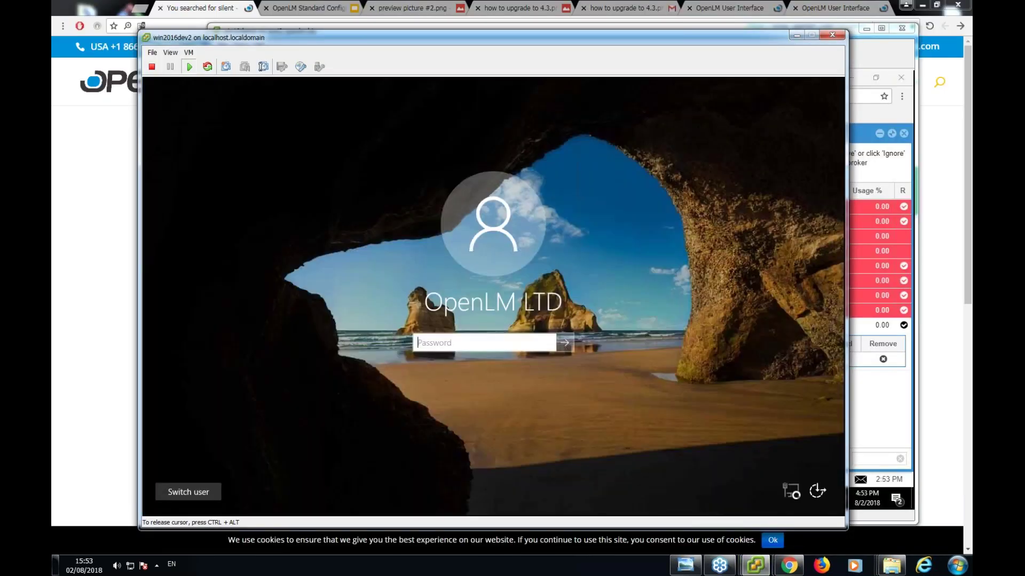
{"action": "type", "text": "********"}
{"action": "key", "text": "Return"}
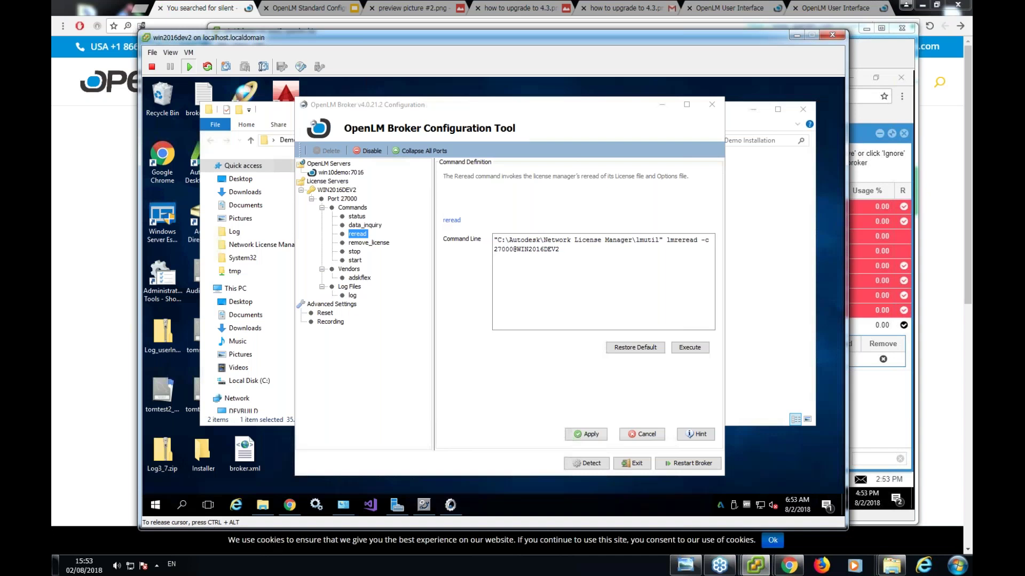
Show the Broker's connection settings for the win10demo OpenLM Server, including SSL, and return to the win10demo virtual machine.
{"action": "left_click", "coordinate": [344, 173]}
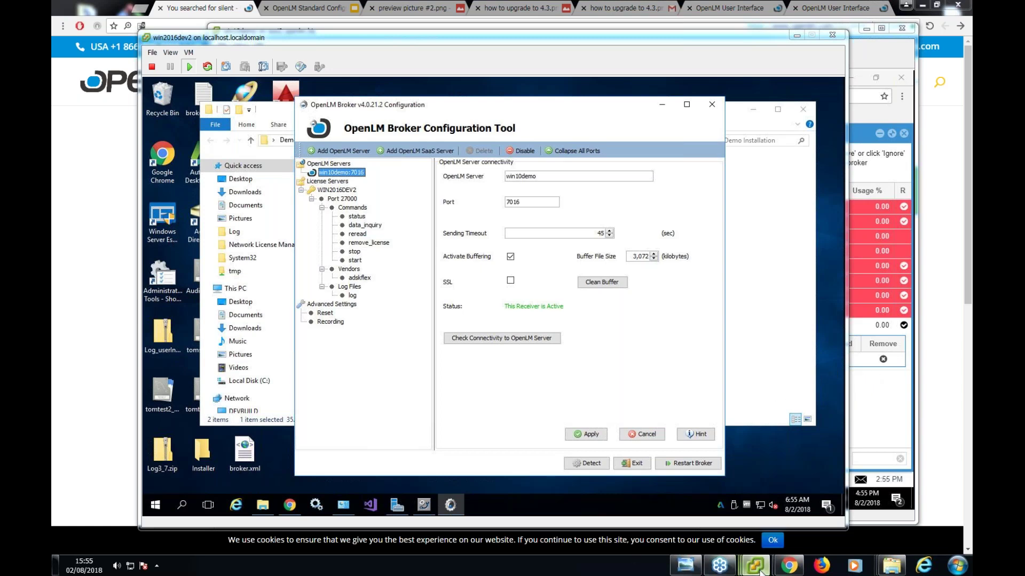
{"action": "mouse_move", "coordinate": [759, 570]}
{"action": "left_click", "coordinate": [755, 497]}
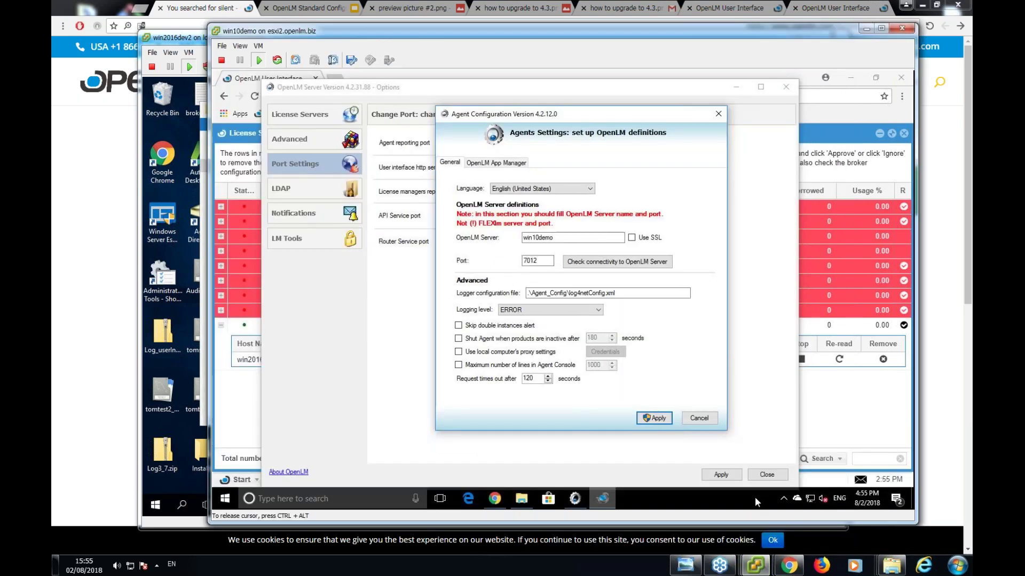